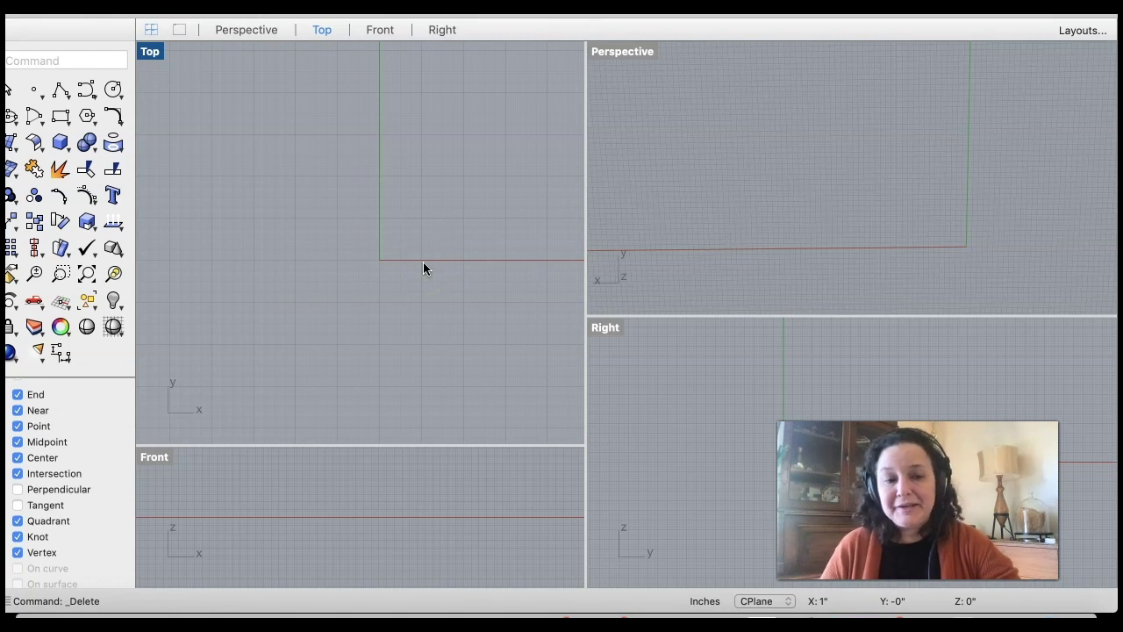
left_click(291, 229)
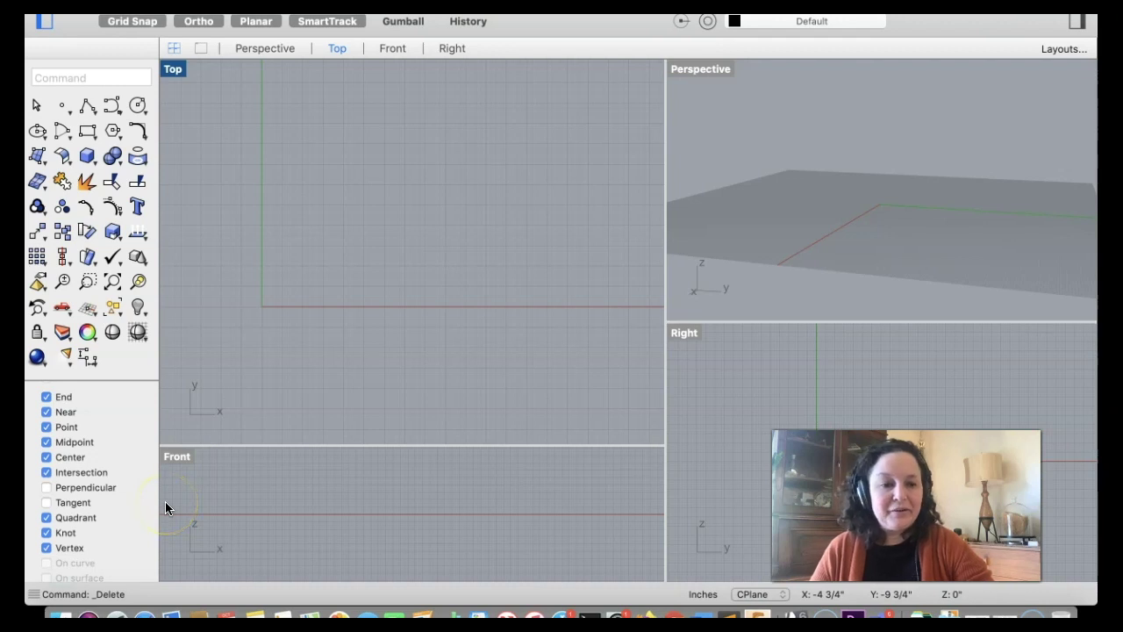
left_click(221, 345)
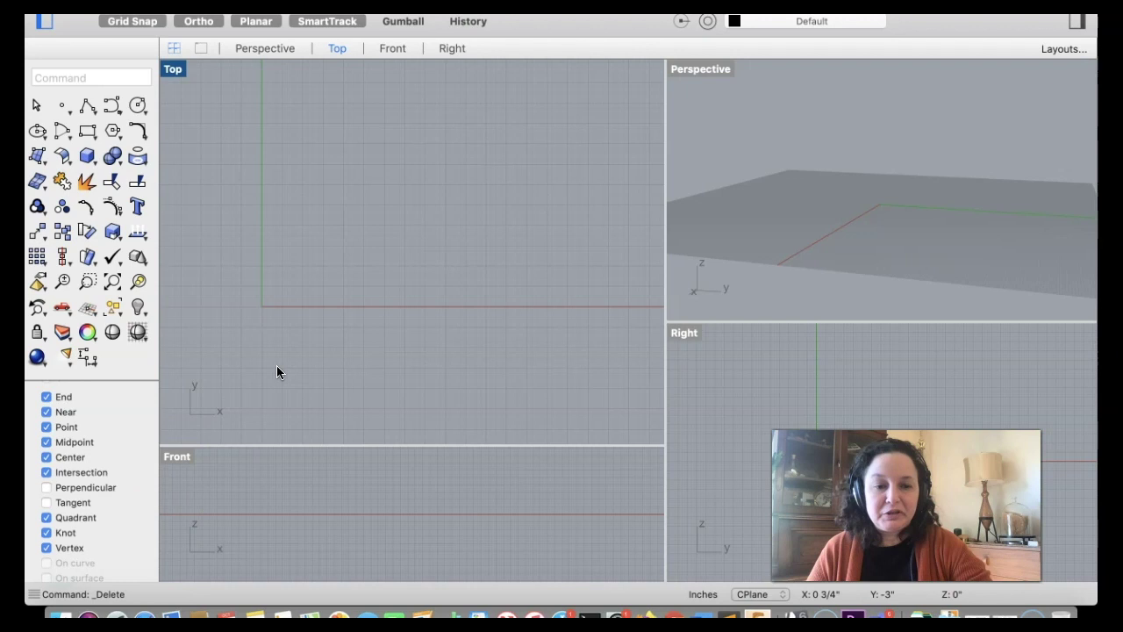
Step: With Ortho off, draw a degree-3 control-point vase profile in the Top view, starting at X 1" on the x-axis and ending near X 2", Y 9"
scroll(264, 275, "up", 3)
scroll(277, 250, "up", 2)
scroll(277, 250, "up", 1)
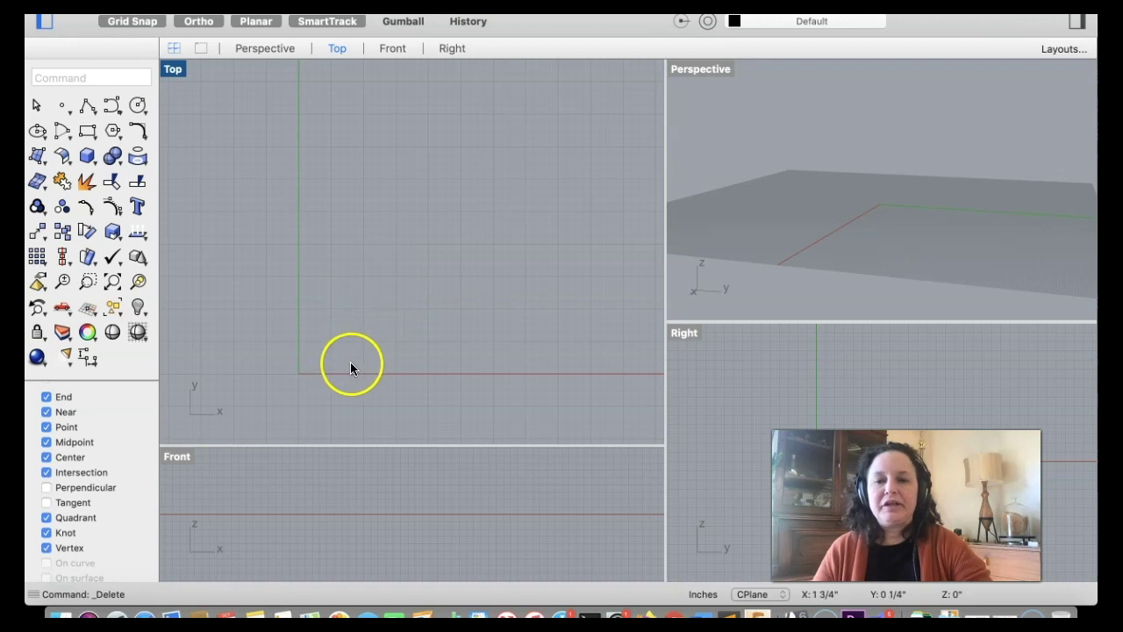
left_click(111, 107)
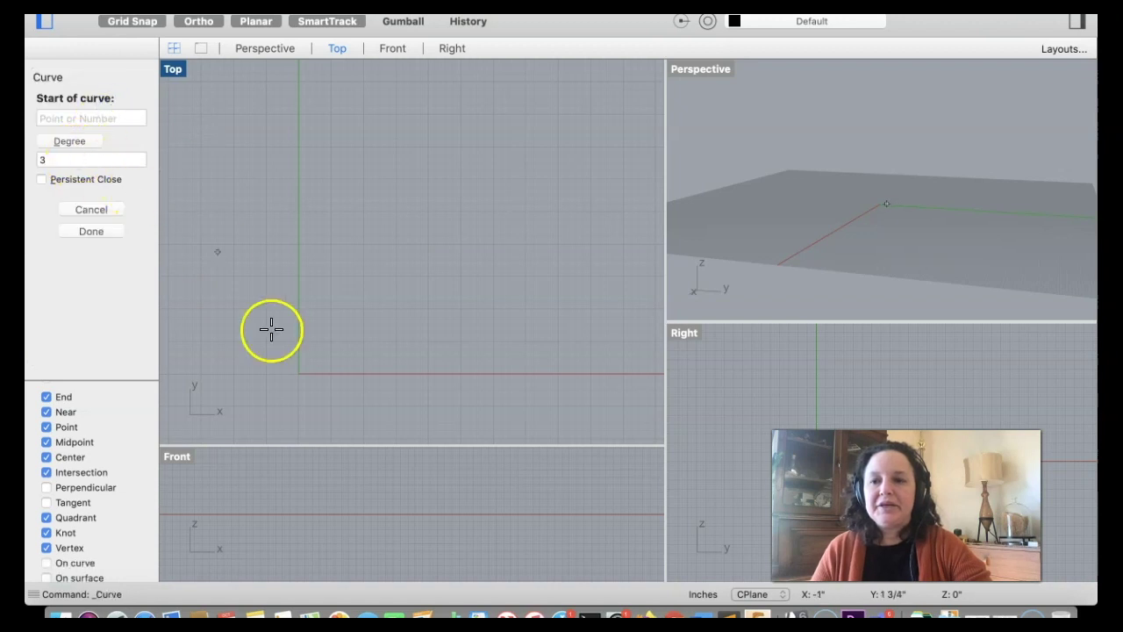
left_click(328, 375)
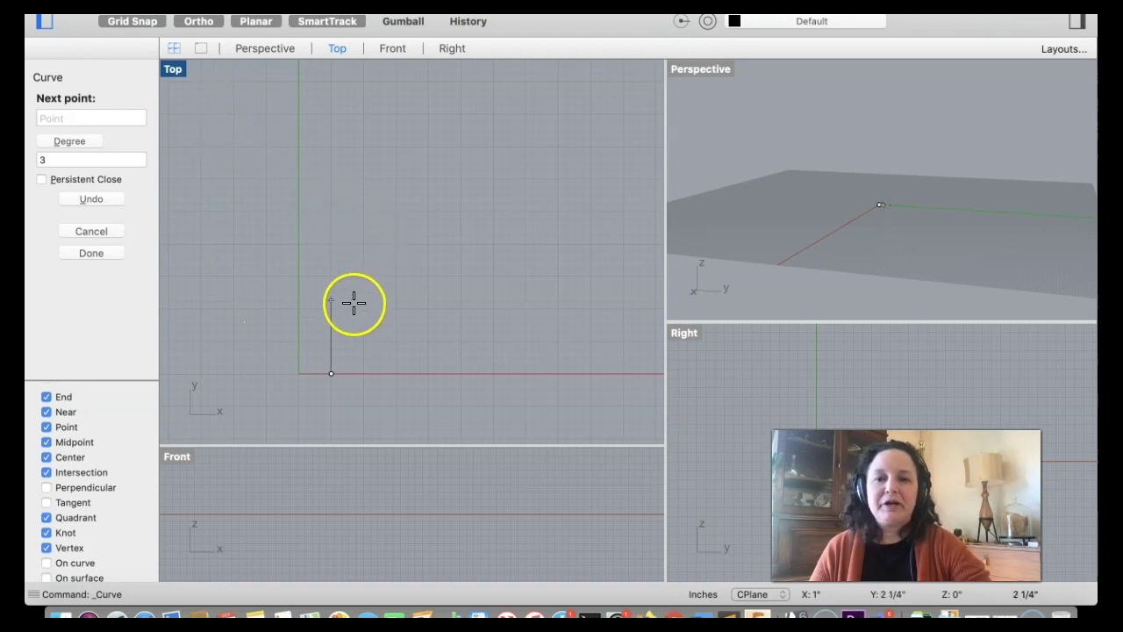
left_click(191, 21)
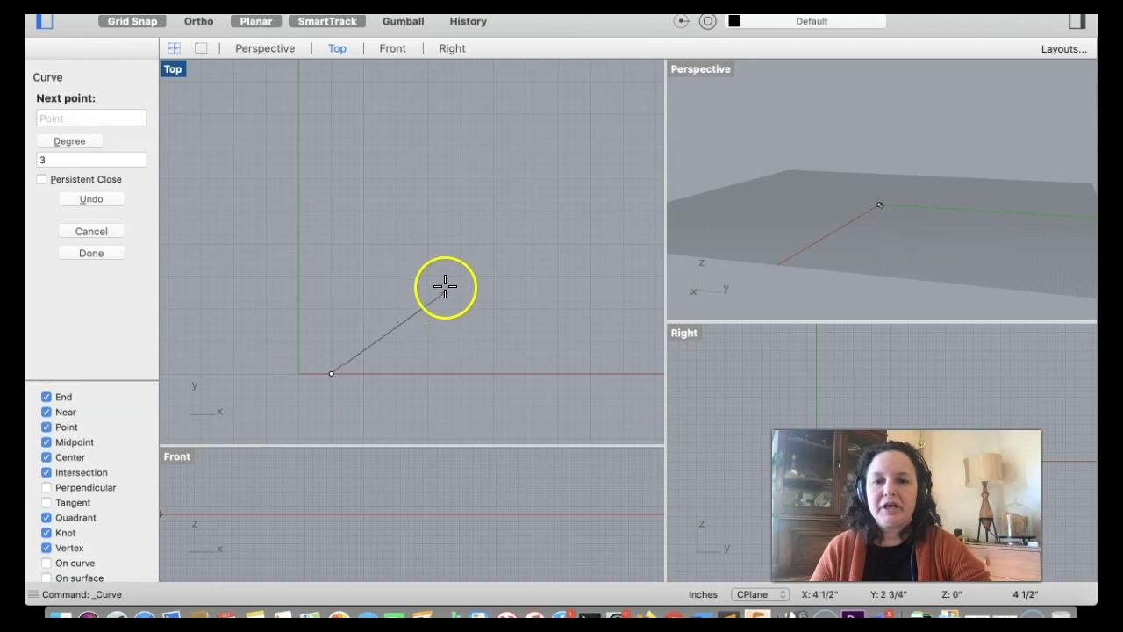
left_click(427, 342)
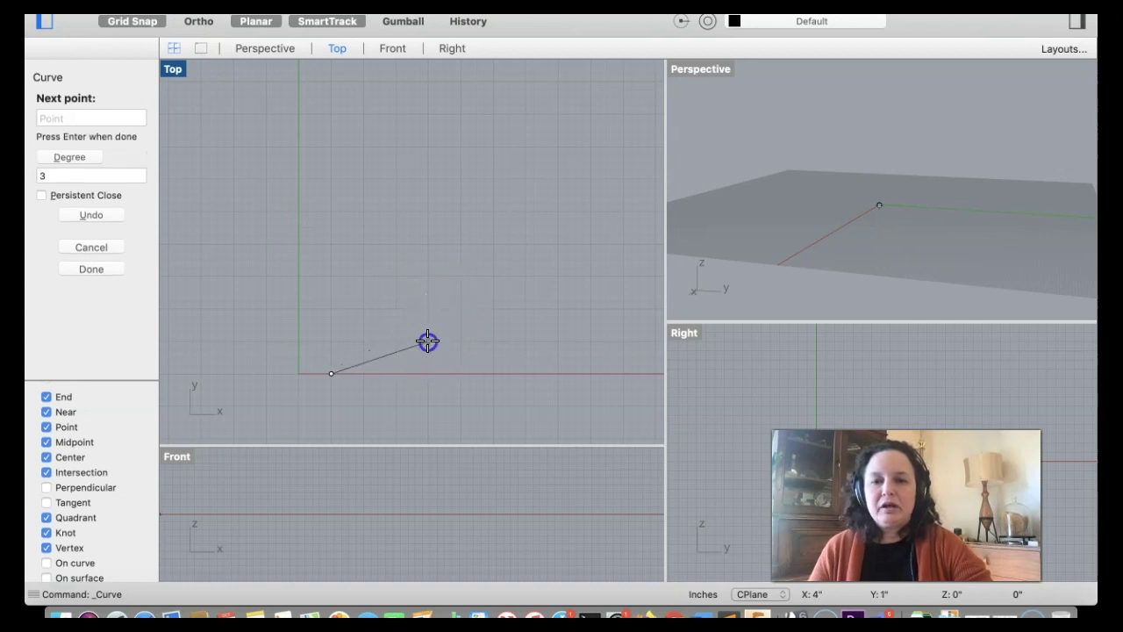
left_click(428, 260)
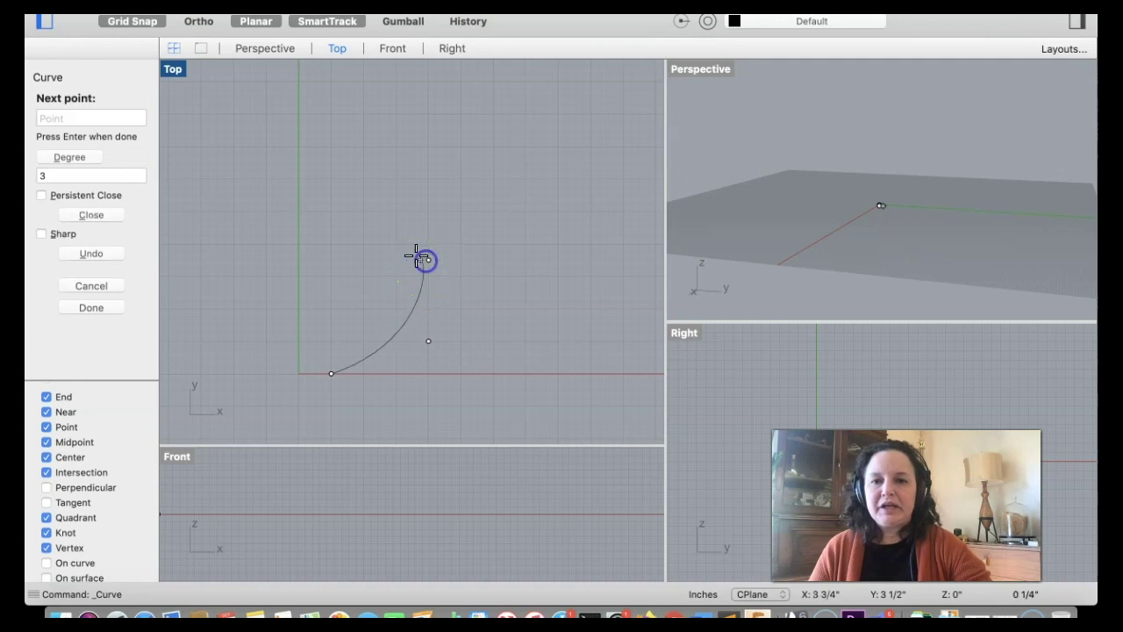
left_click(316, 234)
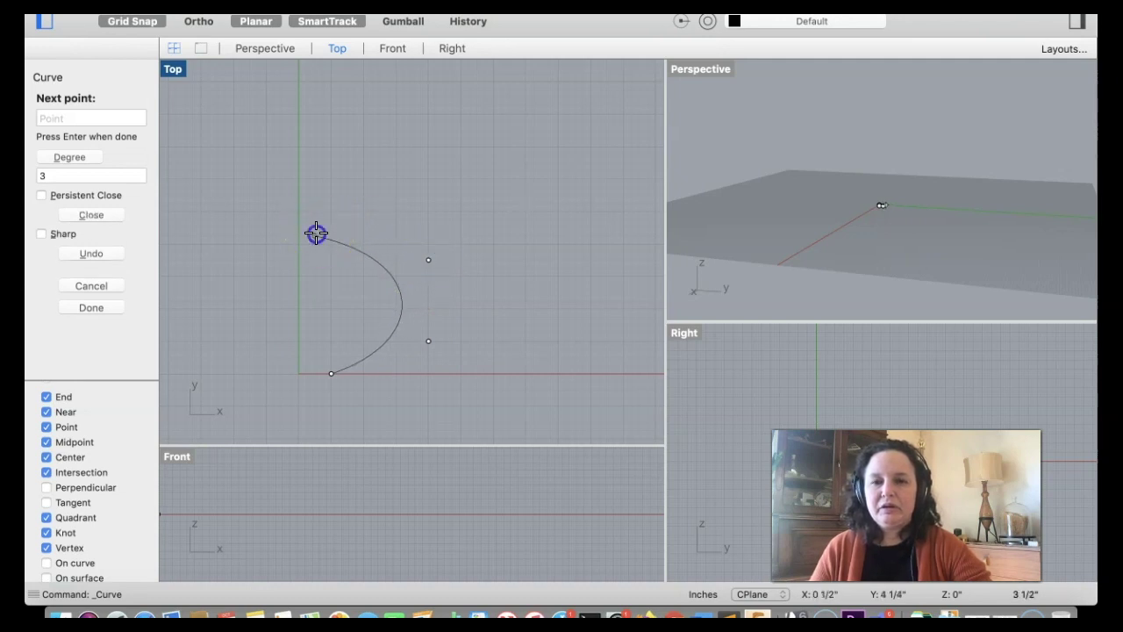
left_click(319, 175)
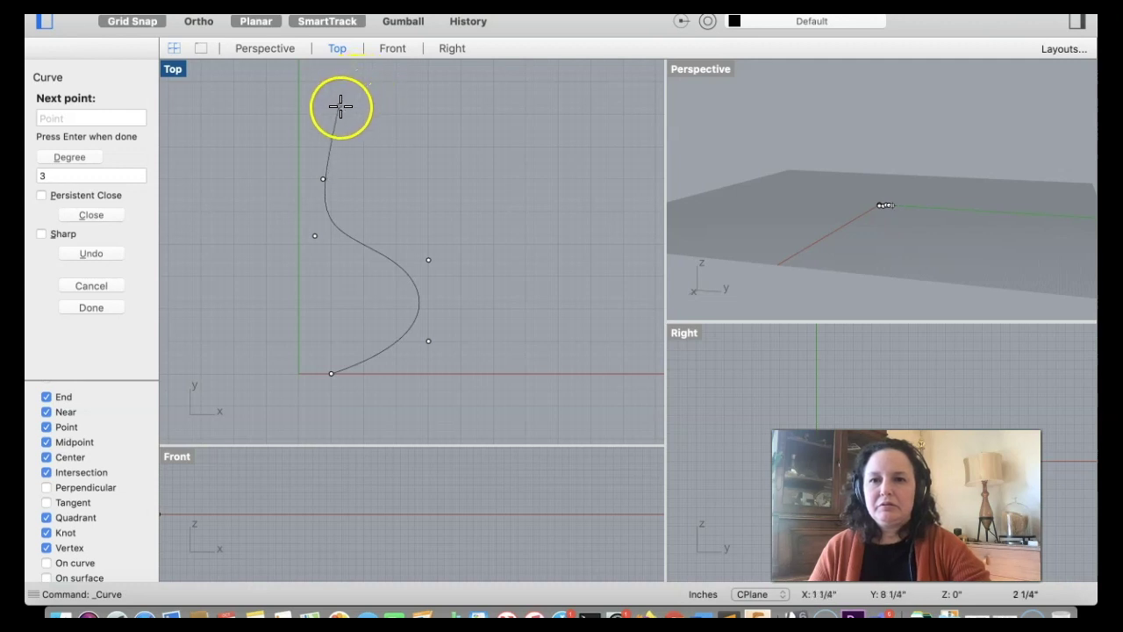
left_click(340, 106)
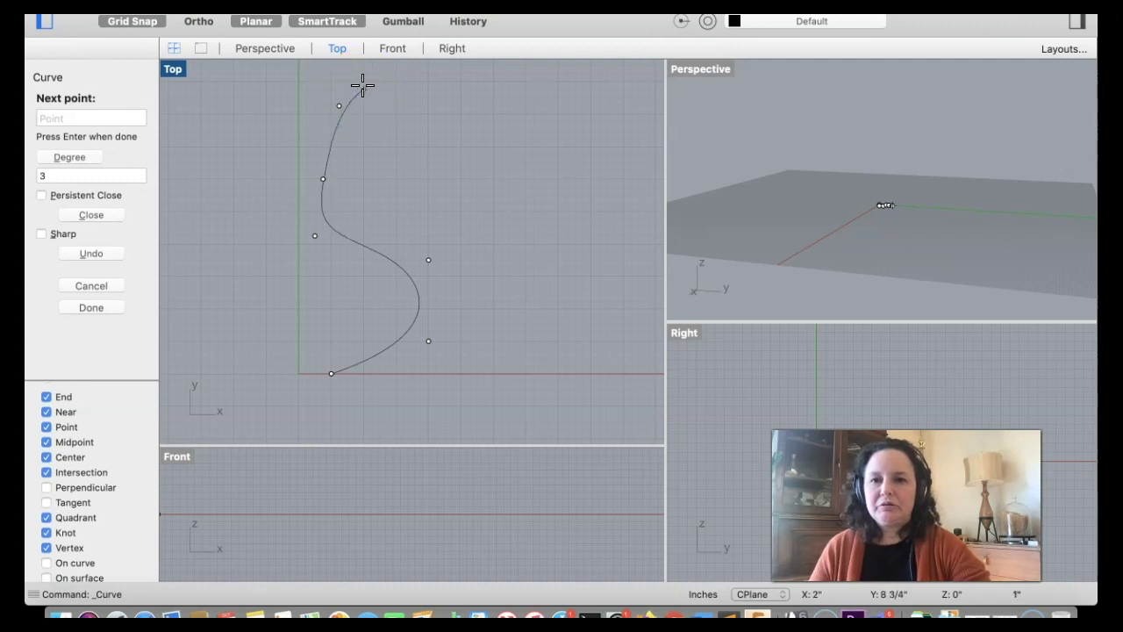
left_click(362, 83)
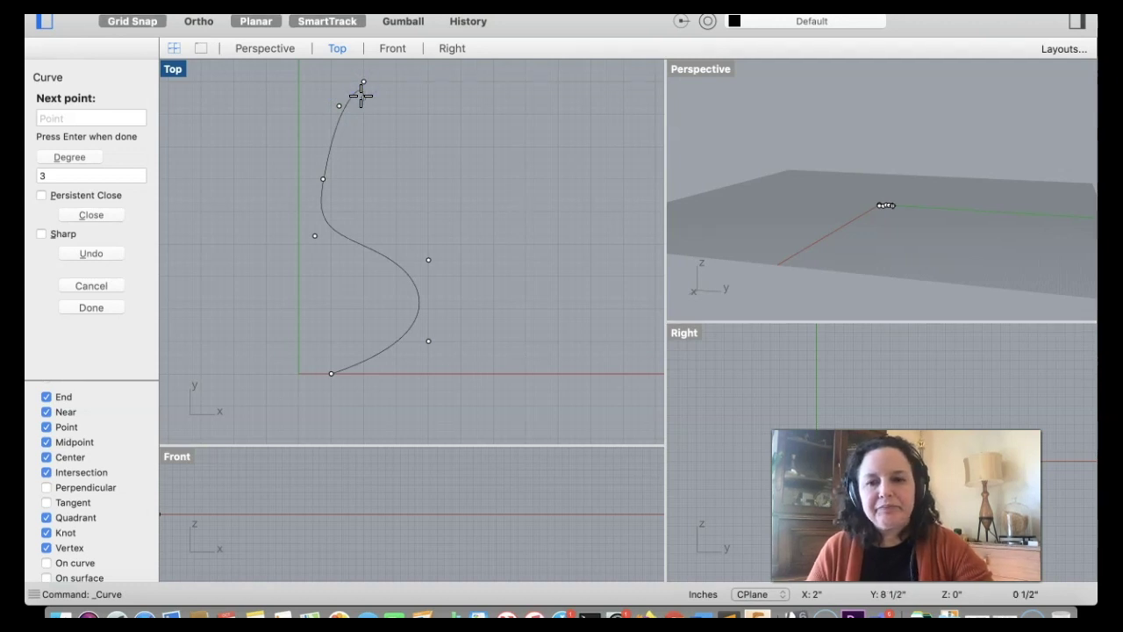
key("Return")
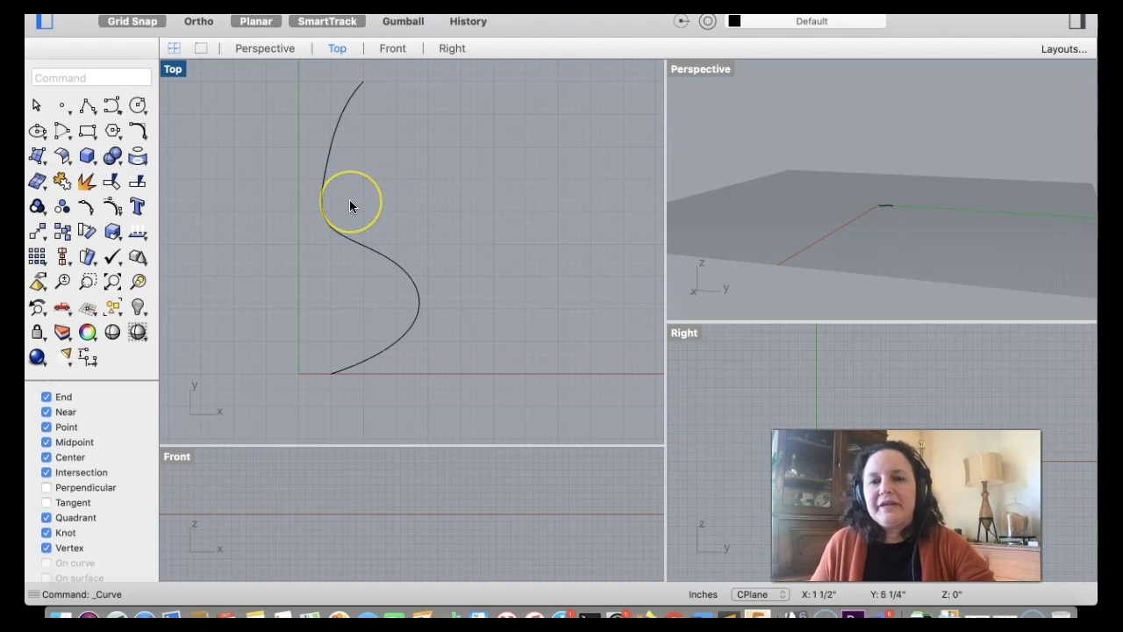
Step: Revolve the profile curve a full circle around the vertical y-axis, using an axis from the origin to the height of the curve's upper end
scroll(300, 273, "left", 5)
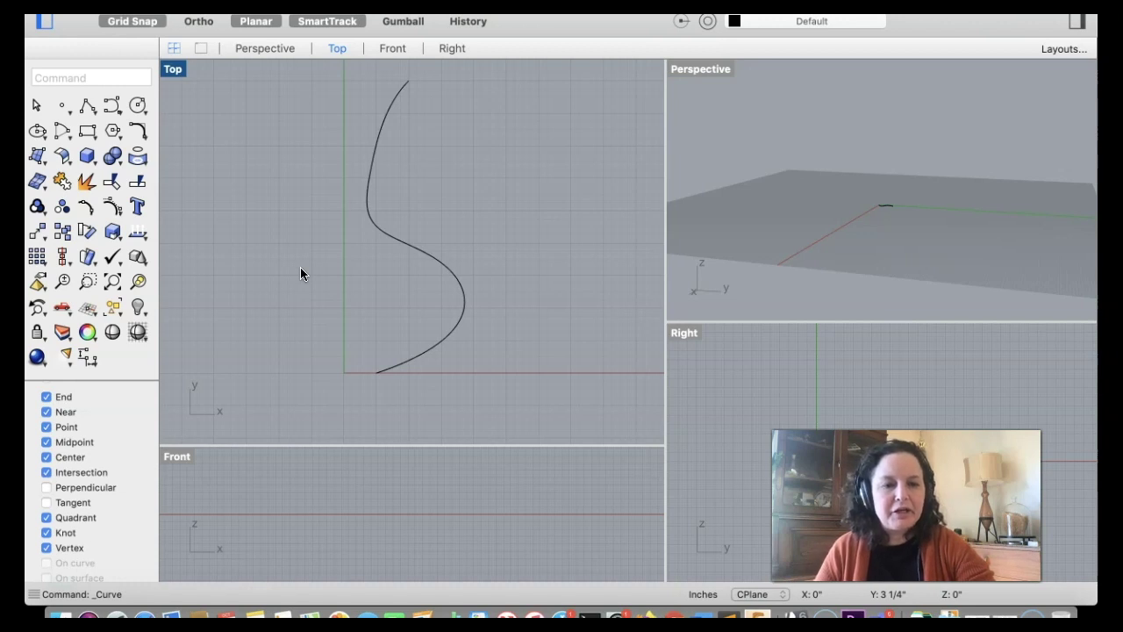
left_click(308, 304)
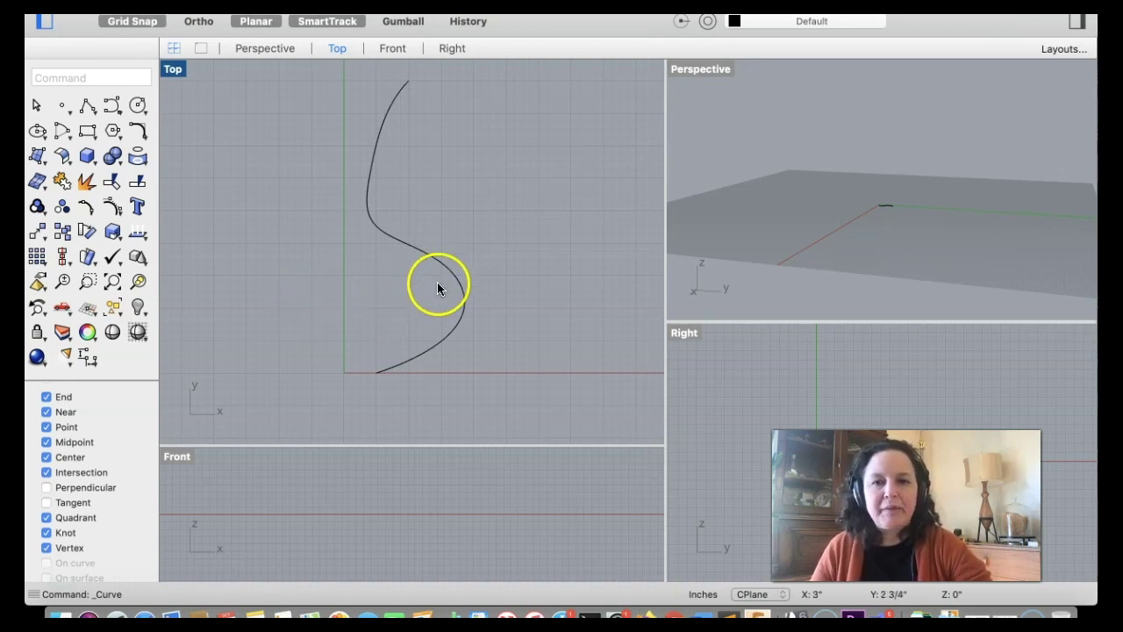
left_click(410, 354)
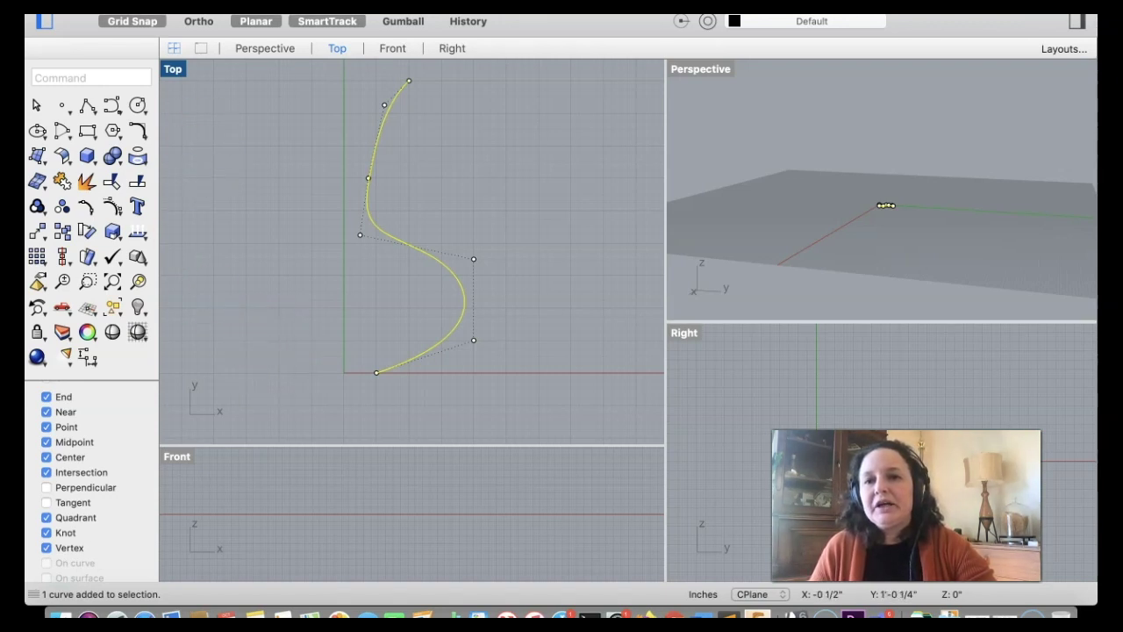
left_click(316, 7)
left_click(338, 68)
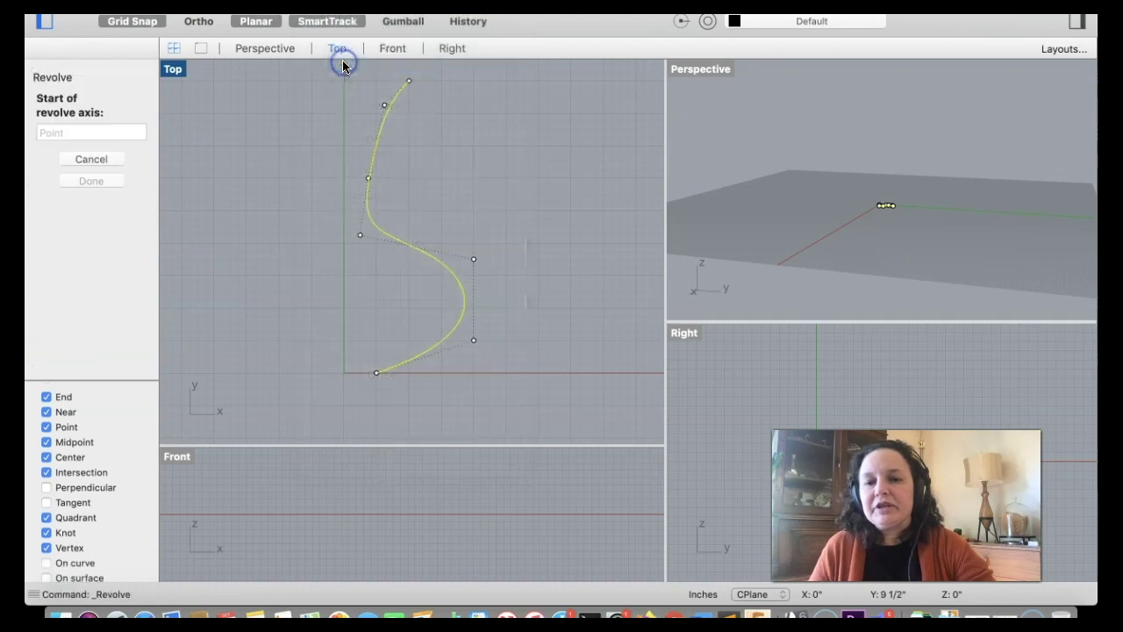
left_click(345, 372)
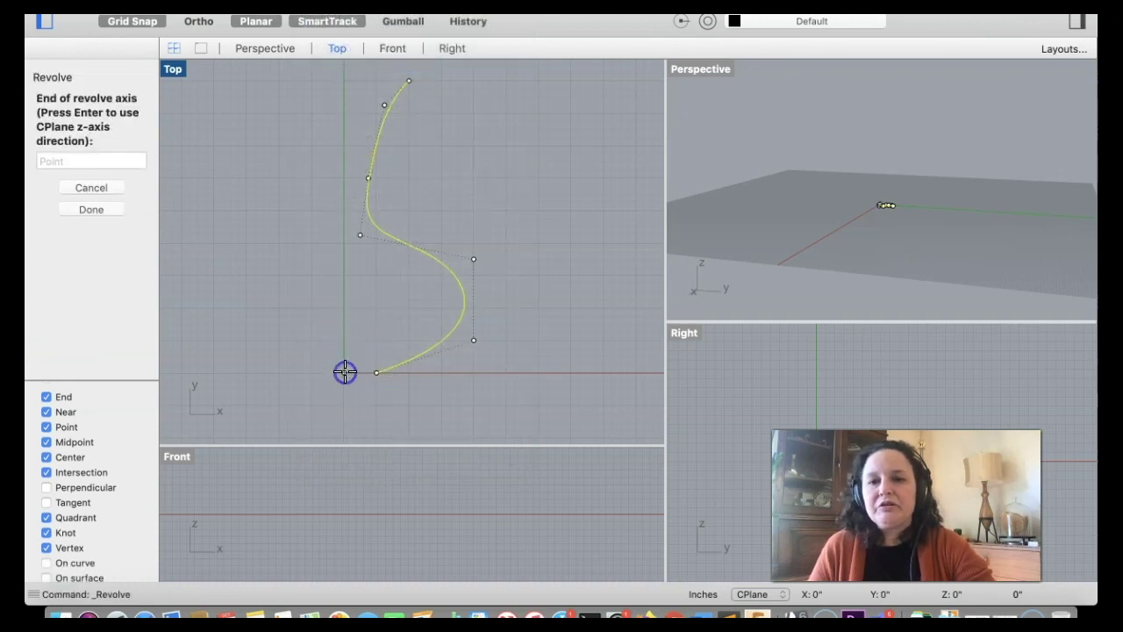
left_click(343, 81)
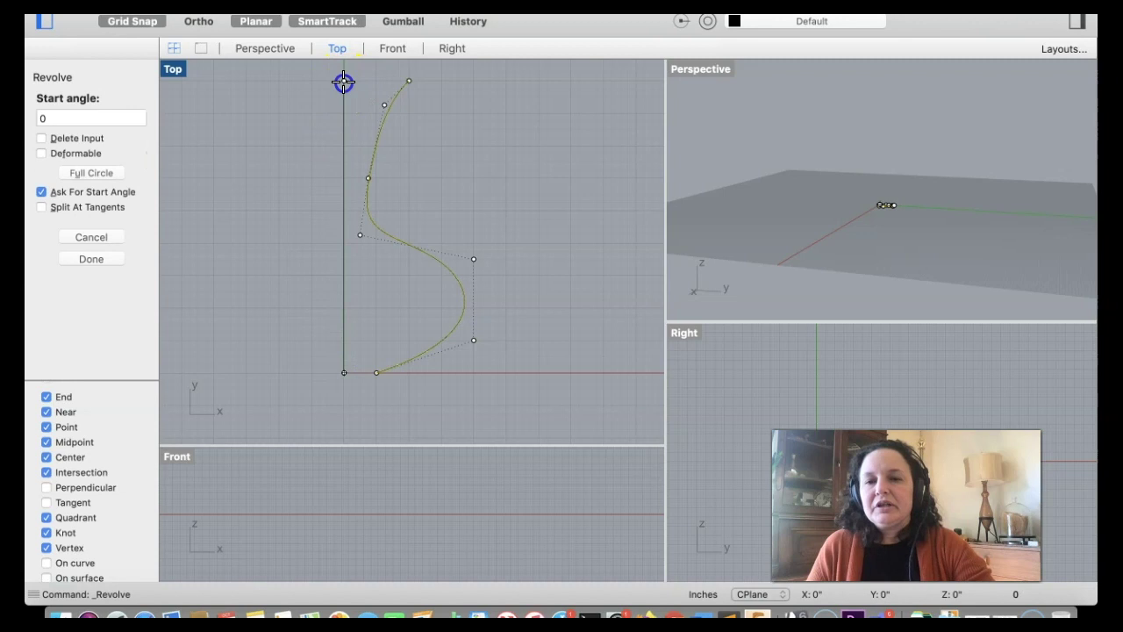
left_click(110, 173)
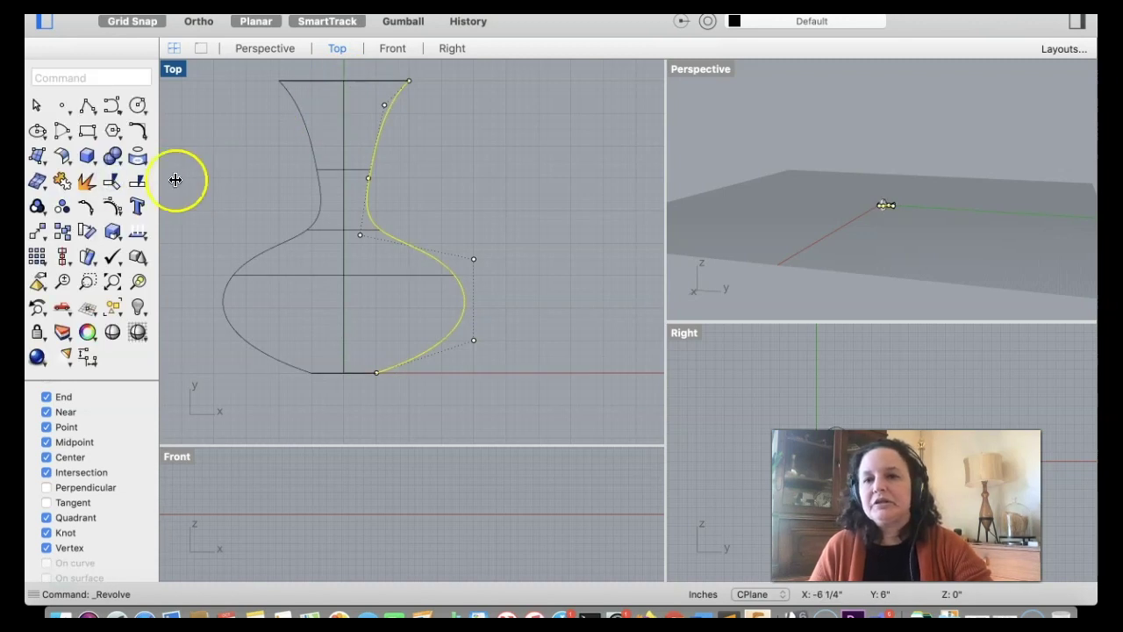
Step: Select only the revolved vase surface and cap its planar holes to make it a closed solid
right_click_drag(875, 204, 874, 212)
right_click_drag(788, 252, 823, 217)
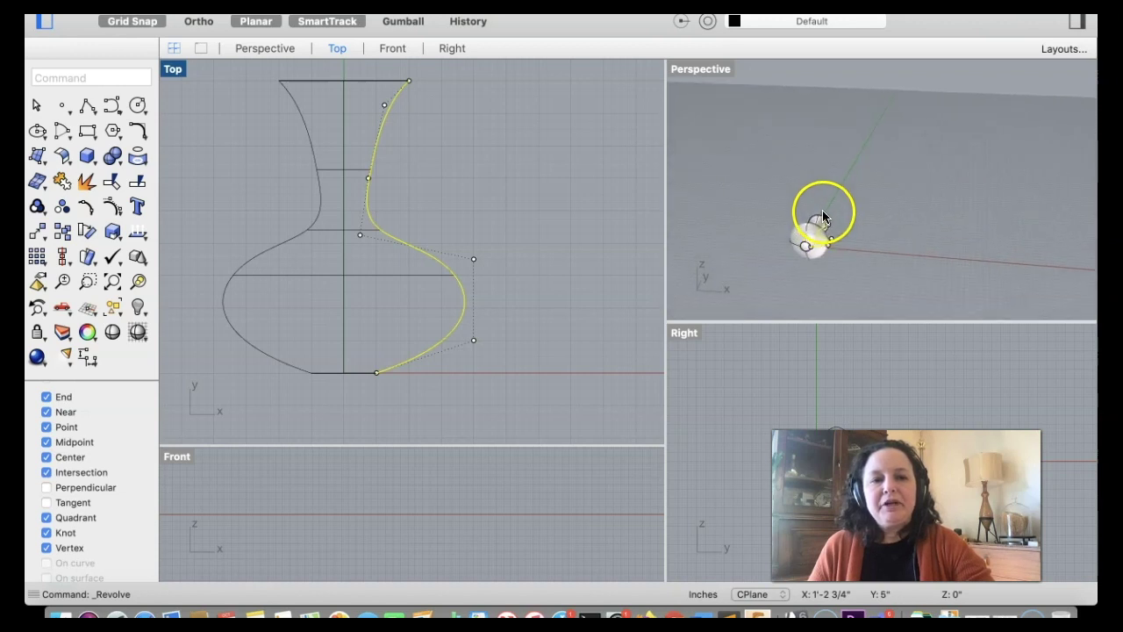
left_click(538, 185)
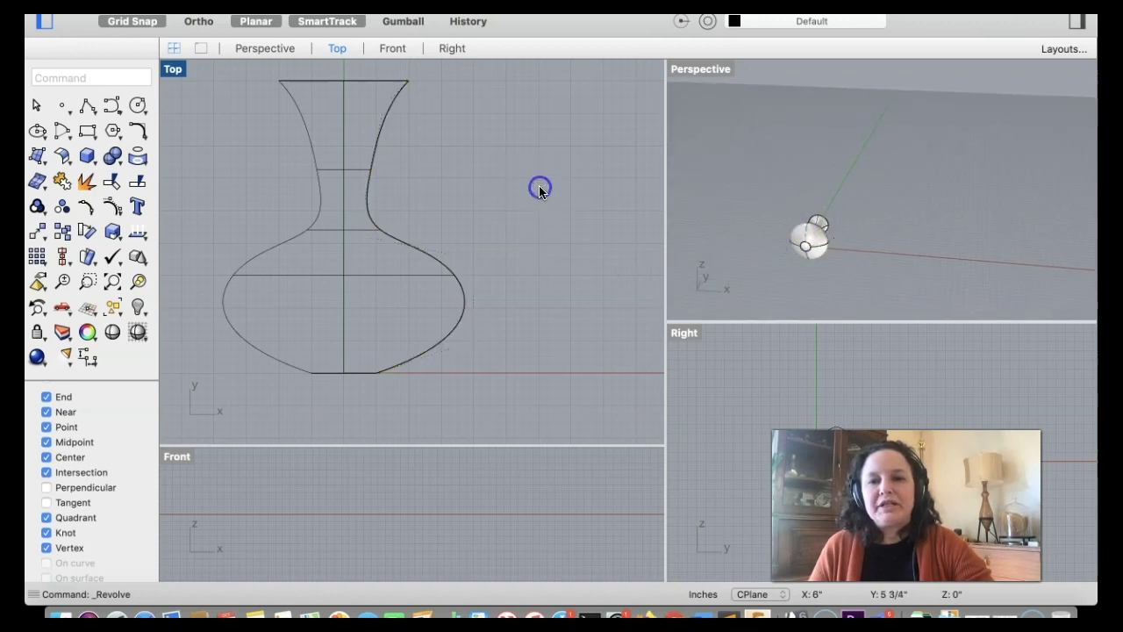
left_click(346, 193)
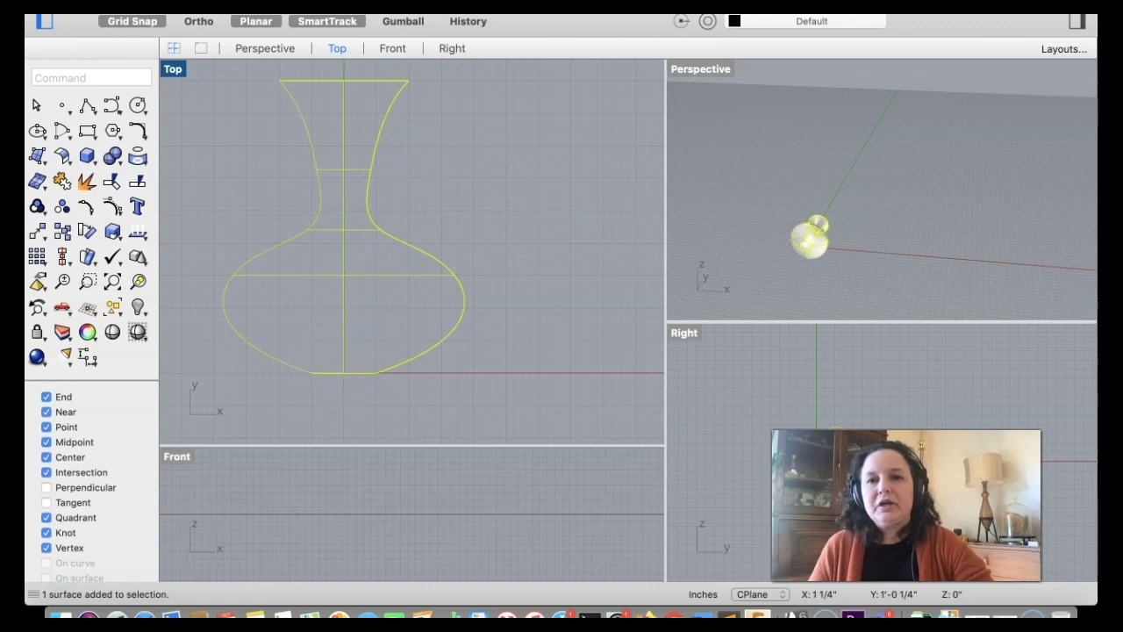
left_click(394, 7)
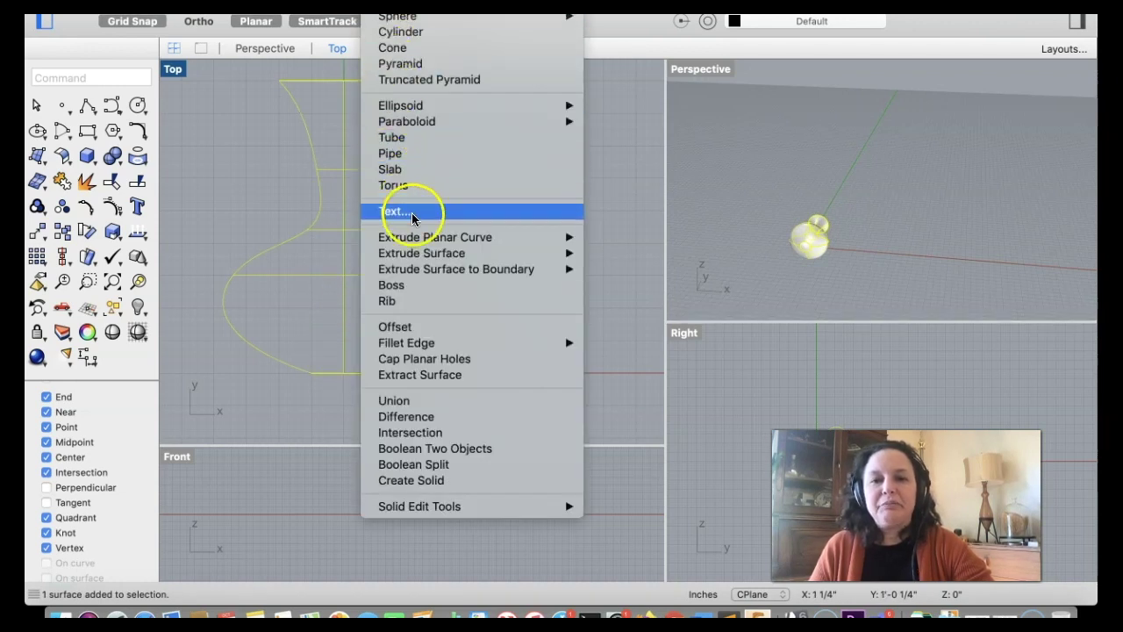
left_click(412, 359)
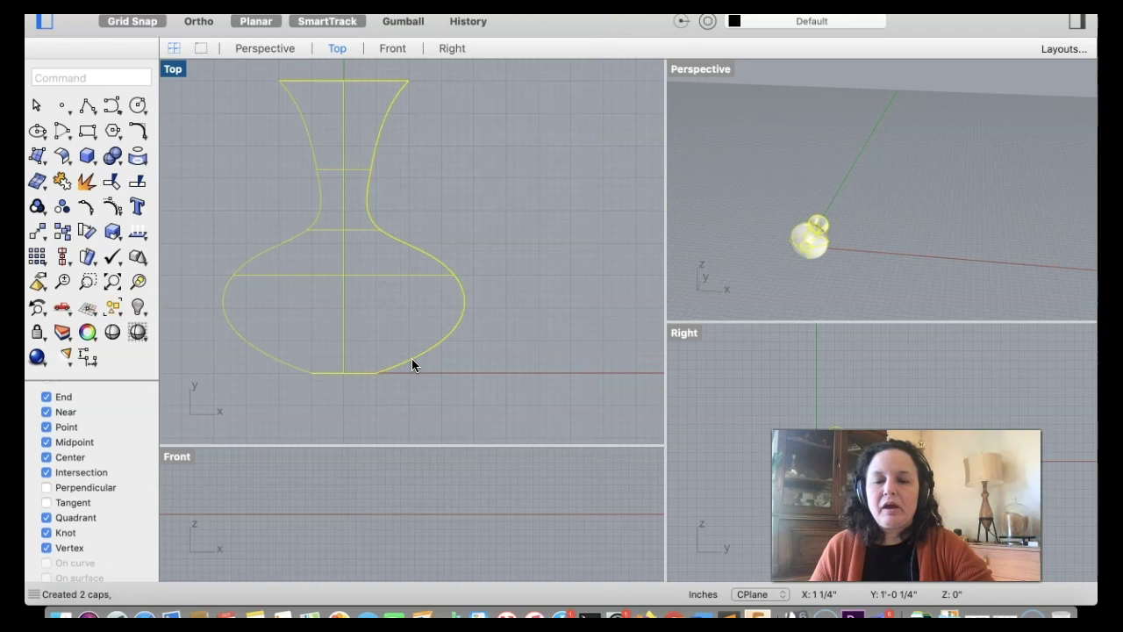
Step: Rotate the capped vase 90 degrees upright in the Right view around the centre of its base, from the y-axis to the z-axis
scroll(548, 257, "down", 5)
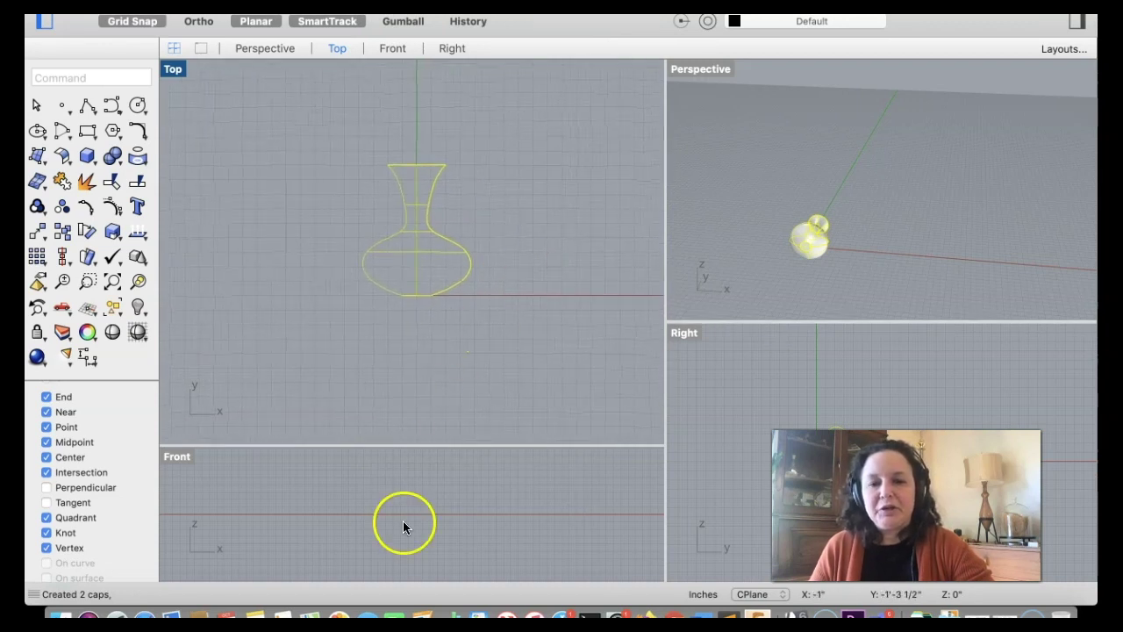
left_click_drag(442, 445, 447, 380)
scroll(384, 511, "down", 3)
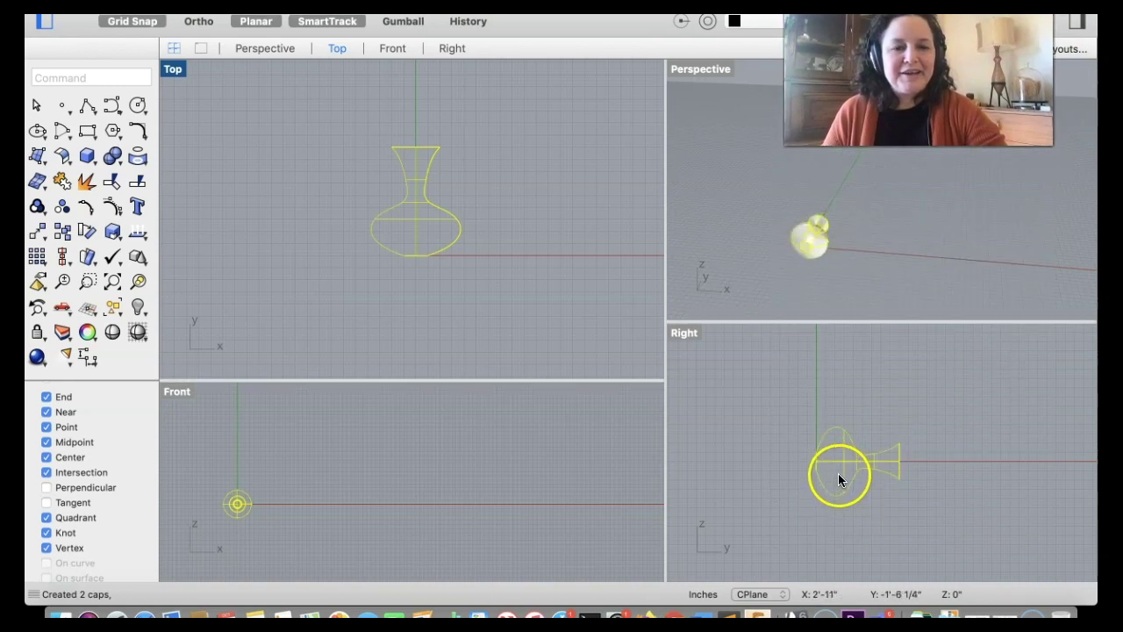
scroll(815, 472, "up", 5)
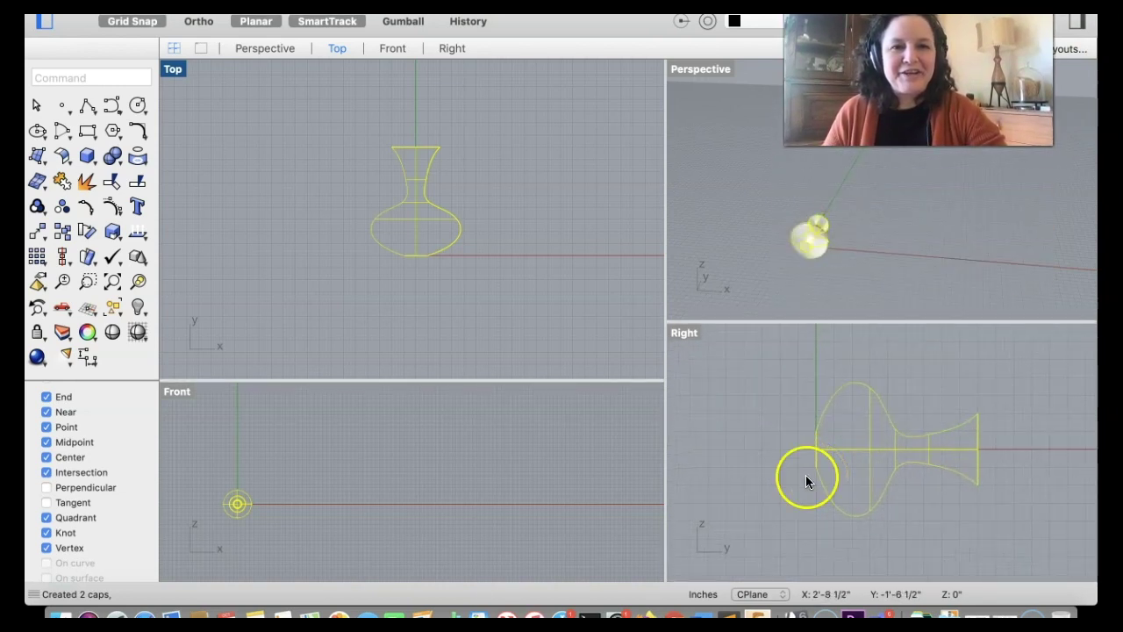
left_click(87, 233)
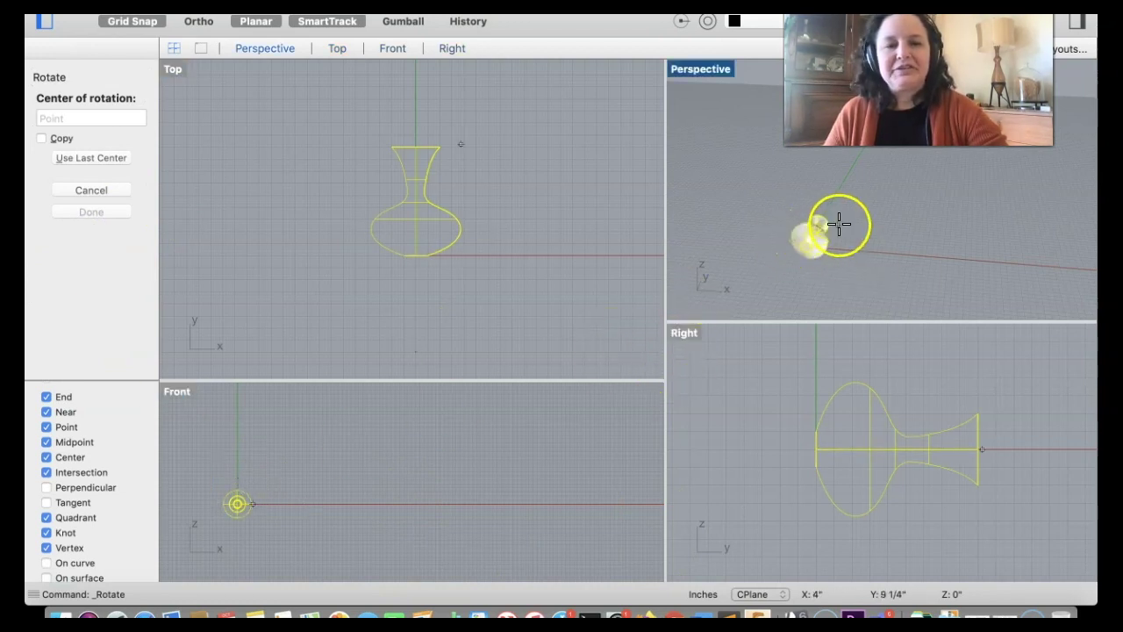
left_click(813, 448)
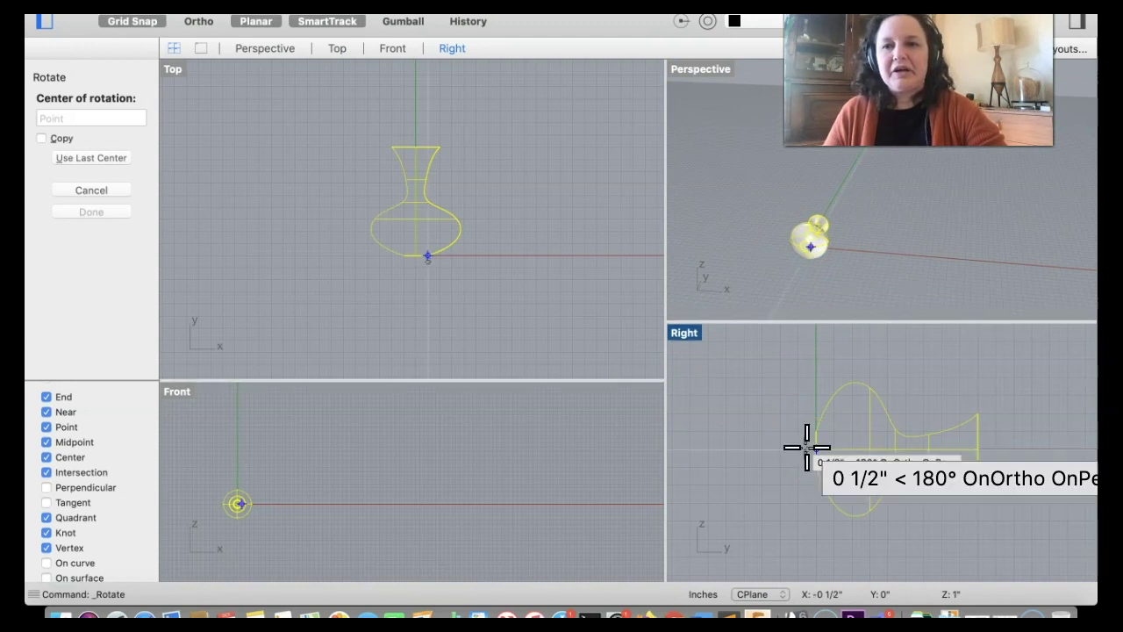
left_click(808, 450)
left_click(806, 474)
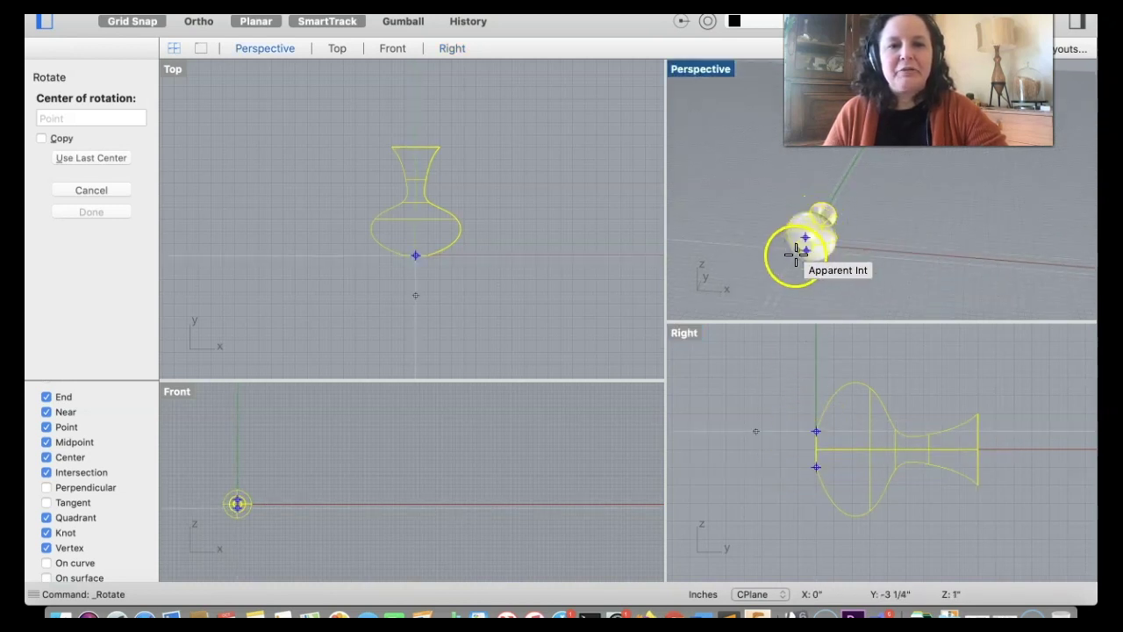
scroll(799, 254, "up", 5)
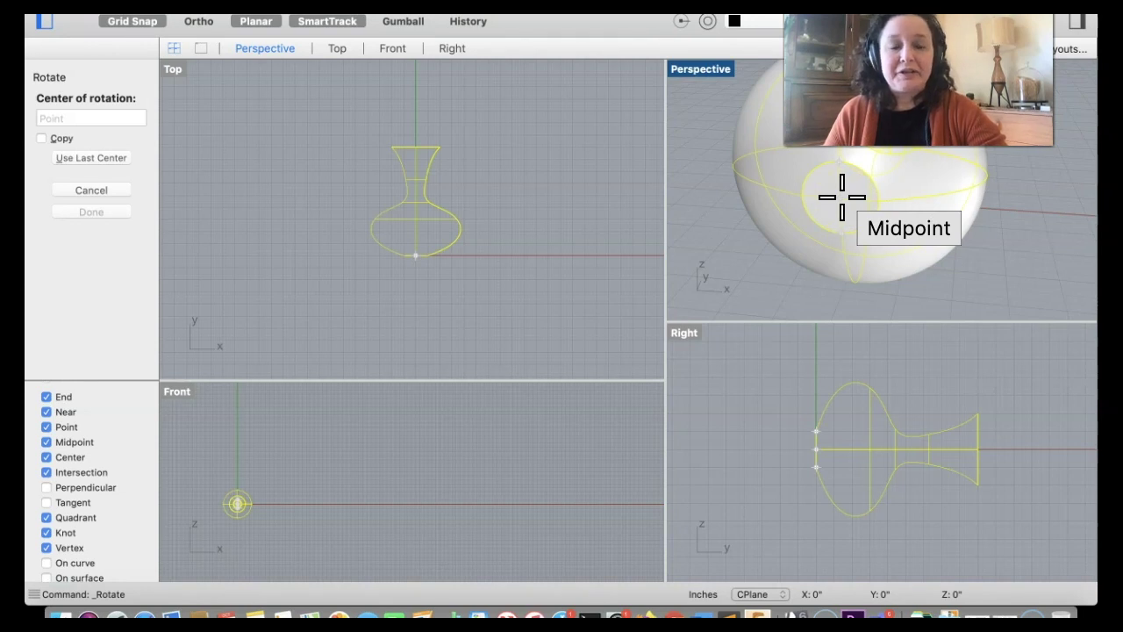
left_click(842, 197)
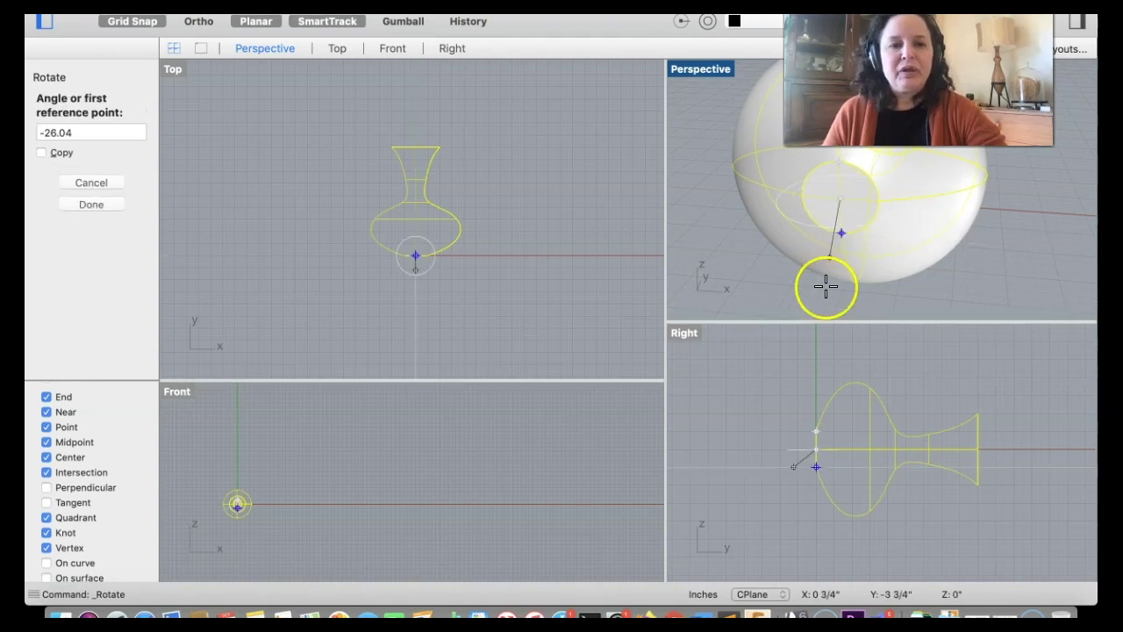
left_click(1032, 447)
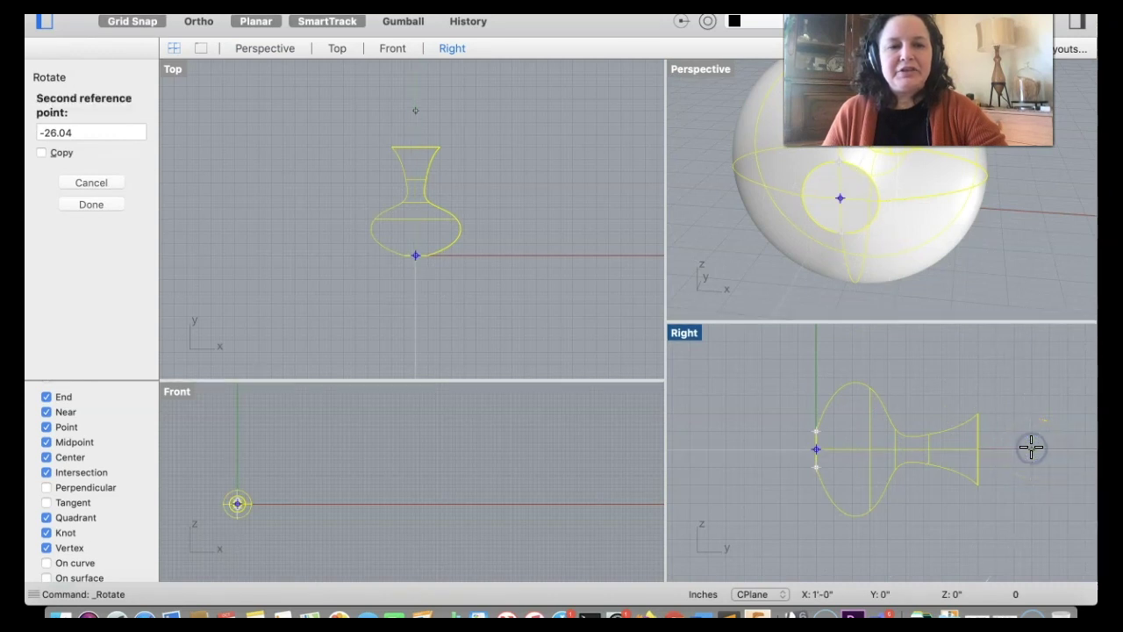
left_click(817, 379)
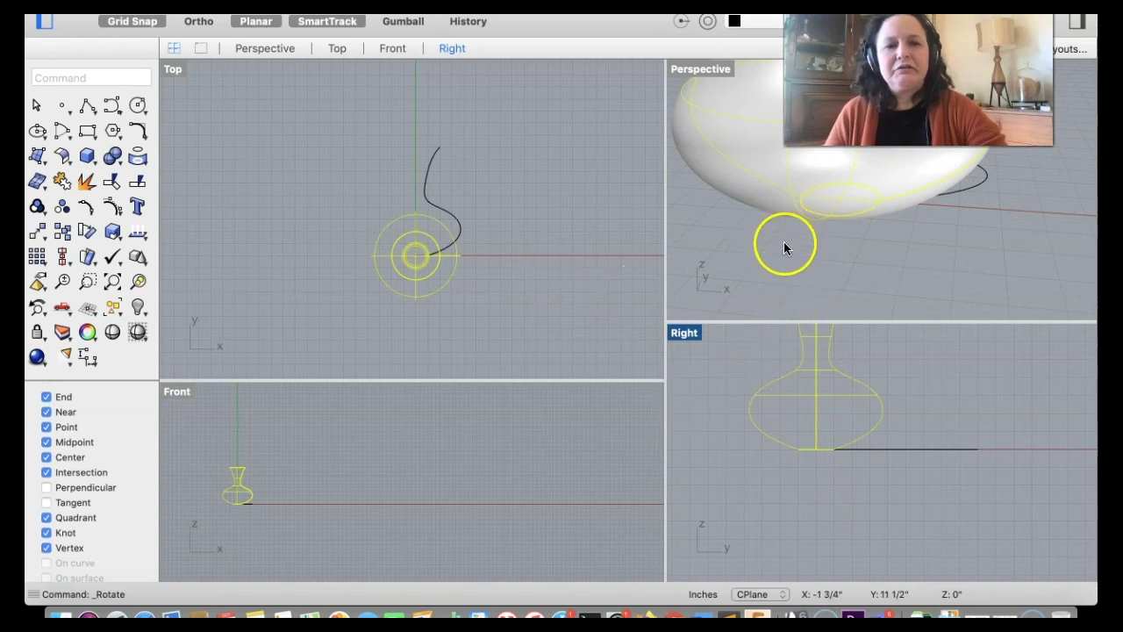
Step: Copy the upright vase from its base centre along the x-axis in the Top view, placing copies at X 9", 1'-5 3/4" and 2'-2 1/4"
scroll(783, 241, "down", 5)
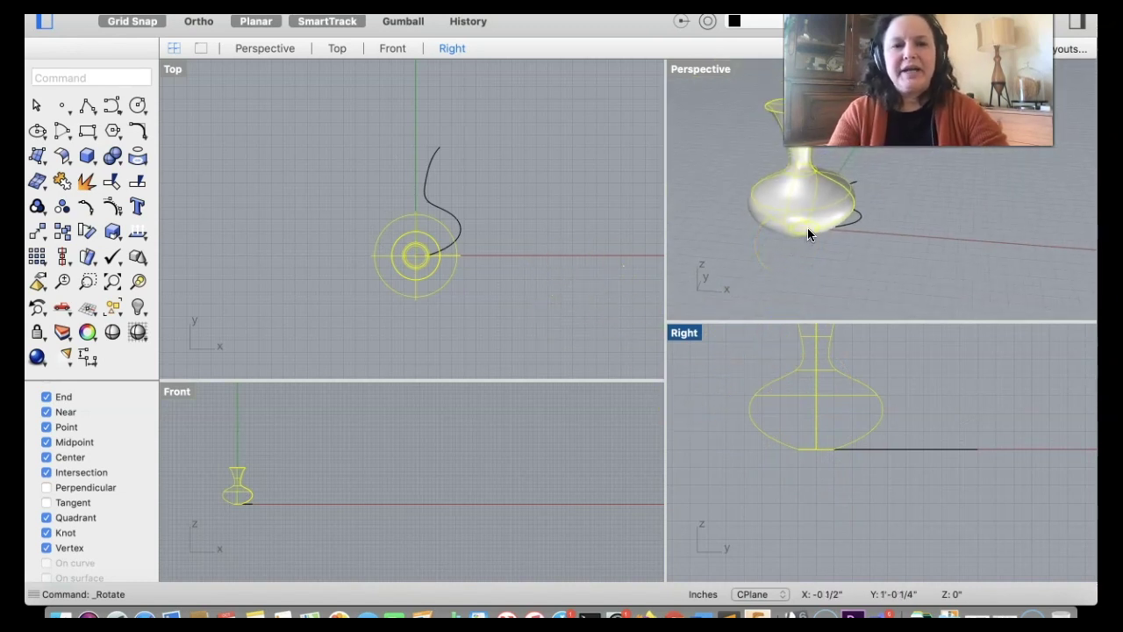
right_click_drag(809, 226, 814, 224)
left_click(539, 327)
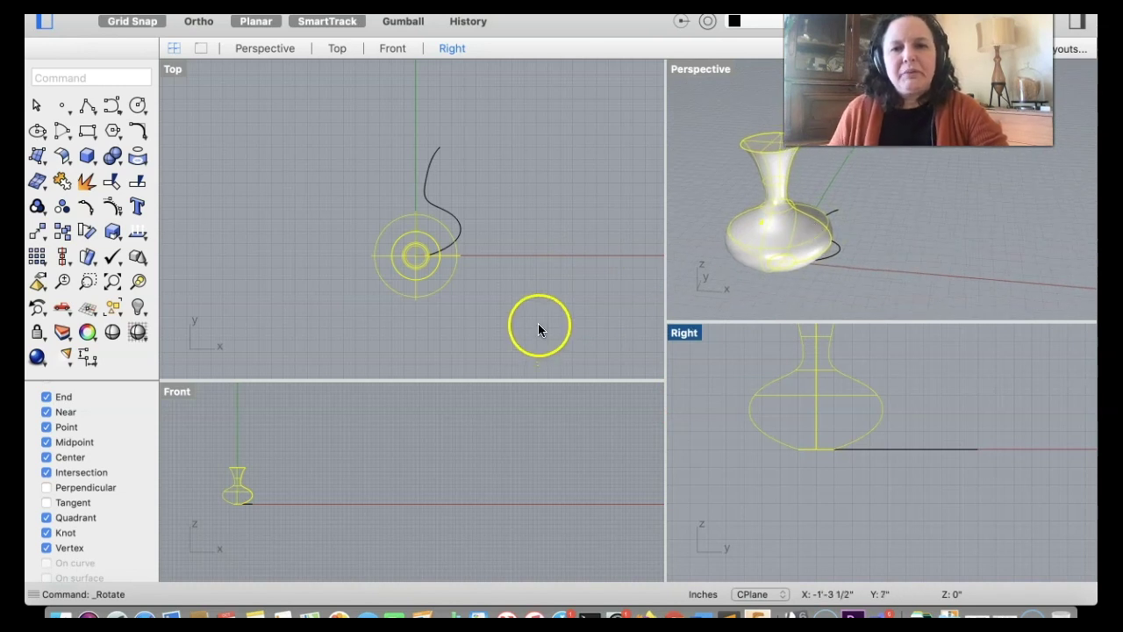
left_click(403, 292)
key("super+c")
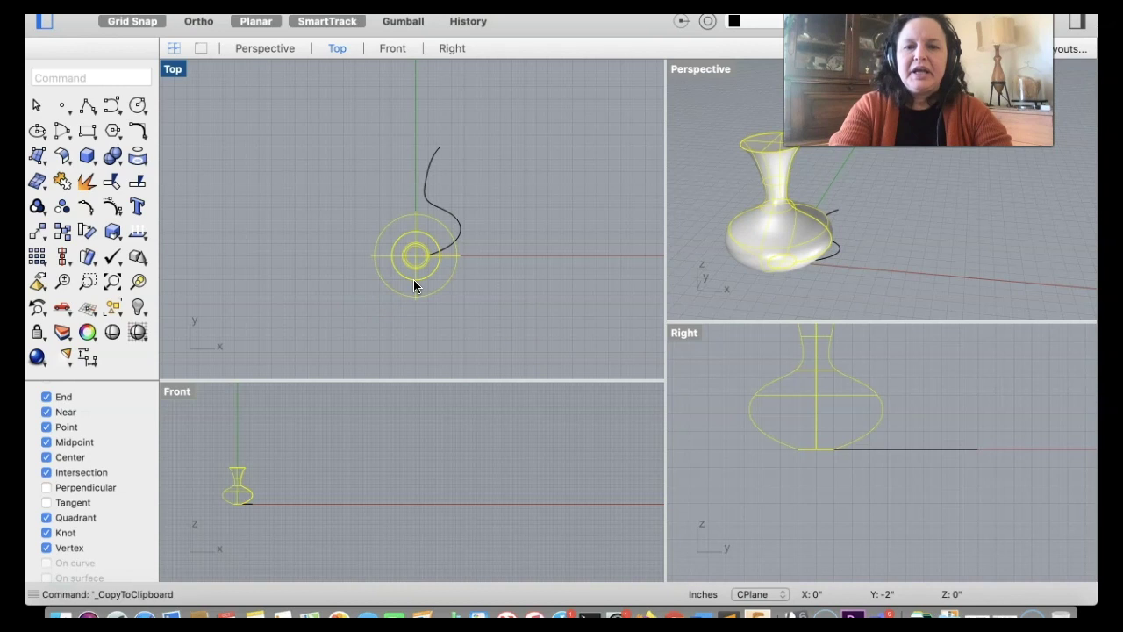
scroll(499, 301, "right", 5)
scroll(499, 307, "right", 3)
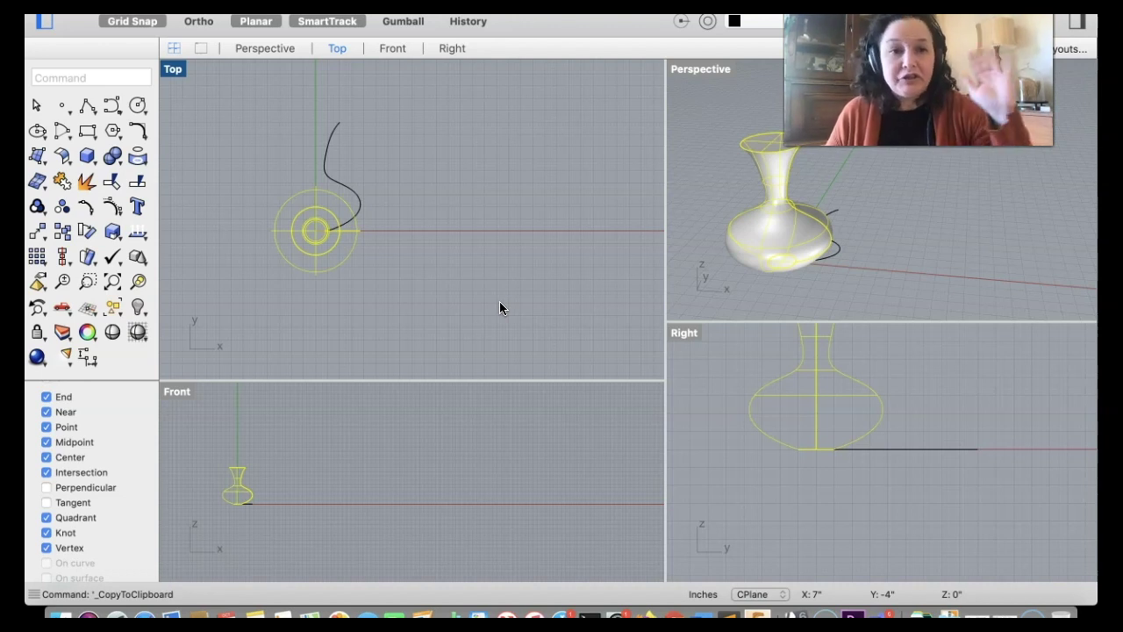
left_click(256, 351)
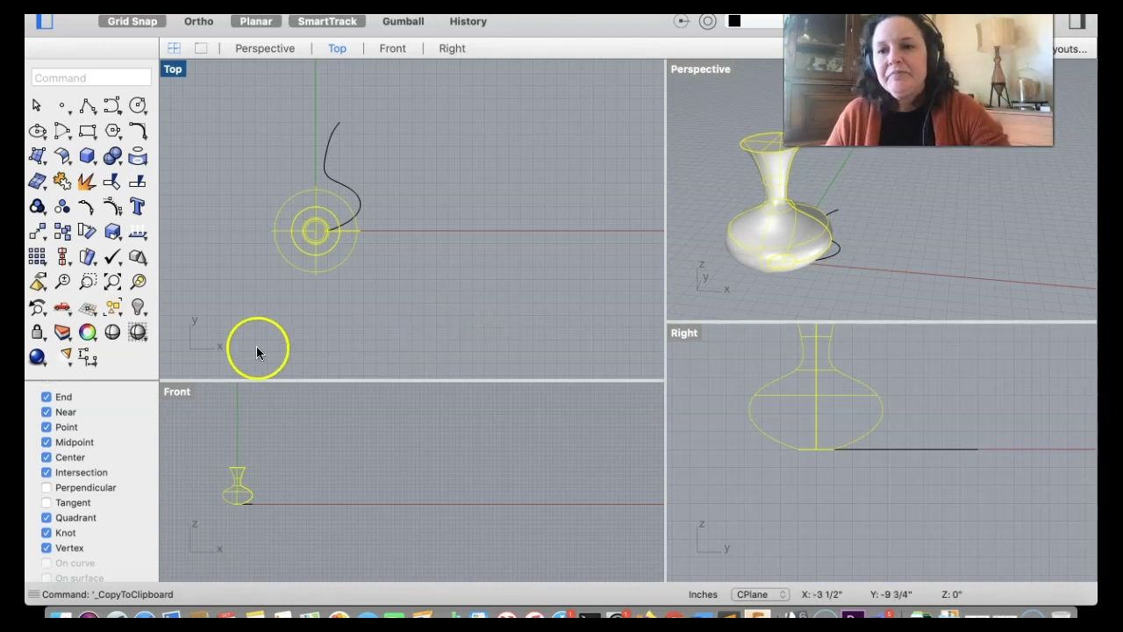
left_click(61, 233)
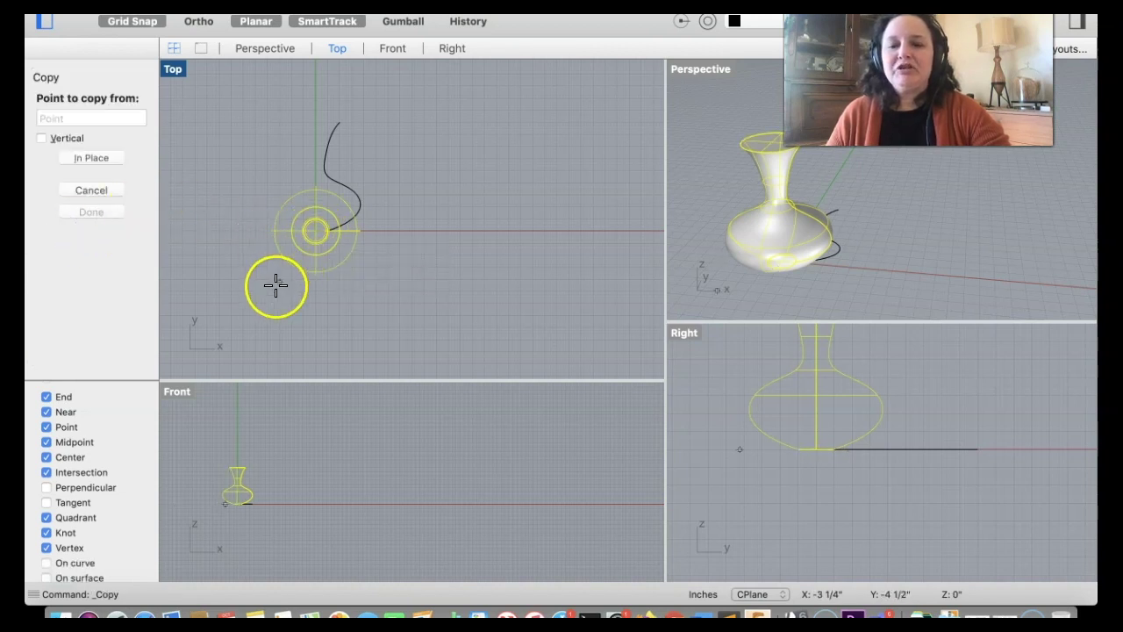
left_click(315, 230)
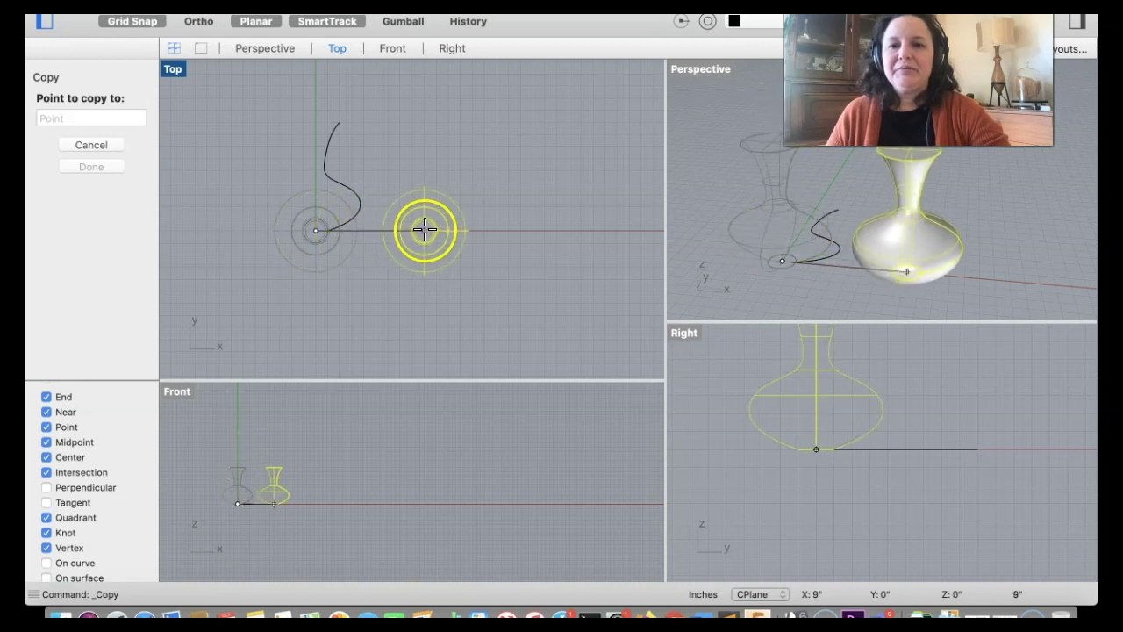
left_click(425, 230)
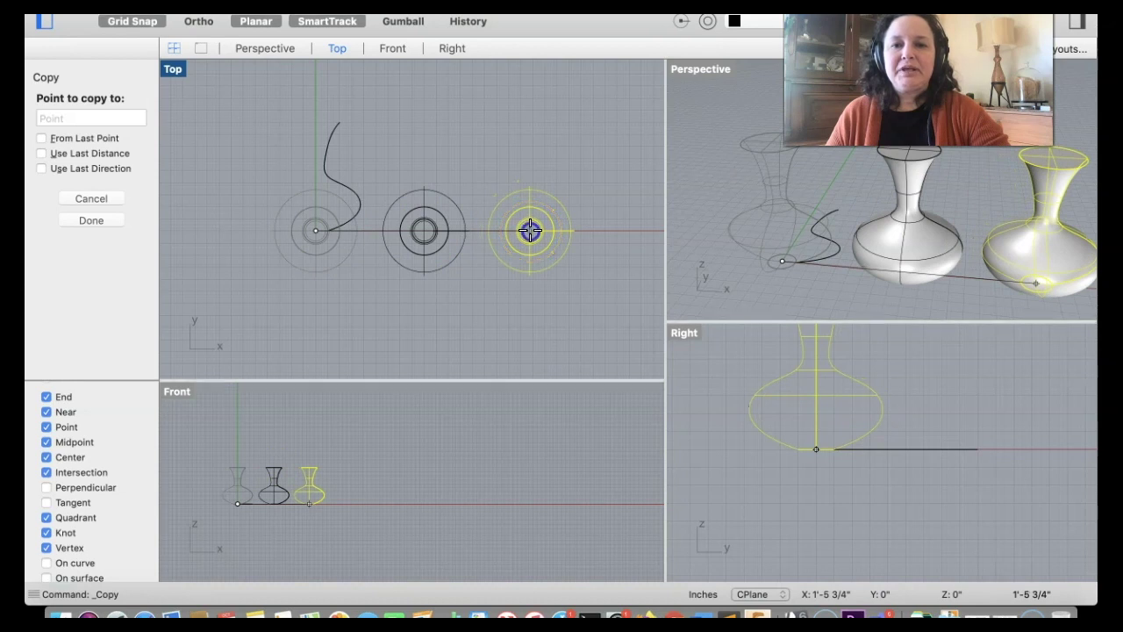
left_click(530, 230)
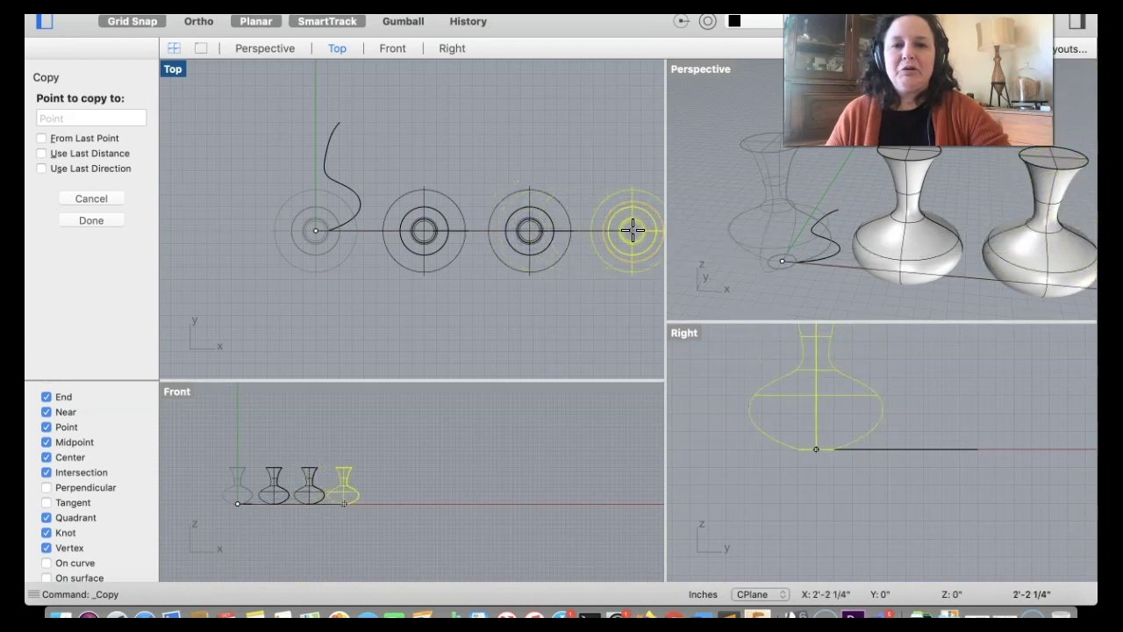
left_click(632, 230)
key("Return")
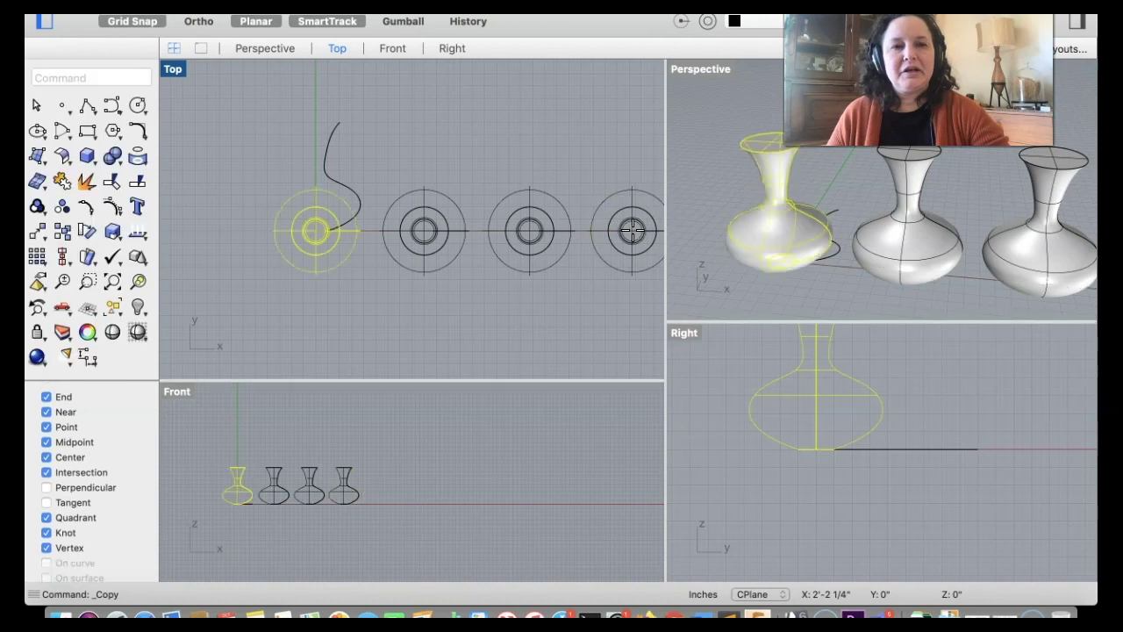
Step: Enlarge the Perspective viewport, frame the row of four vases in the Perspective and Front views, and clear the selection
scroll(529, 262, "right", 5)
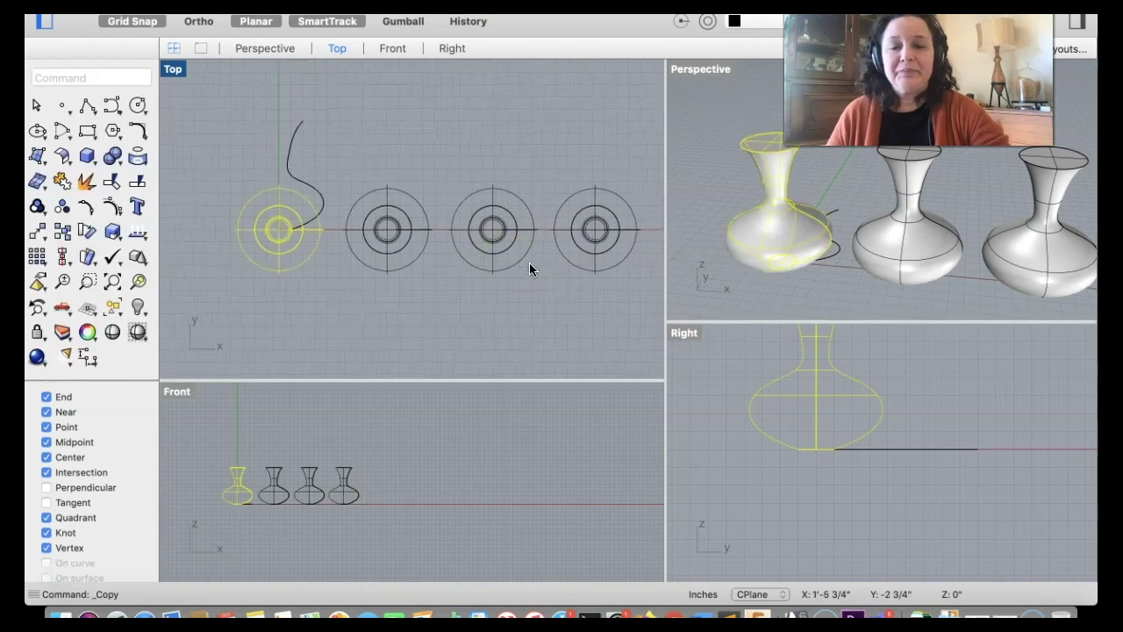
scroll(529, 262, "down", 2)
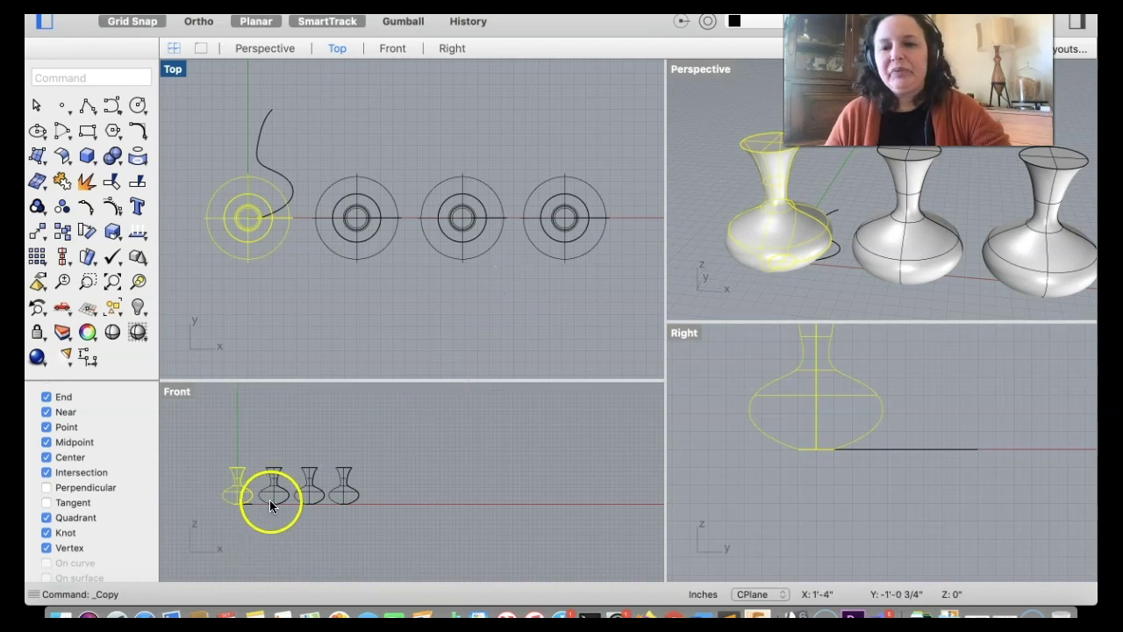
scroll(269, 499, "up", 3)
scroll(356, 448, "up", 2)
scroll(373, 434, "left", 3)
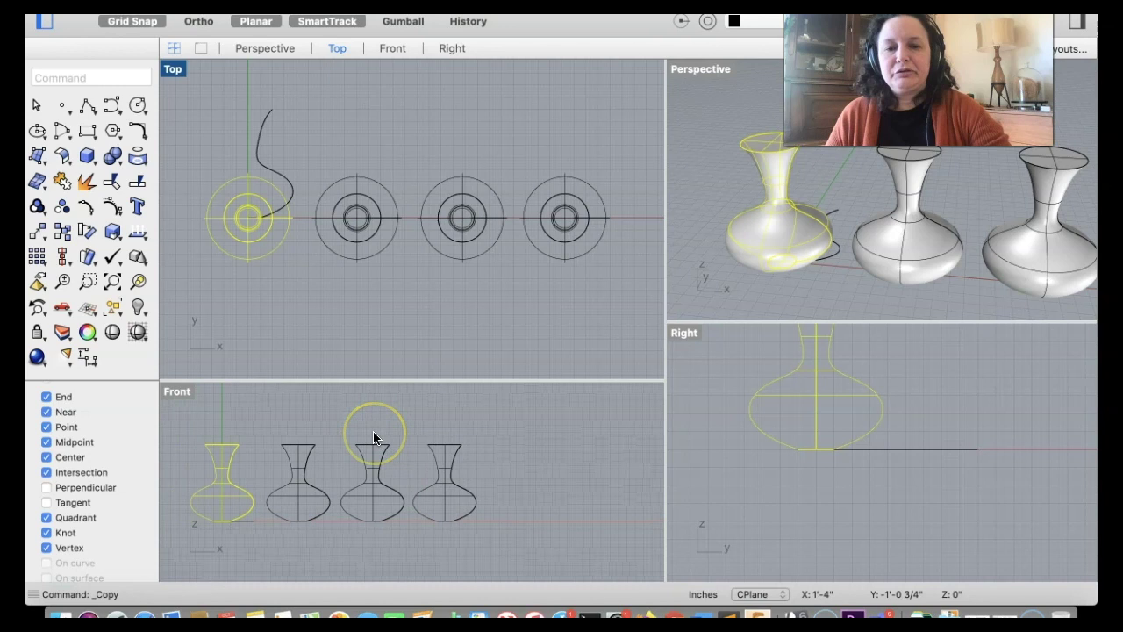
scroll(321, 496, "up", 3)
scroll(320, 490, "left", 2)
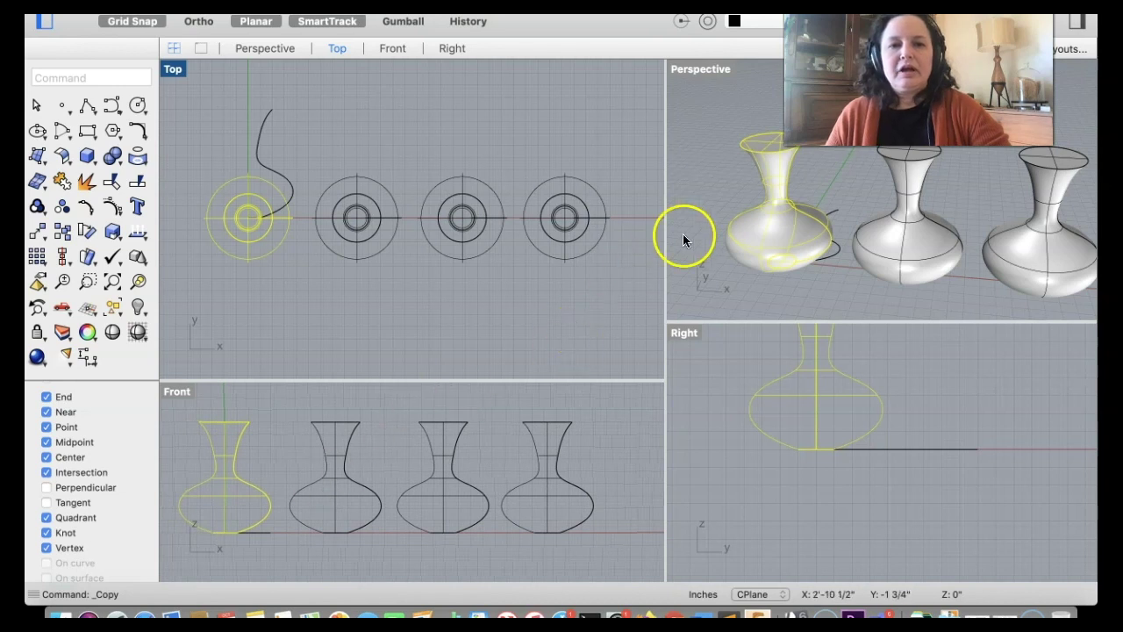
left_click_drag(666, 244, 490, 248)
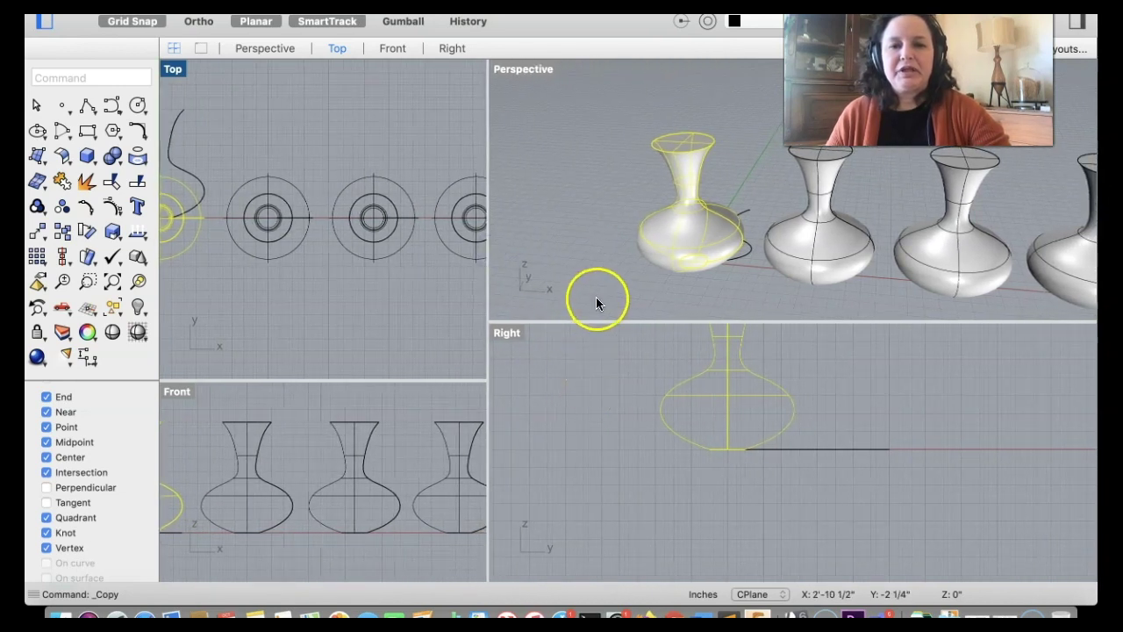
left_click_drag(594, 321, 579, 480)
scroll(845, 252, "down", 5)
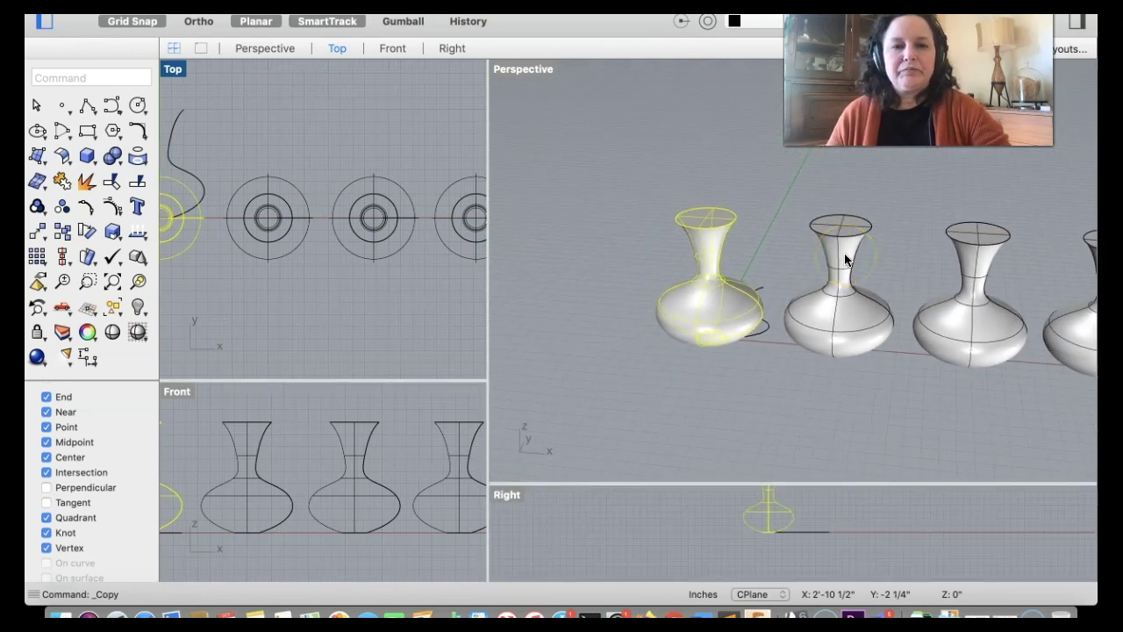
scroll(844, 255, "right", 5)
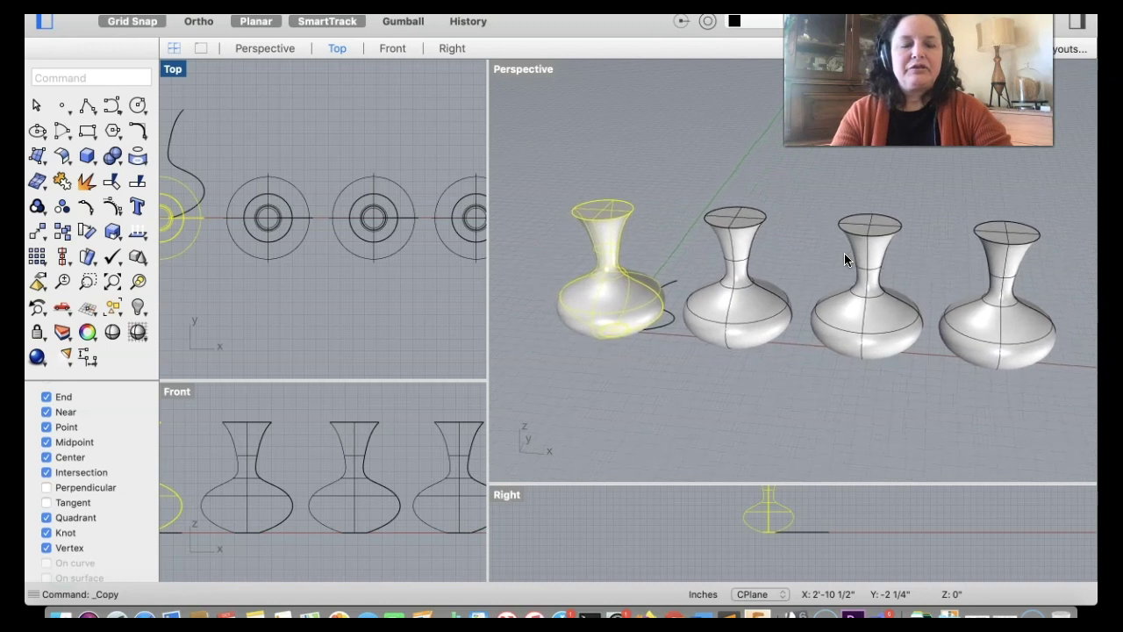
left_click(687, 421)
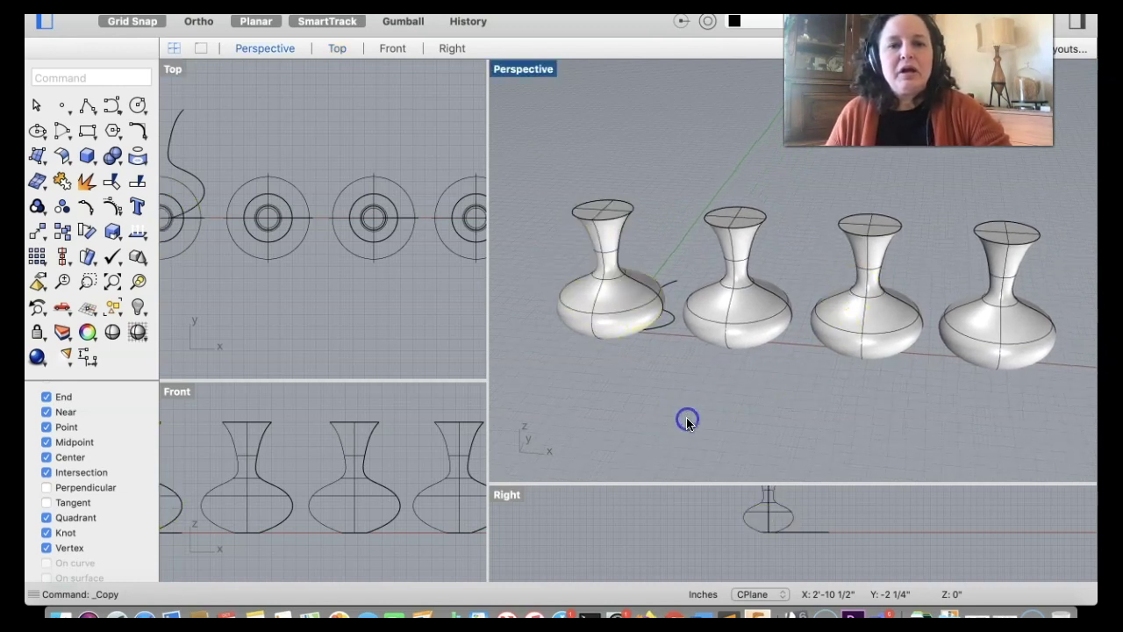
left_click(625, 367)
scroll(382, 450, "down", 5)
scroll(382, 450, "left", 1)
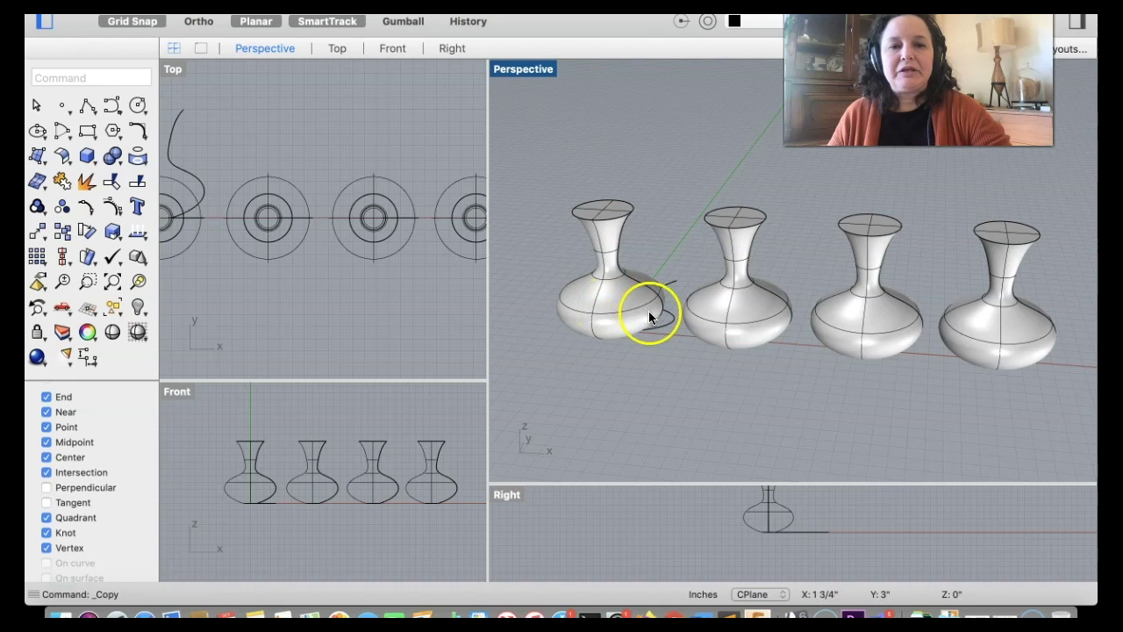
Step: Preview a polygon mesh of the second vase at density 0.92, with the detailed mesh options shown
left_click(752, 309)
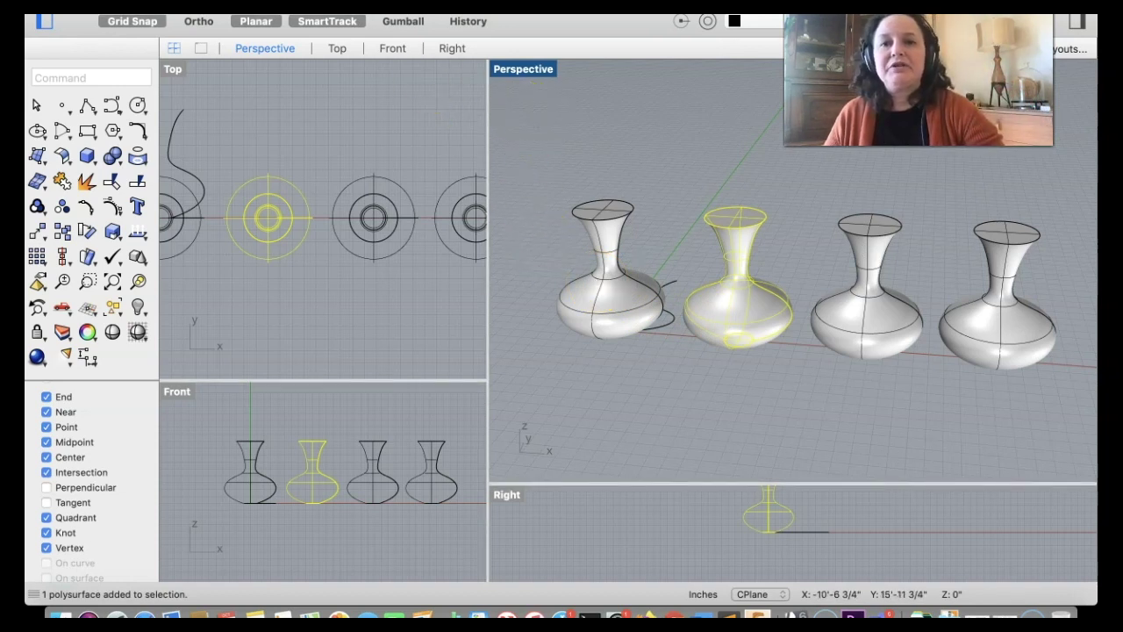
left_click(422, 7)
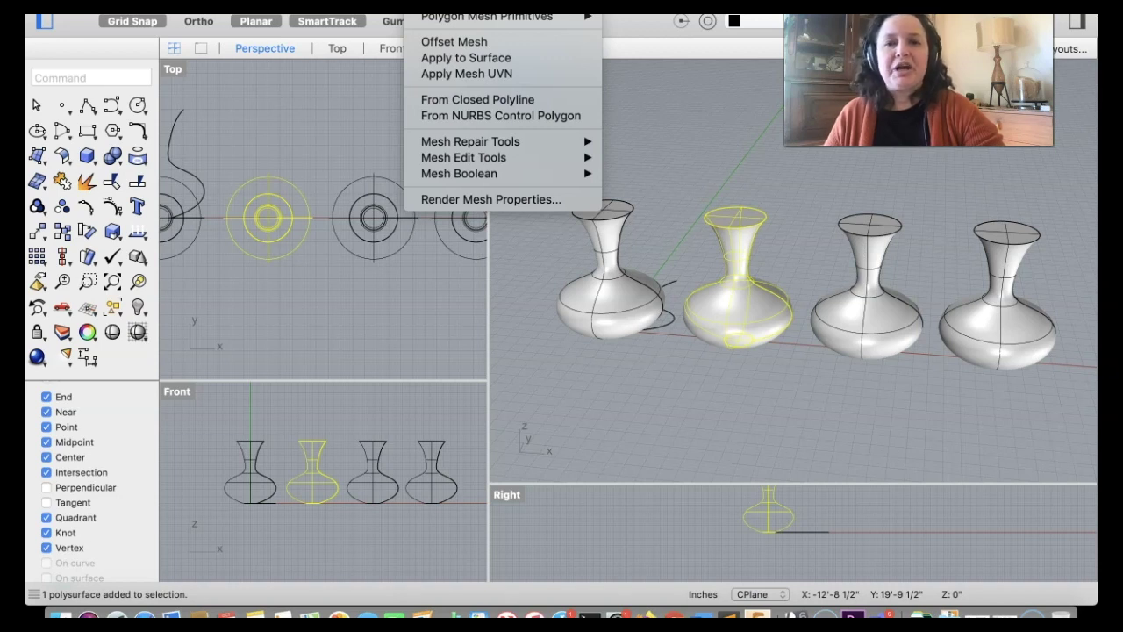
left_click(465, 2)
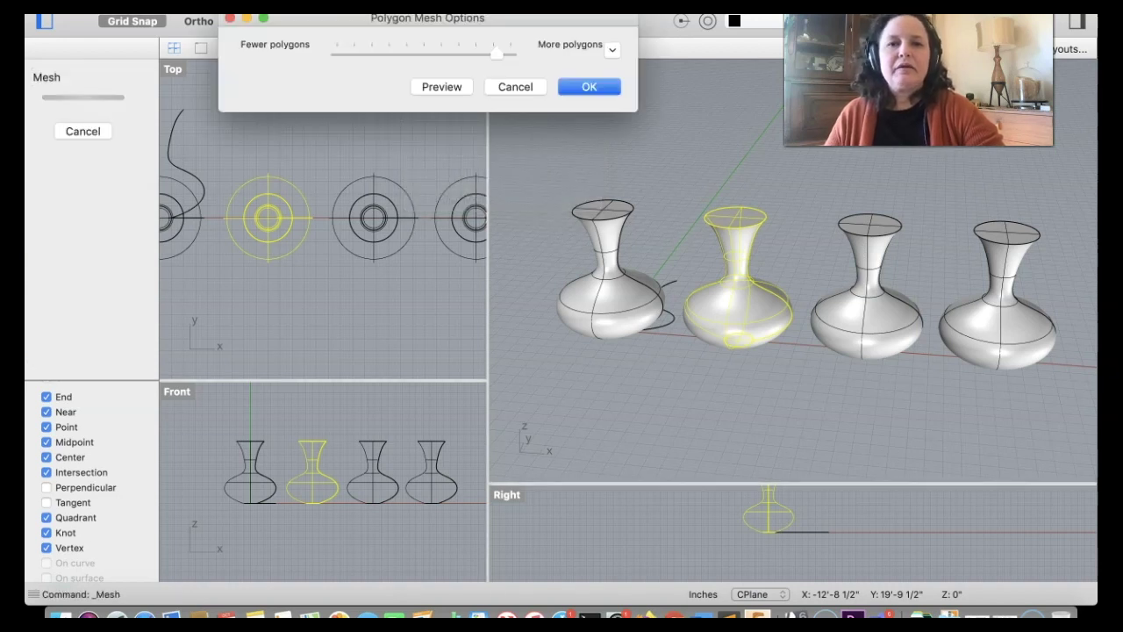
left_click_drag(452, 30, 476, 170)
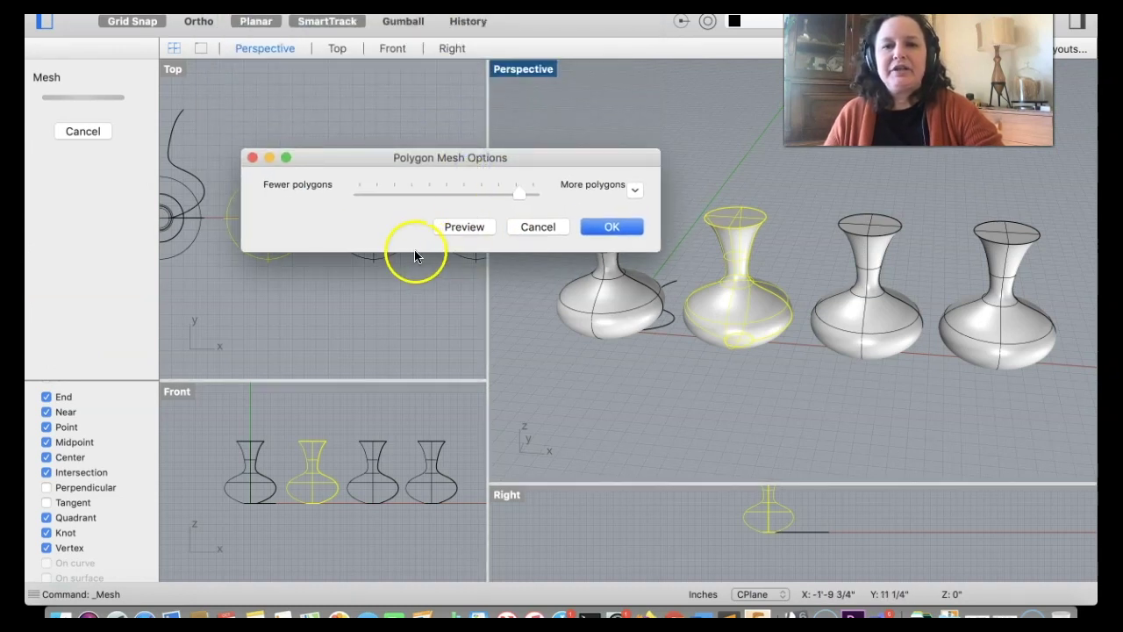
left_click_drag(447, 156, 413, 91)
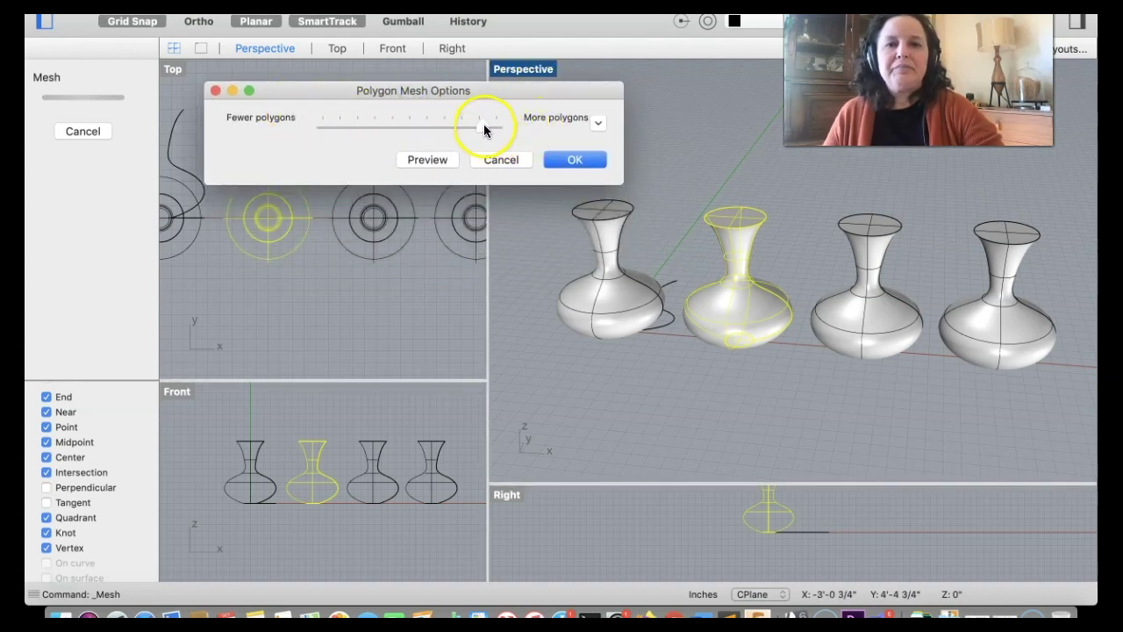
left_click(598, 123)
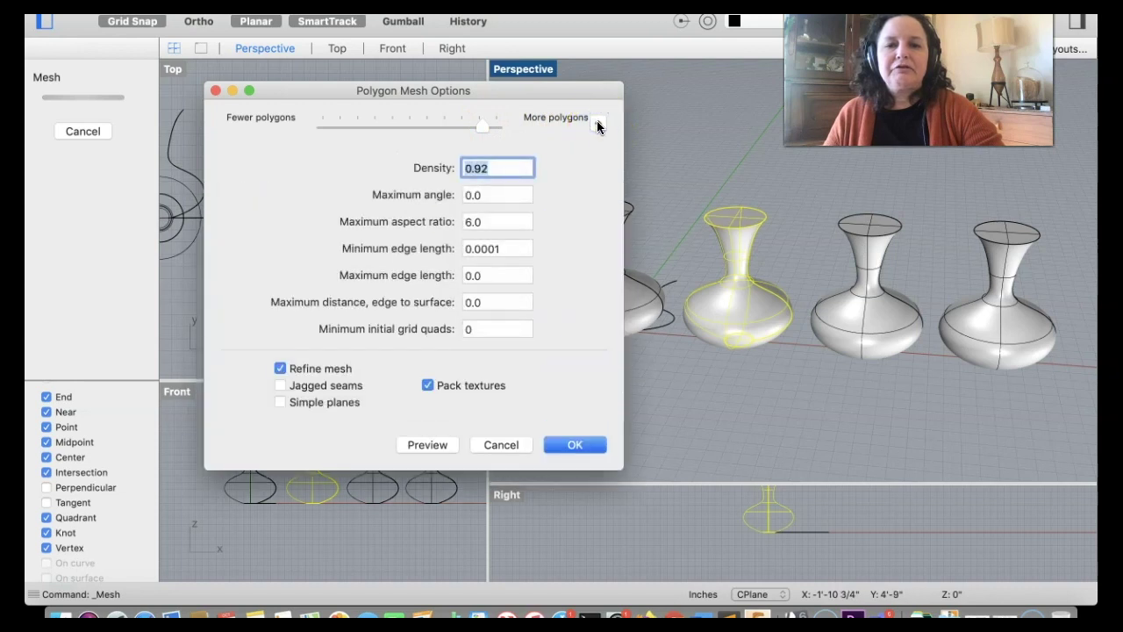
left_click(427, 445)
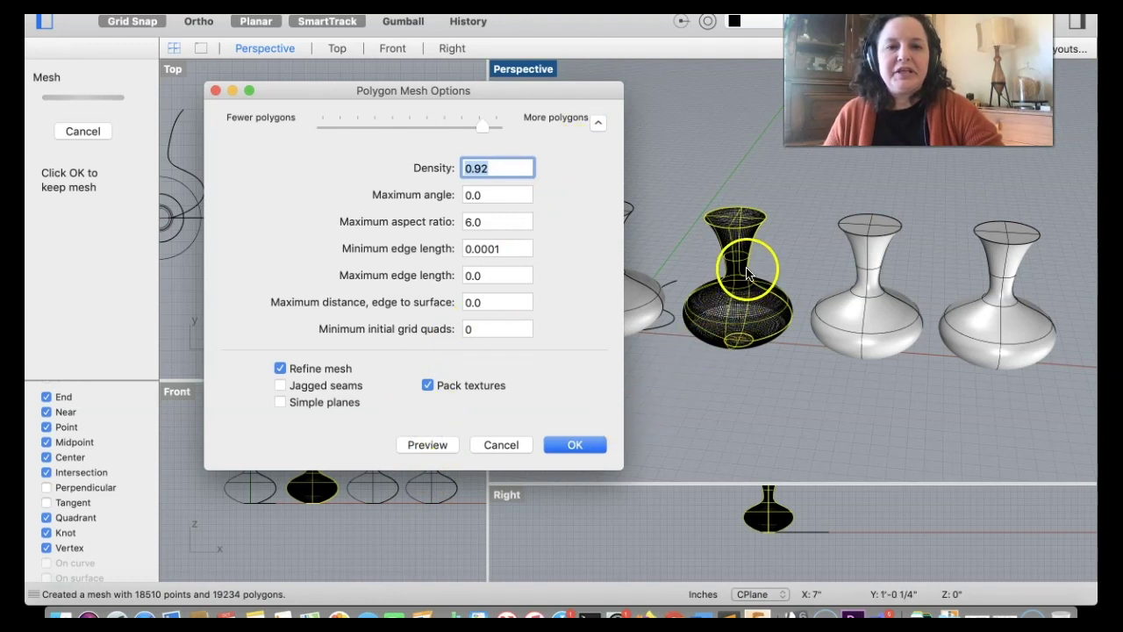
scroll(746, 273, "up", 2)
scroll(747, 273, "up", 3)
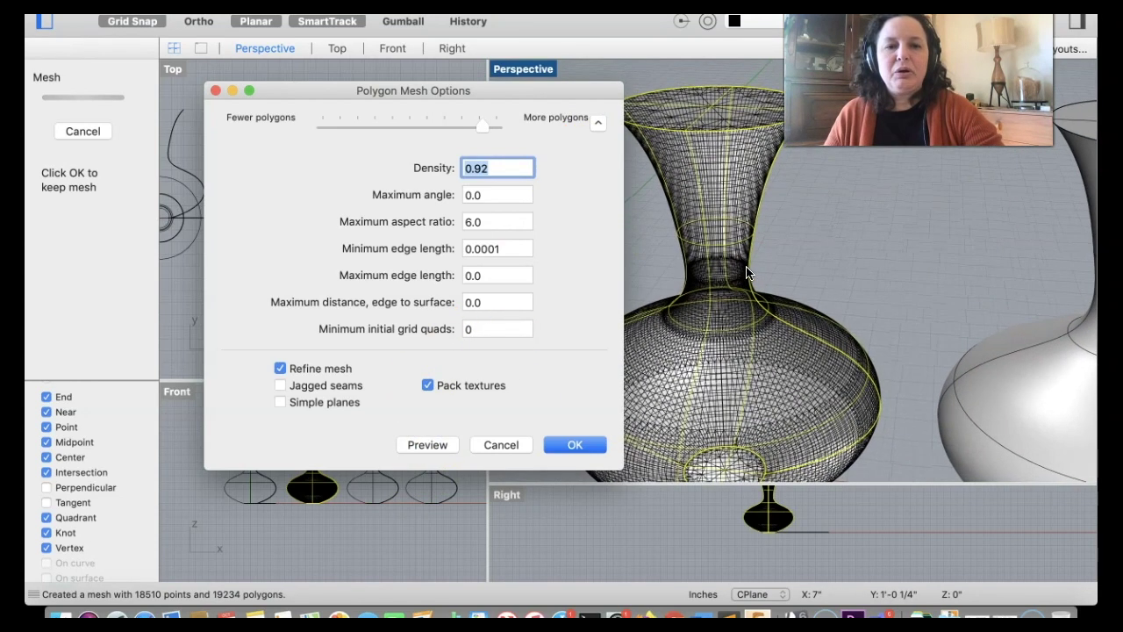
scroll(747, 273, "down", 3)
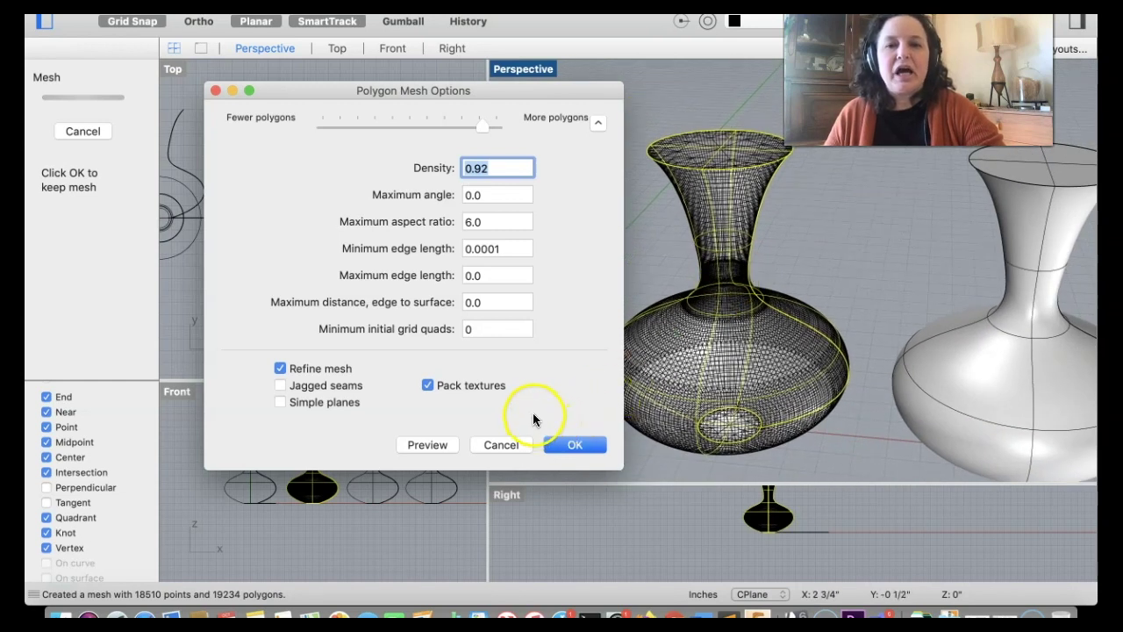
Step: Accept the previewed polygon mesh of the second vase and clear the selection
left_click(579, 440)
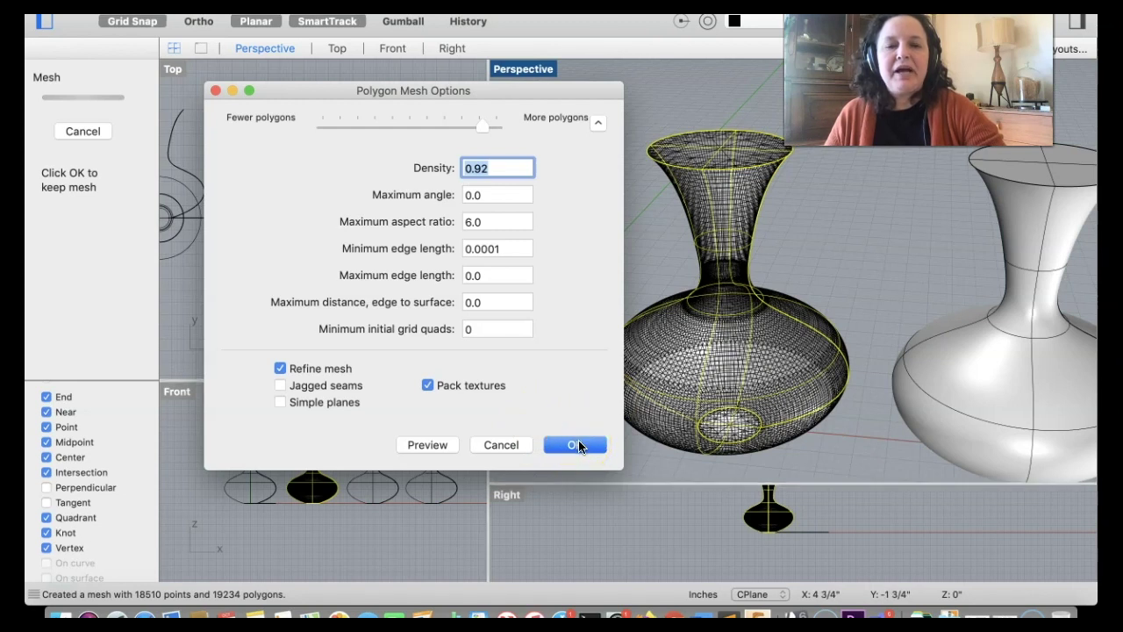
left_click(578, 445)
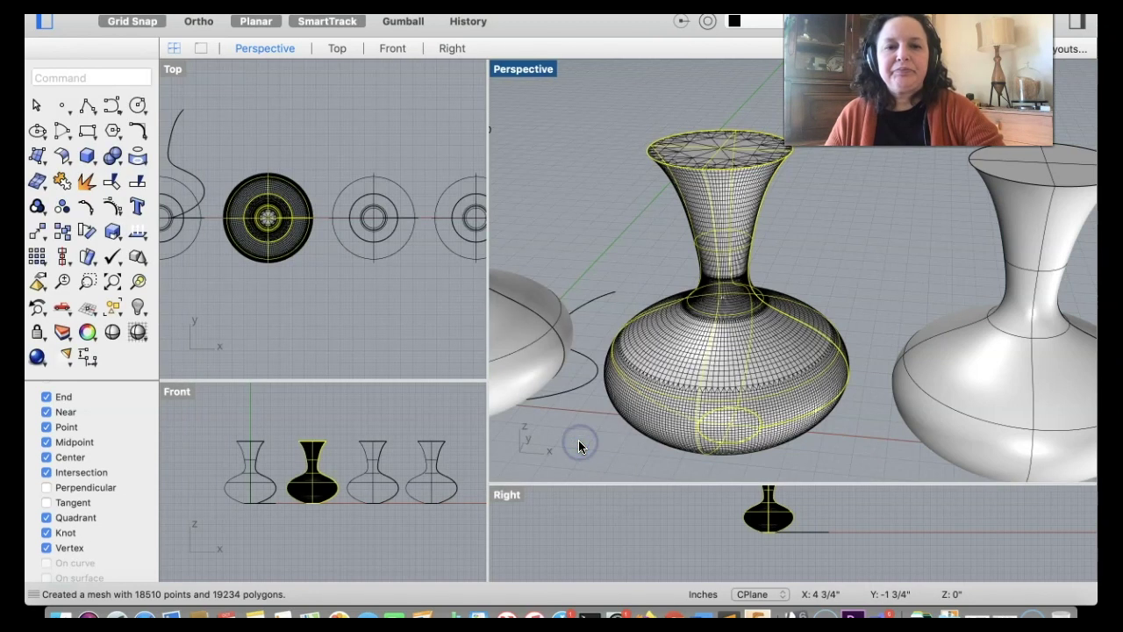
left_click(606, 445)
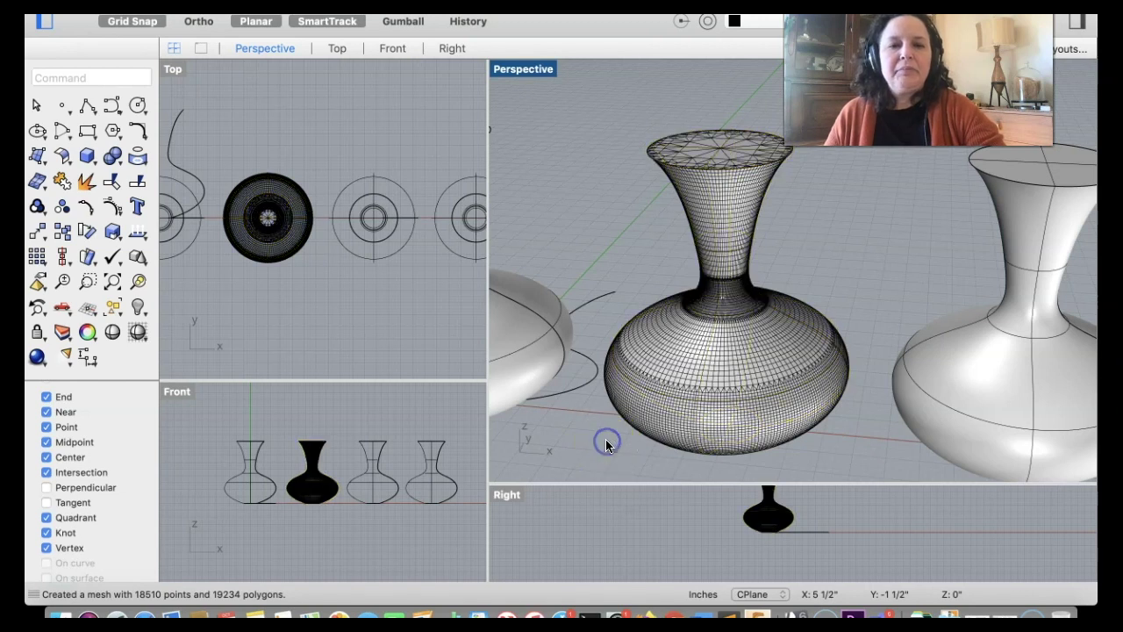
Step: Convert the third vase to a polygon mesh at density 0.45, previewing it before accepting, and clear the selection
scroll(1031, 355, "down", 5)
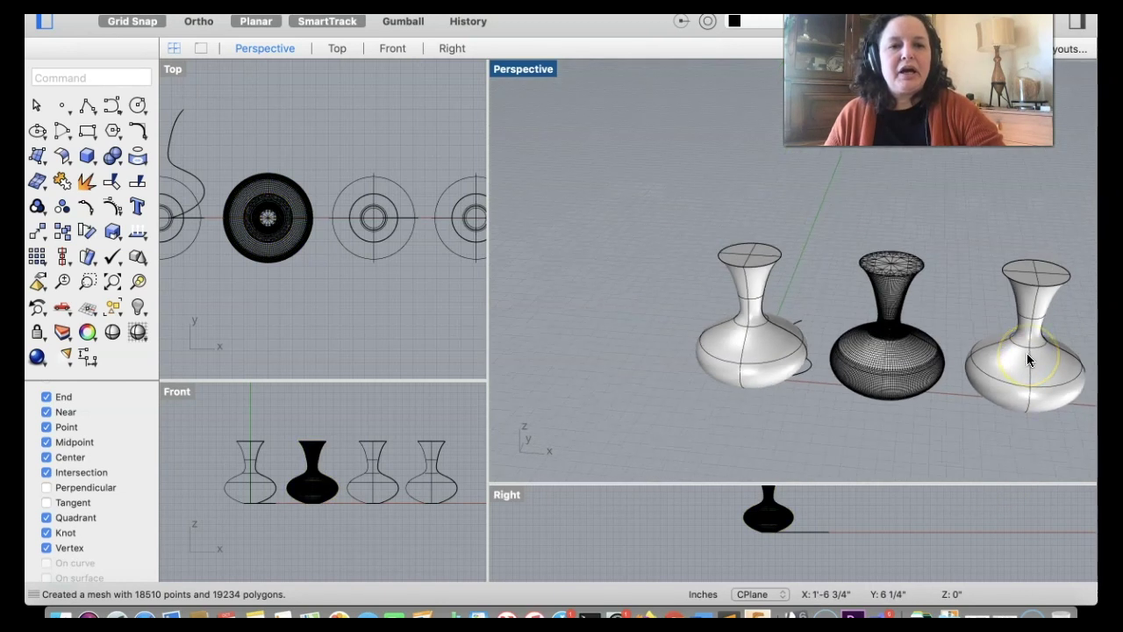
right_click_drag(1015, 358, 1010, 351)
left_click(901, 372)
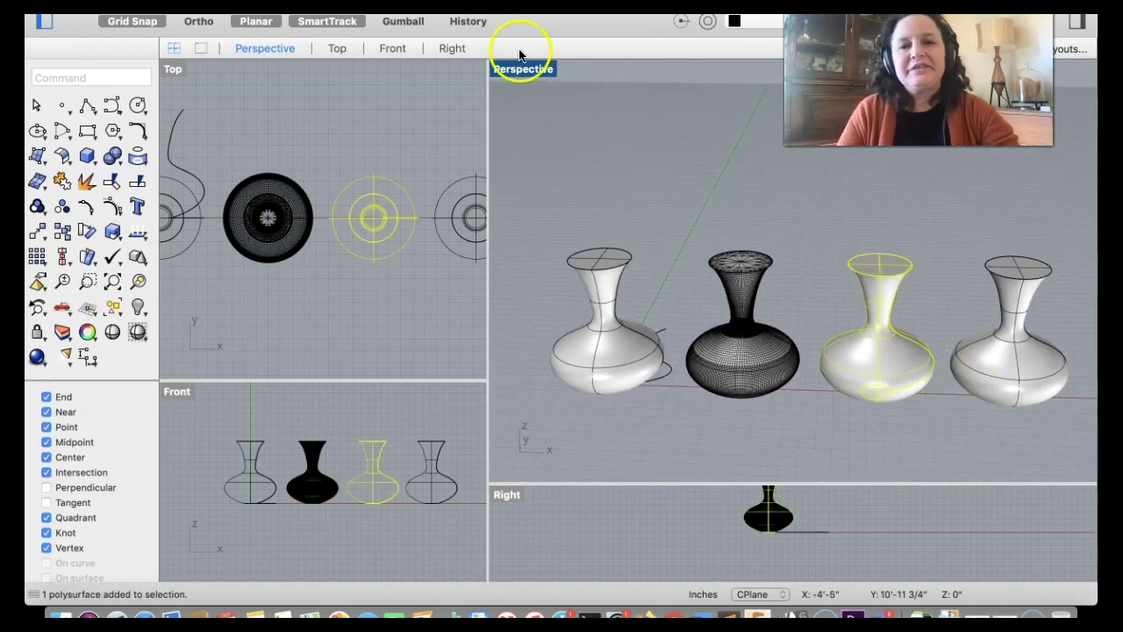
left_click(428, 7)
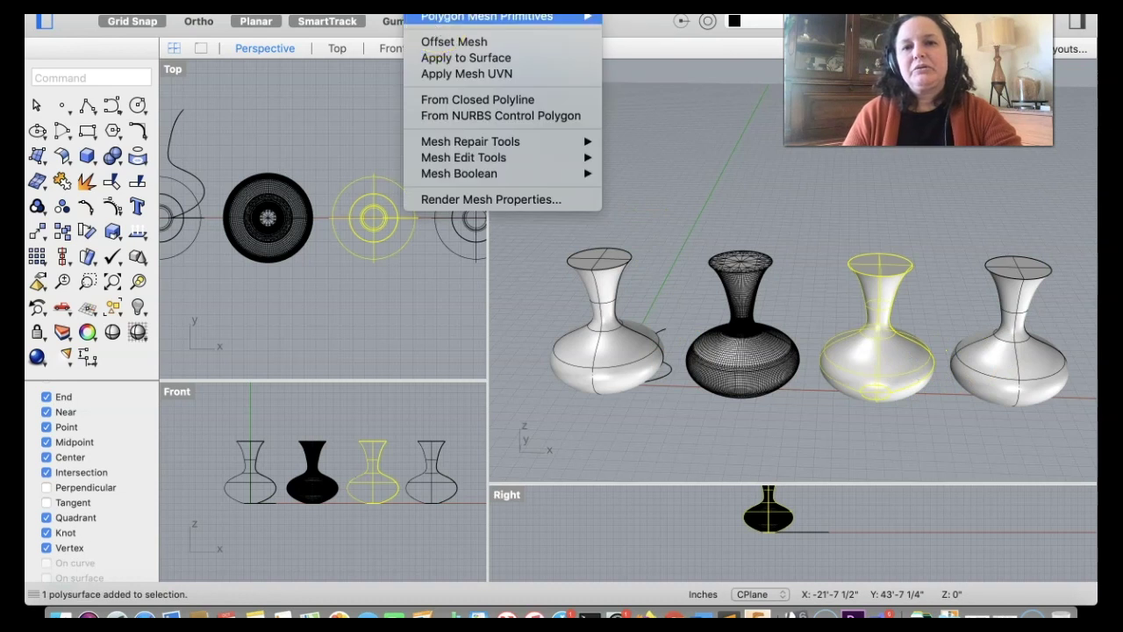
left_click(428, 7)
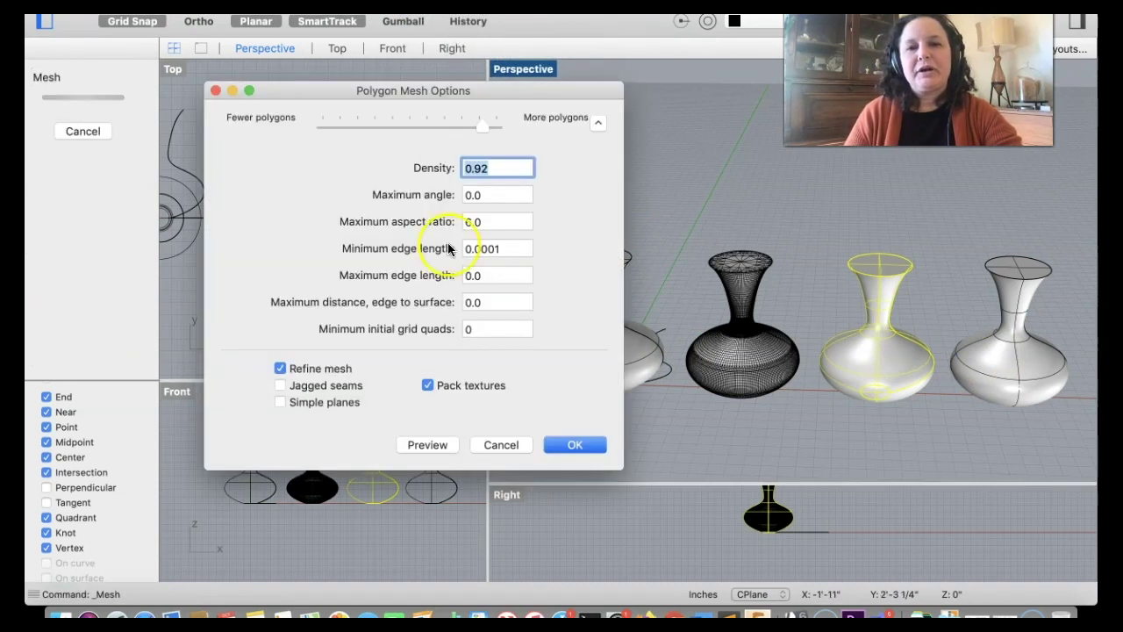
left_click(404, 128)
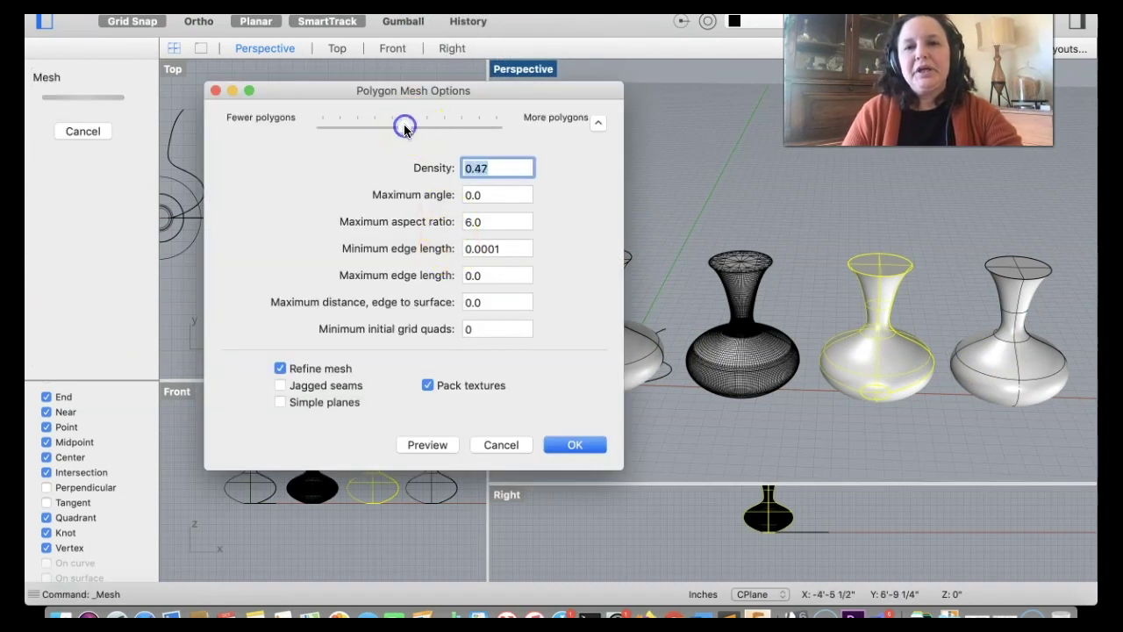
left_click_drag(404, 128, 401, 129)
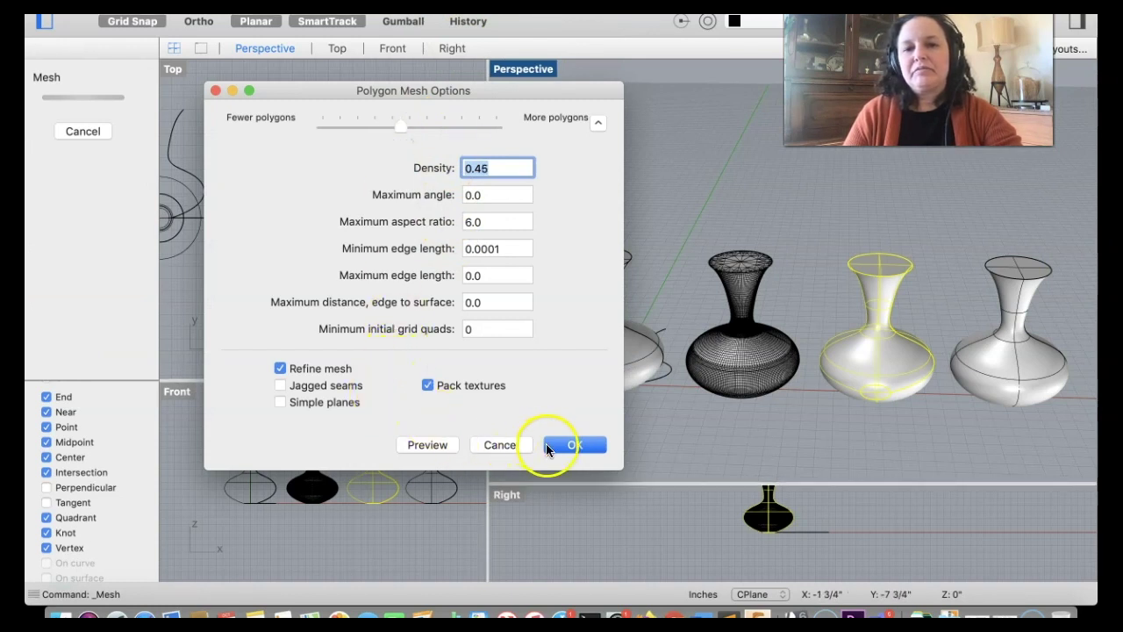
left_click(431, 444)
left_click(579, 444)
left_click(858, 489)
Step: Convert the fourth vase to a polygon mesh at density 0.02, previewing it before accepting, and clear the selection
left_click(1005, 377)
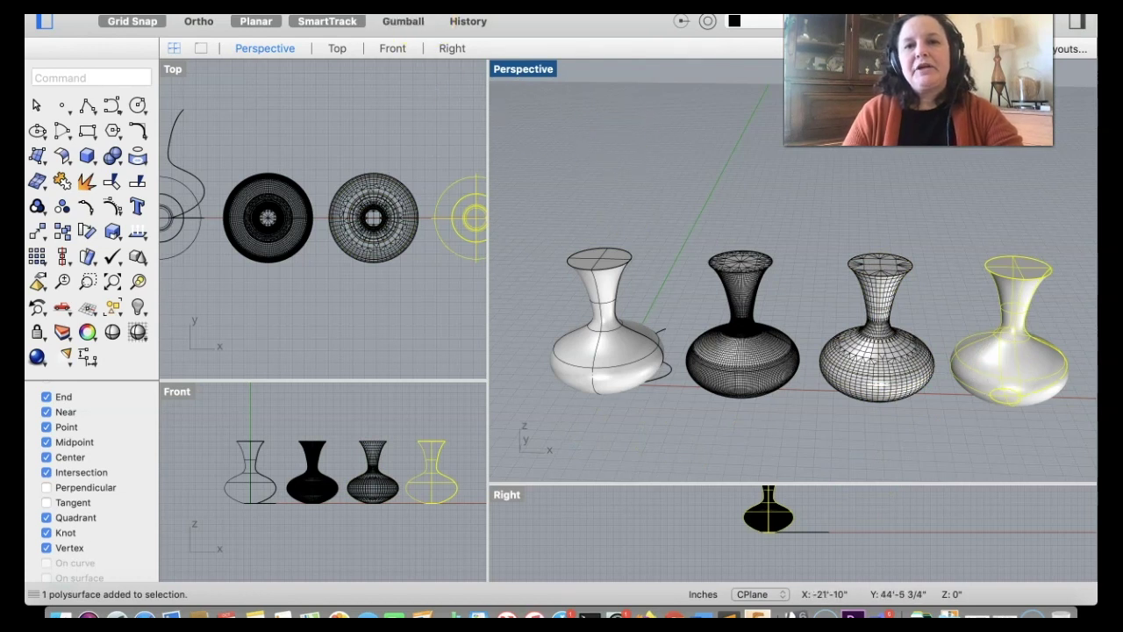
left_click(456, 7)
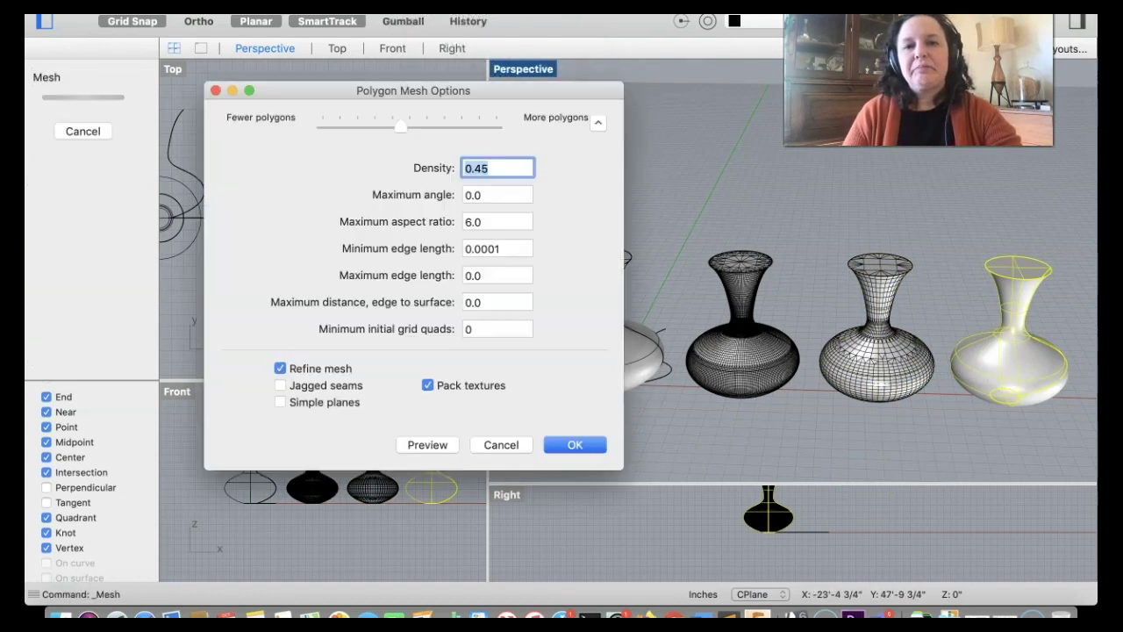
left_click(326, 129)
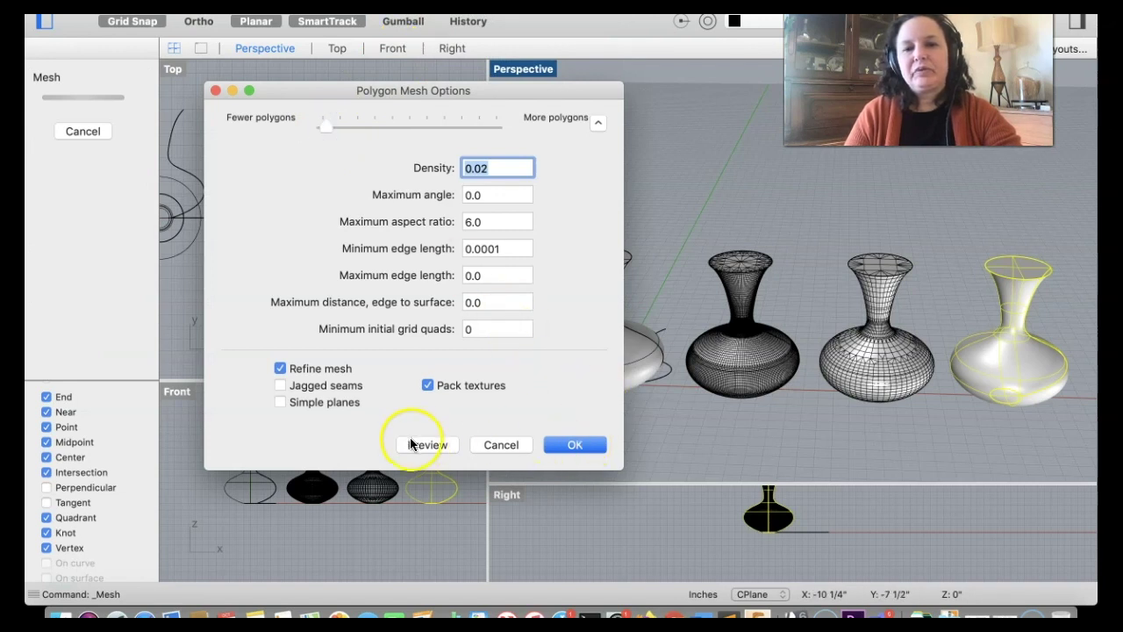
left_click(410, 444)
left_click(566, 446)
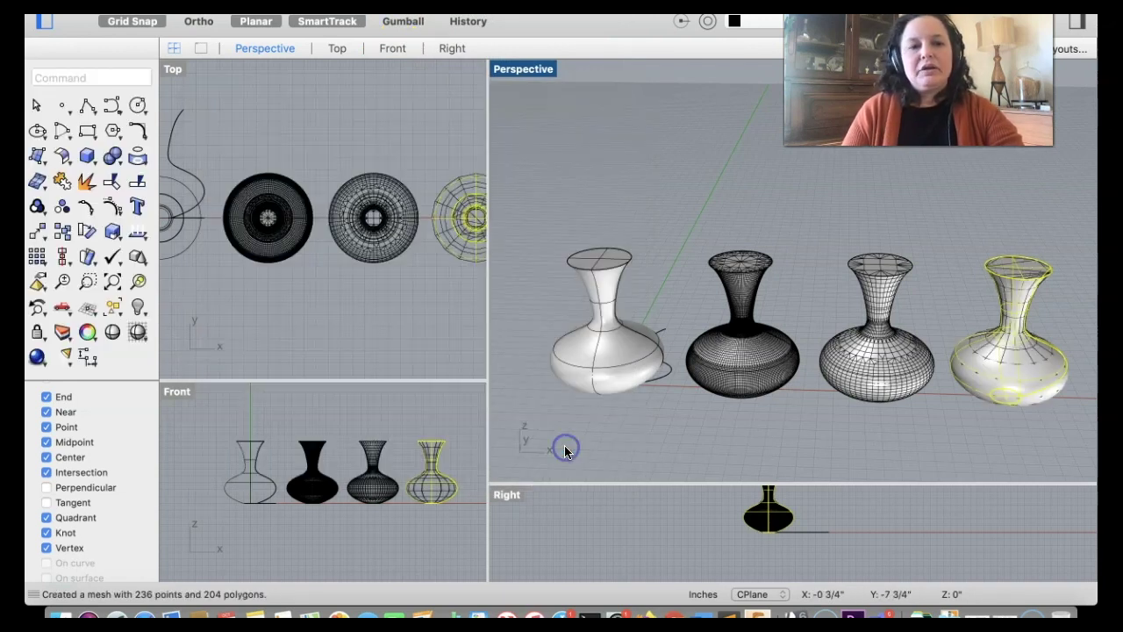
left_click(955, 400)
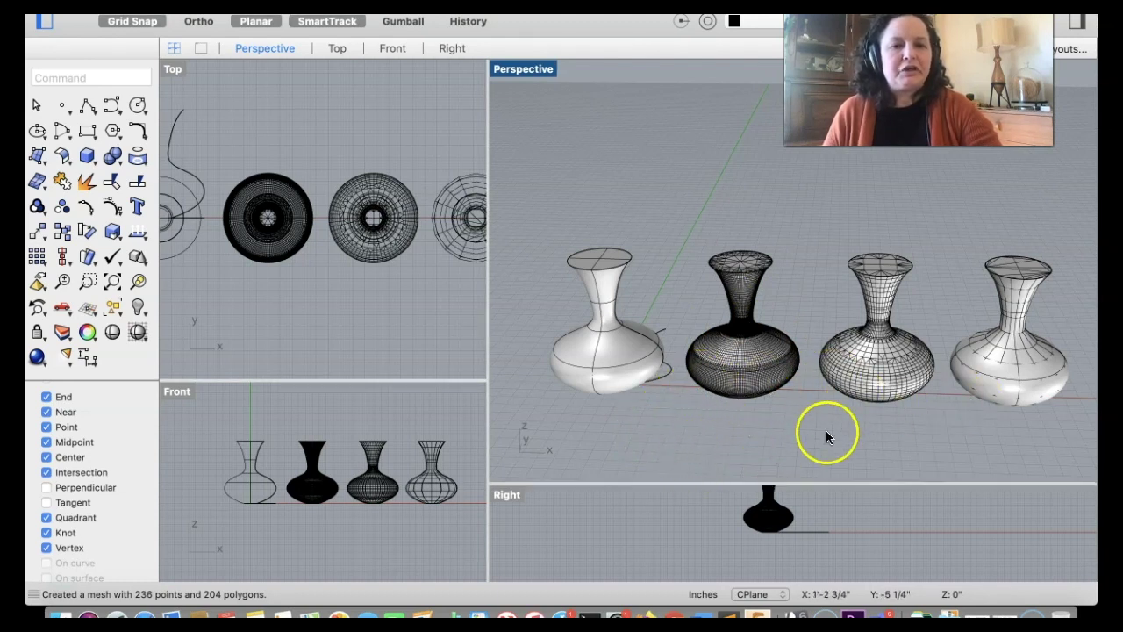
Step: Show the Perspective viewport in Rendered display and examine the silhouette and smoothness of the fourth, coarsest vase against its neighbours
right_click(665, 428)
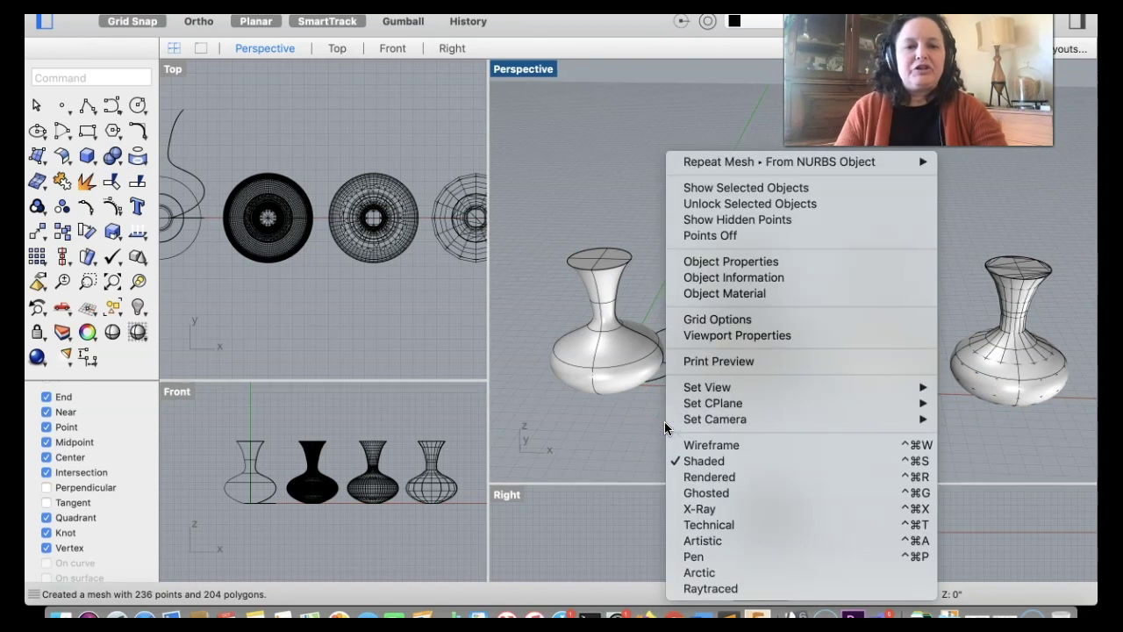
left_click(689, 479)
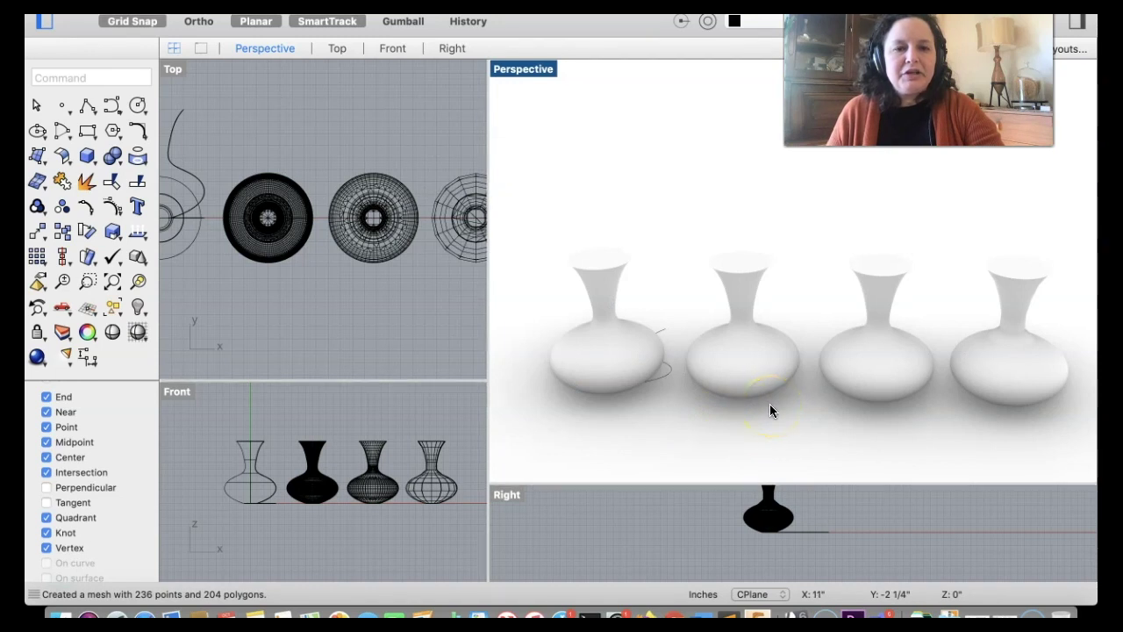
right_click_drag(769, 403, 924, 398)
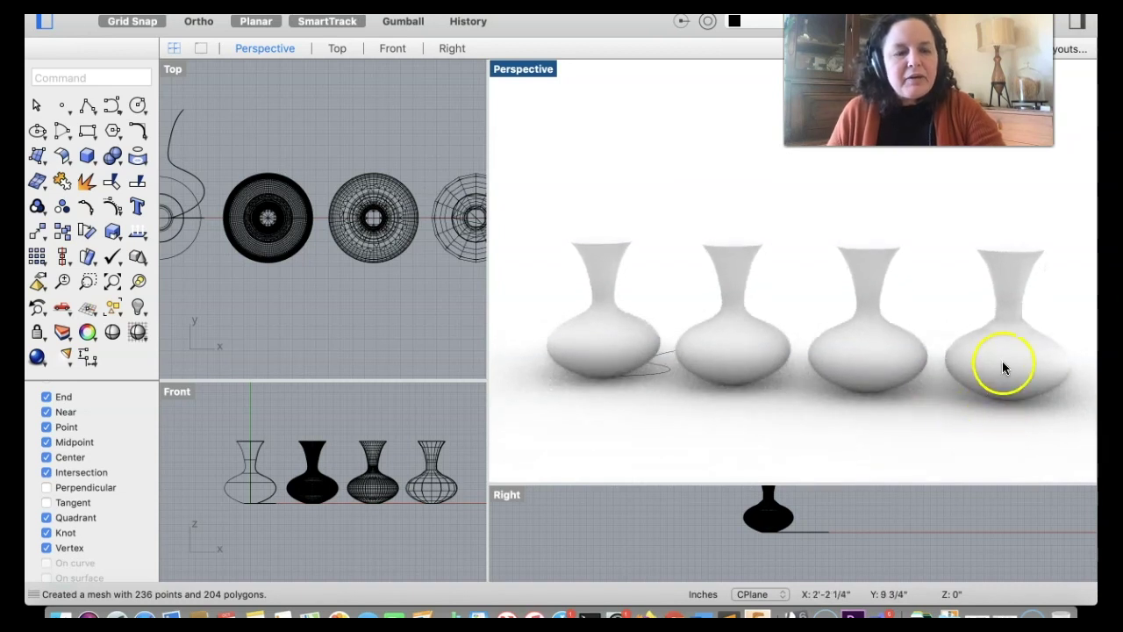
scroll(1003, 360, "up", 5)
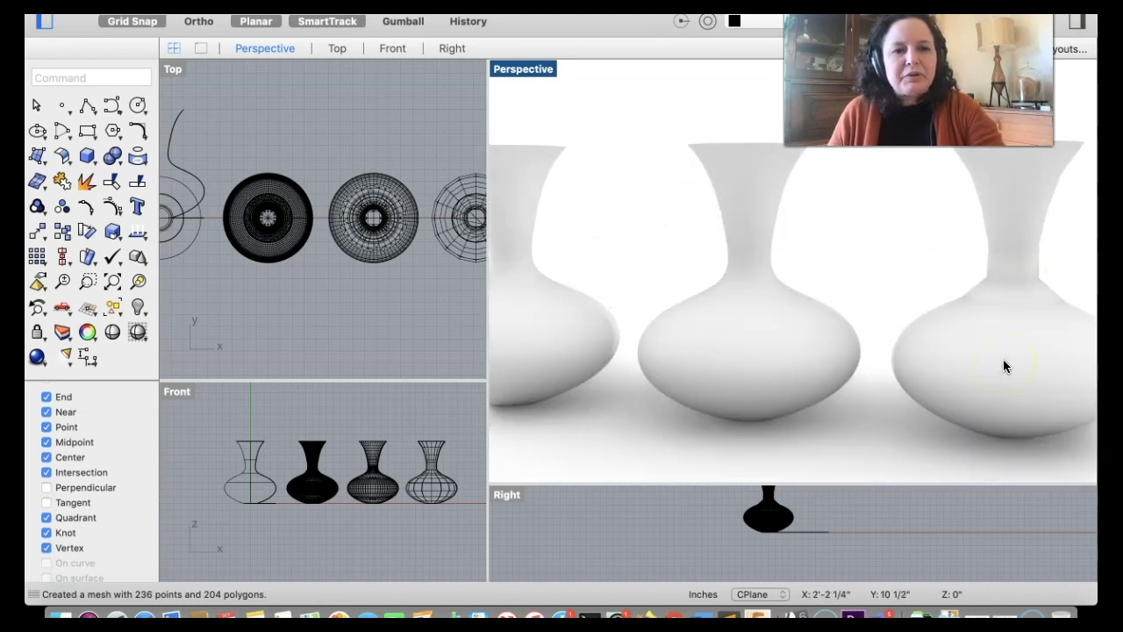
scroll(1004, 362, "up", 4)
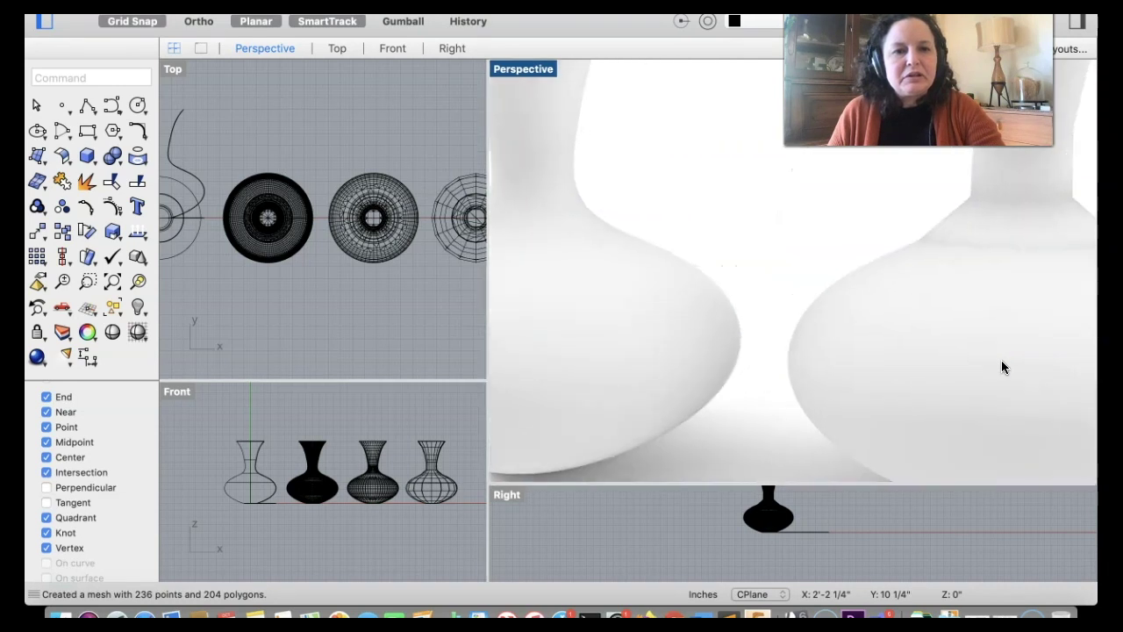
scroll(1005, 368, "down", 4)
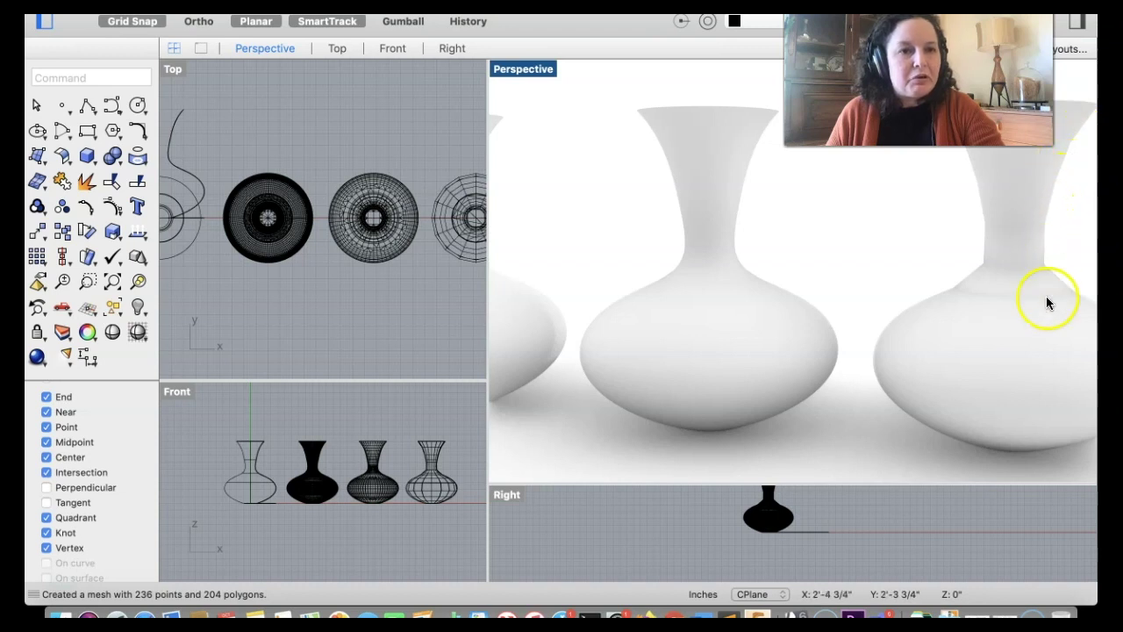
scroll(1012, 338, "down", 5)
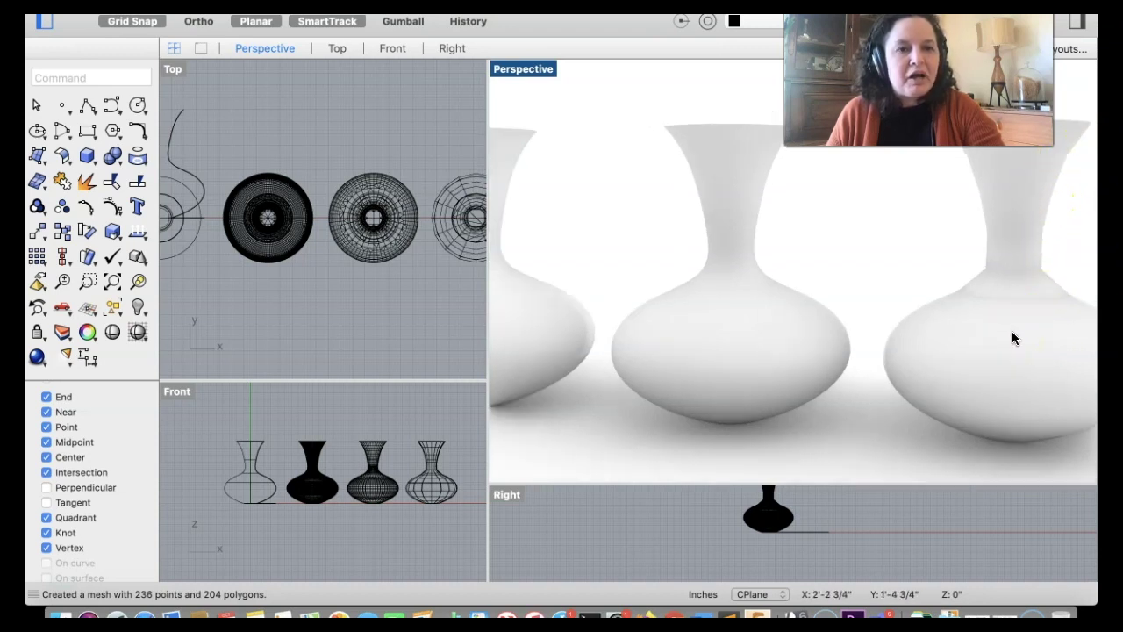
scroll(1011, 338, "down", 2)
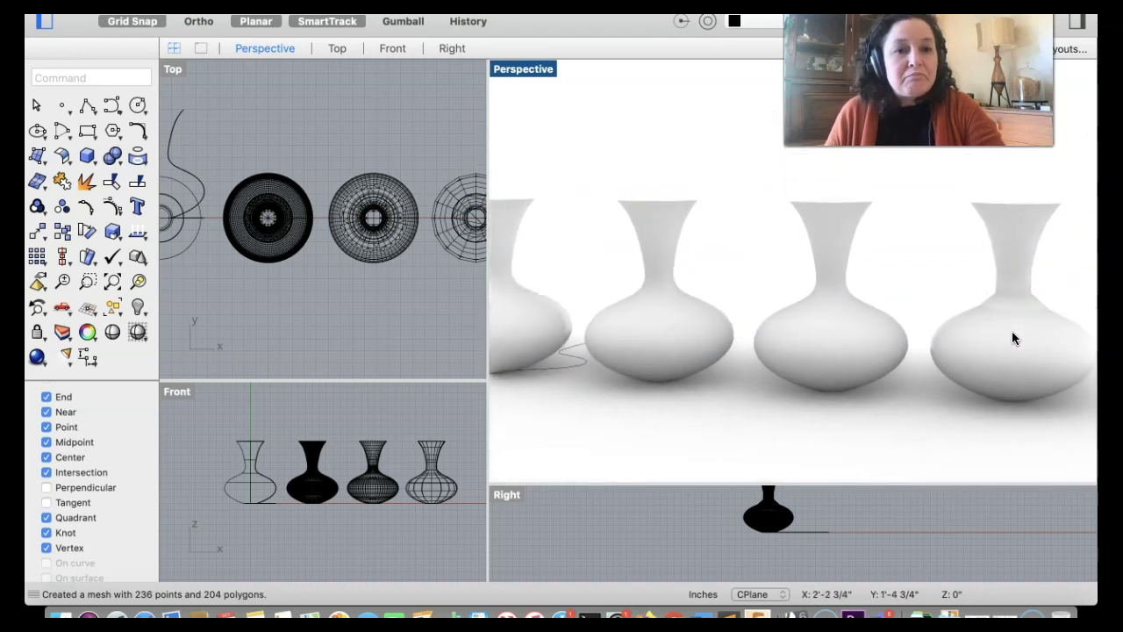
Step: Examine the rendered surfaces of the denser mesh vases up close and compare them with the coarsest one
mouse_move(1010, 341)
left_mouse_down()
mouse_move(837, 366)
mouse_move(633, 339)
left_mouse_up()
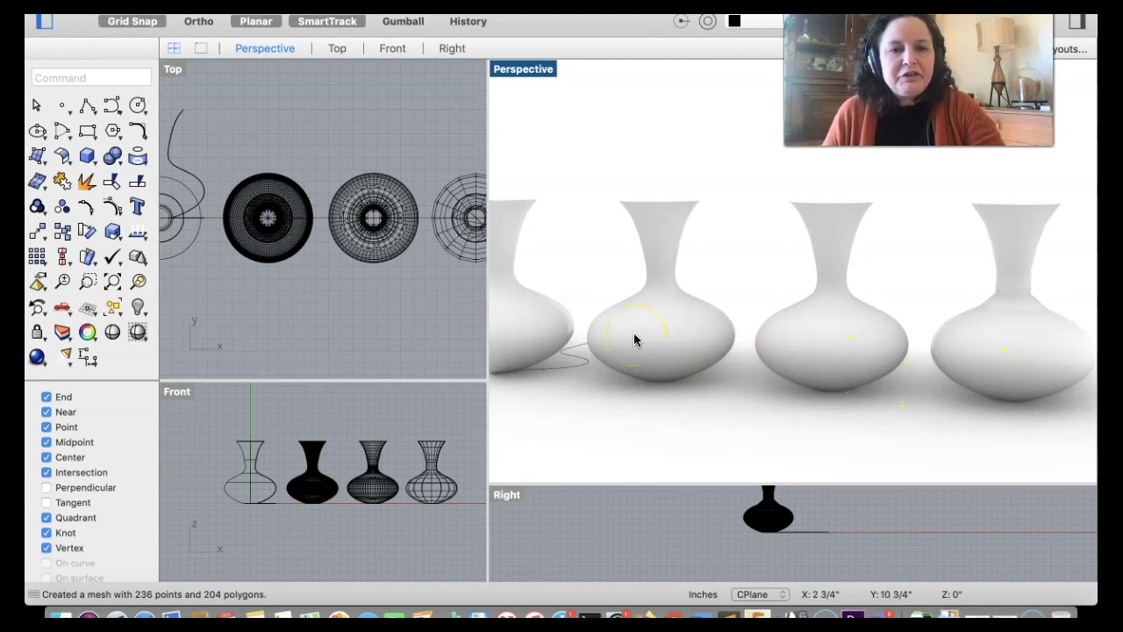
scroll(636, 341, "up", 8)
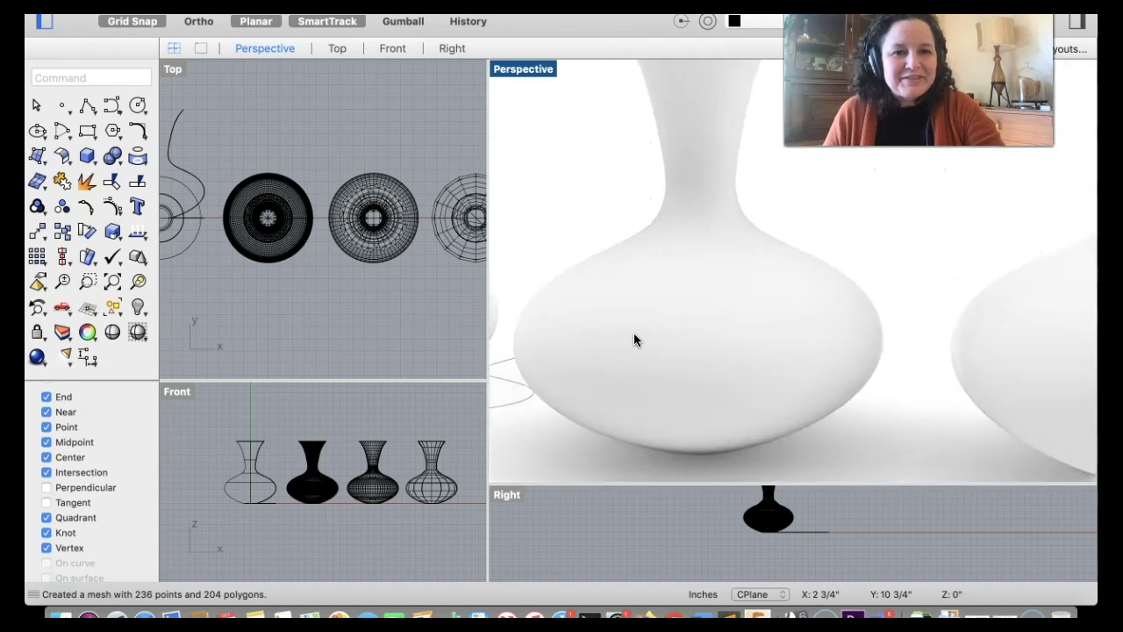
scroll(635, 341, "up", 1)
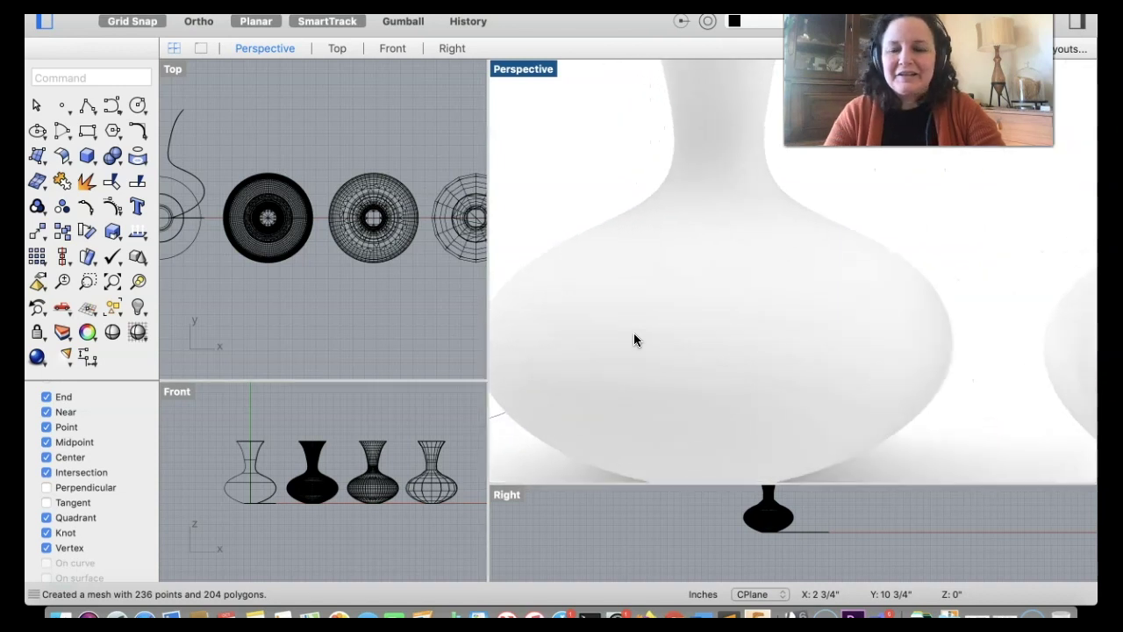
scroll(635, 340, "up", 5)
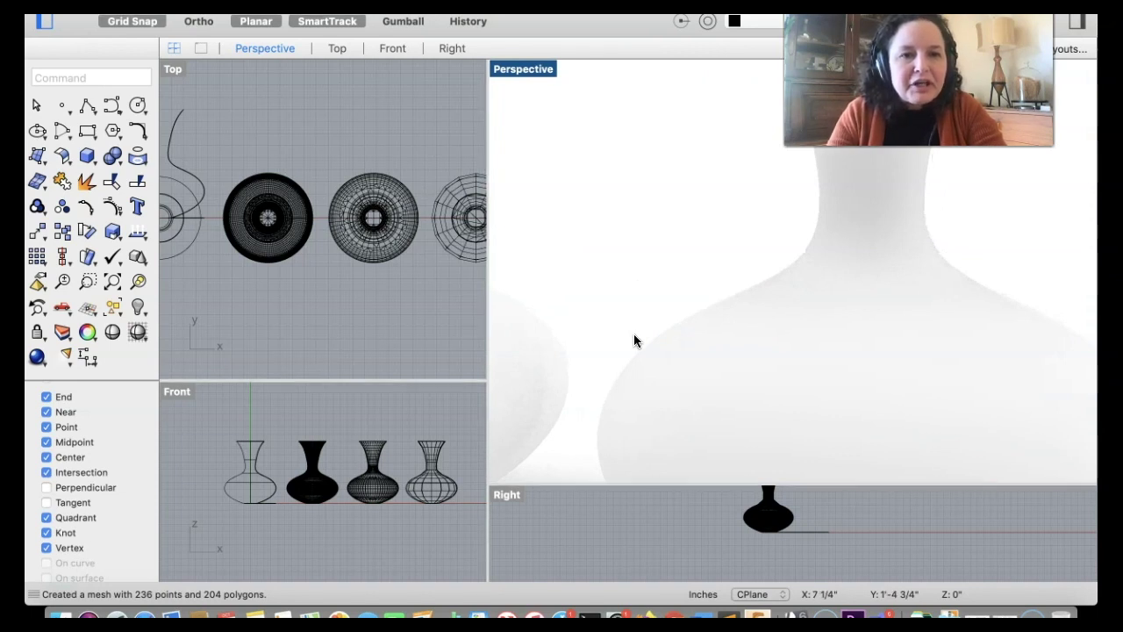
scroll(636, 340, "down", 4)
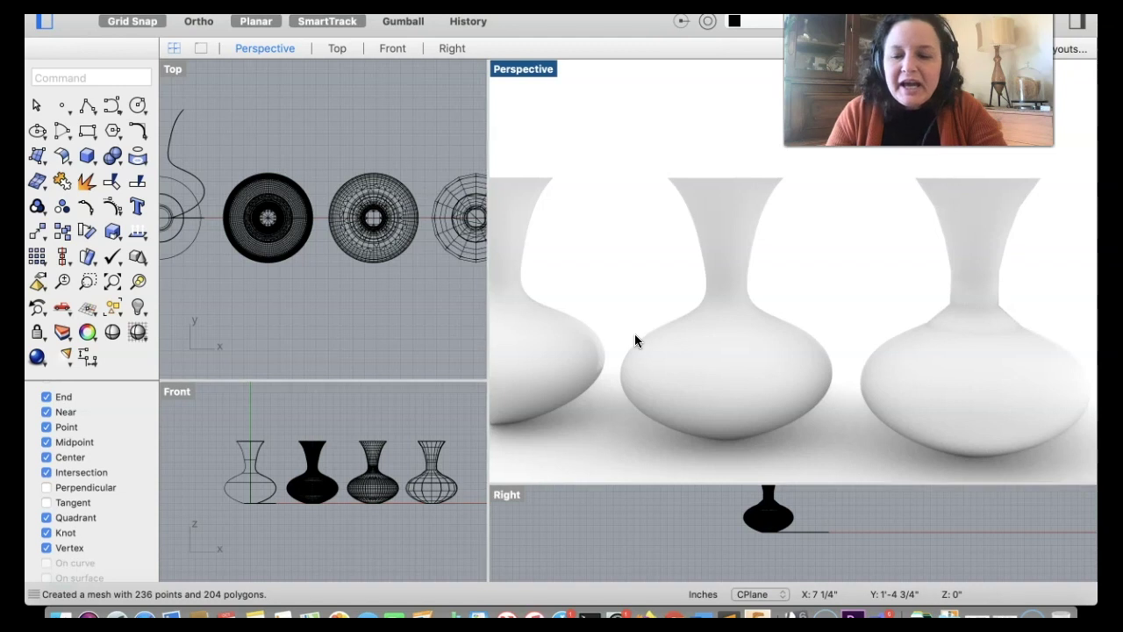
Step: Return the Perspective viewport to Shaded display and examine the polygon layout on the body of the third vase
right_click(629, 299)
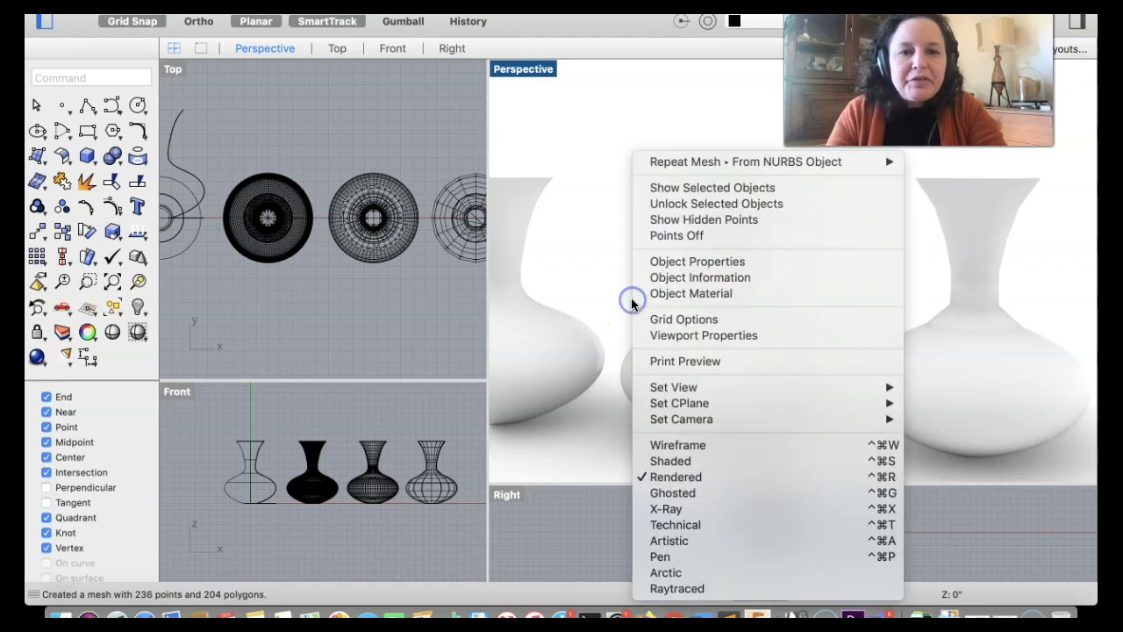
left_click(672, 462)
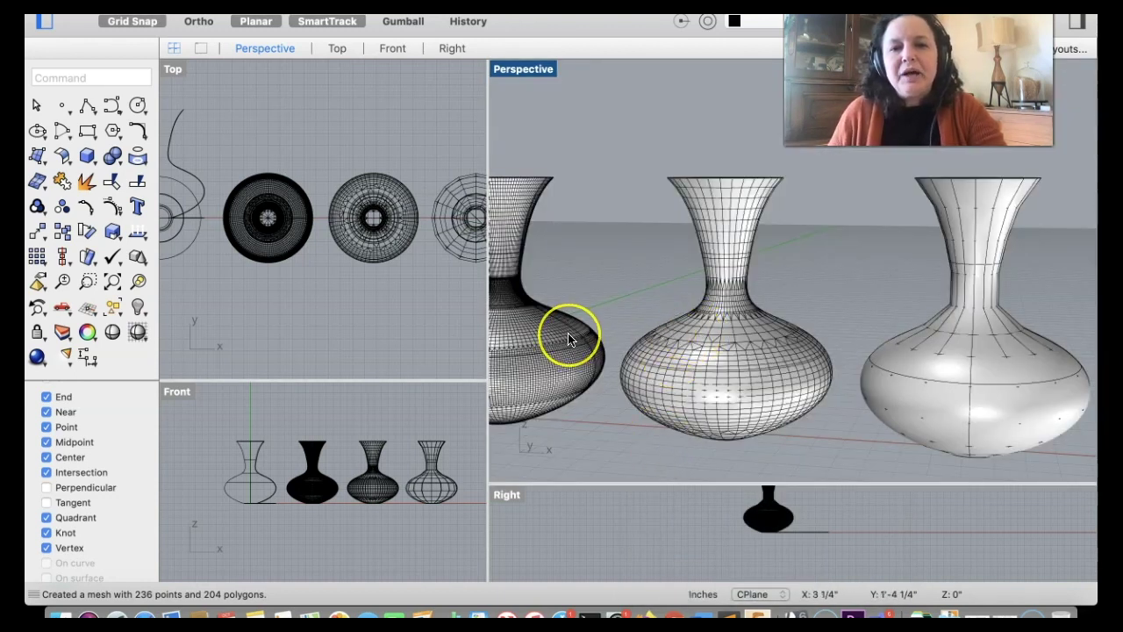
scroll(570, 336, "down", 5)
scroll(569, 340, "up", 3)
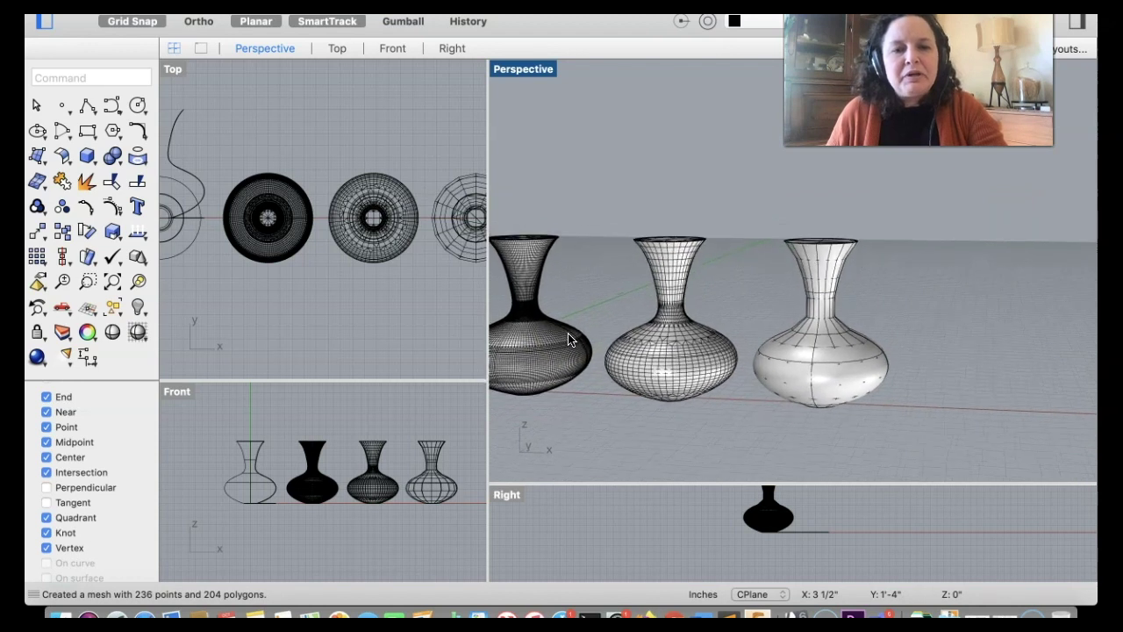
left_click(553, 337)
left_click(661, 386)
scroll(661, 386, "up", 5)
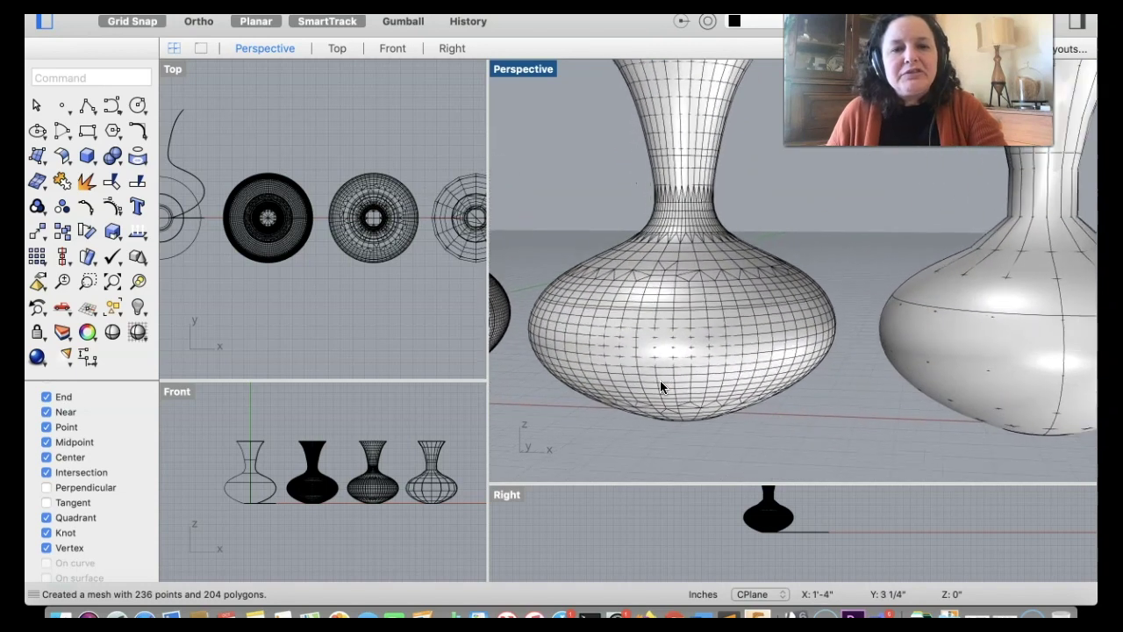
scroll(659, 380, "up", 3)
left_click_drag(659, 380, 726, 280)
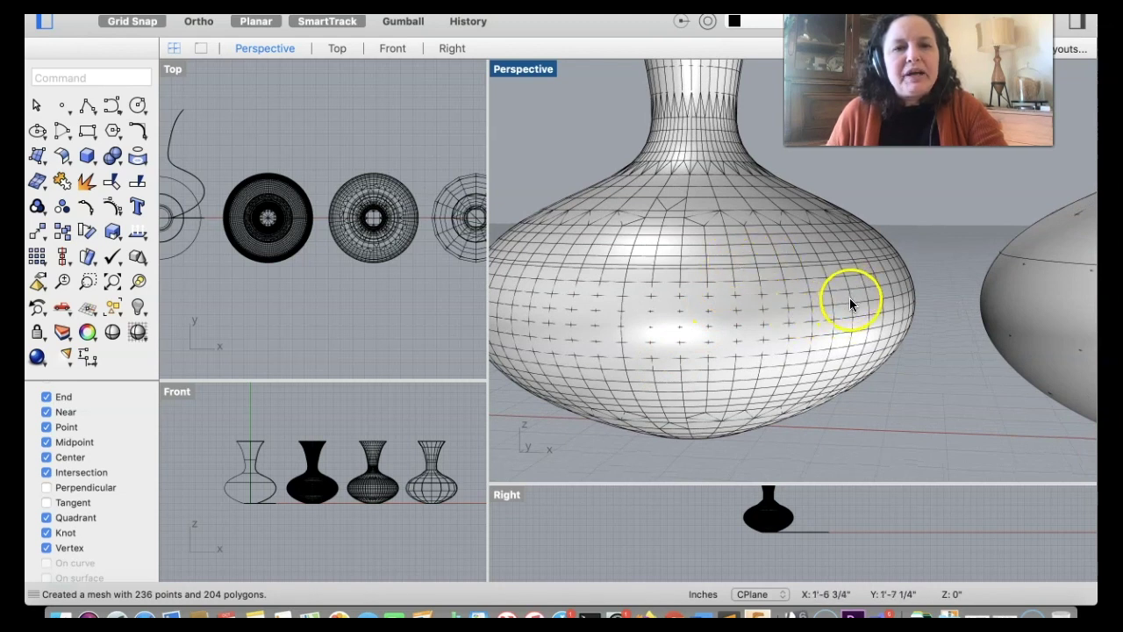
left_click_drag(851, 300, 811, 329)
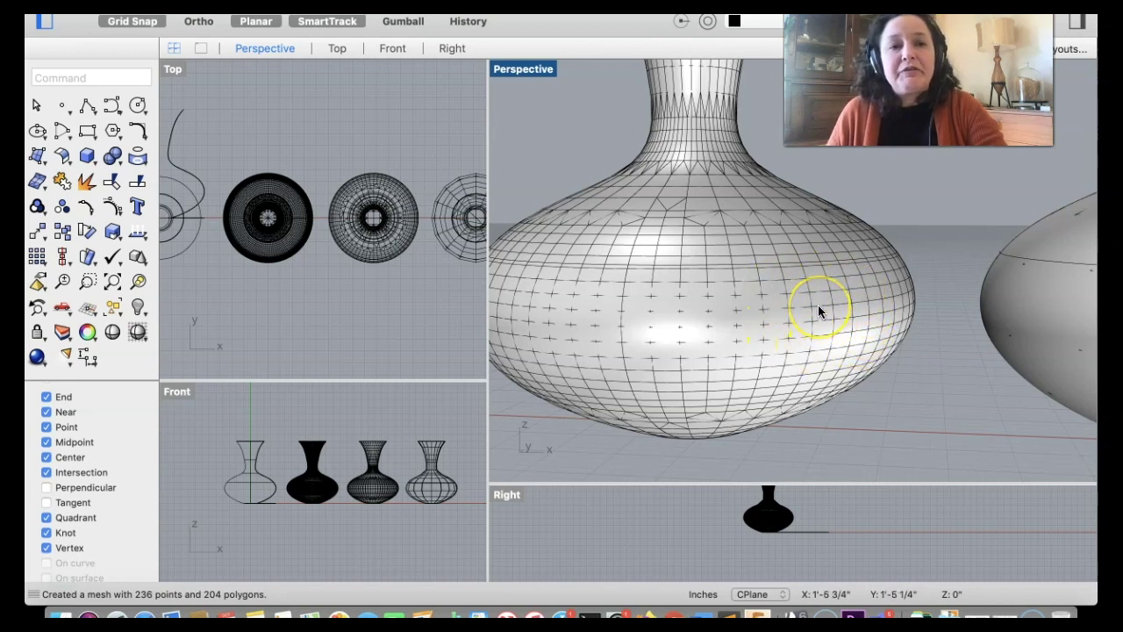
Step: Compare the polygon density of the three mesh vases with the original vase from an angled view of the whole row
scroll(818, 305, "down", 5)
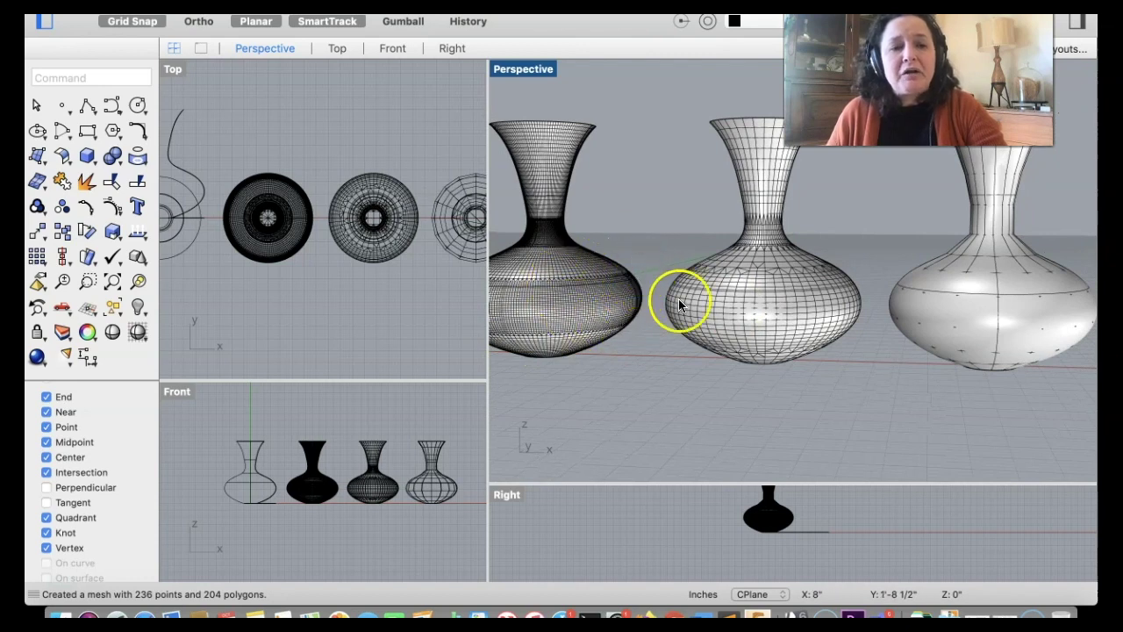
scroll(1028, 317, "down", 5)
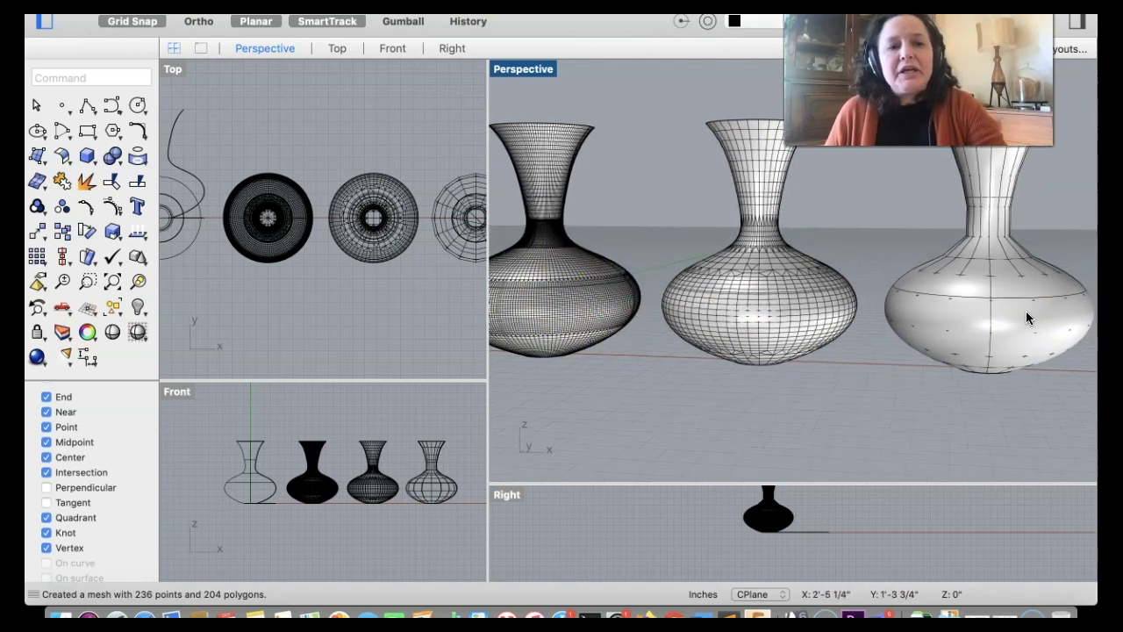
scroll(1026, 310, "left", 5)
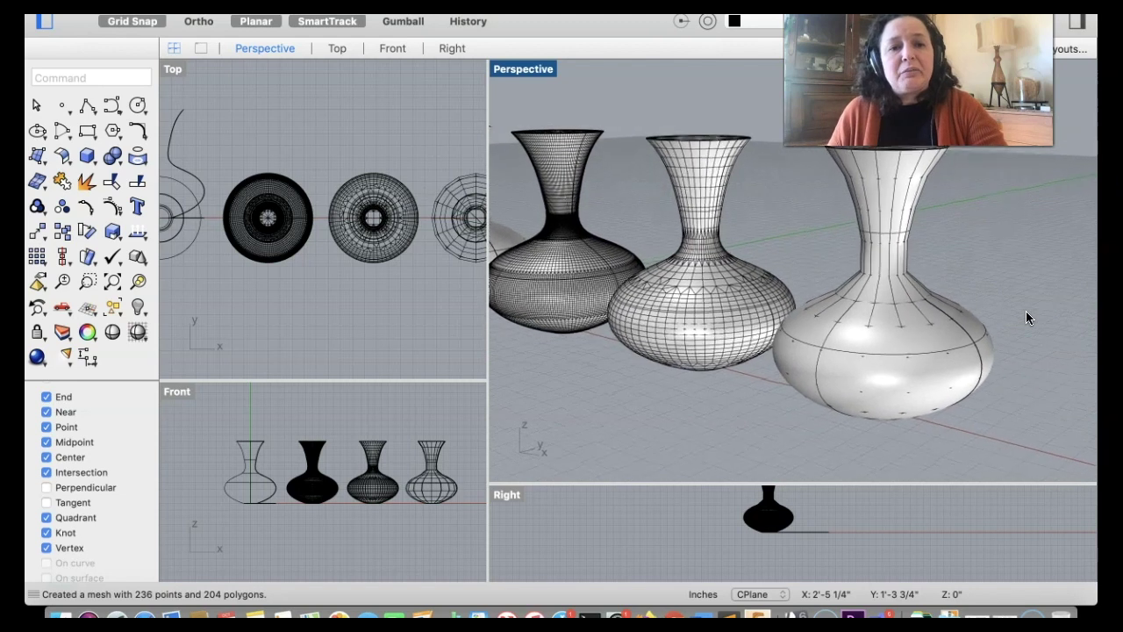
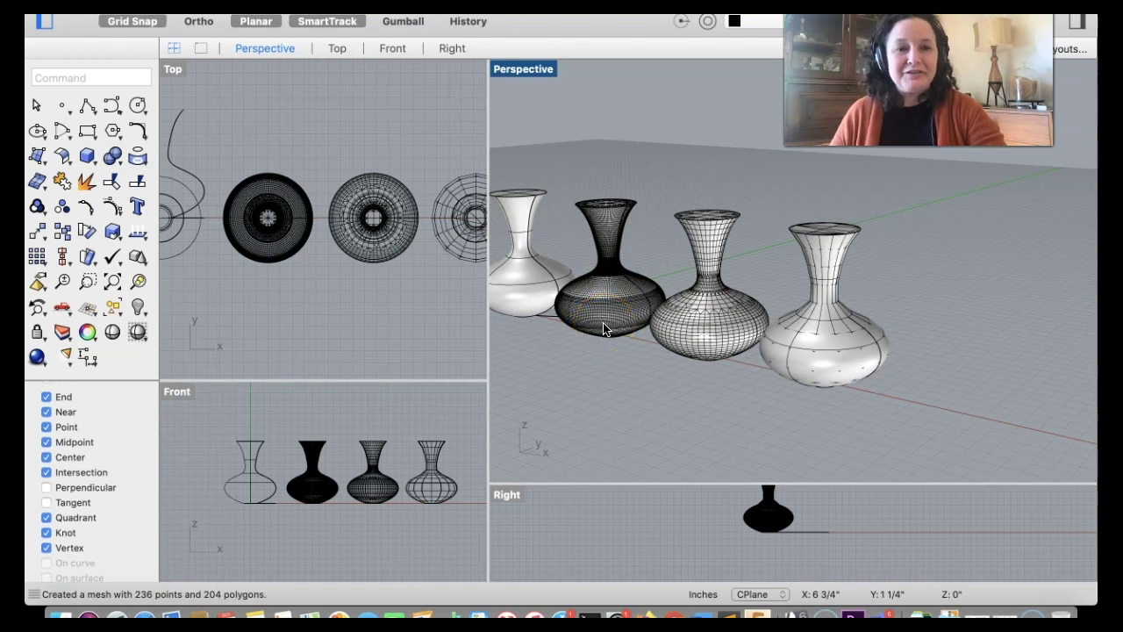
scroll(603, 329, "down", 3)
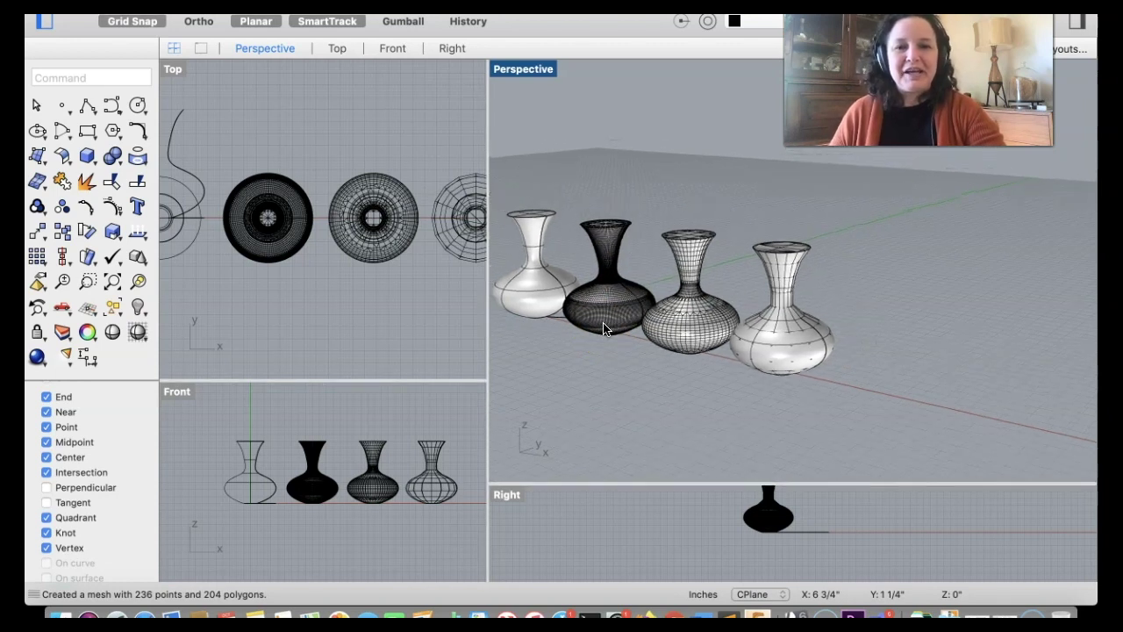
Step: Compare the original solid vase with its three mesh copies from several angles along the row
scroll(604, 329, "up", 2)
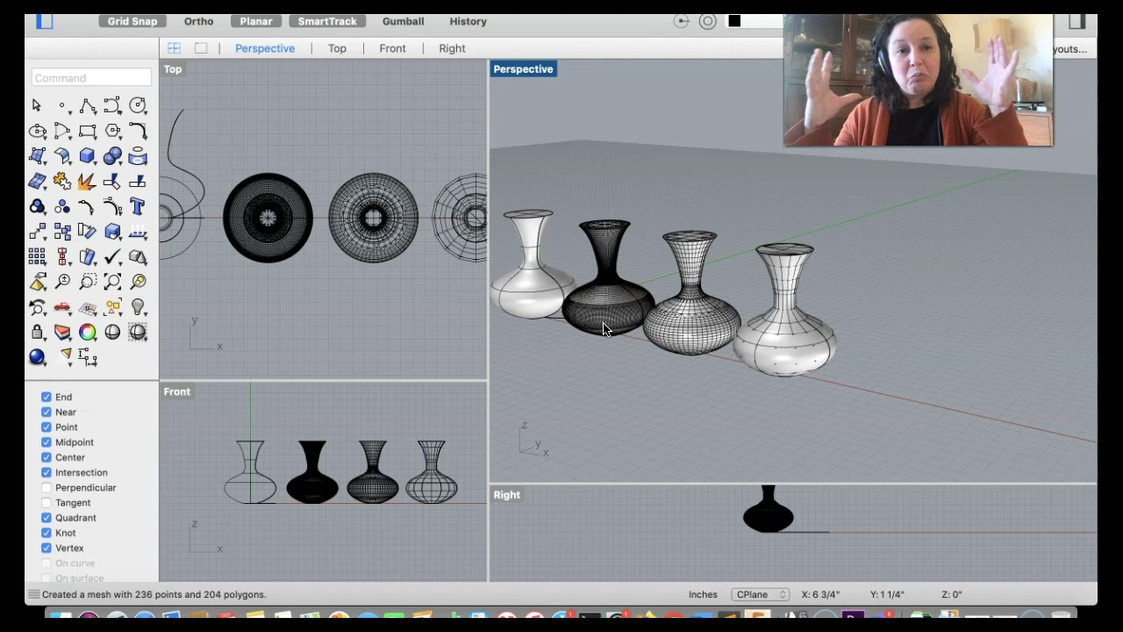
left_click(612, 328)
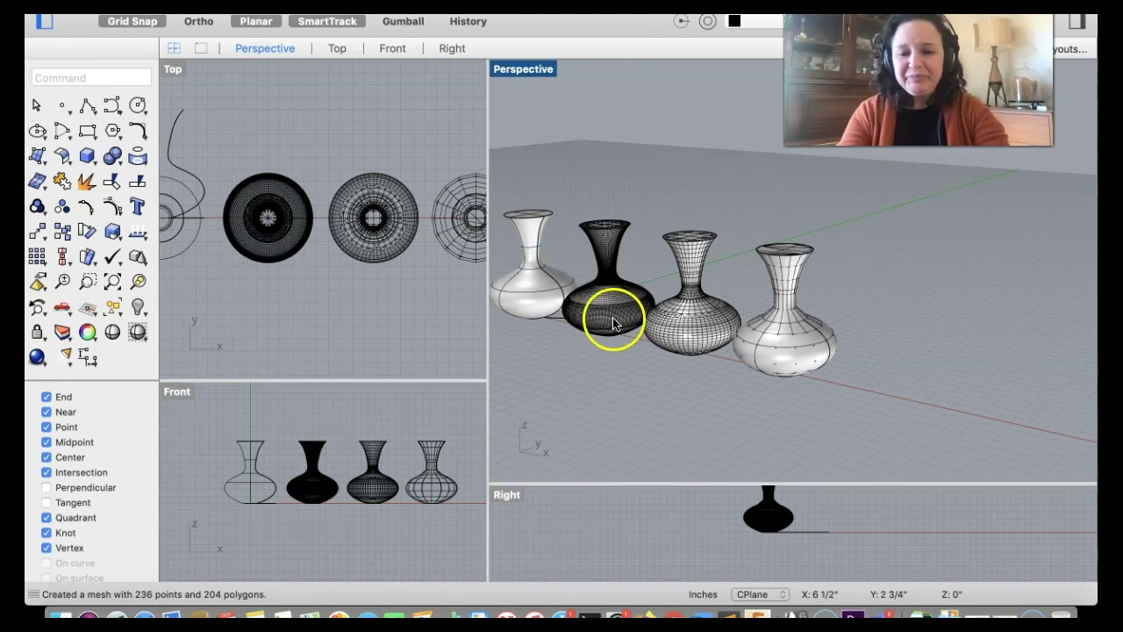
scroll(613, 327, "down", 4)
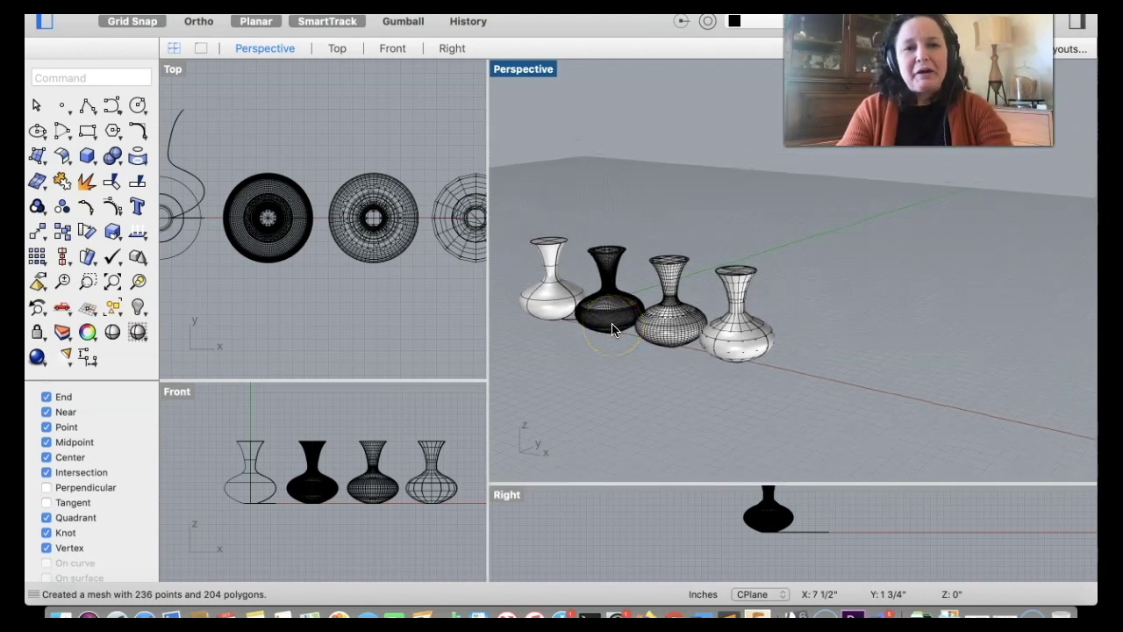
scroll(612, 328, "up", 2)
scroll(615, 322, "up", 3)
scroll(618, 320, "down", 3)
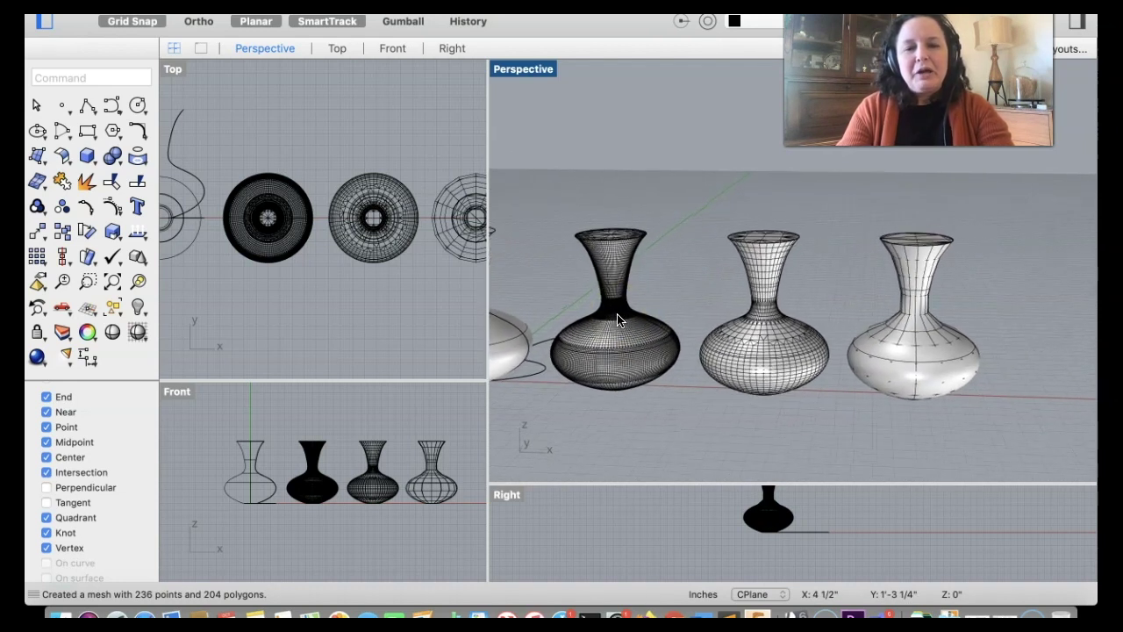
scroll(617, 320, "up", 2)
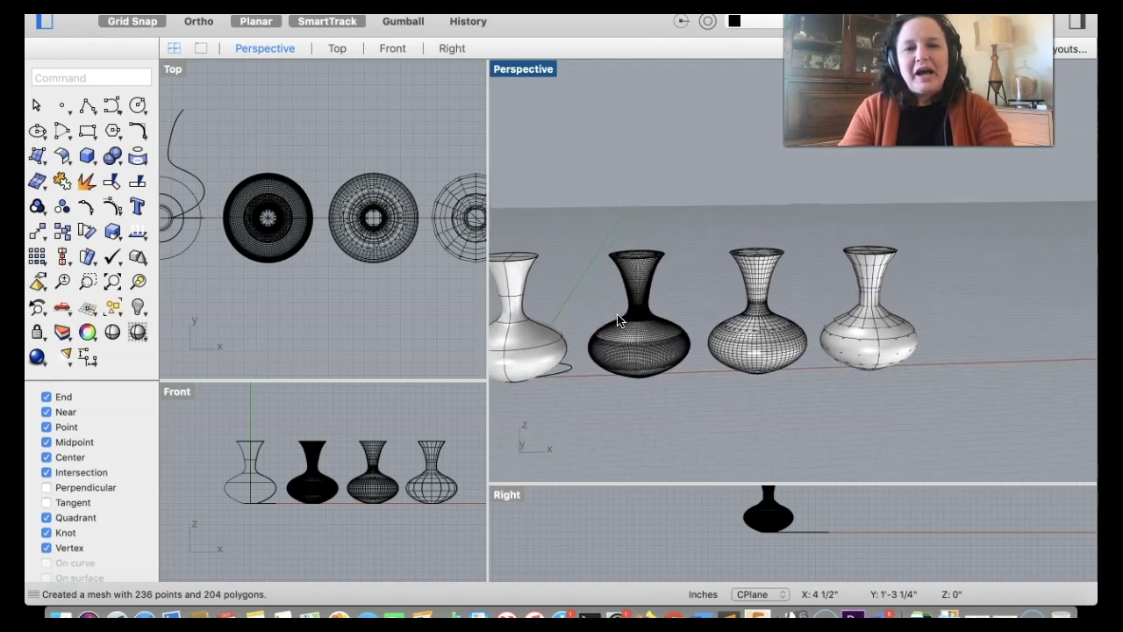
right_click_drag(617, 320, 650, 317)
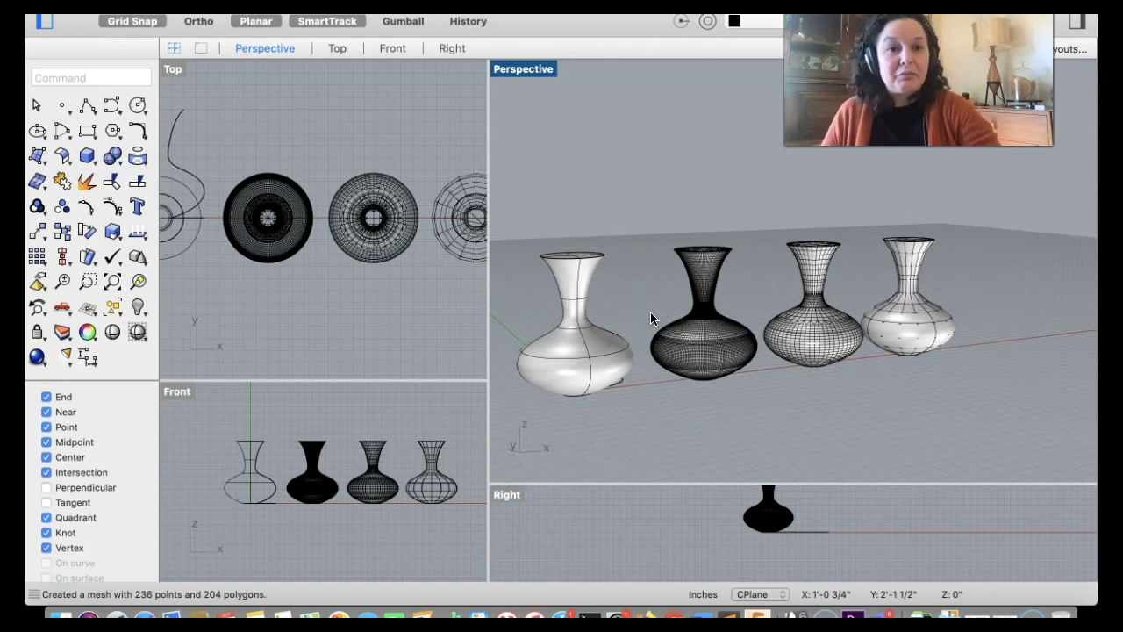
left_click_drag(568, 400, 587, 373)
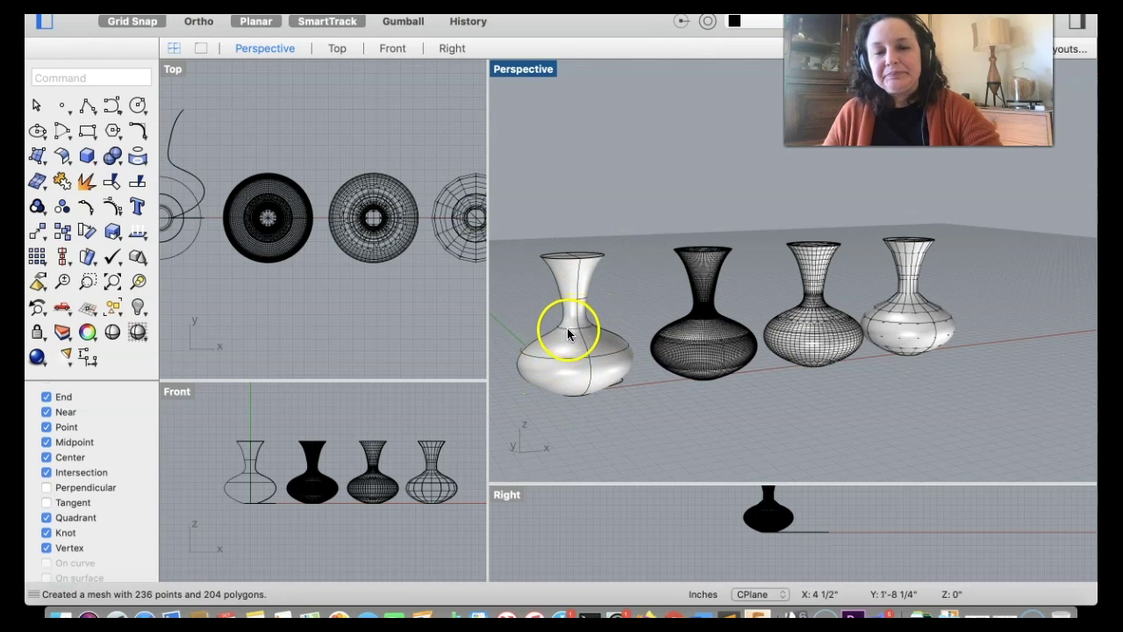
left_click(605, 365)
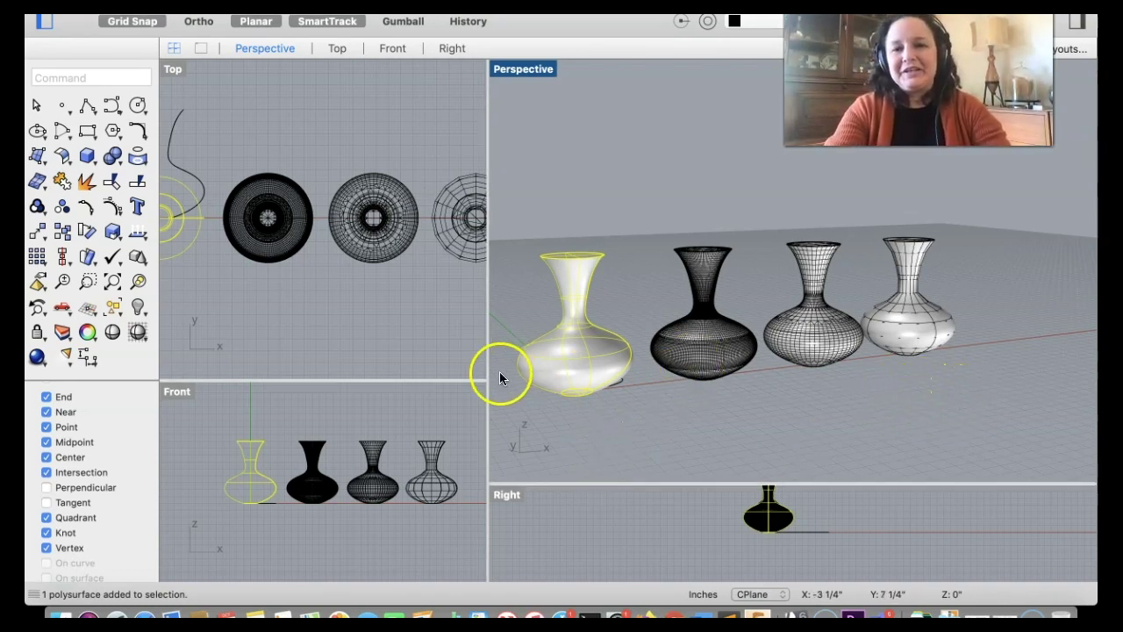
Step: Widen the Top viewport and delete all four vases together with the profile curve
left_click_drag(486, 341, 790, 359)
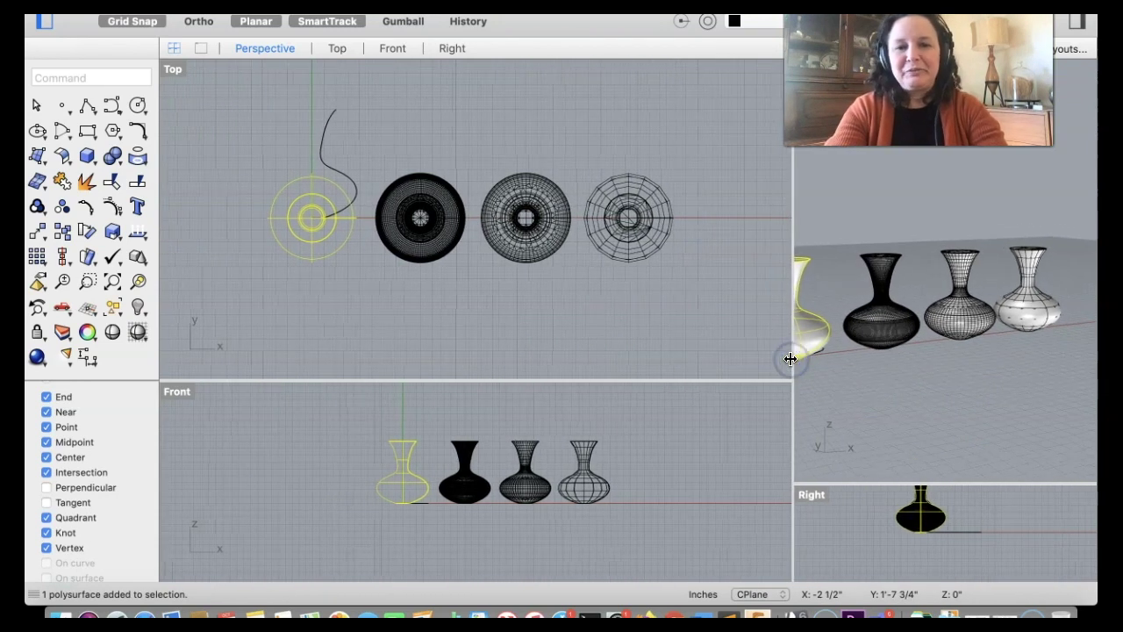
left_click(678, 324)
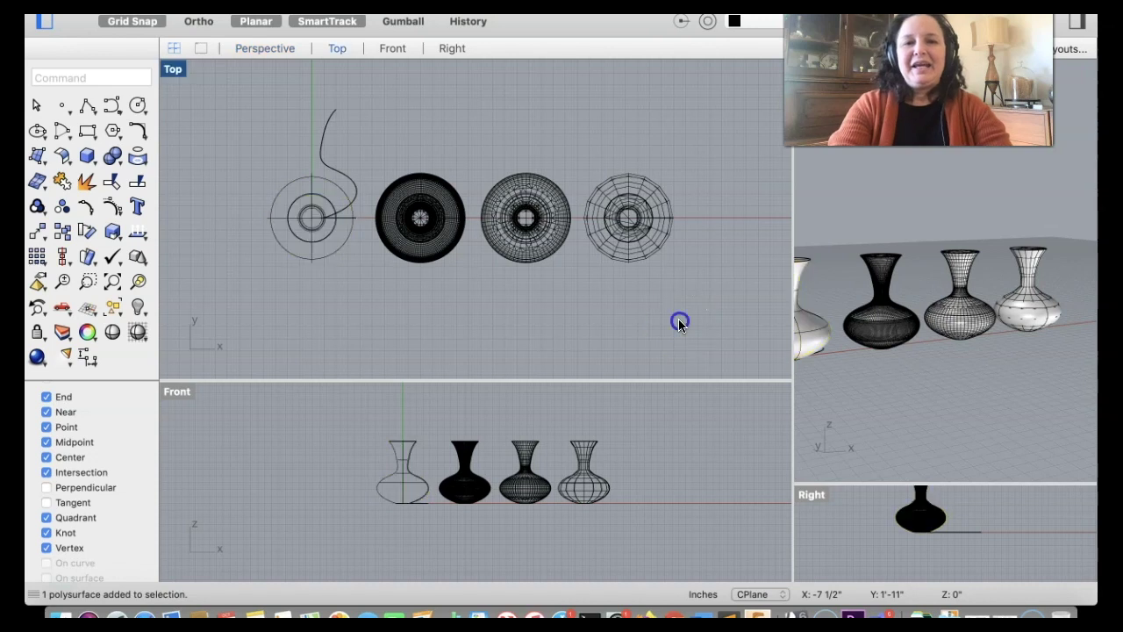
left_click_drag(709, 283, 253, 107)
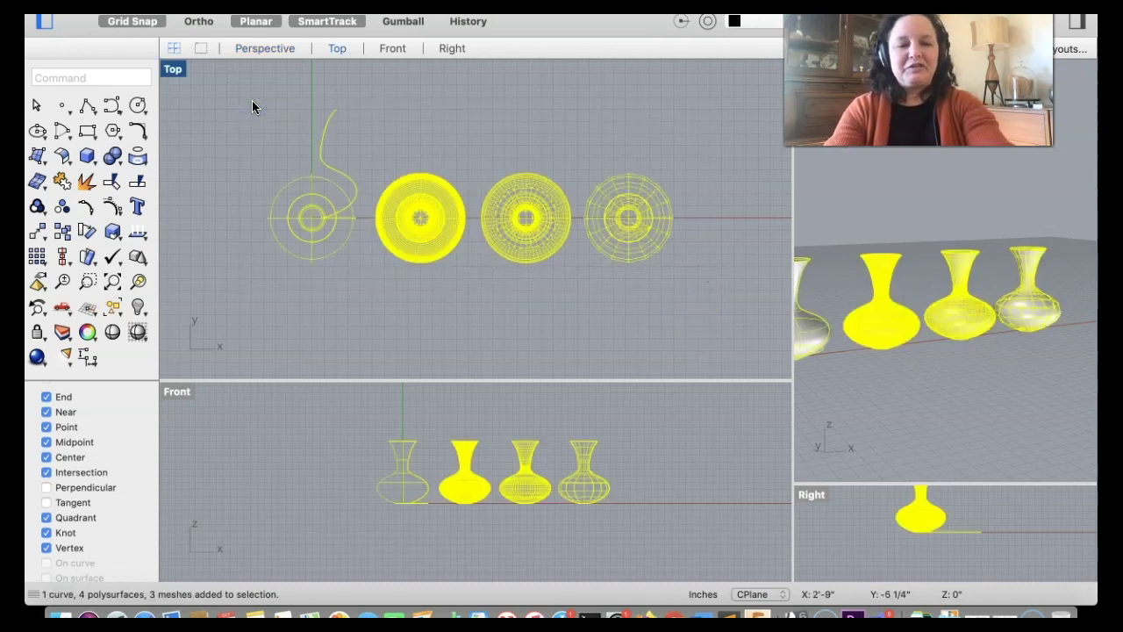
key("Delete")
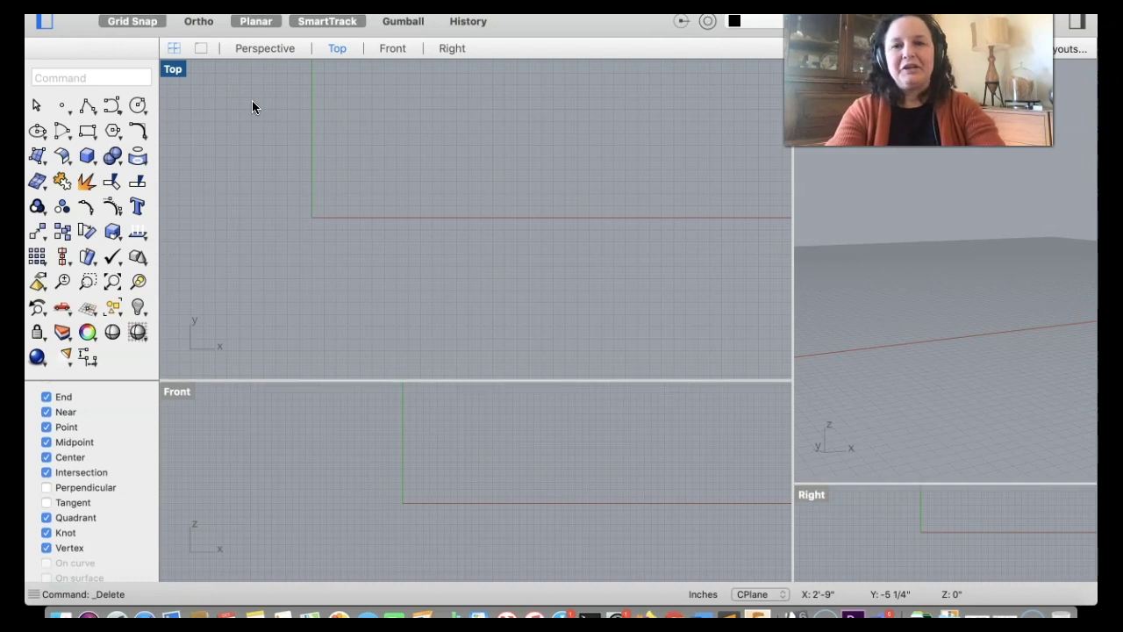
left_click(420, 286)
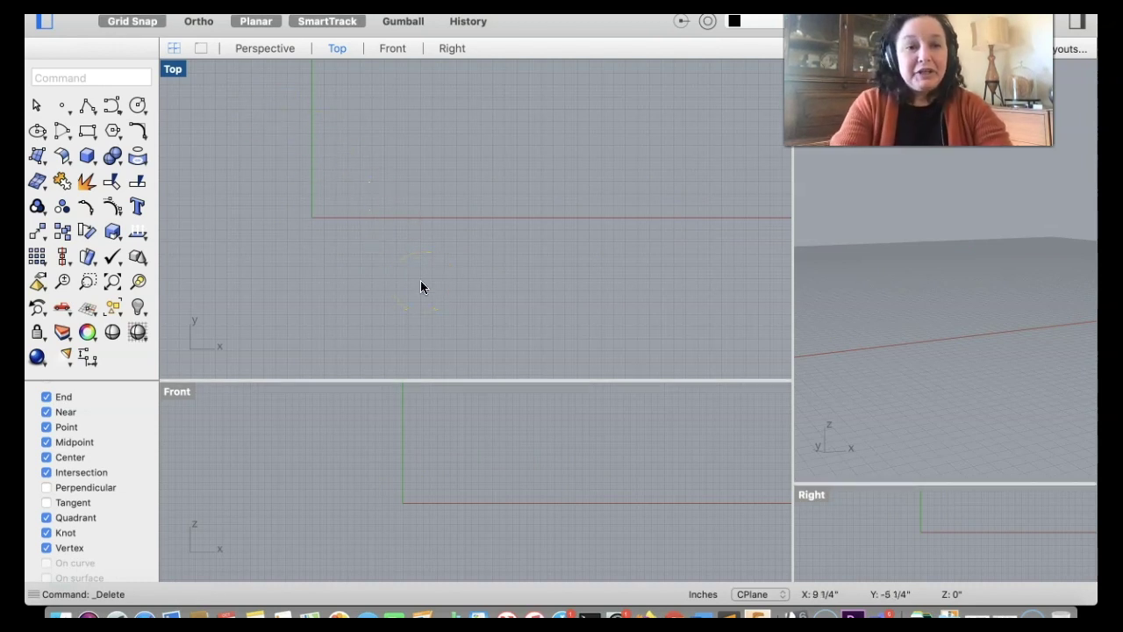
Step: Enlarge the Perspective viewport again and reframe the Top view around the origin of the empty scene
left_click(802, 253)
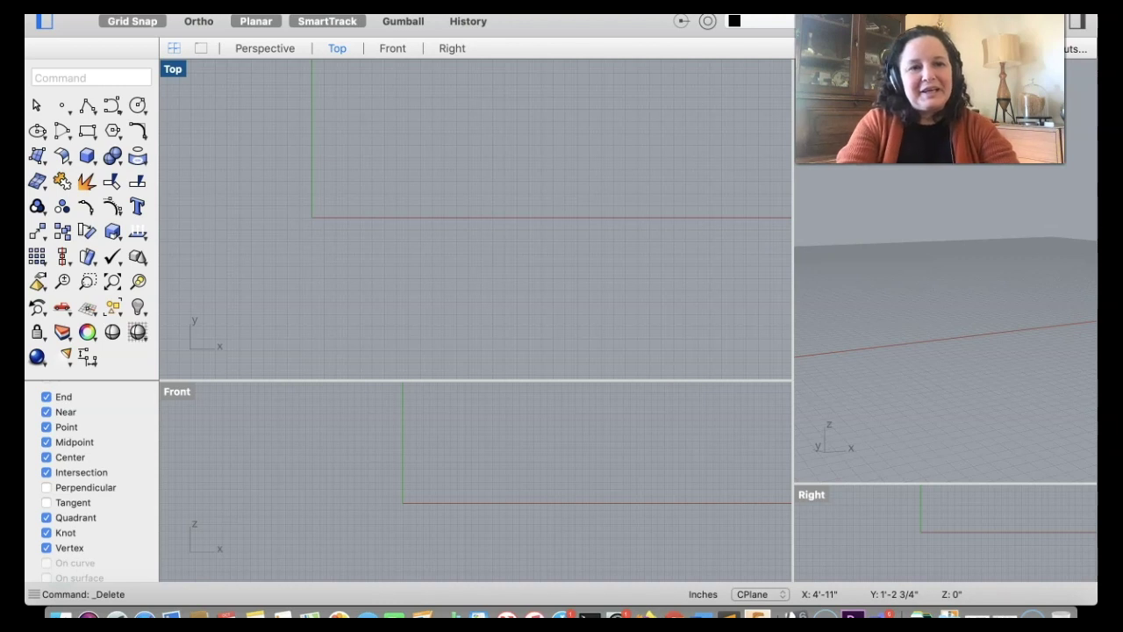
left_click_drag(793, 245, 626, 235)
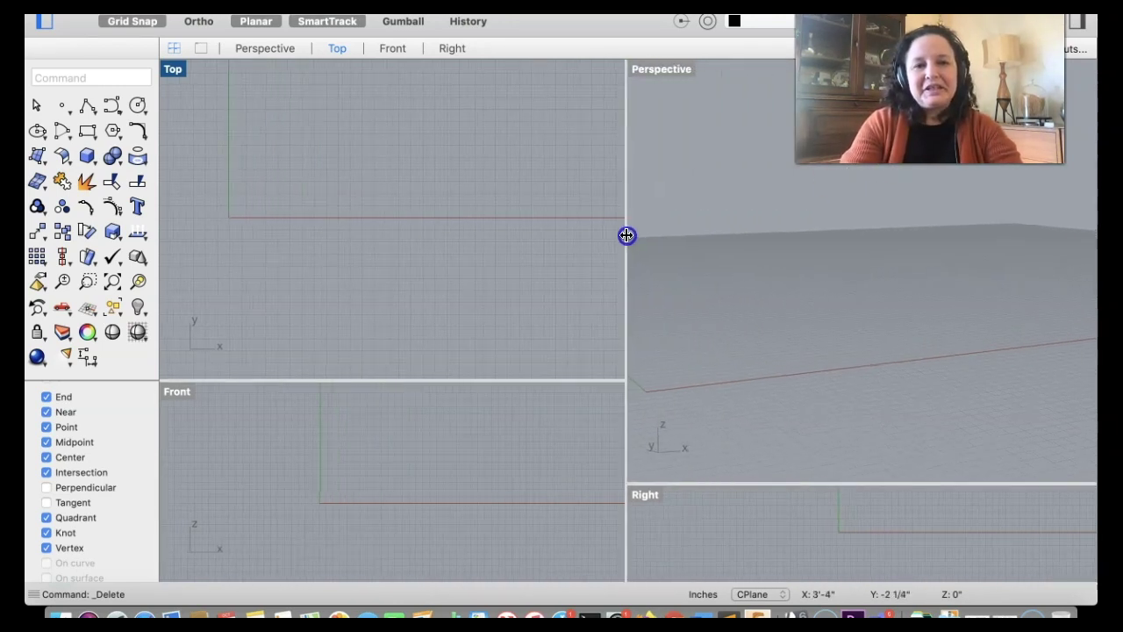
left_click(276, 283)
right_click_drag(268, 230, 292, 241)
scroll(292, 242, "left", 5)
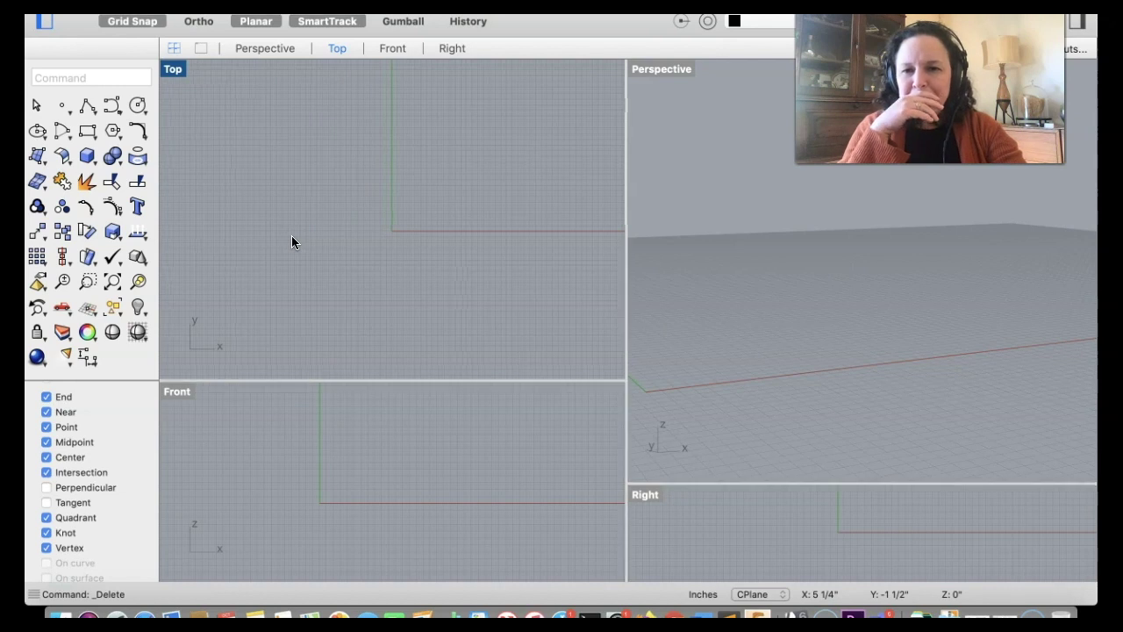
left_click(321, 248)
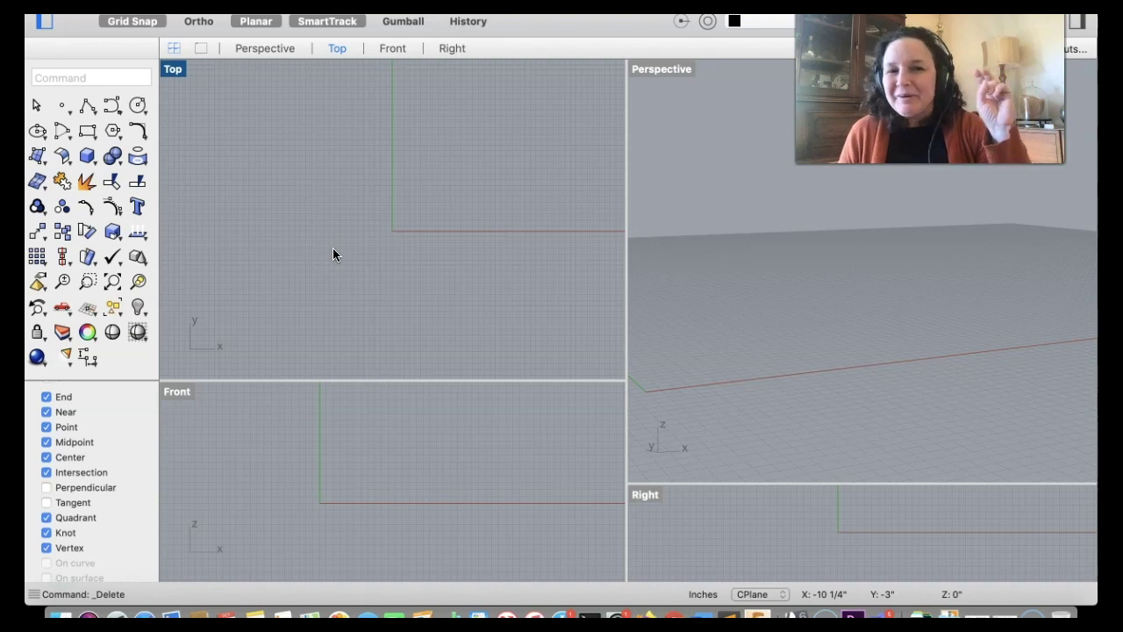
left_click(338, 240)
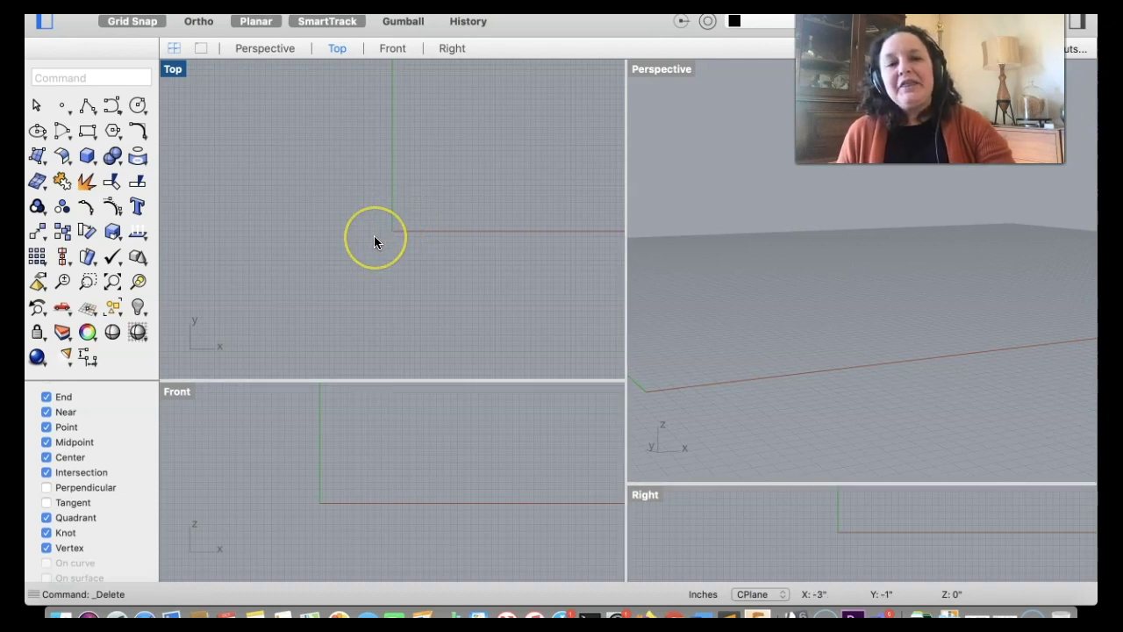
scroll(374, 242, "right", 3)
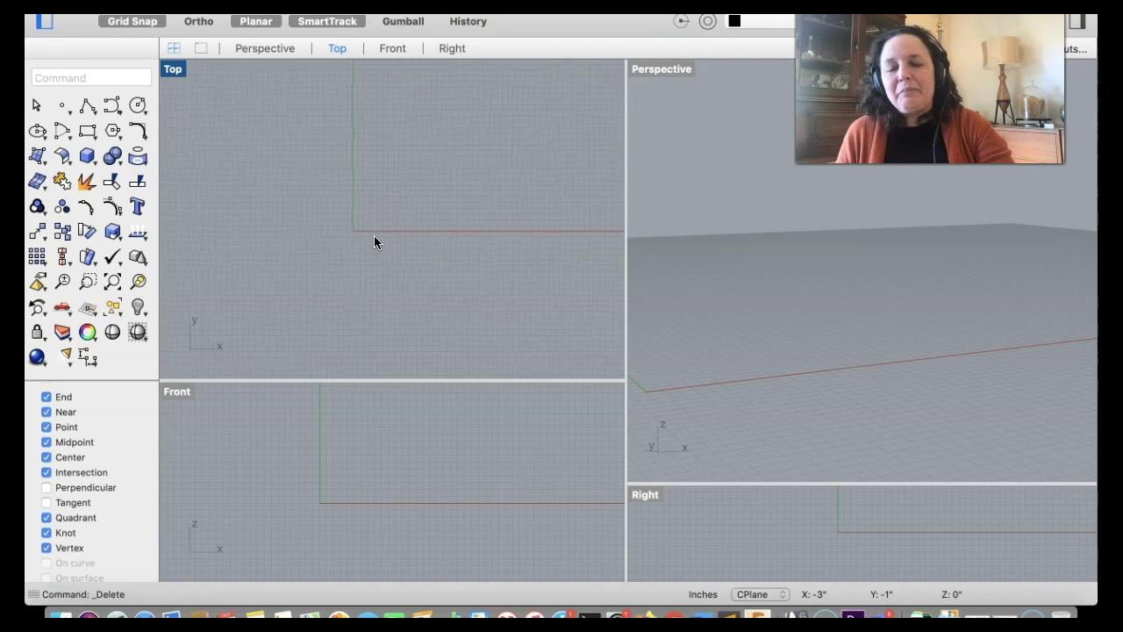
scroll(375, 238, "right", 2)
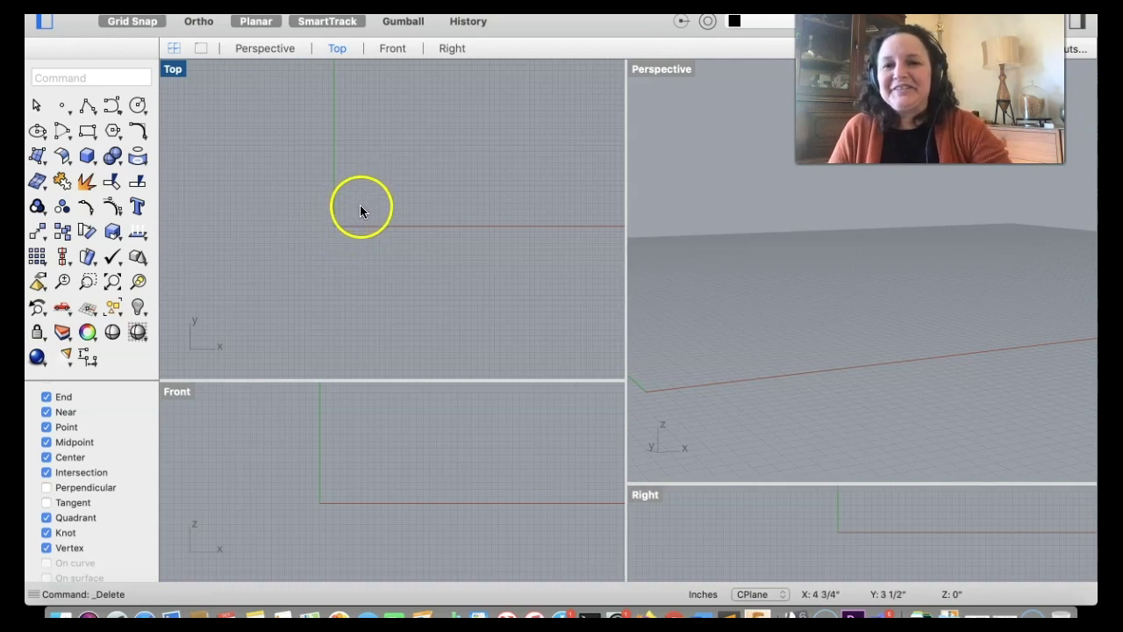
scroll(360, 212, "up", 2)
scroll(360, 211, "right", 2)
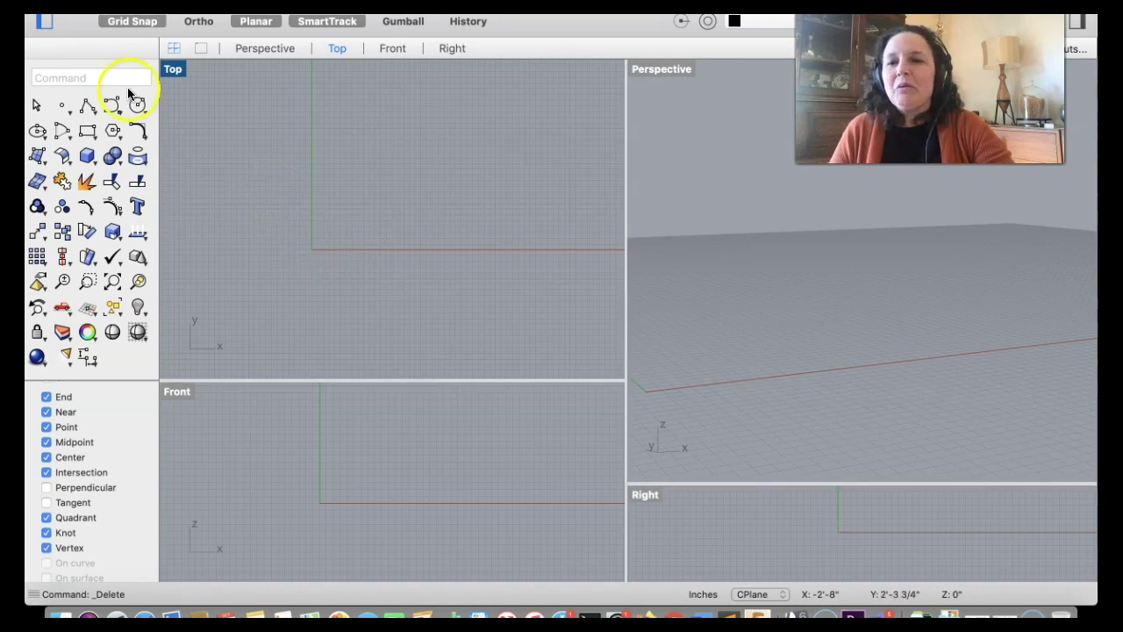
left_click(87, 131)
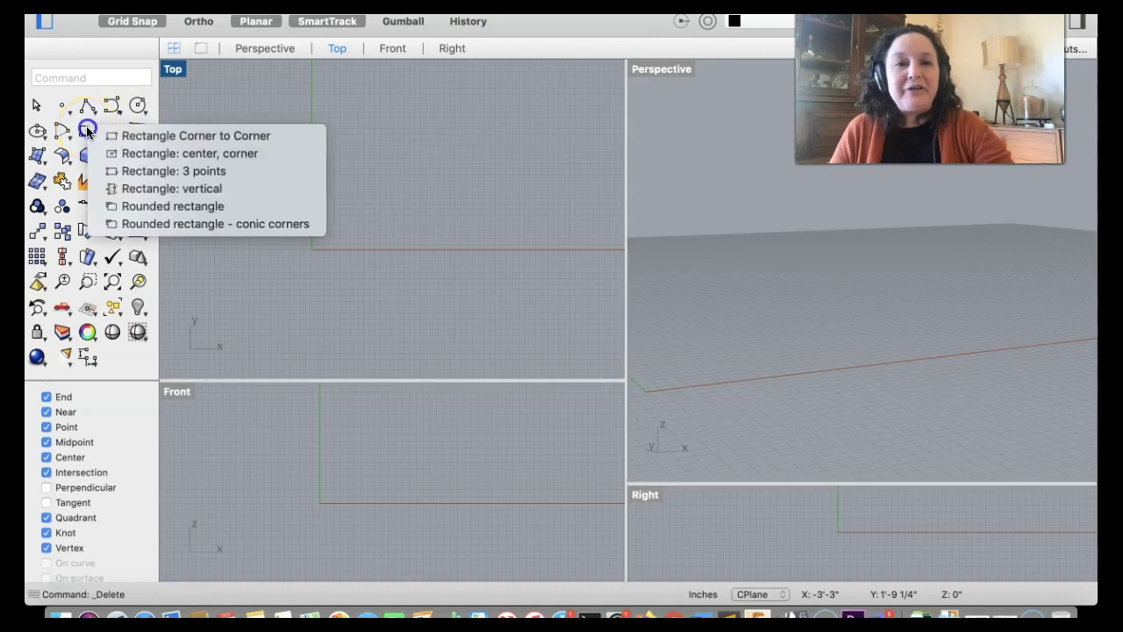
left_click(87, 130)
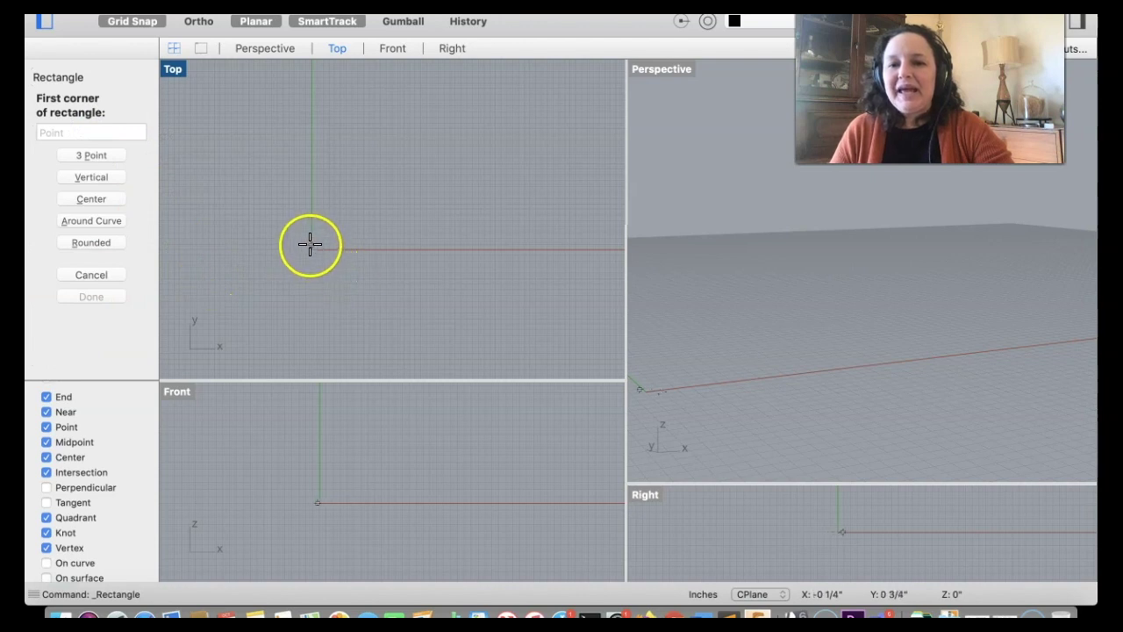
scroll(313, 233, "up", 3)
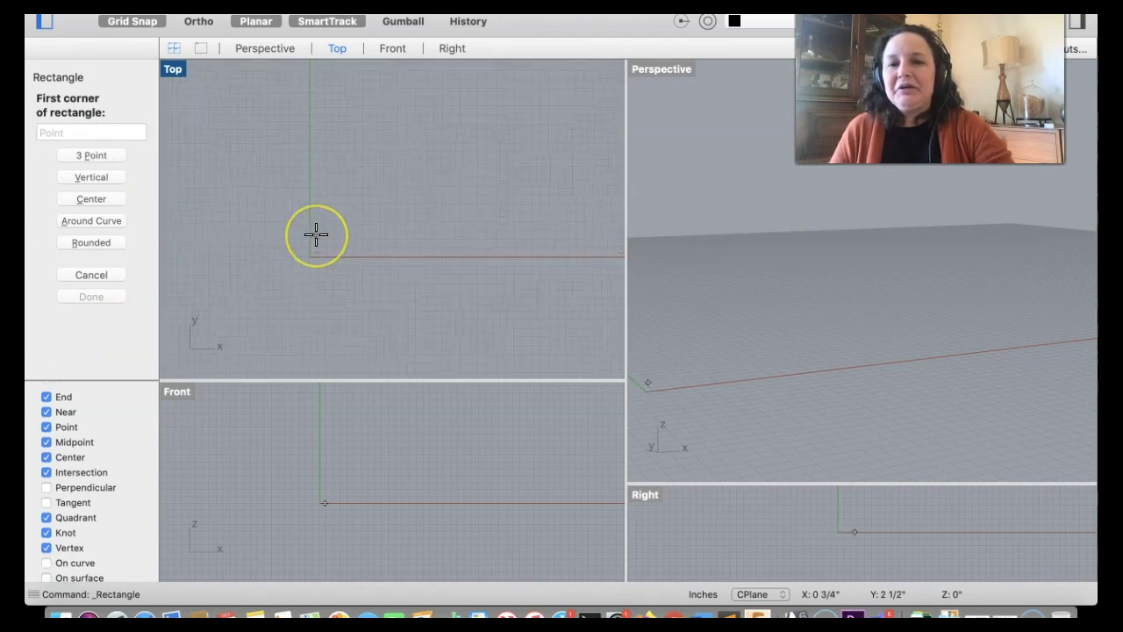
scroll(313, 233, "right", 2)
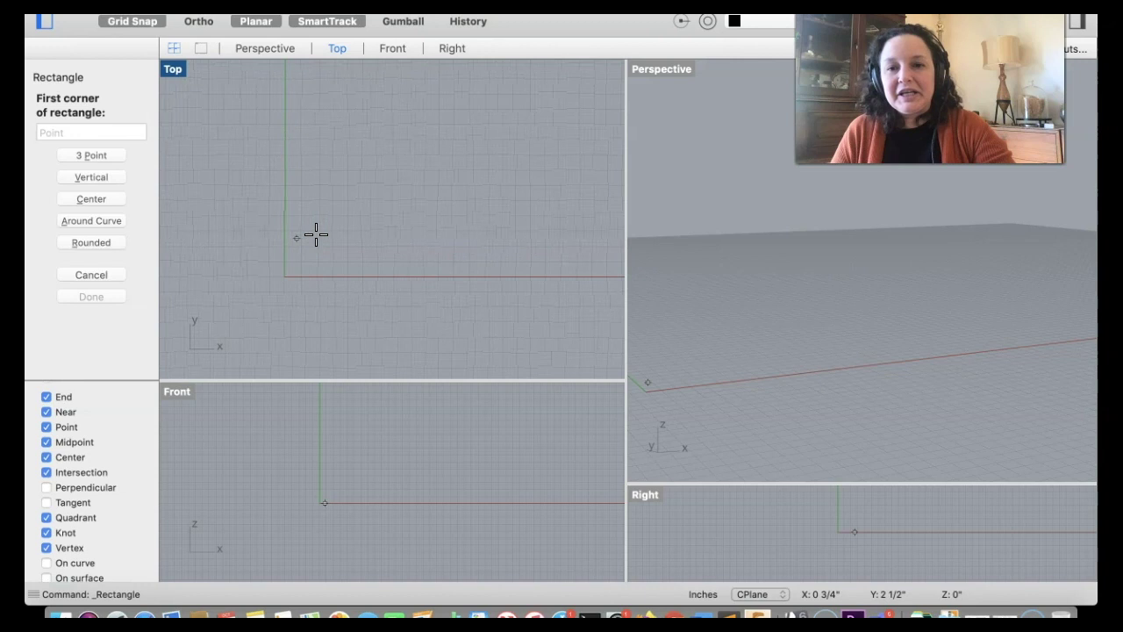
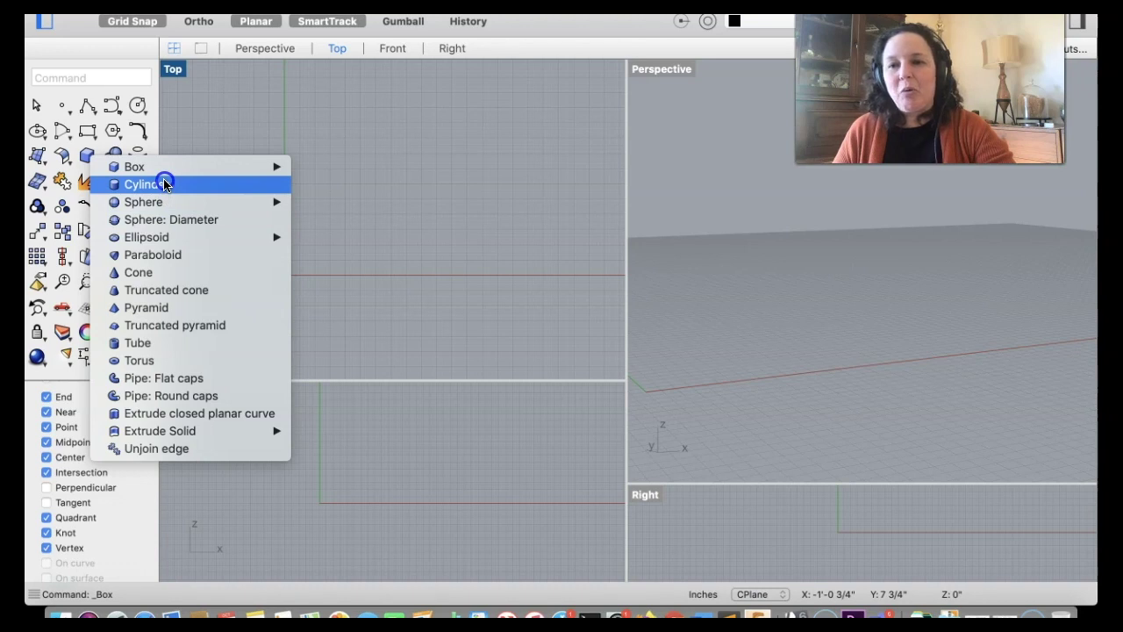
mouse_move(164, 177)
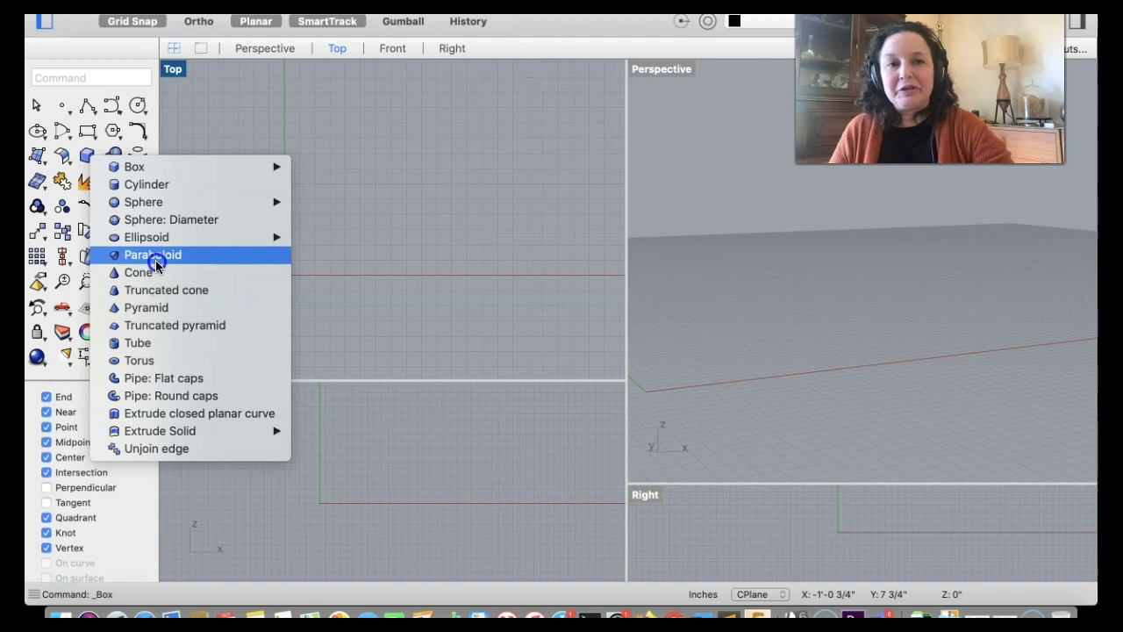
mouse_move(131, 170)
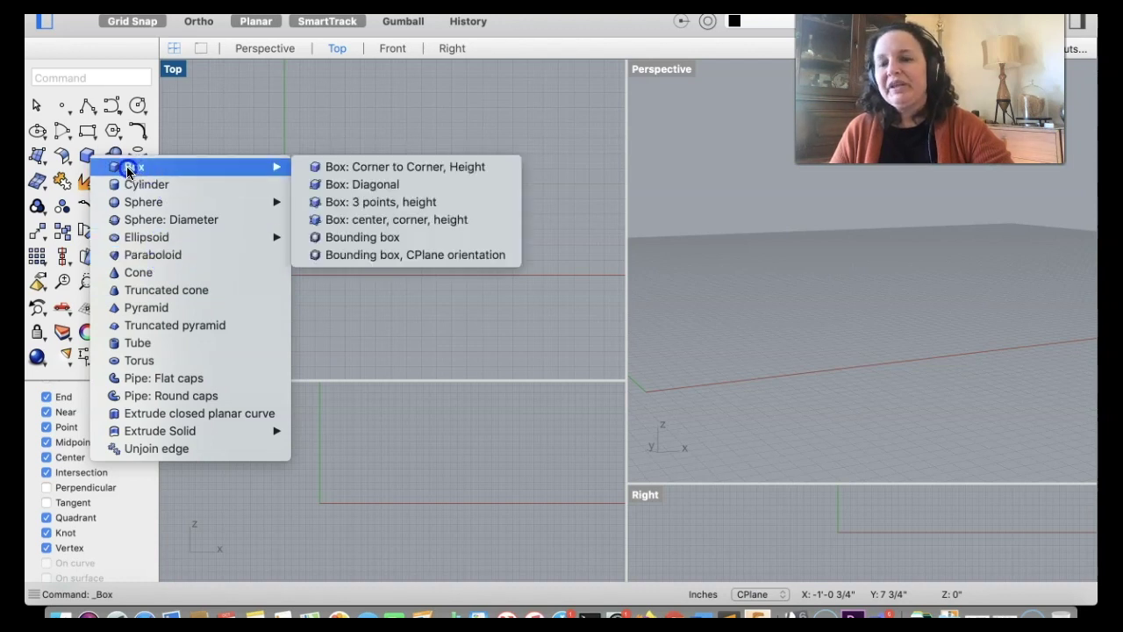
left_click(84, 156)
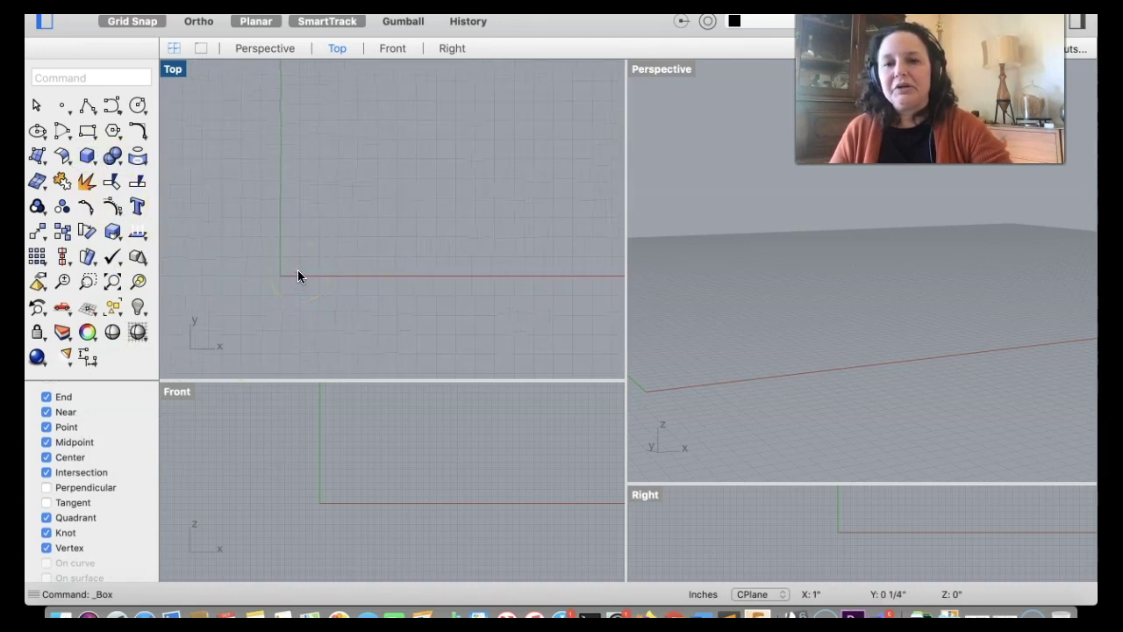
Step: Start a rectangle in the Top view with its first corner at the origin and set its length to 50 inches
left_click(86, 133)
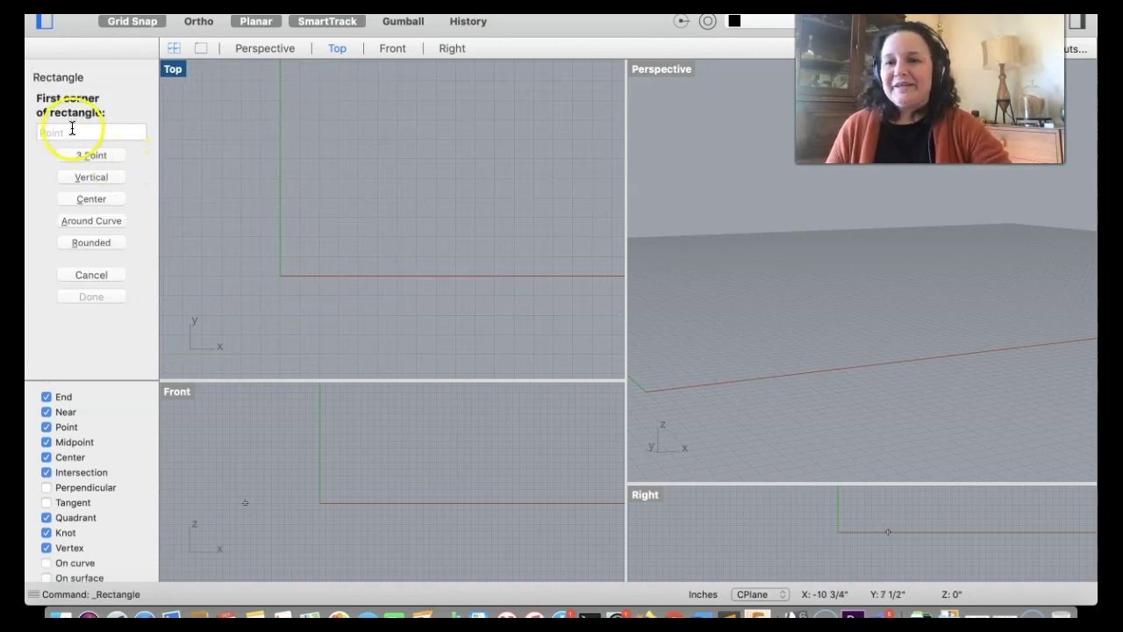
left_click(279, 276)
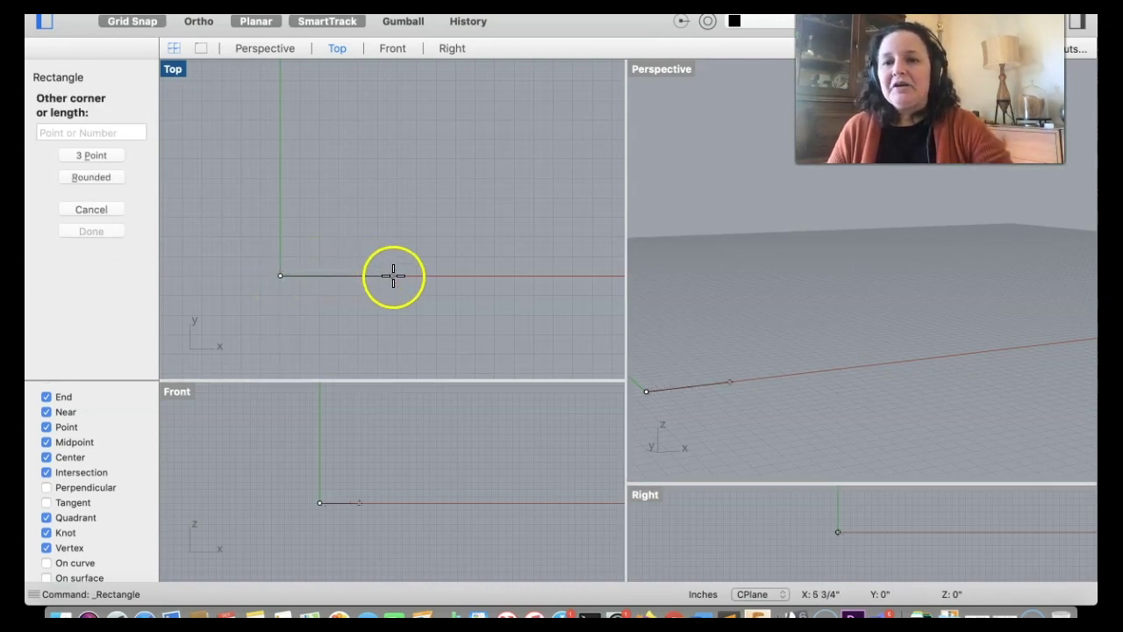
scroll(551, 263, "left", 5)
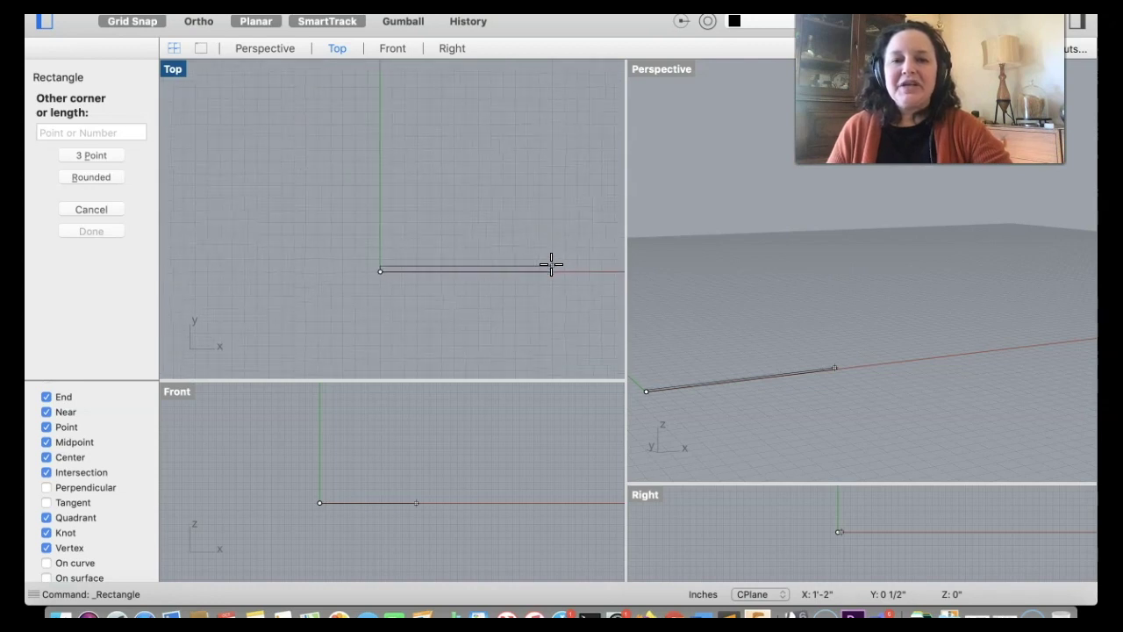
scroll(551, 263, "right", 2)
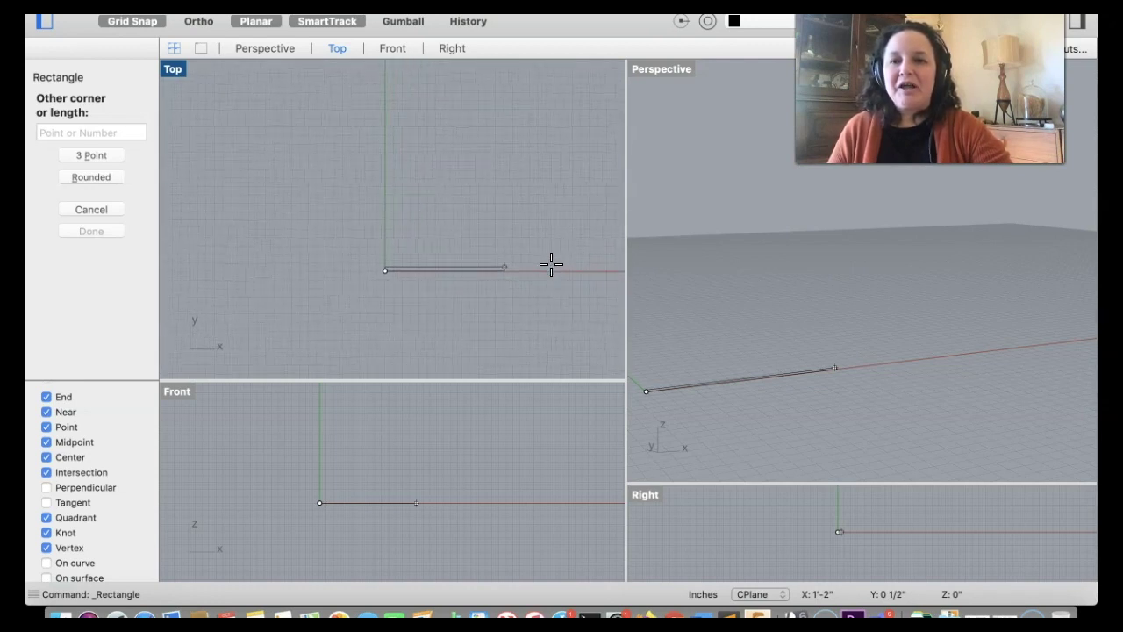
left_click(59, 134)
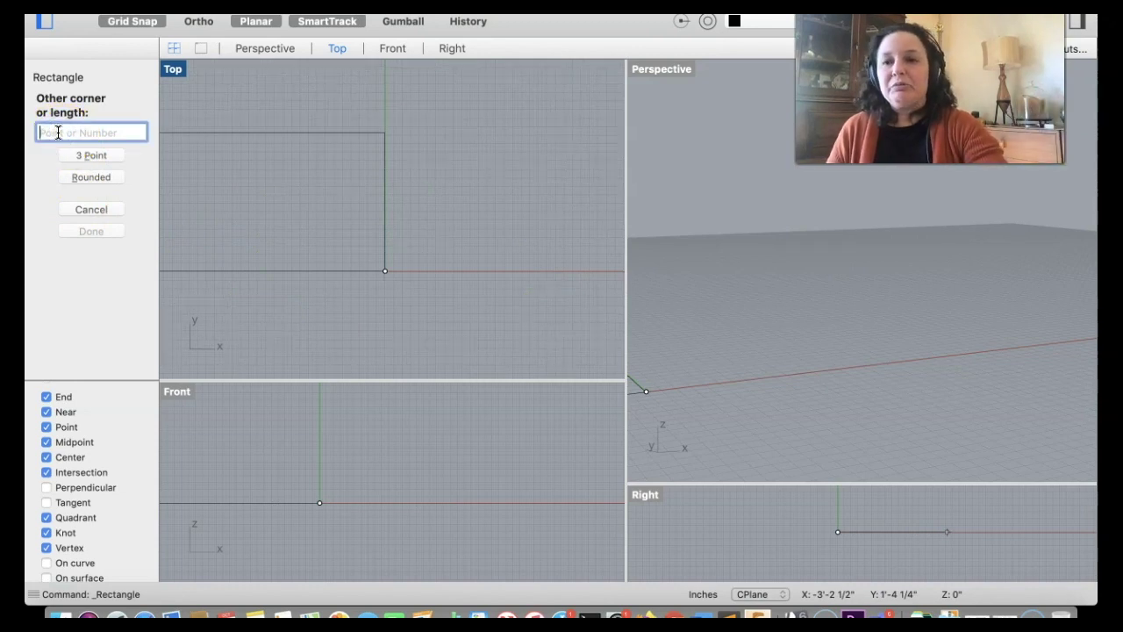
type("50")
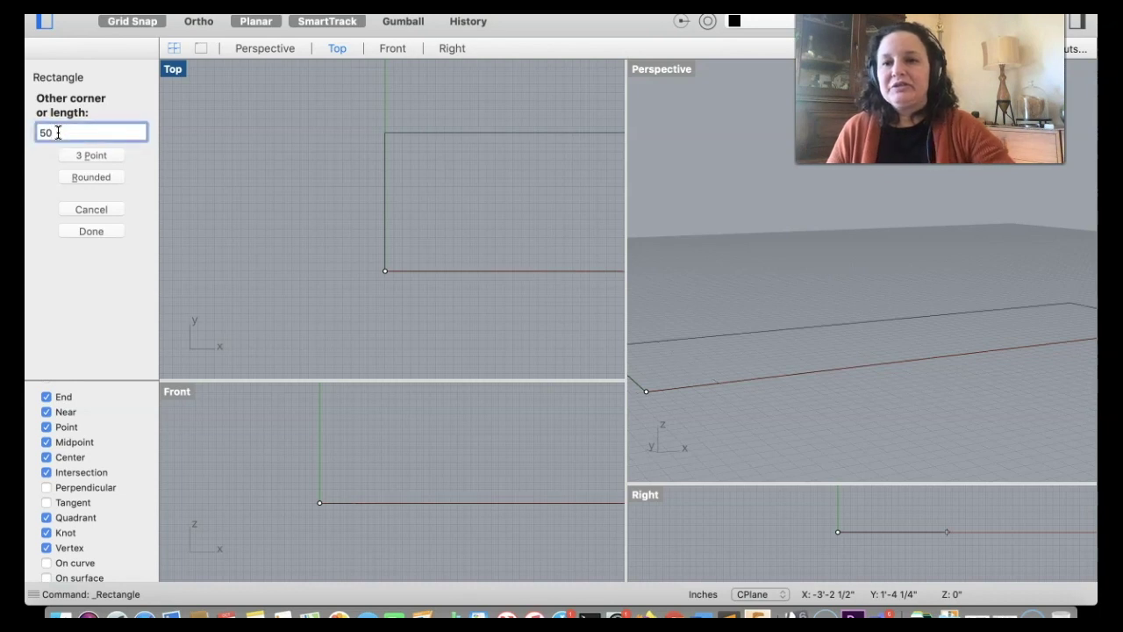
left_click(93, 127)
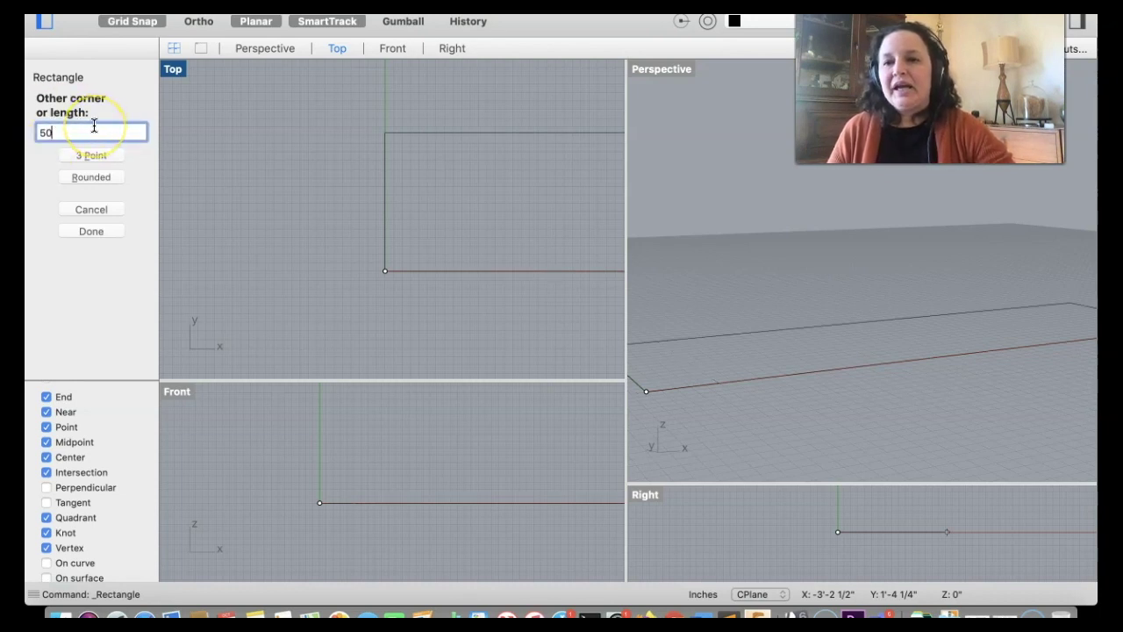
key("Return")
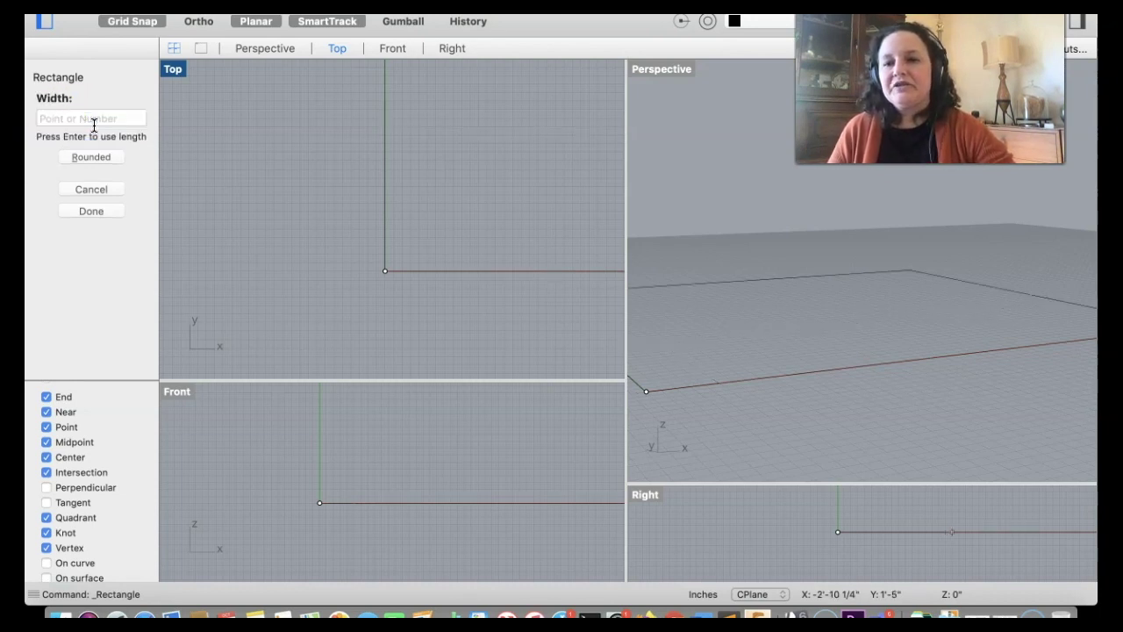
Step: Set the rectangle's width to 30 inches and apply the rounded-corner option
scroll(309, 234, "down", 3)
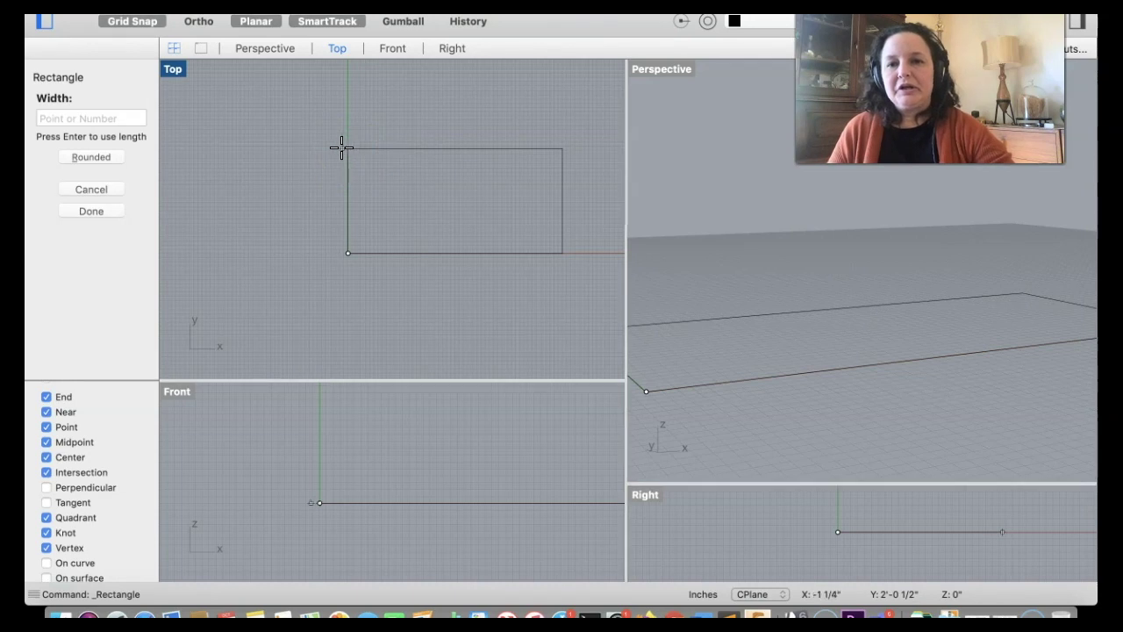
left_click(121, 119)
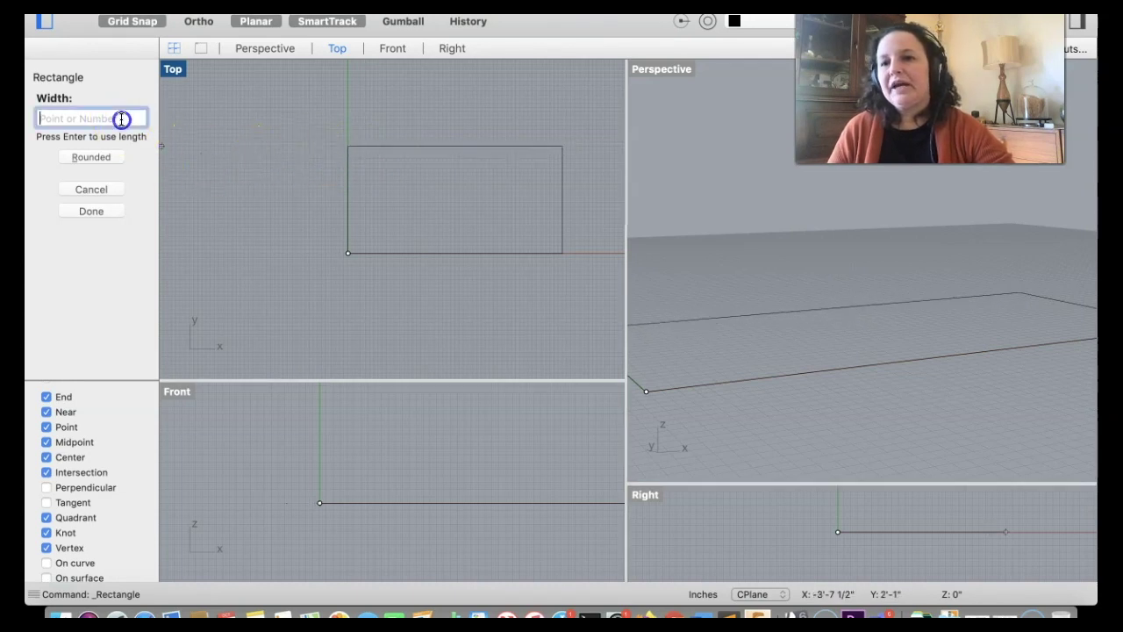
type("3")
key("BackSpace")
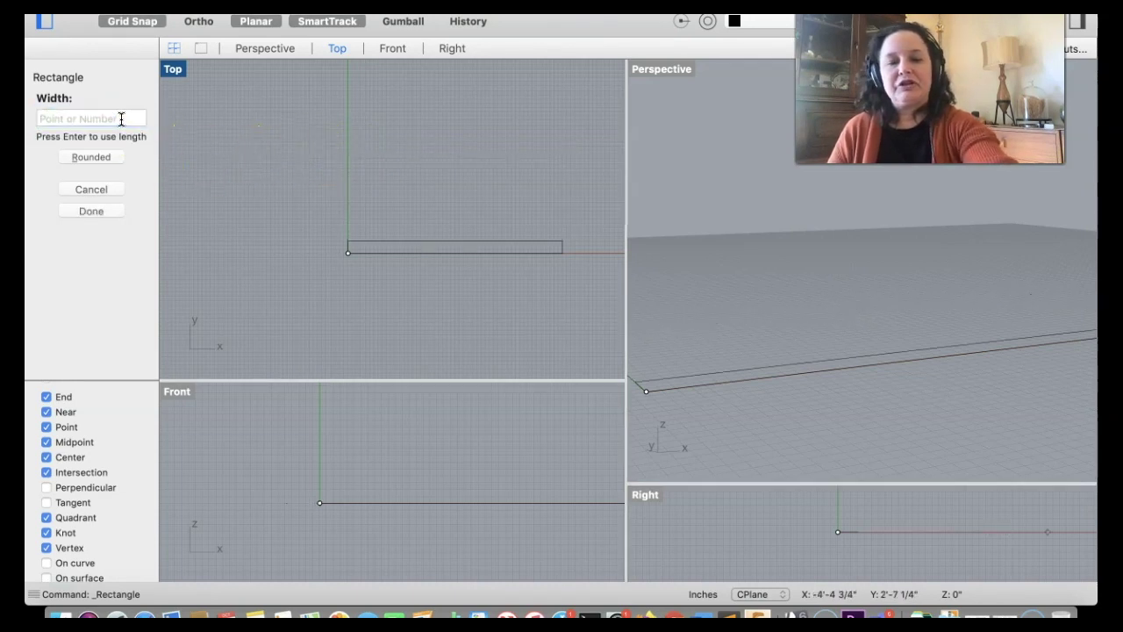
type("0")
key("BackSpace")
type("30")
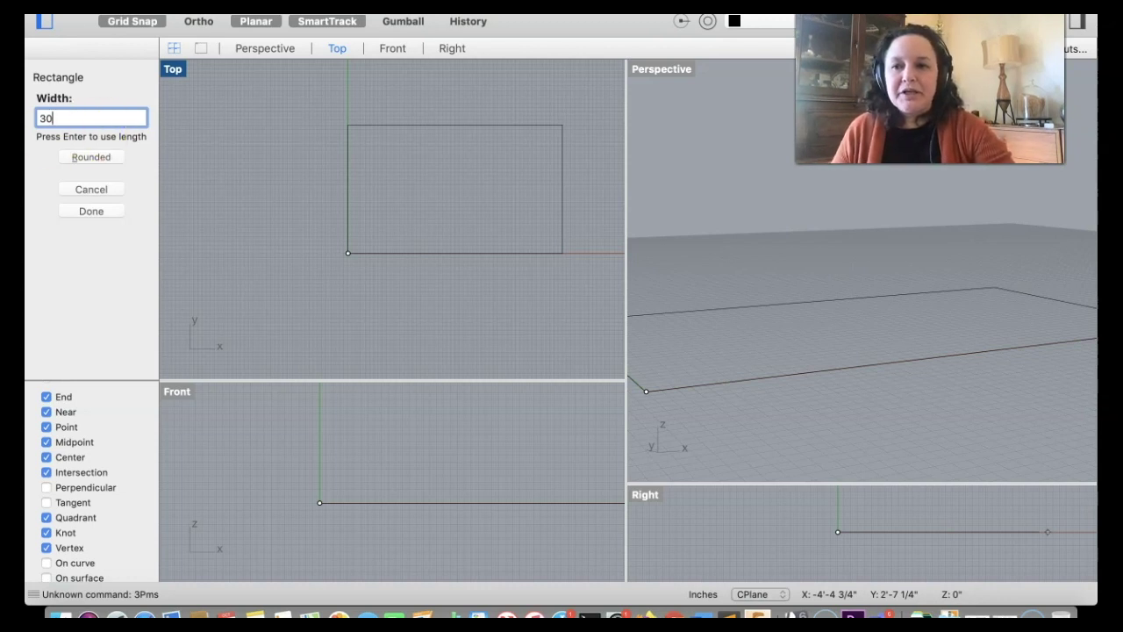
left_click(97, 161)
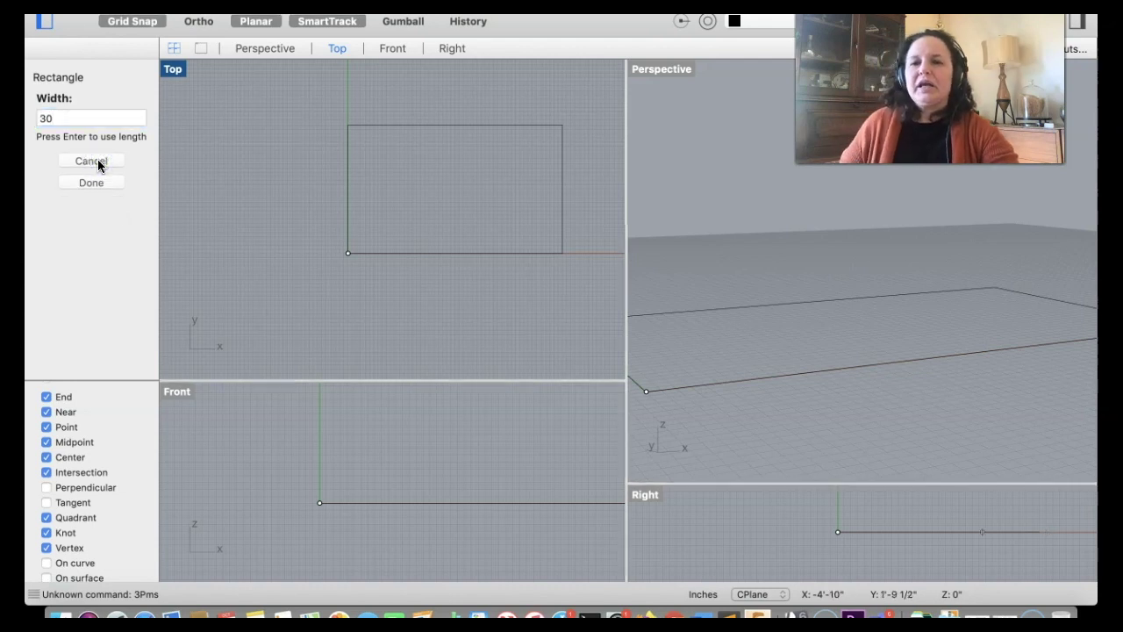
key("Return")
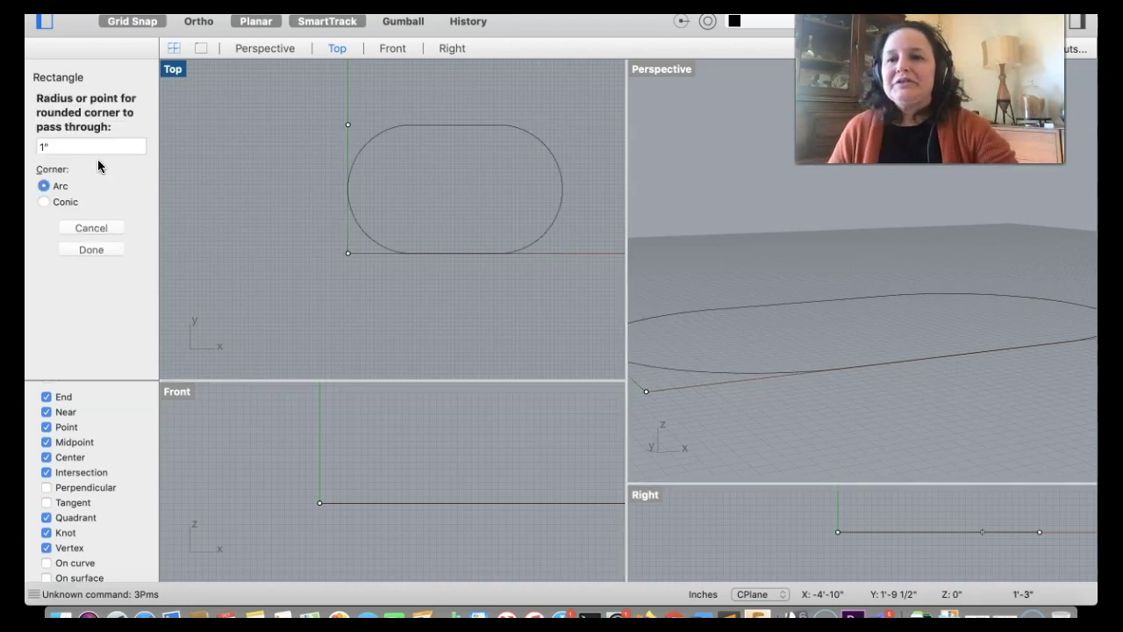
Step: Complete the rectangle with arc corners of radius 0 so that its corners stay square
left_click(70, 143)
type("0")
left_click(83, 250)
left_click(88, 248)
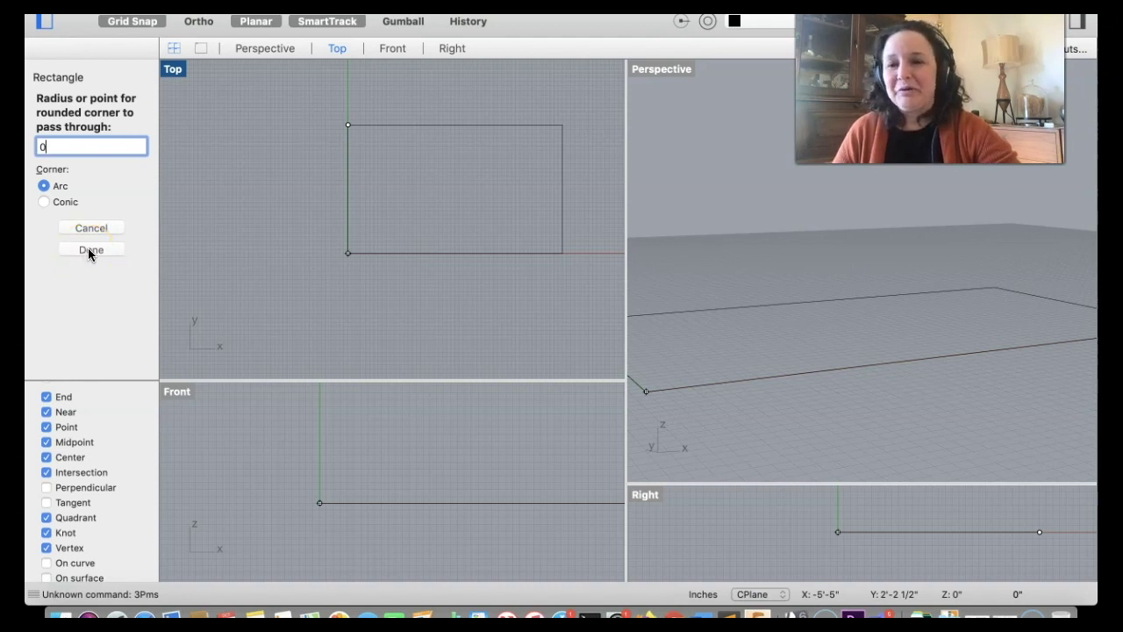
left_click(88, 249)
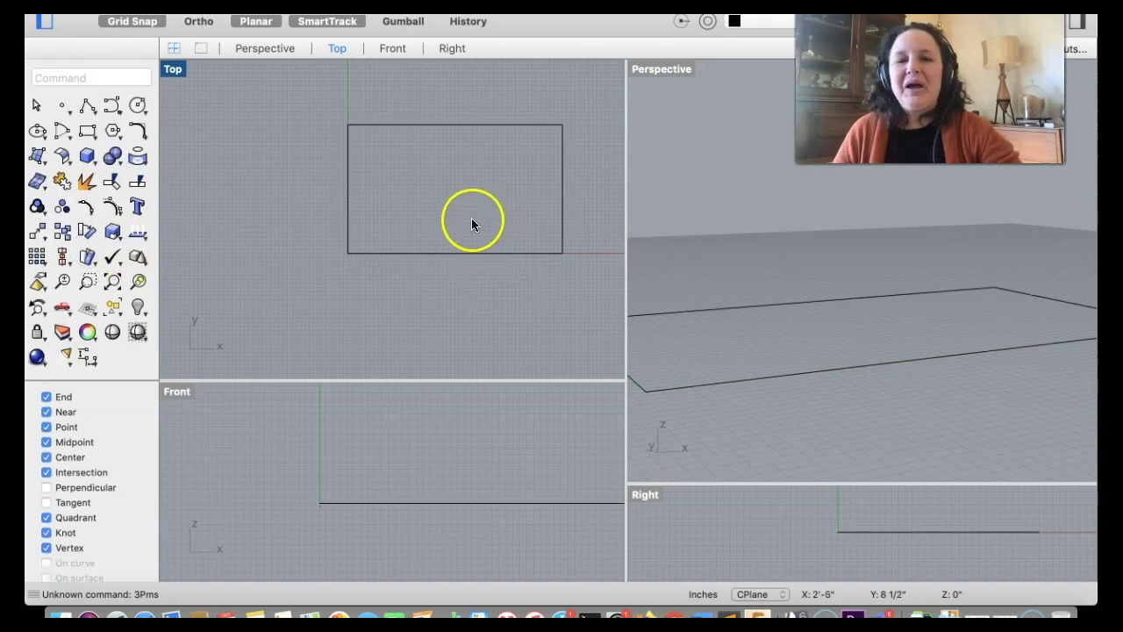
Step: Offset the rectangle curve 5 inches toward its inside with sharp corners, and deselect it
scroll(474, 201, "up", 3)
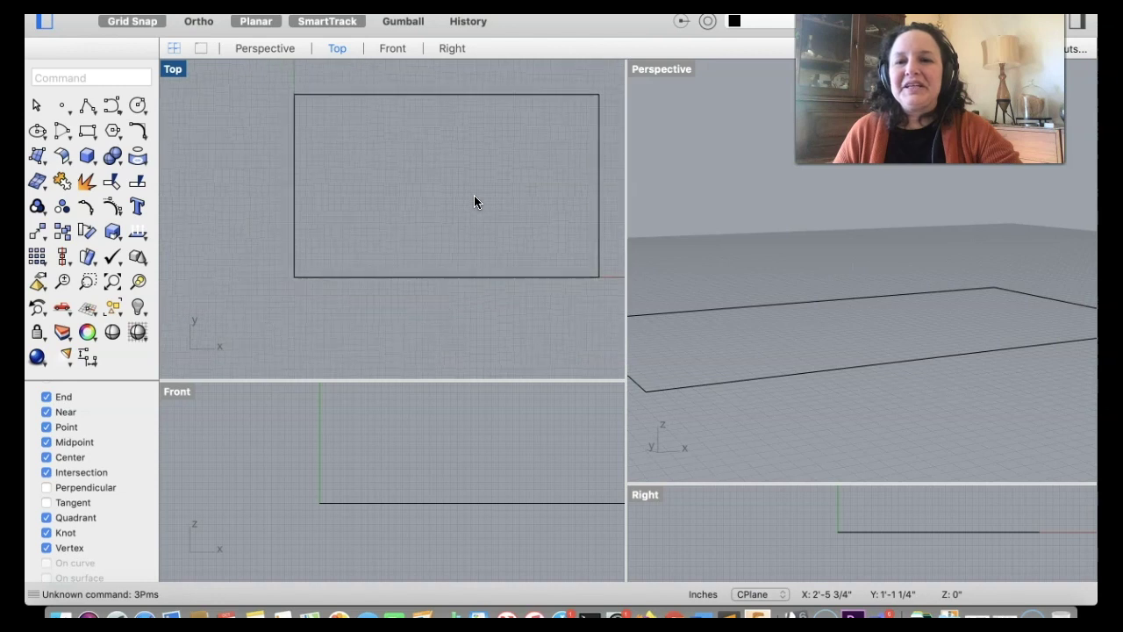
scroll(474, 201, "right", 2)
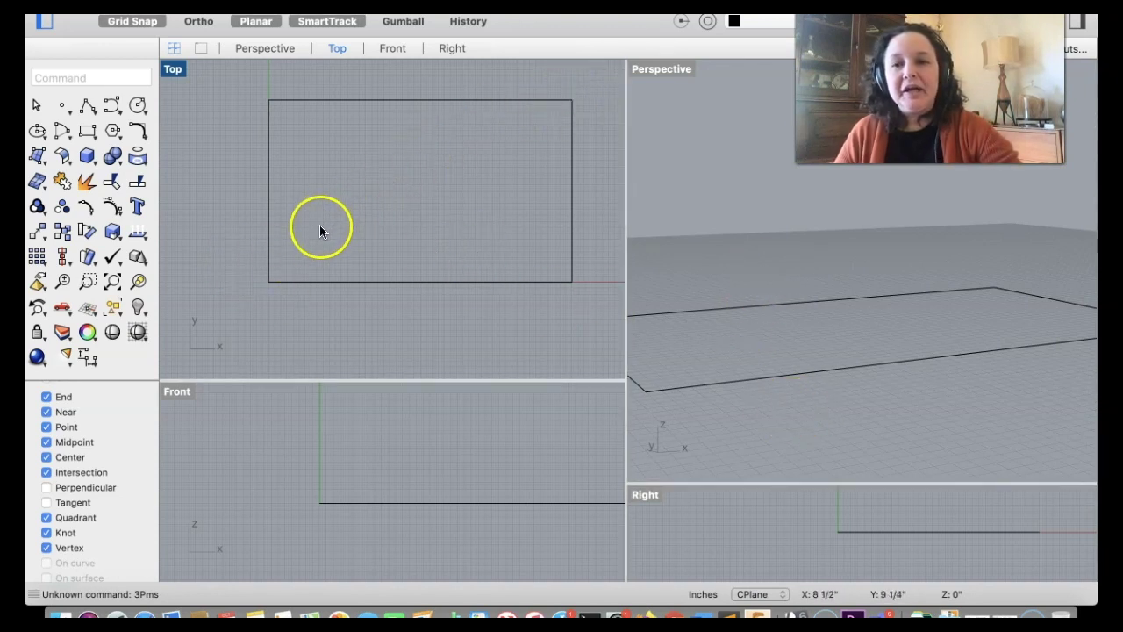
left_click(300, 124)
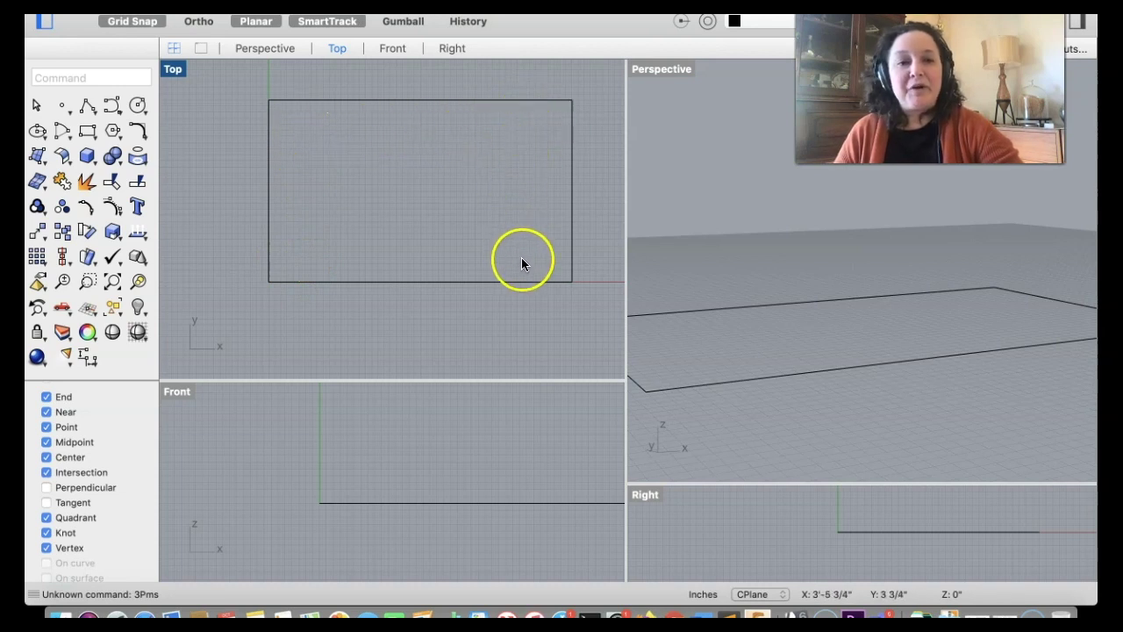
left_click(482, 281)
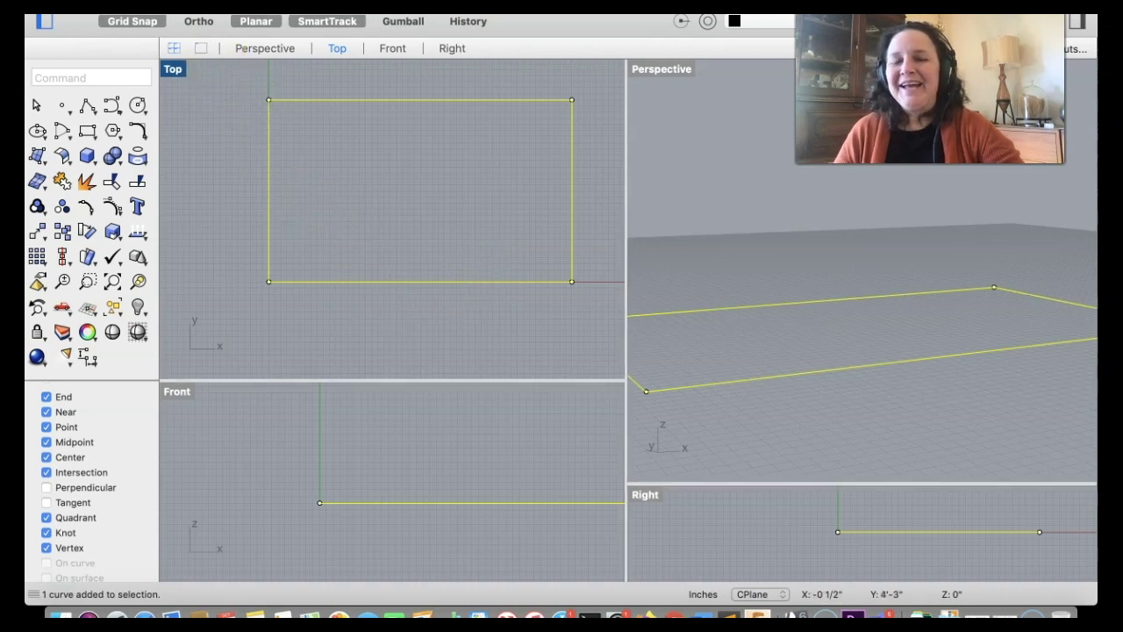
left_click(268, 1)
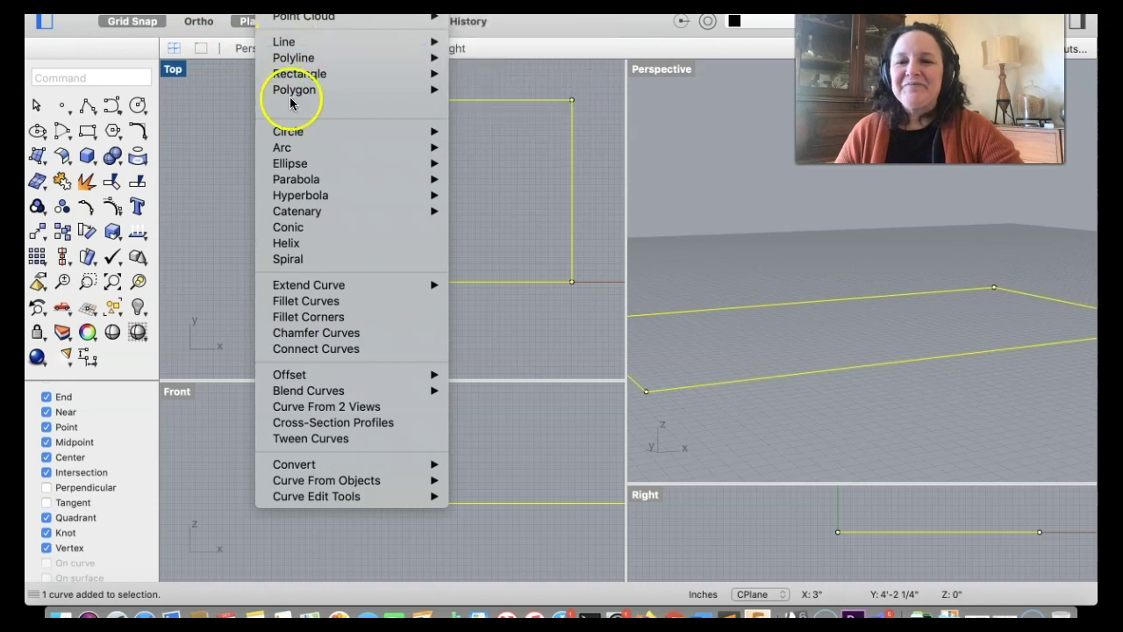
mouse_move(329, 379)
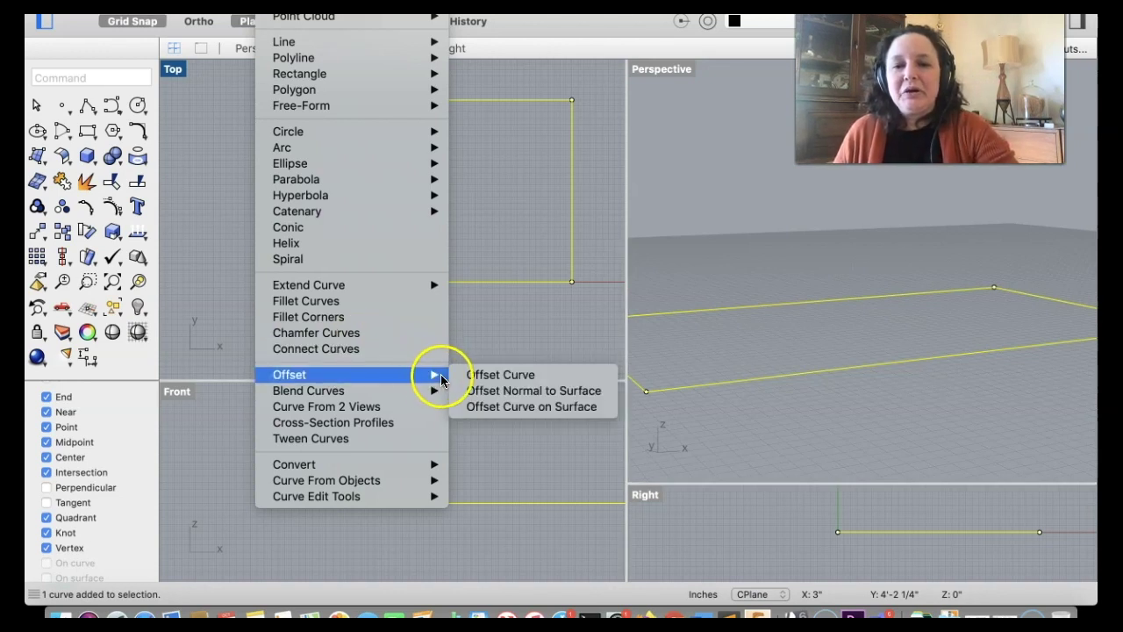
left_click(472, 376)
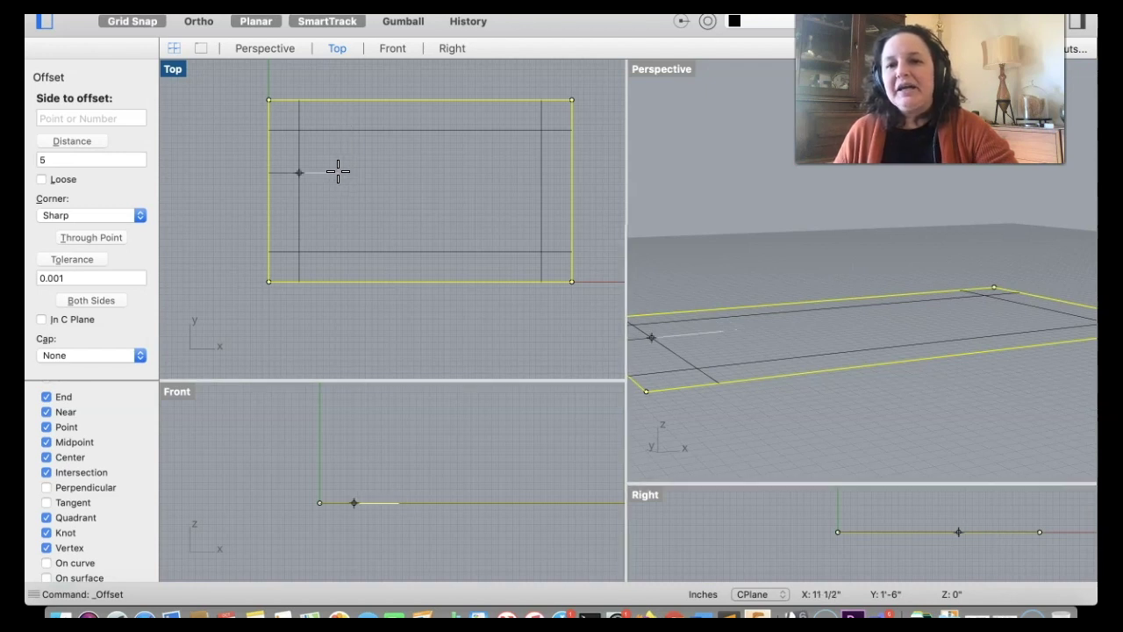
left_click(323, 156)
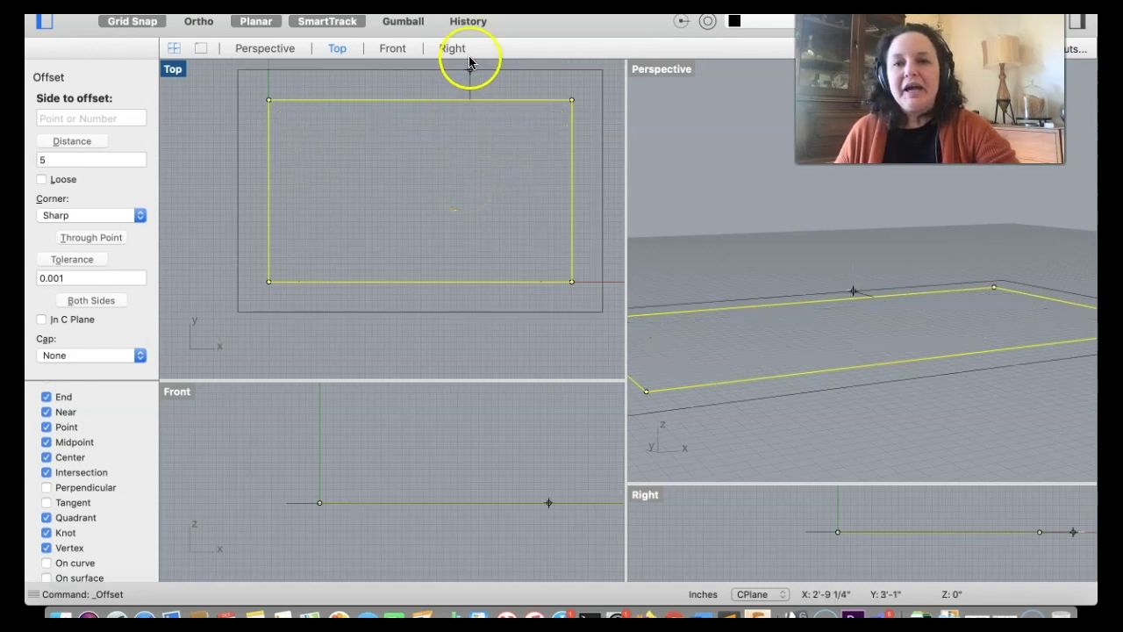
left_click(459, 143)
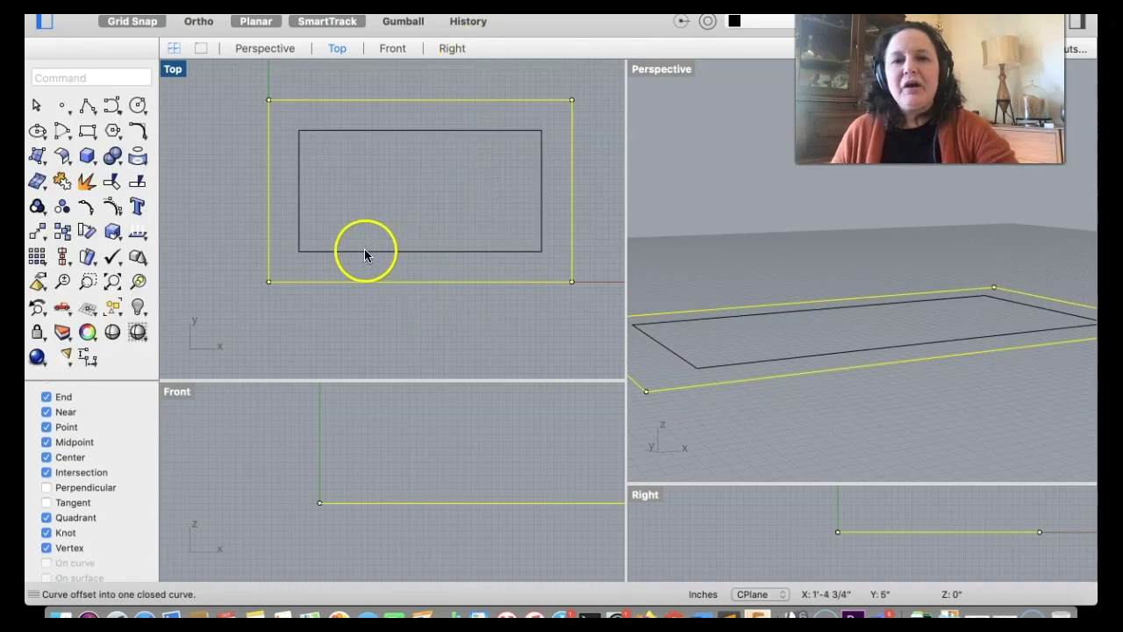
left_click(307, 325)
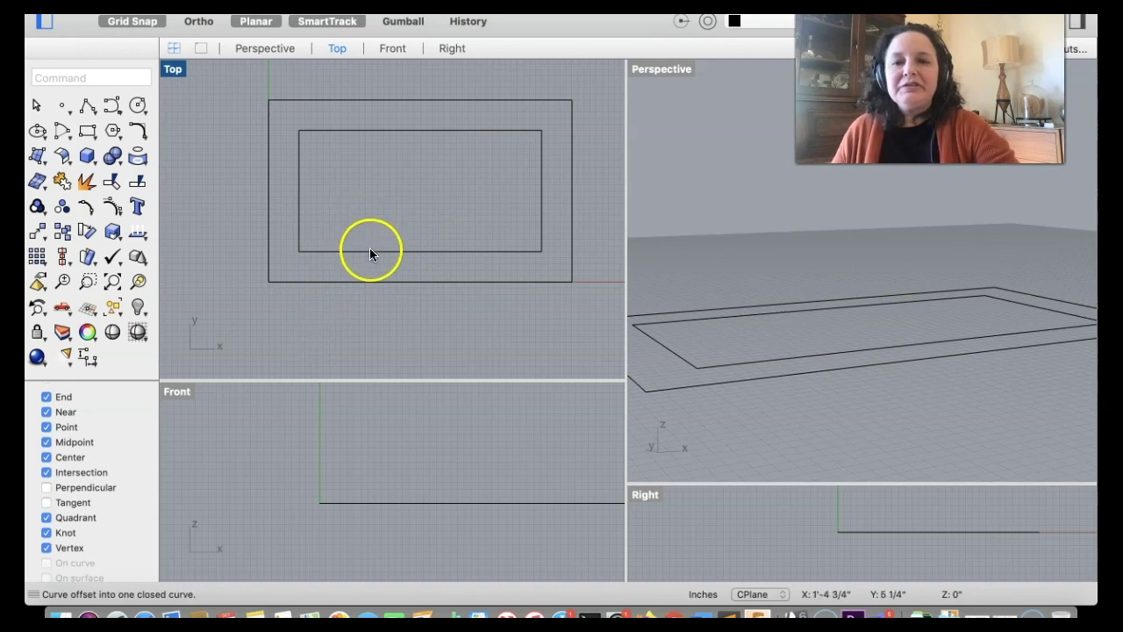
Step: Draw a circle with a 1 1/2 inch radius centred on the inner rectangle's upper-left corner in the Top view
left_click(296, 255)
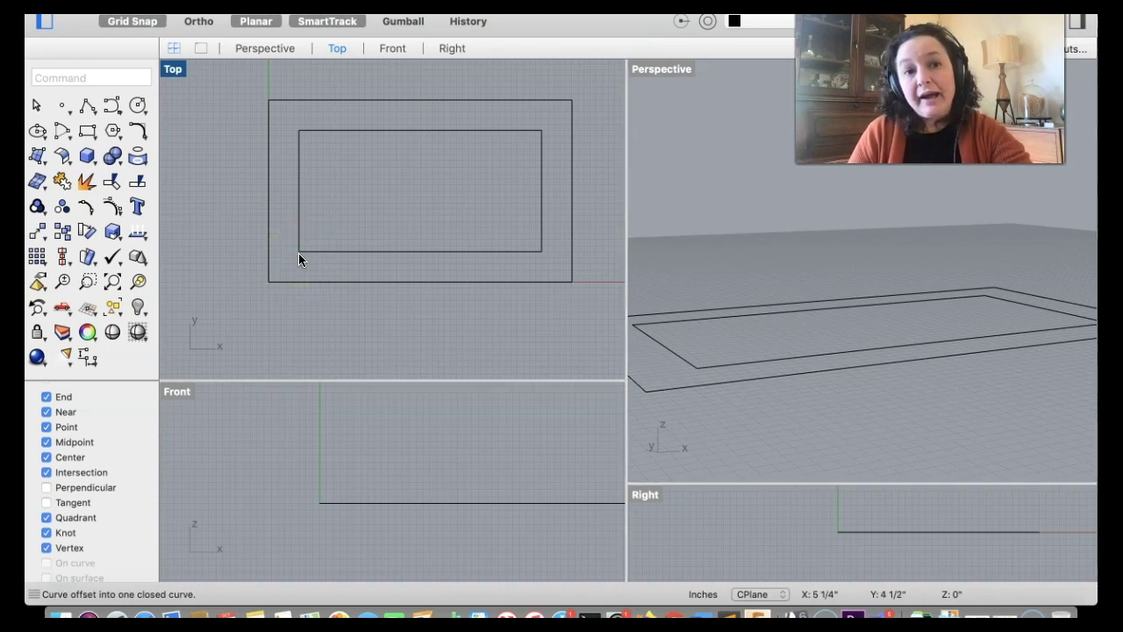
left_click(296, 263)
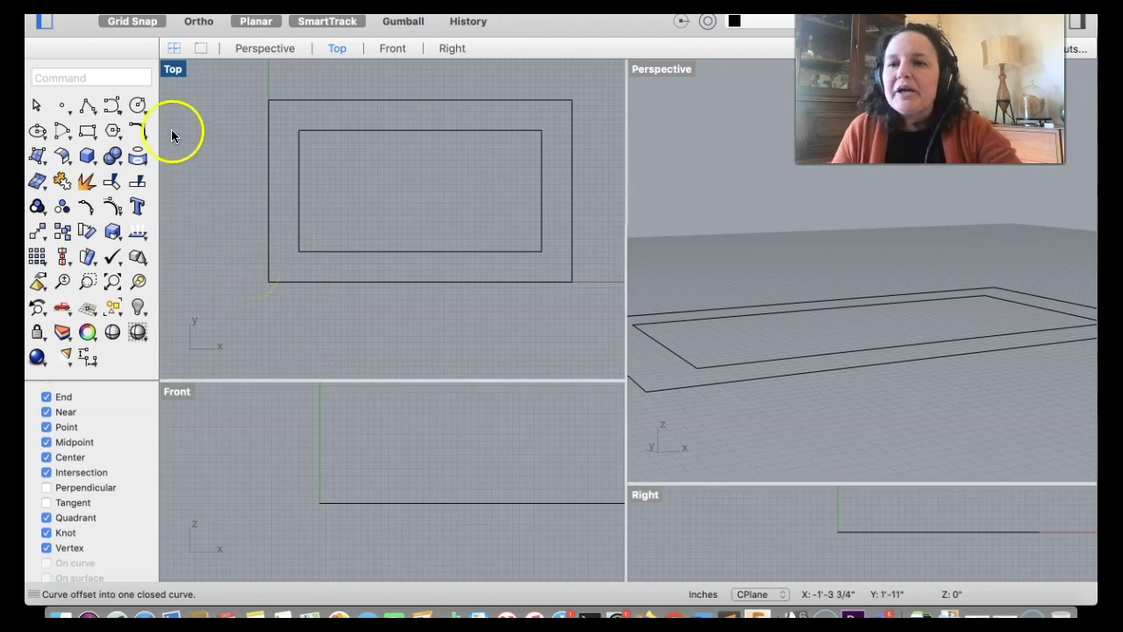
left_click(137, 107)
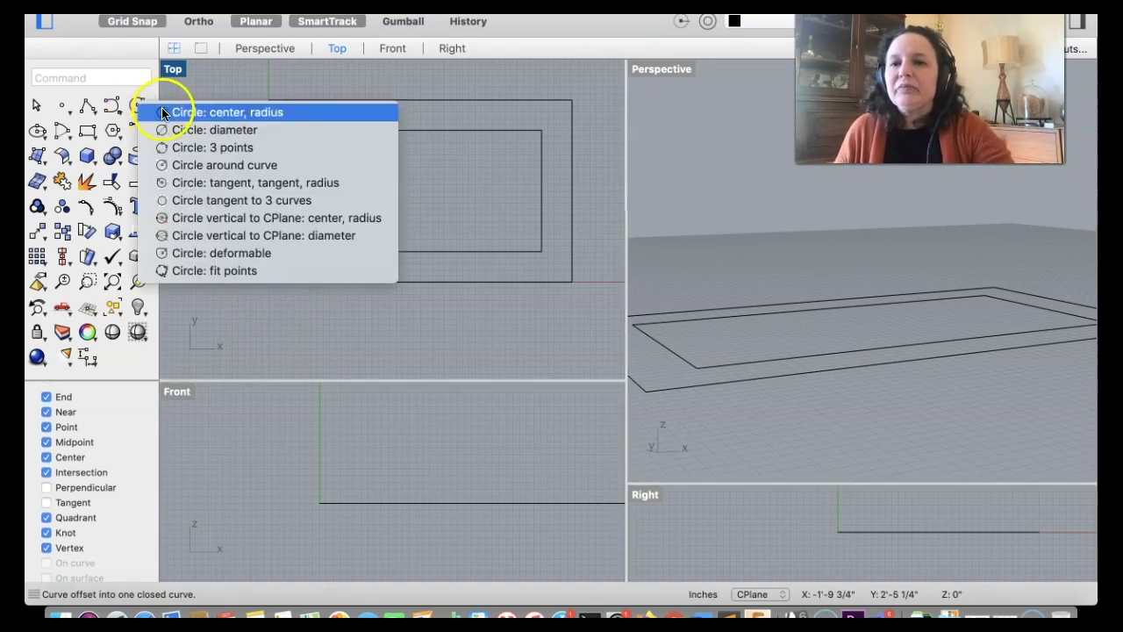
left_click(163, 113)
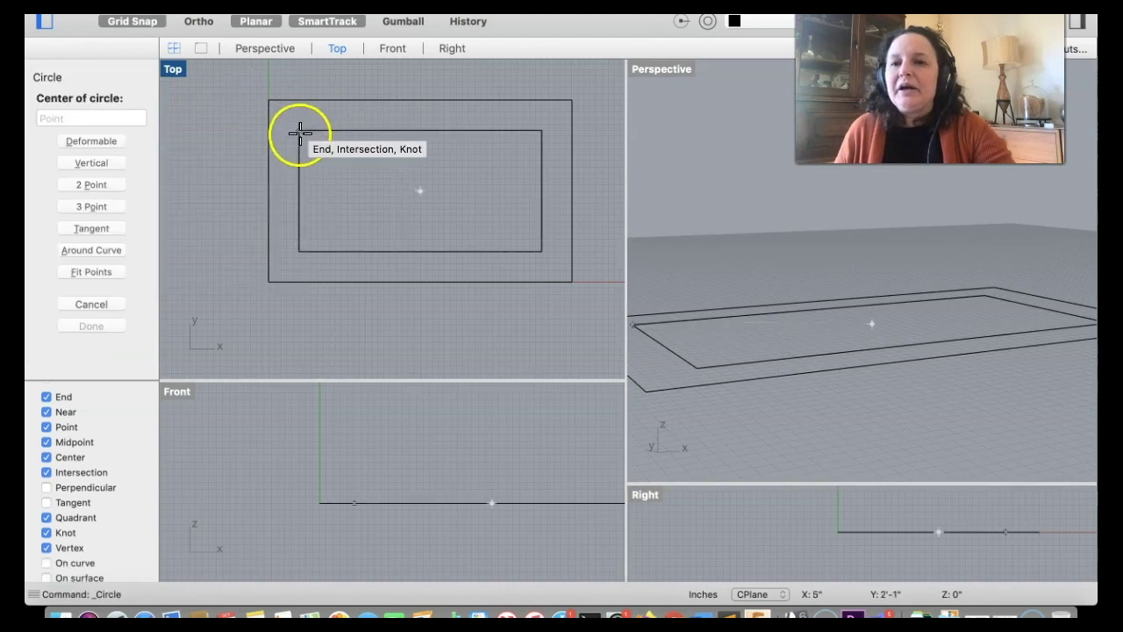
scroll(299, 131, "up", 8)
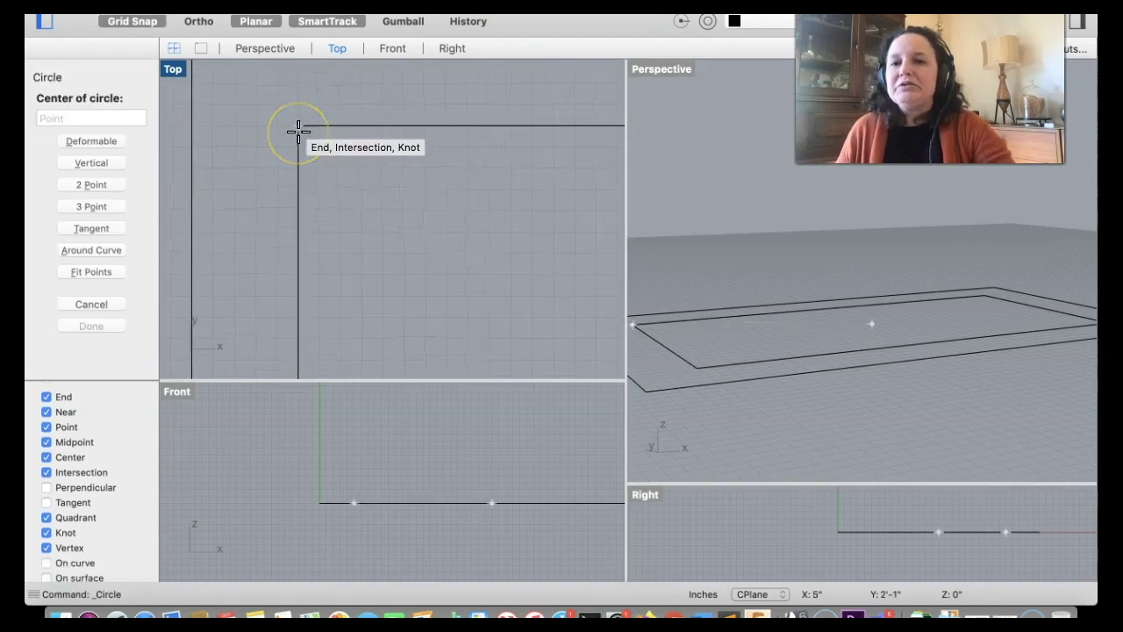
left_click(298, 126)
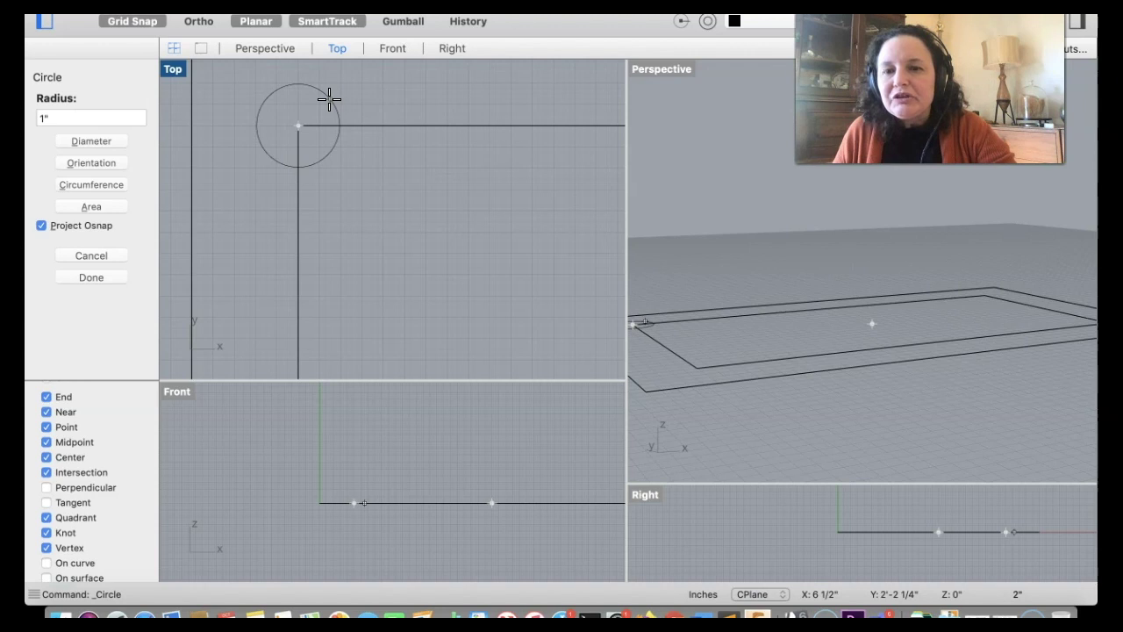
left_click_drag(329, 99, 301, 80)
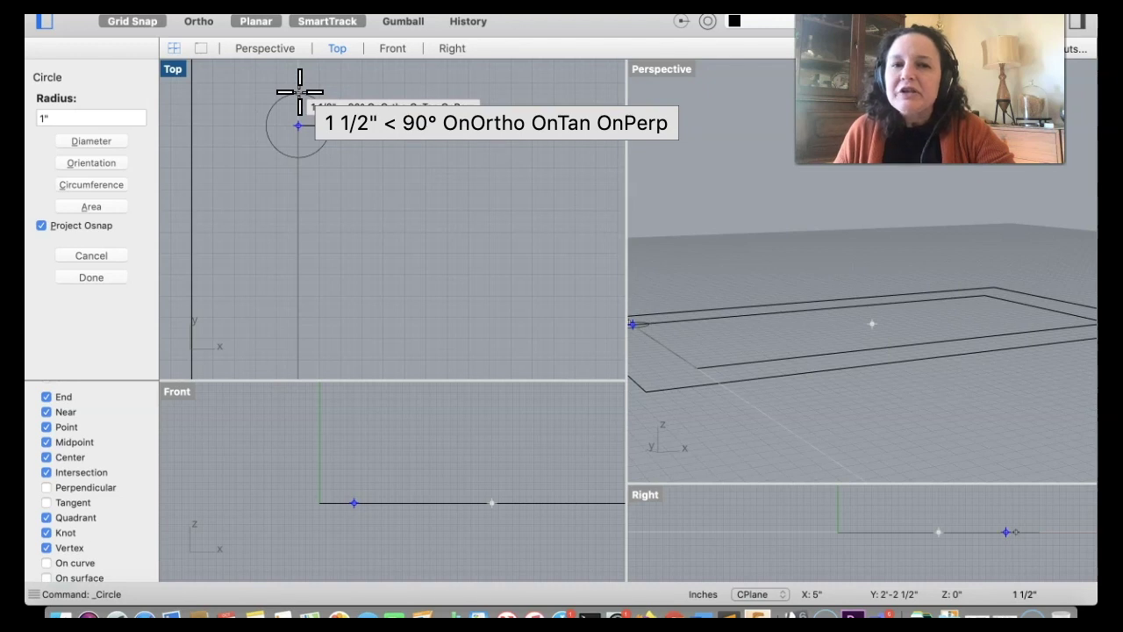
left_click(300, 91)
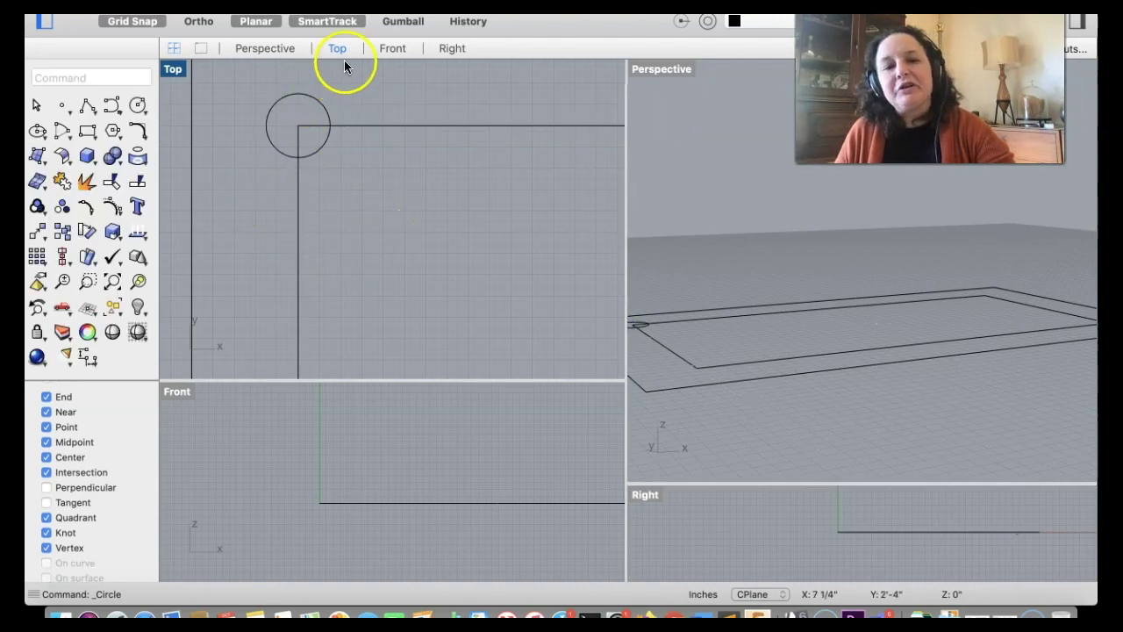
scroll(397, 209, "down", 6)
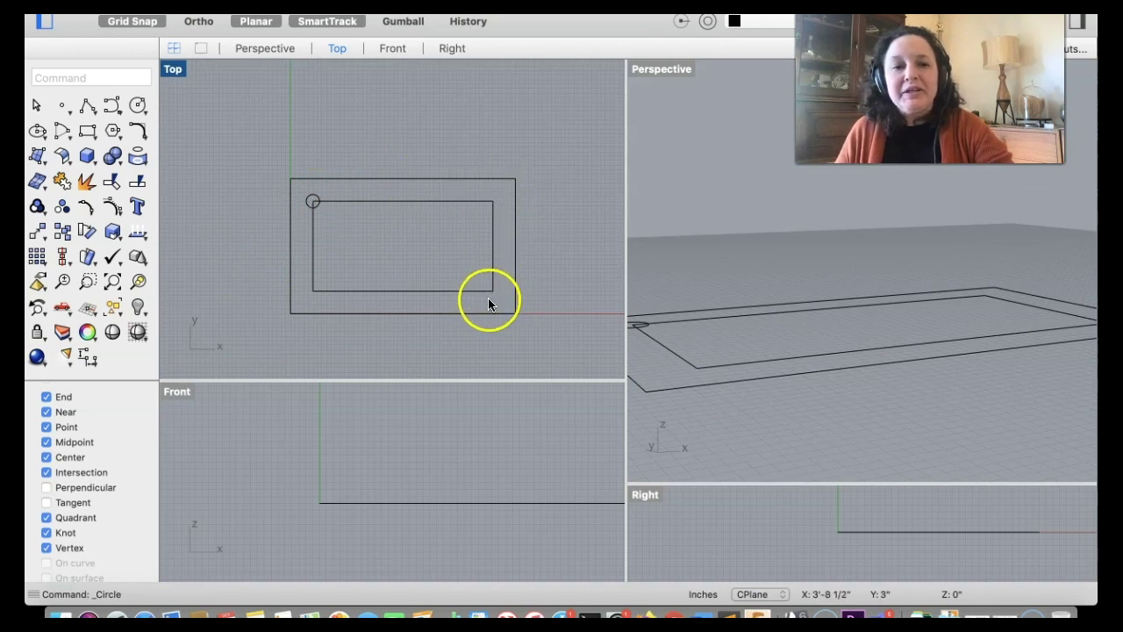
Step: Offset the inner rectangle 1 inch toward its outside with sharp corners
left_click(358, 201)
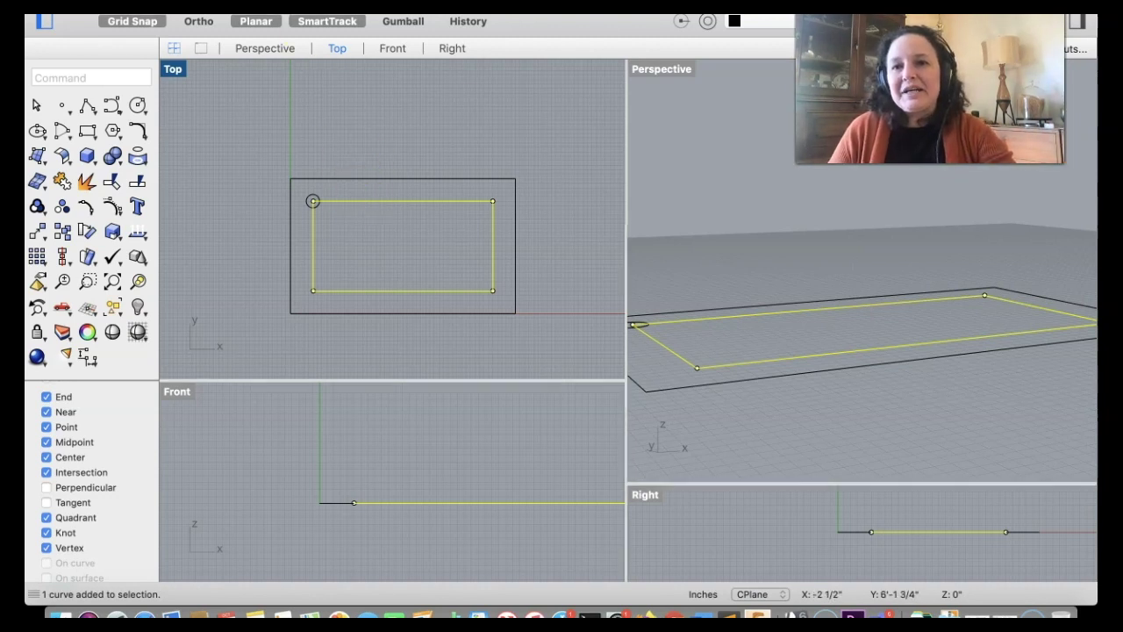
left_click(277, 7)
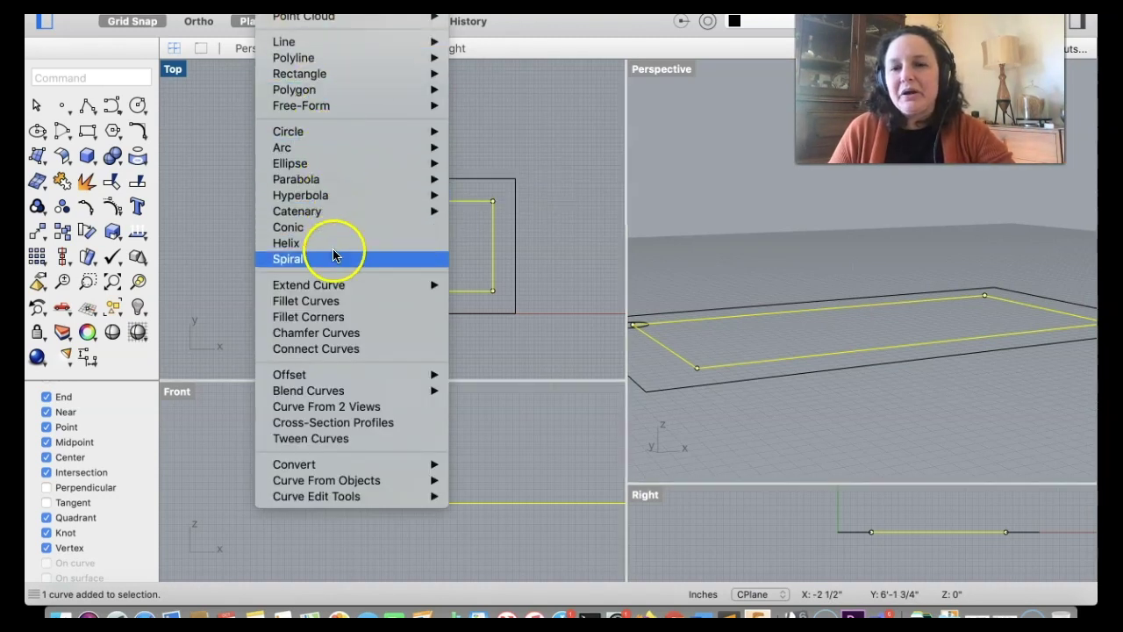
mouse_move(360, 375)
left_click(472, 375)
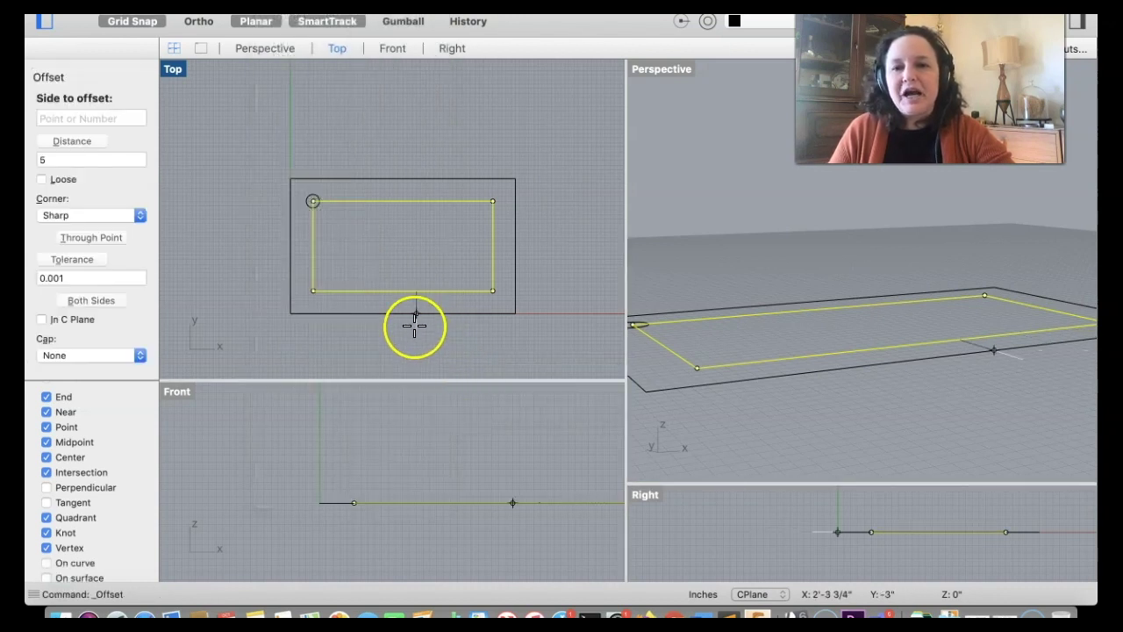
left_click(55, 158)
type("1")
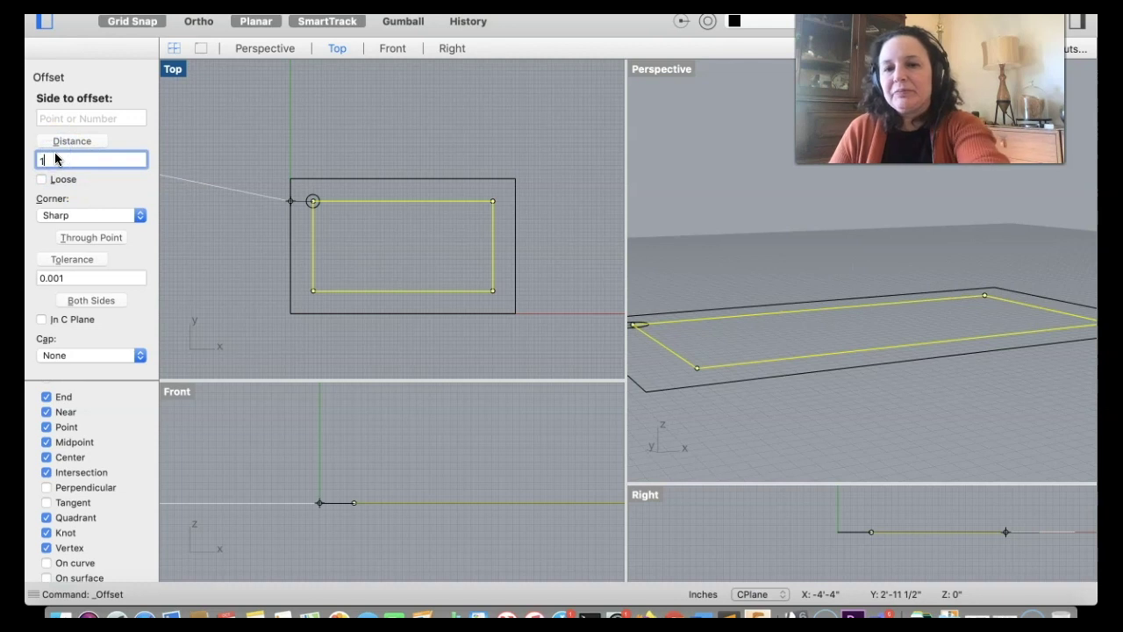
left_click(357, 311)
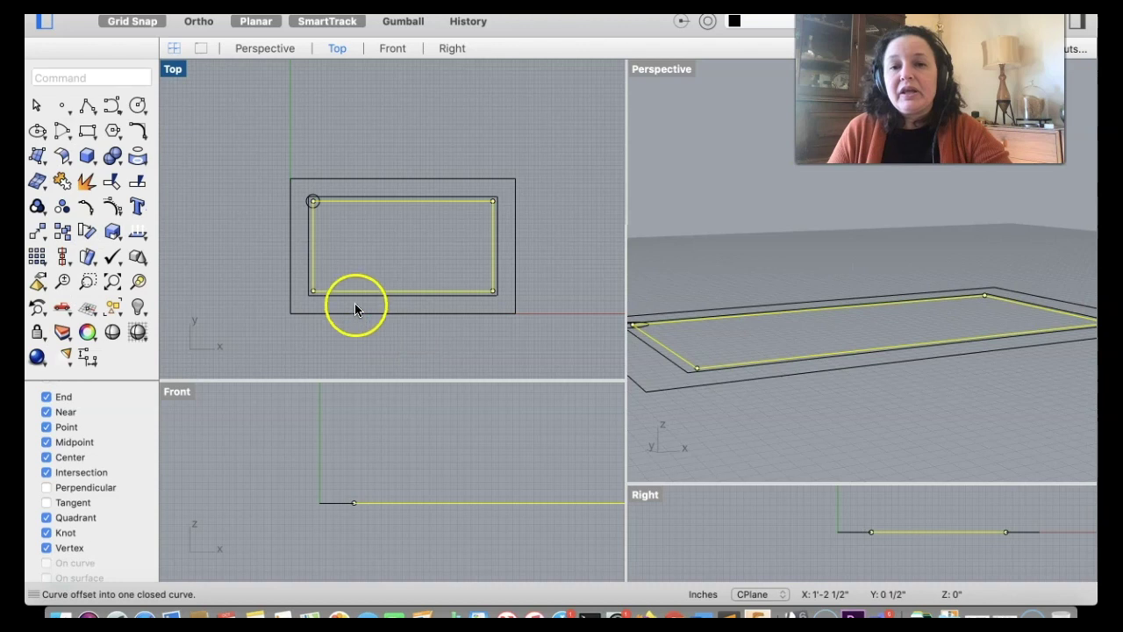
scroll(355, 299, "up", 4)
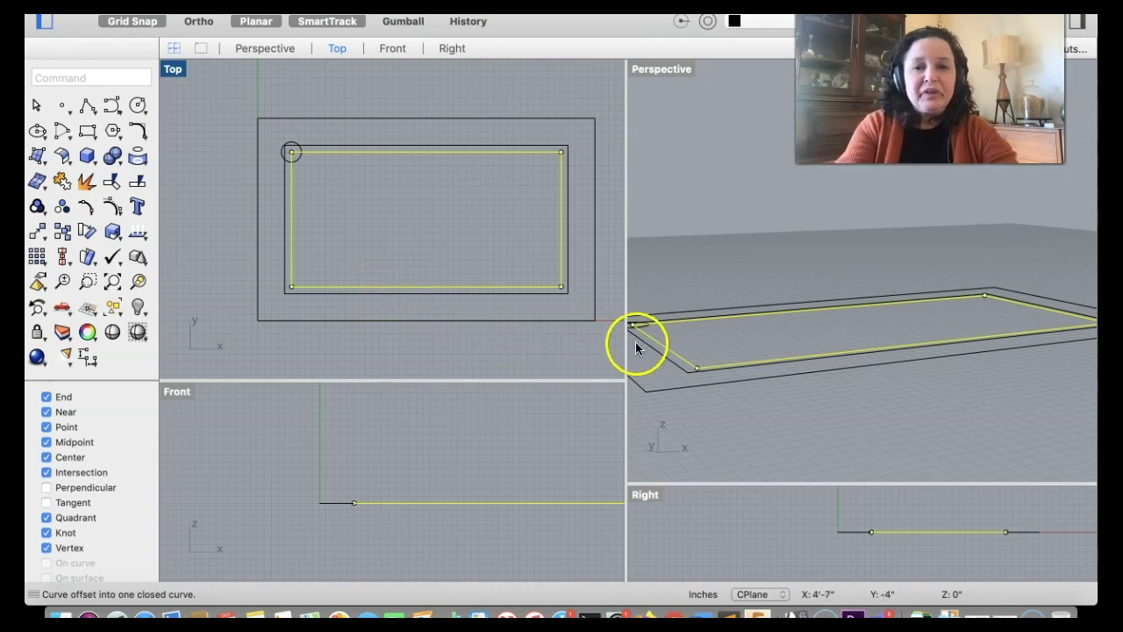
left_click(441, 294, "shift")
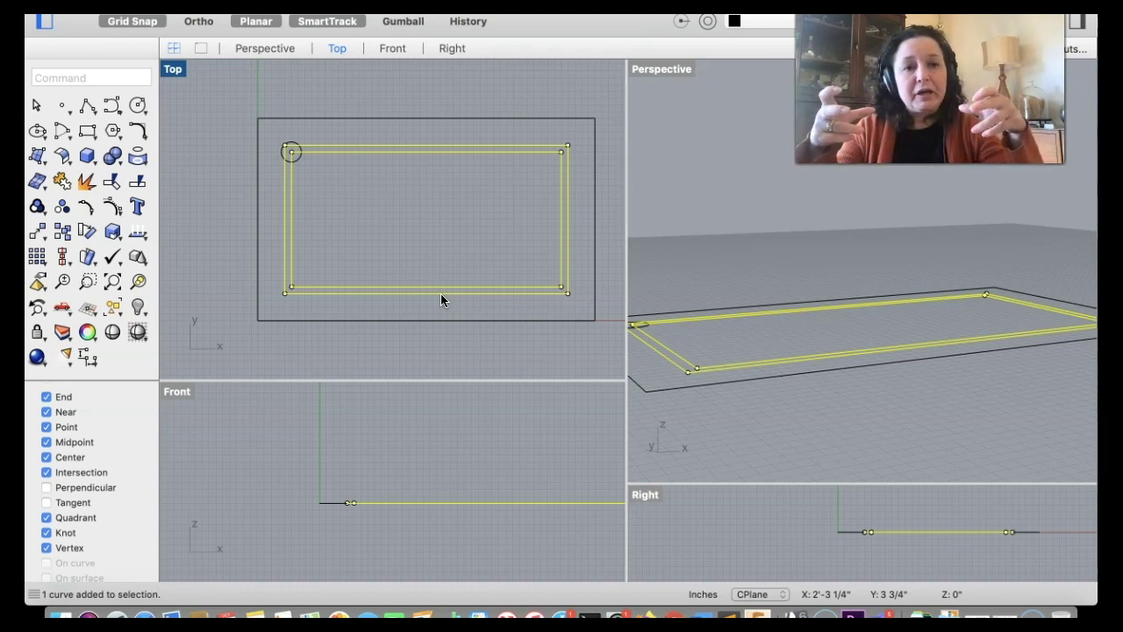
left_click(453, 222)
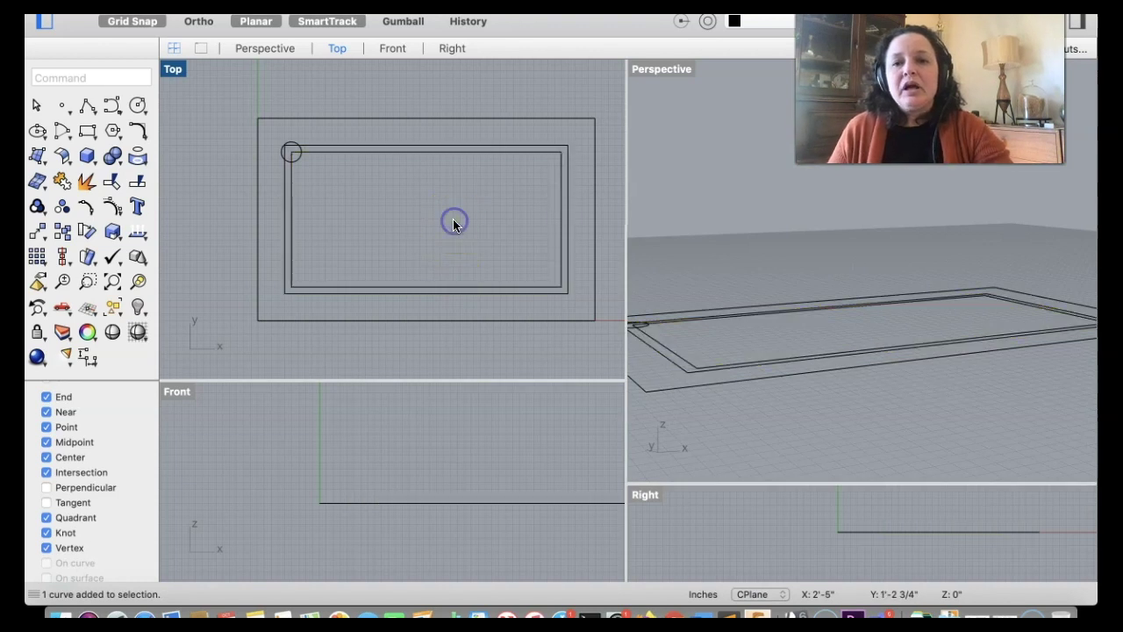
left_click(295, 151)
key("F10")
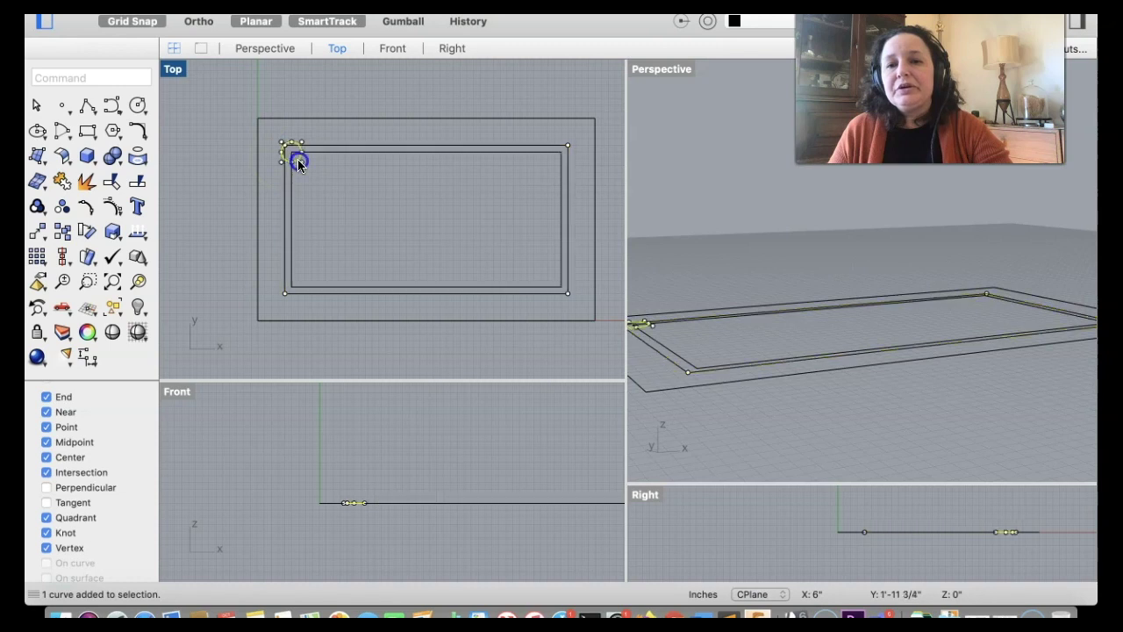
key("Escape")
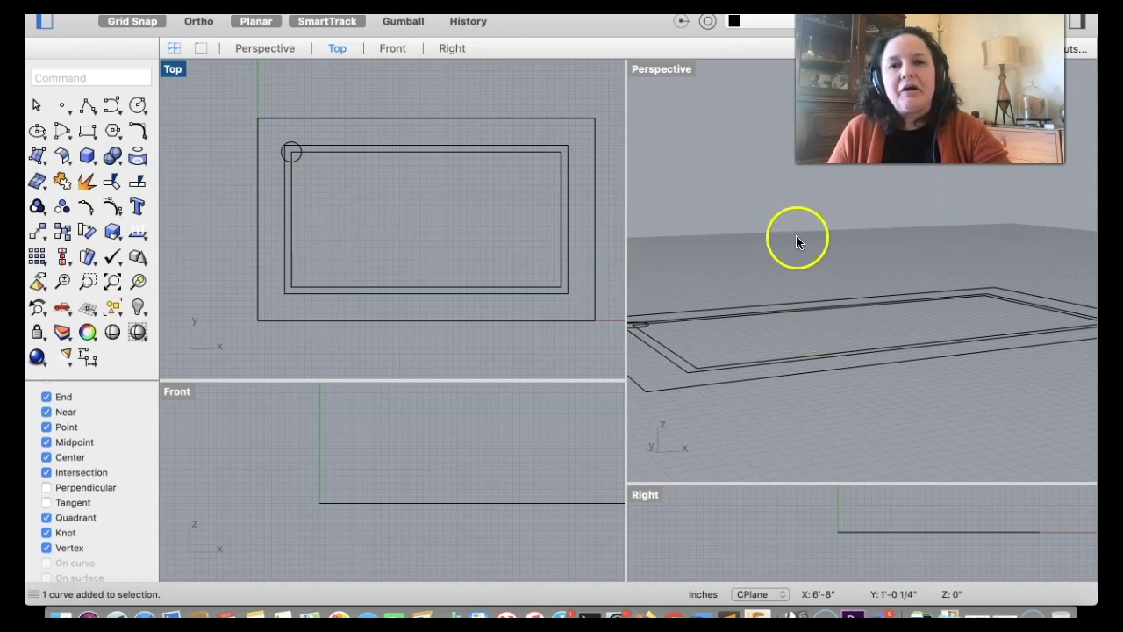
Step: Move the three rectangle curves to Layer 01, leaving the circle on the Default layer, and deselect them
left_click(1079, 22)
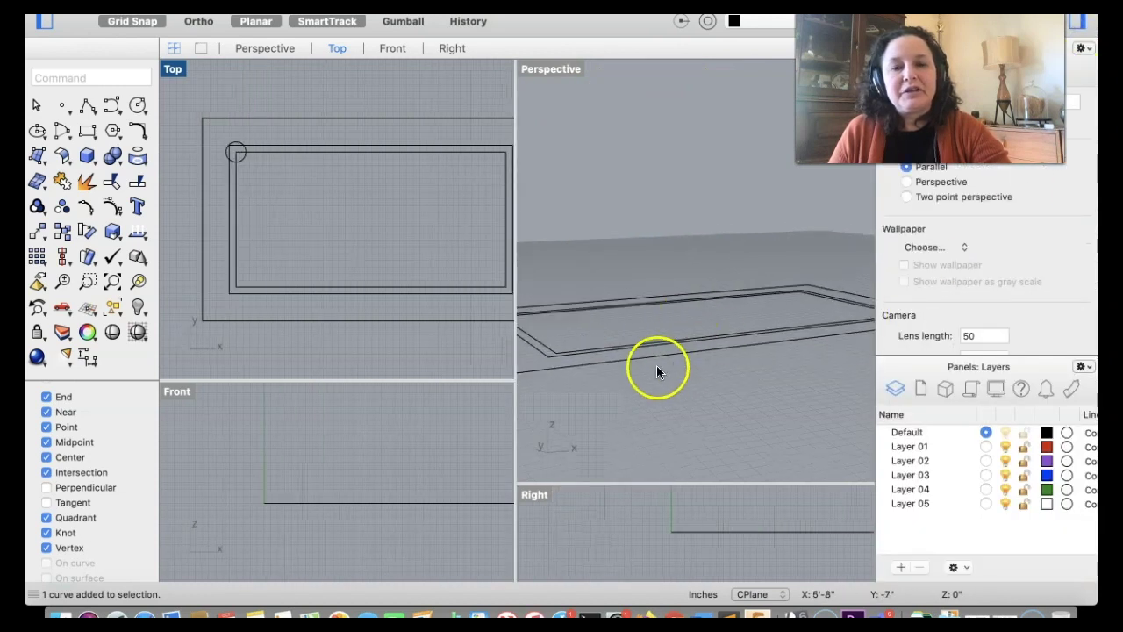
left_click_drag(827, 258, 730, 347)
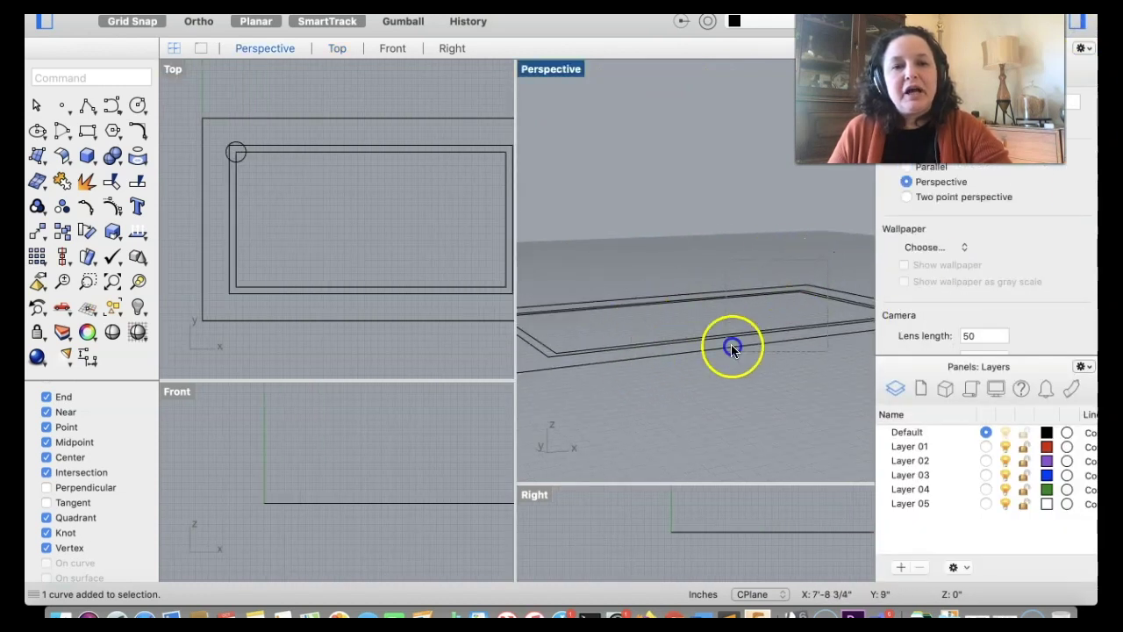
left_click_drag(678, 388, 678, 388)
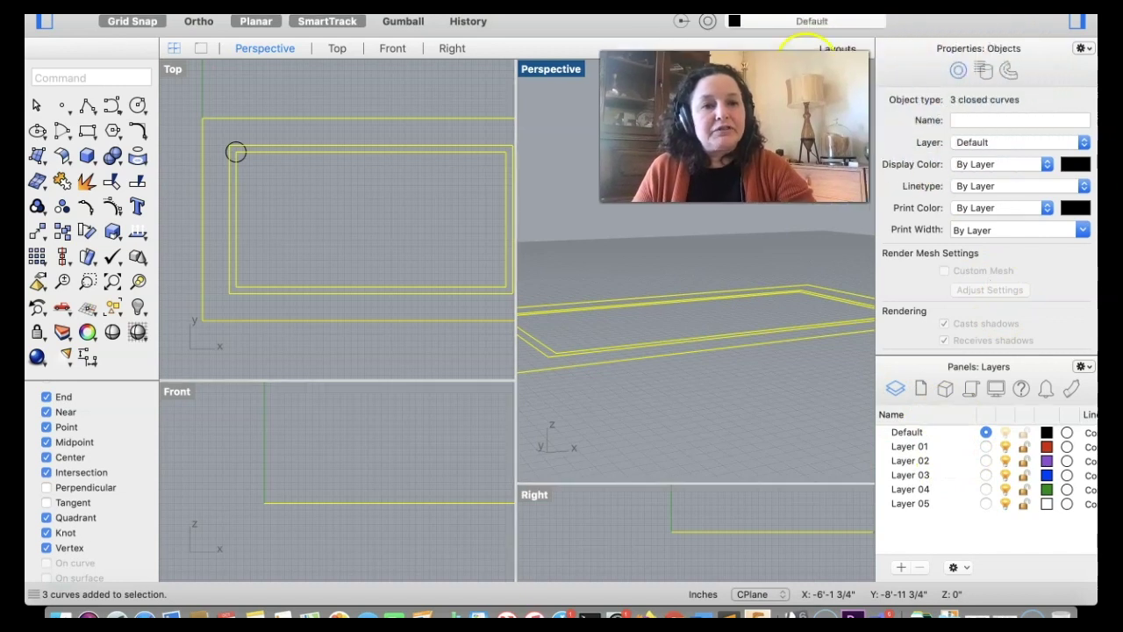
left_click(1077, 23)
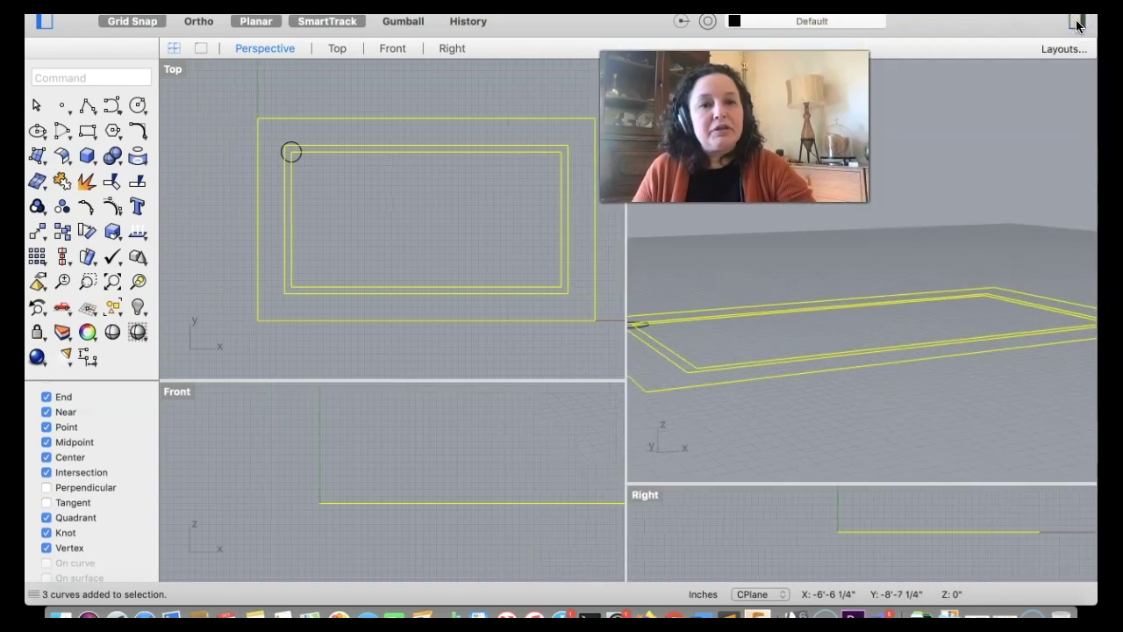
left_click(1078, 23)
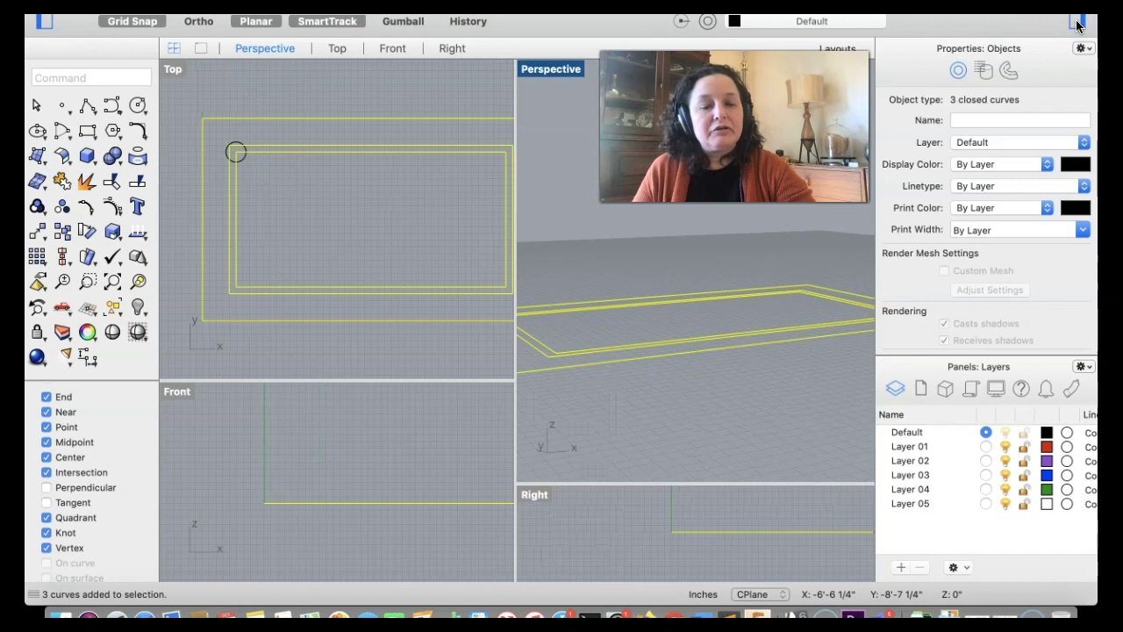
right_click(909, 448)
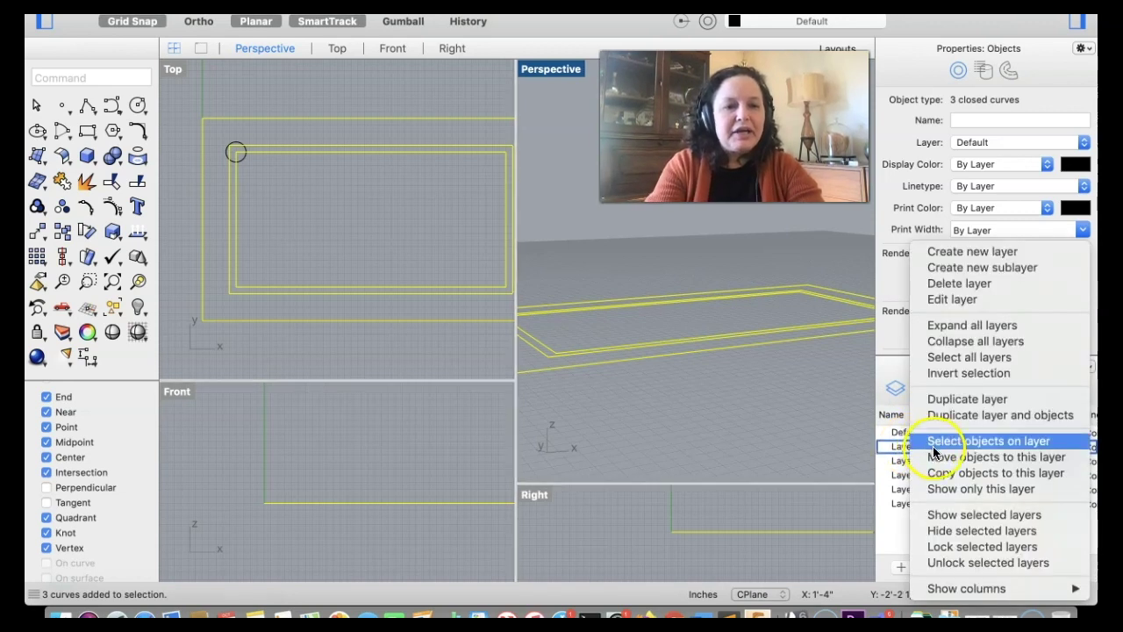
left_click(943, 457)
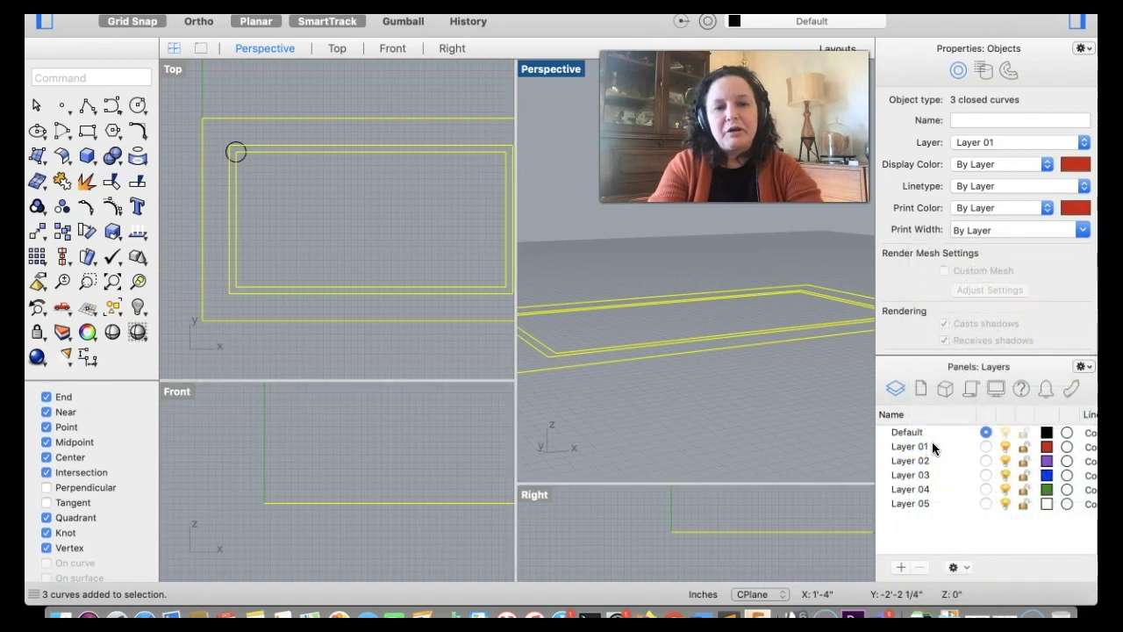
left_click(1008, 445)
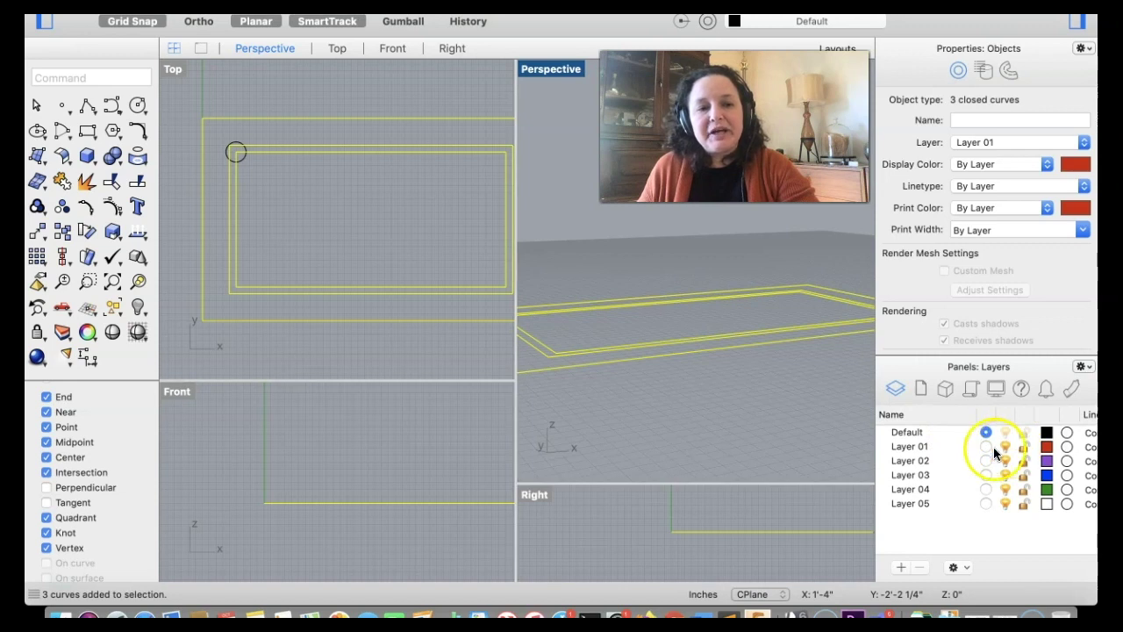
left_click(779, 379)
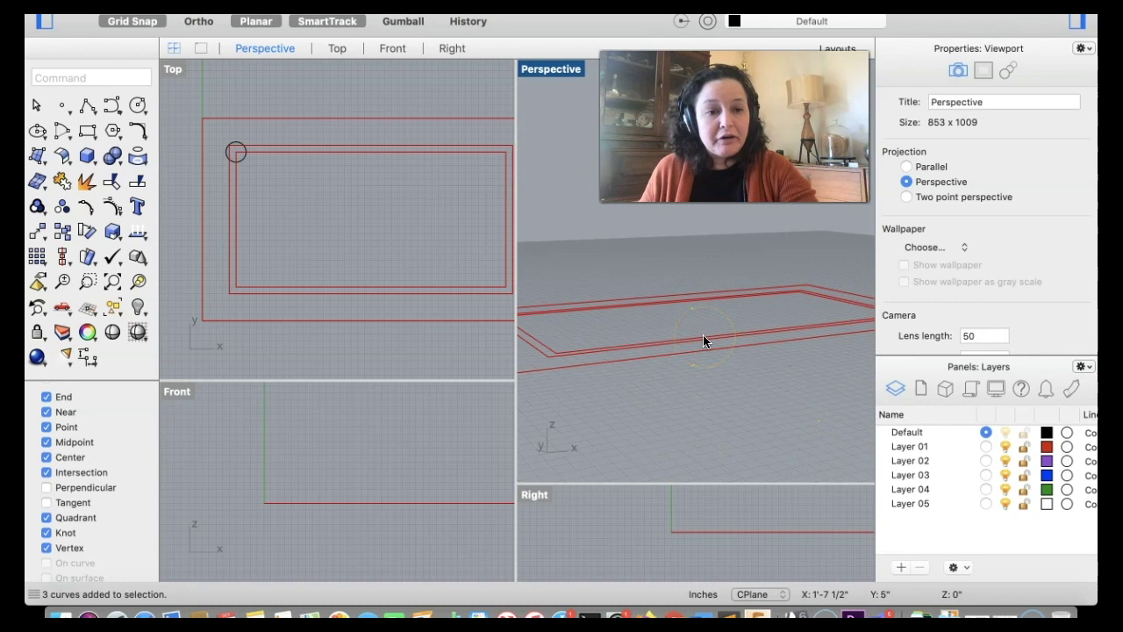
Step: Hide Layer 01 so that only the circle is displayed
left_click(1006, 446)
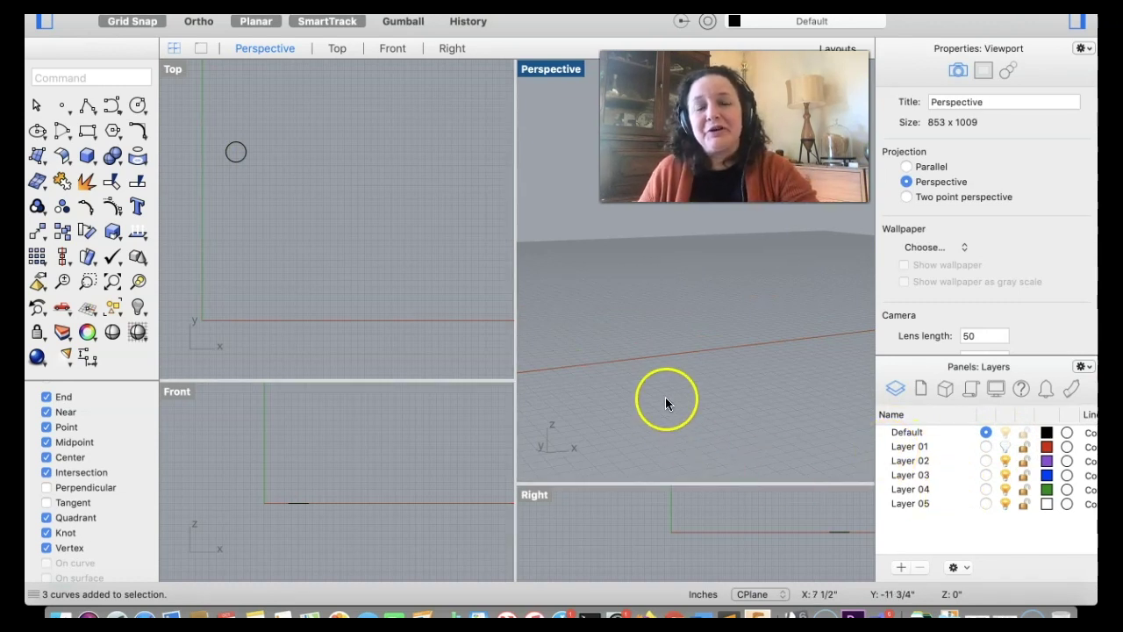
left_click(1004, 447)
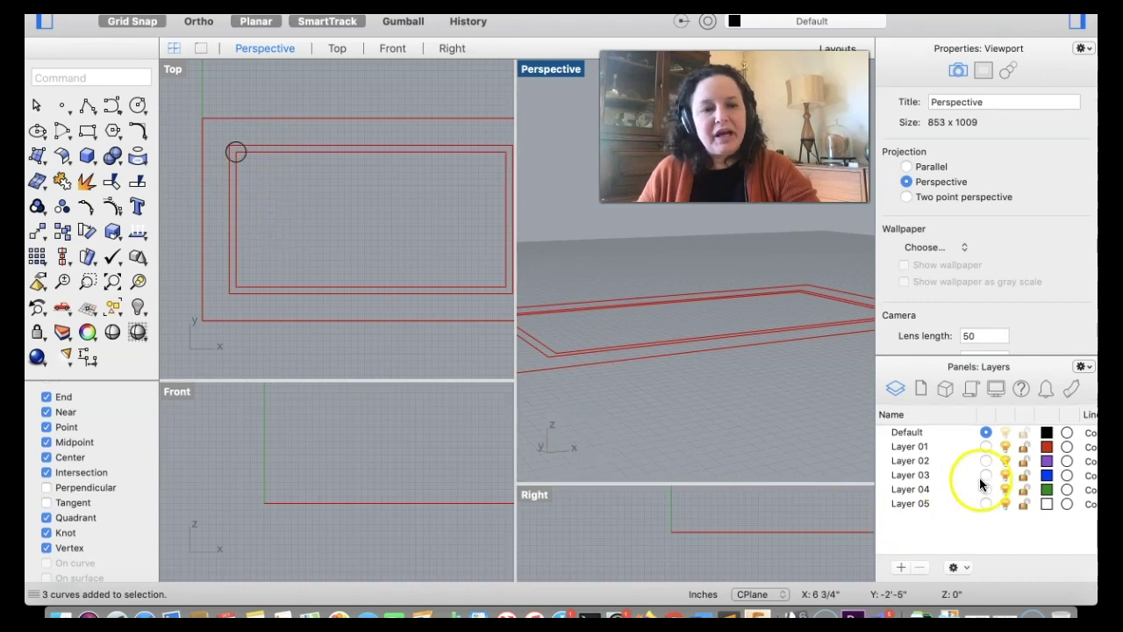
left_click(1005, 447)
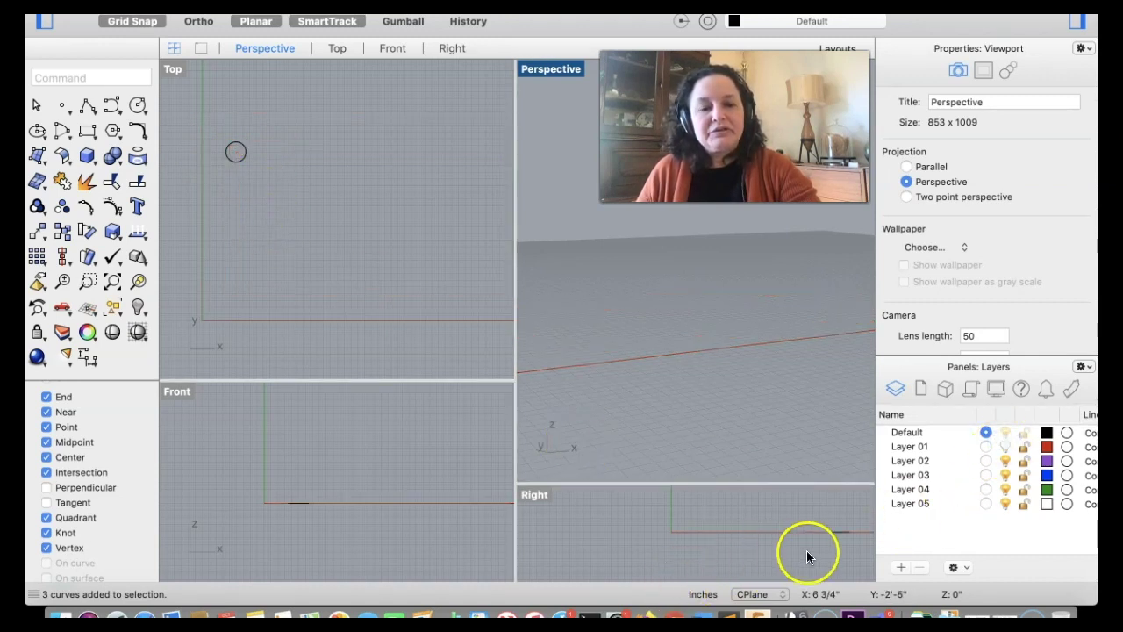
Step: Place a point object at the circle's centre in the Top view
scroll(308, 512, "down", 3)
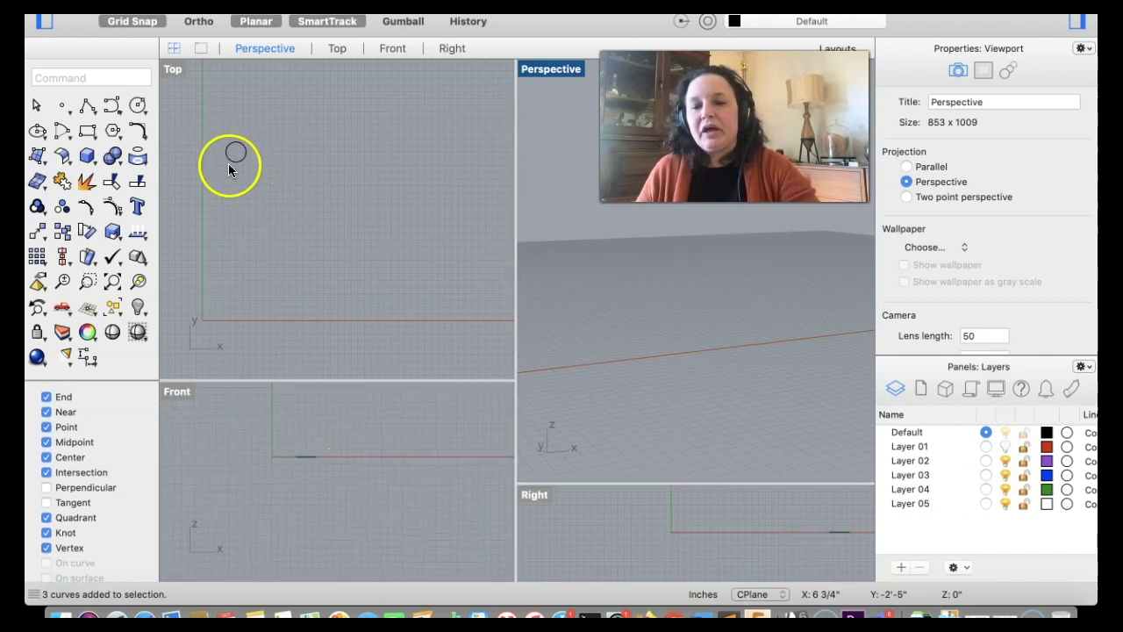
scroll(220, 167, "up", 5)
scroll(220, 169, "up", 2)
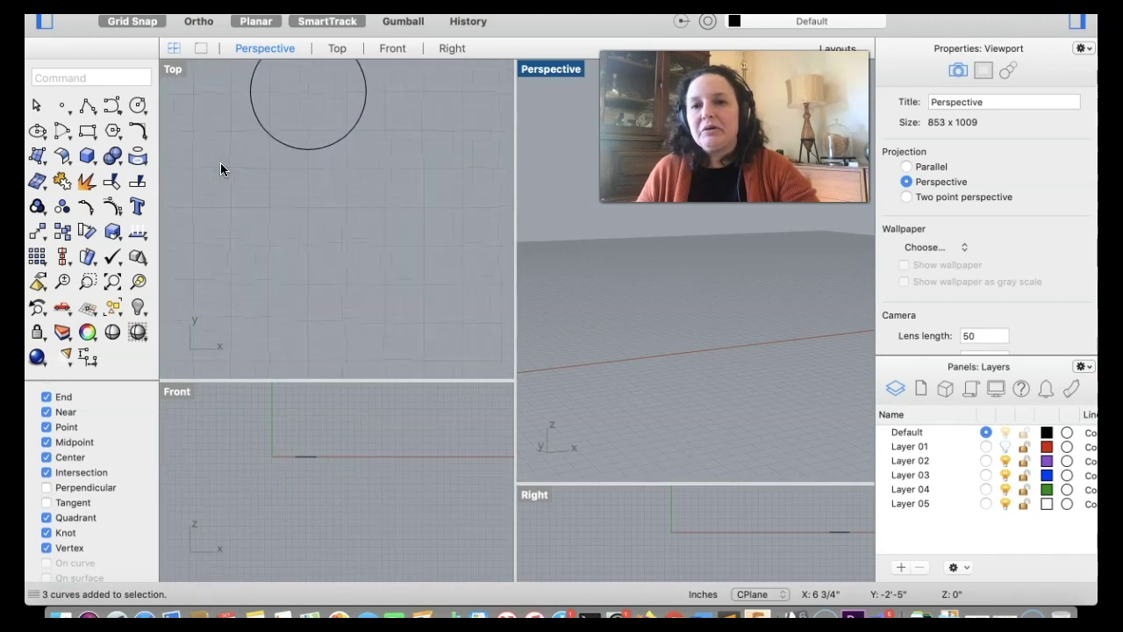
left_click(61, 105)
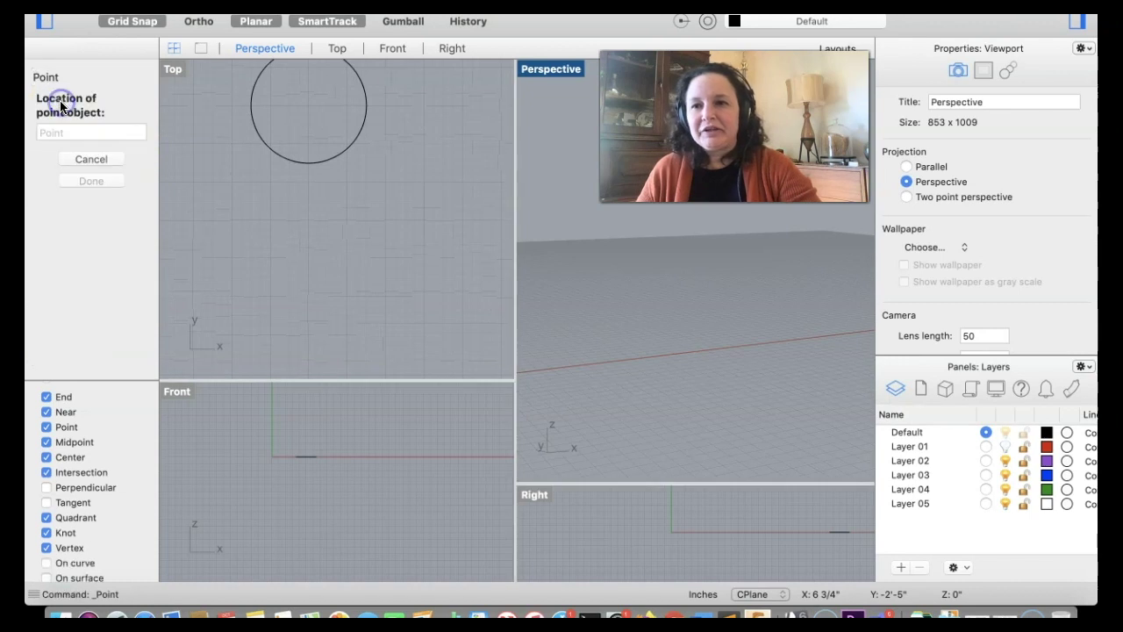
left_click(307, 106)
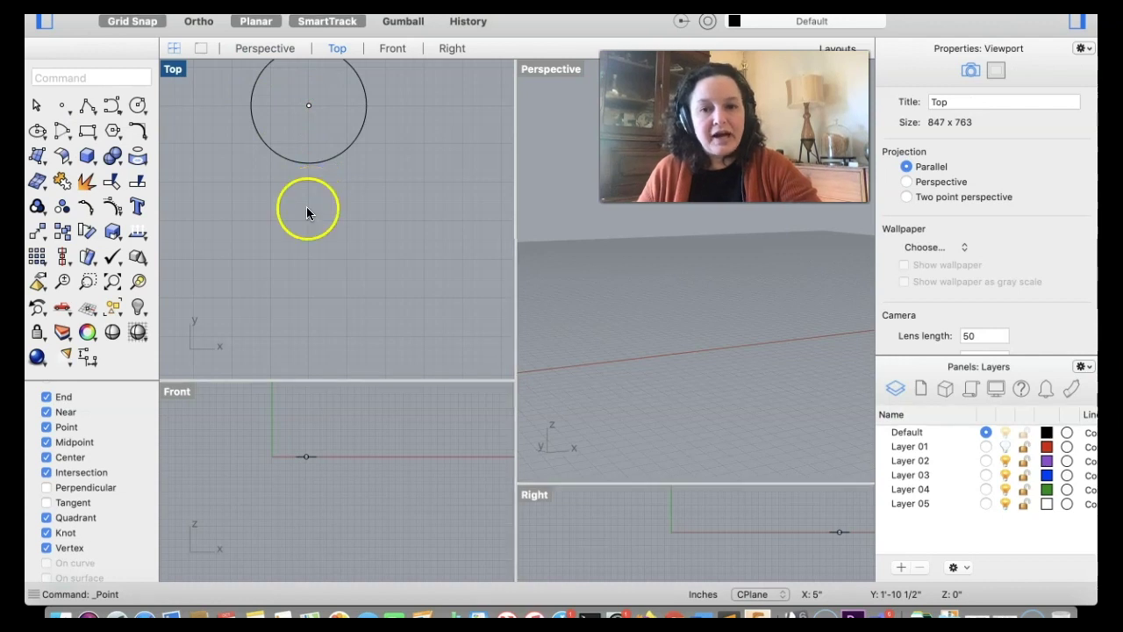
Step: Enlarge the Front viewport by shrinking the Top viewport, leaving free space below the circle
scroll(325, 233, "down", 3)
scroll(325, 235, "down", 1)
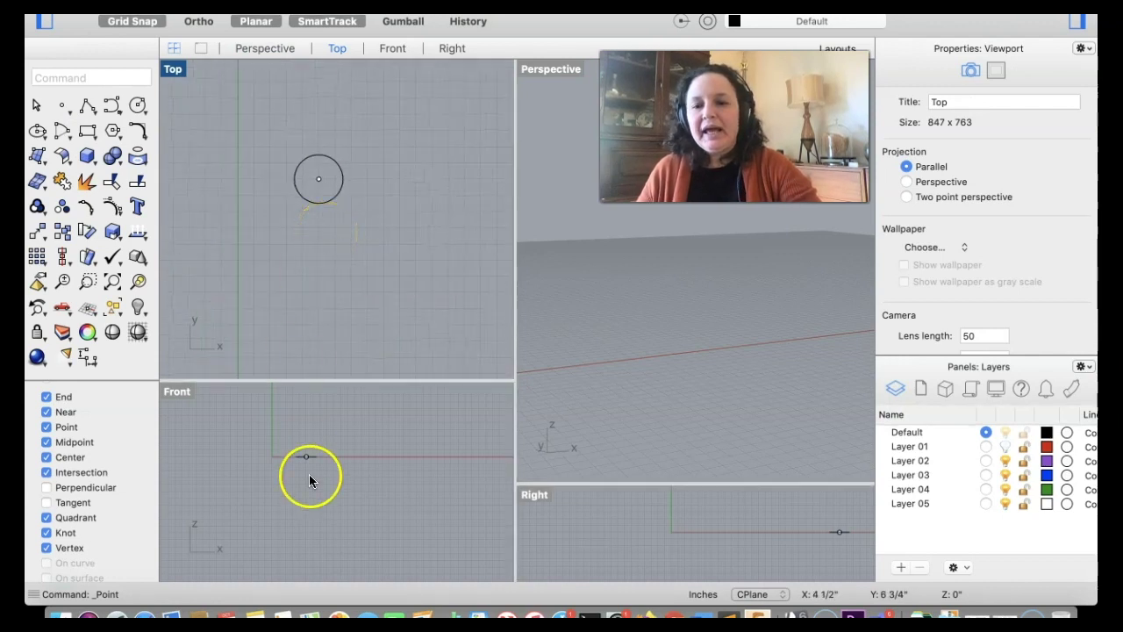
left_click_drag(351, 381, 373, 212)
scroll(331, 434, "left", 3)
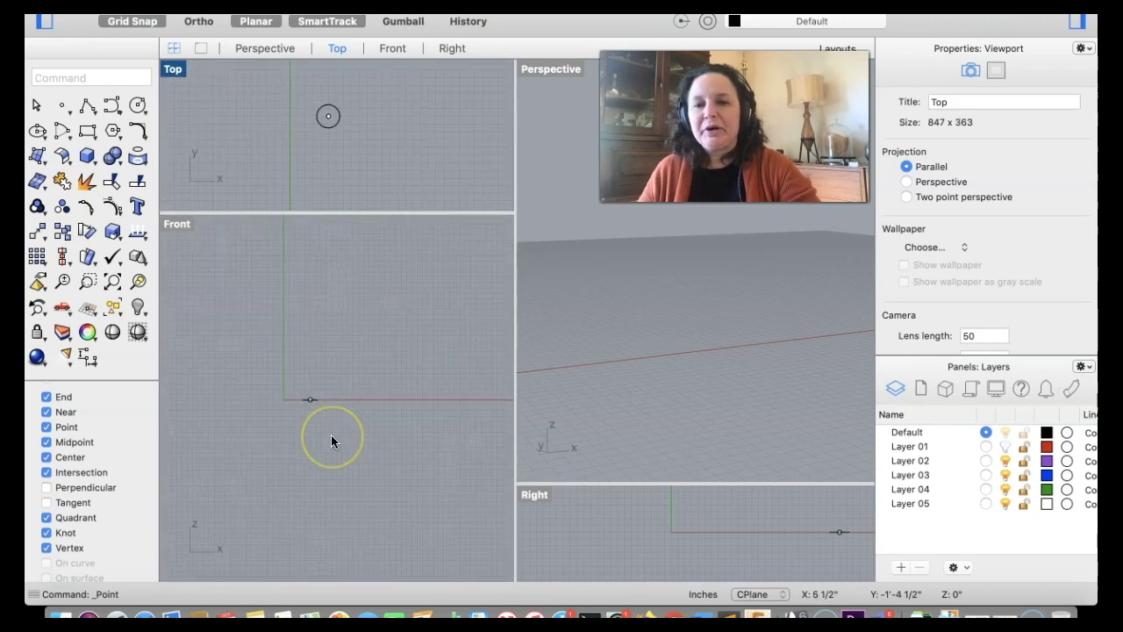
scroll(331, 435, "down", 1)
scroll(331, 433, "down", 5)
left_click(301, 432)
left_click(64, 180)
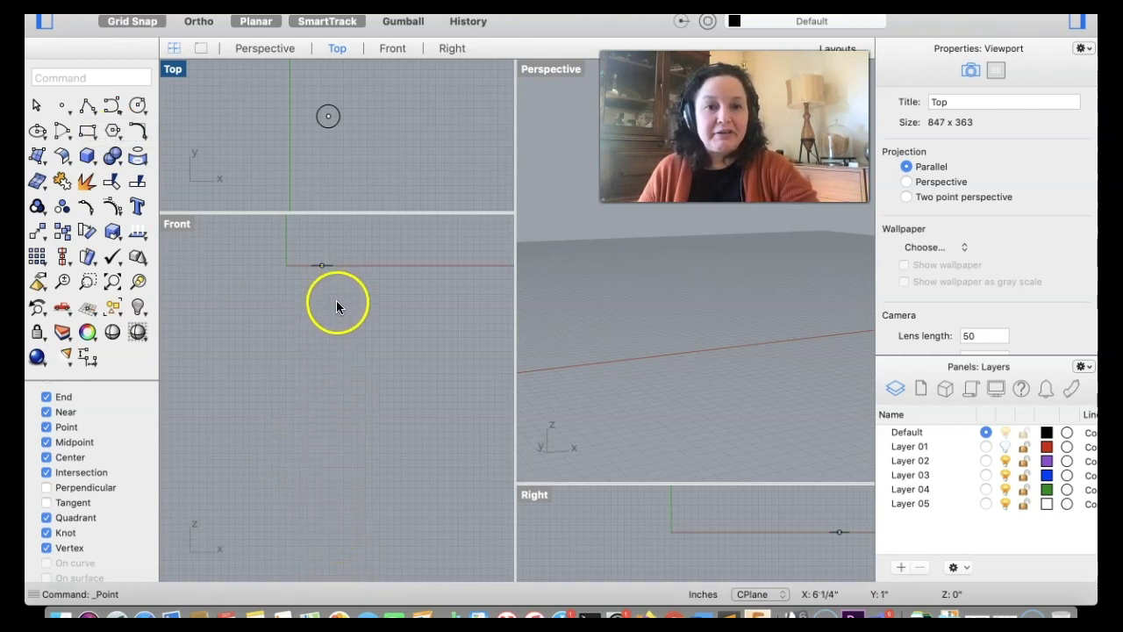
Step: Start a polyline at the circle's centre point in the Top view and turn on Ortho
left_click(88, 109)
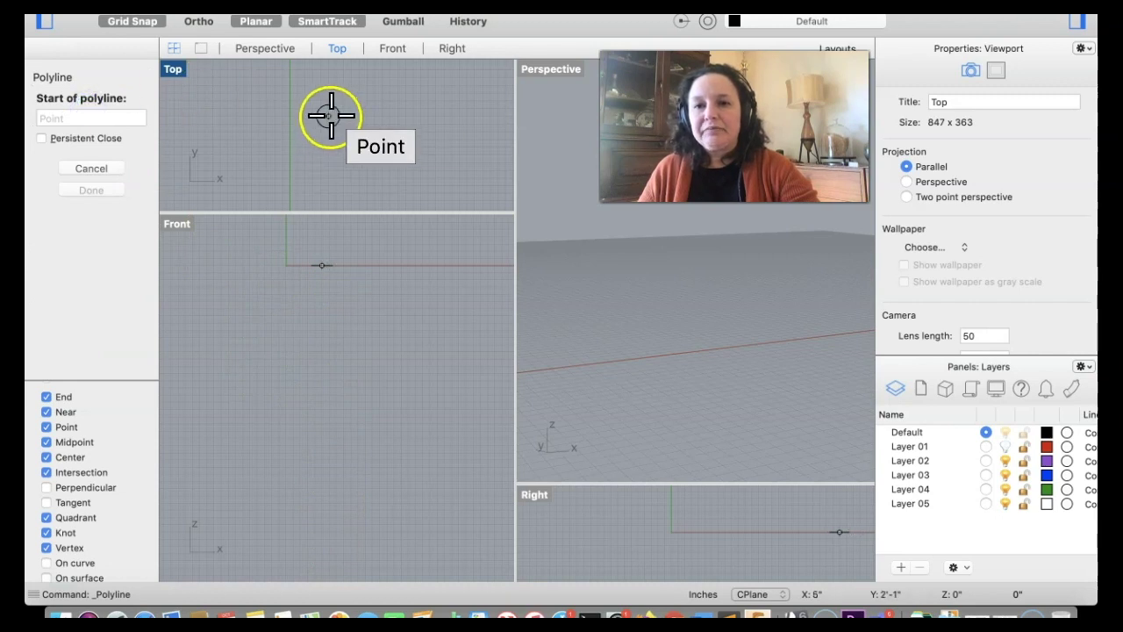
left_click(328, 115)
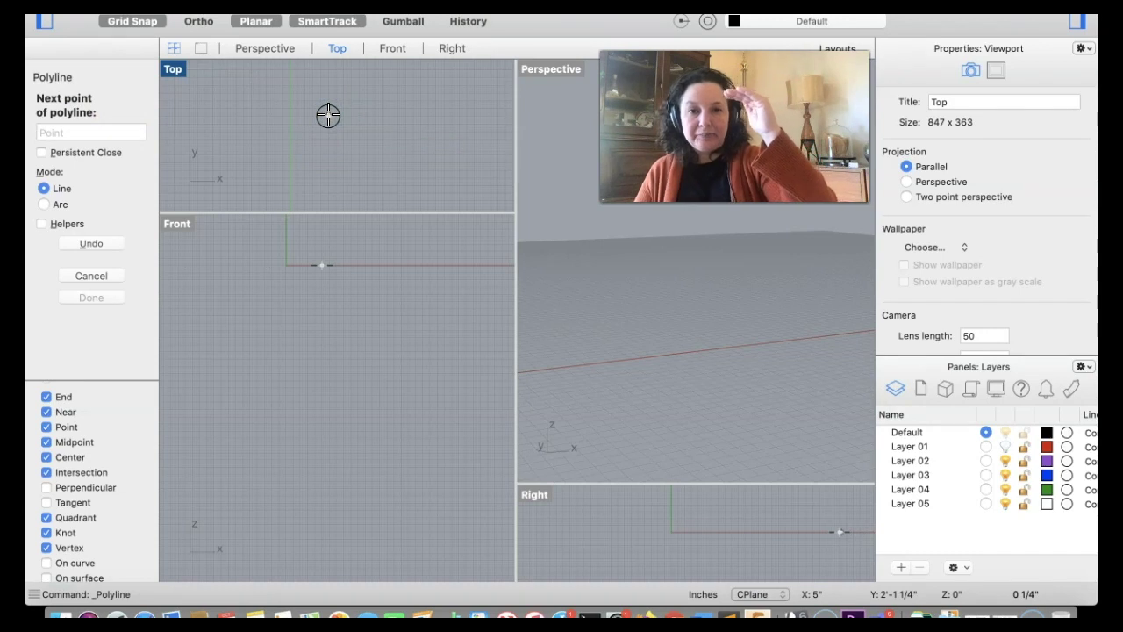
left_click_drag(321, 271, 409, 432)
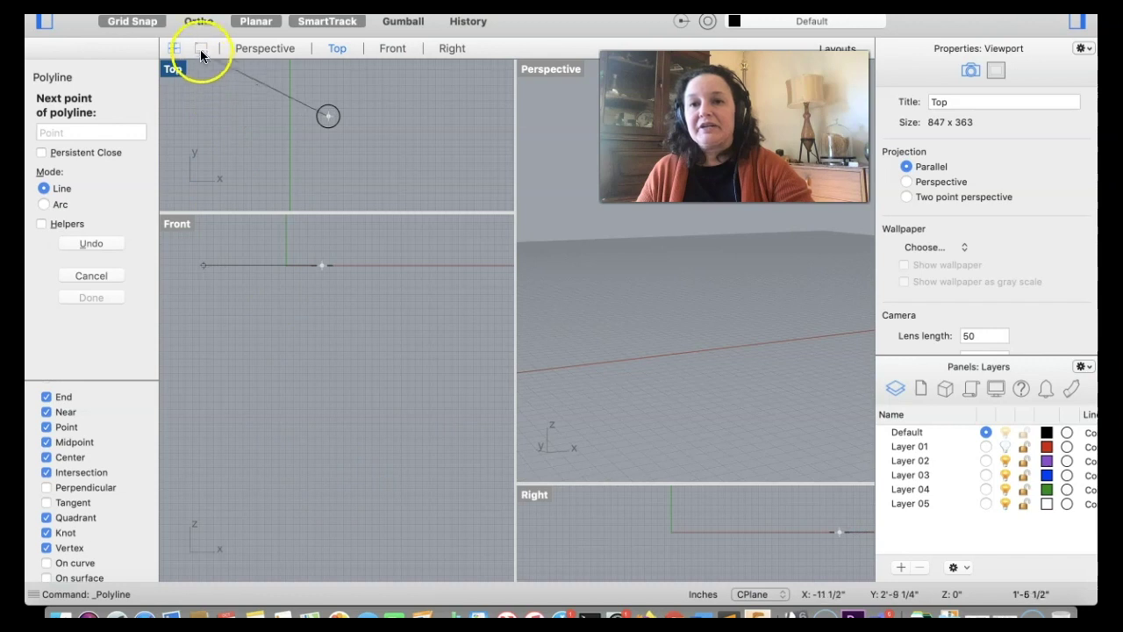
left_click(198, 21)
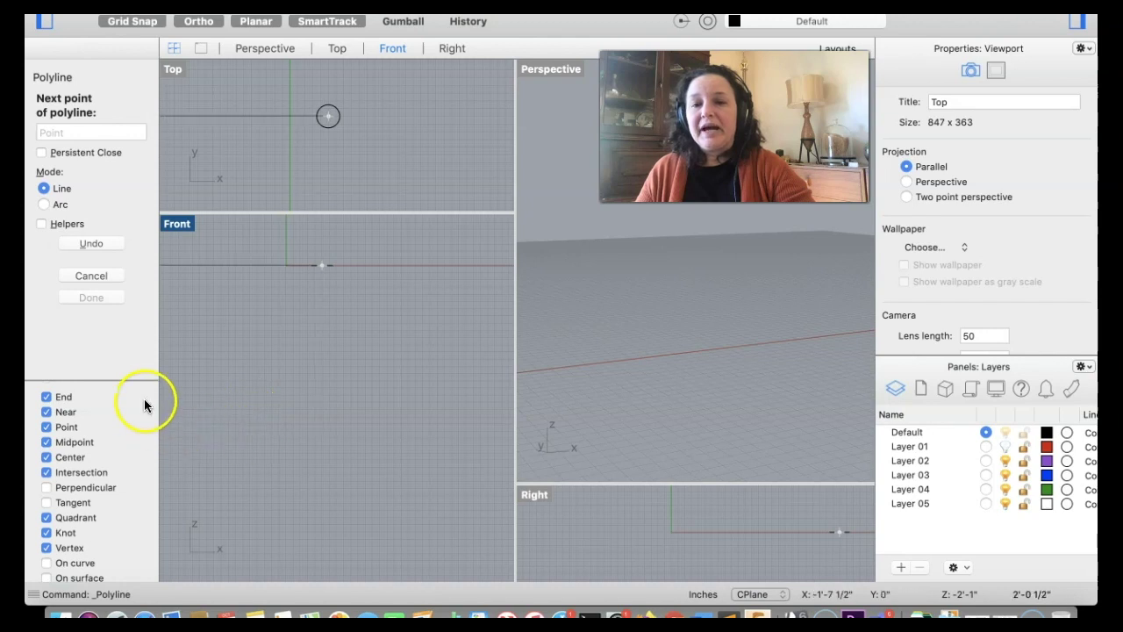
left_click(69, 133)
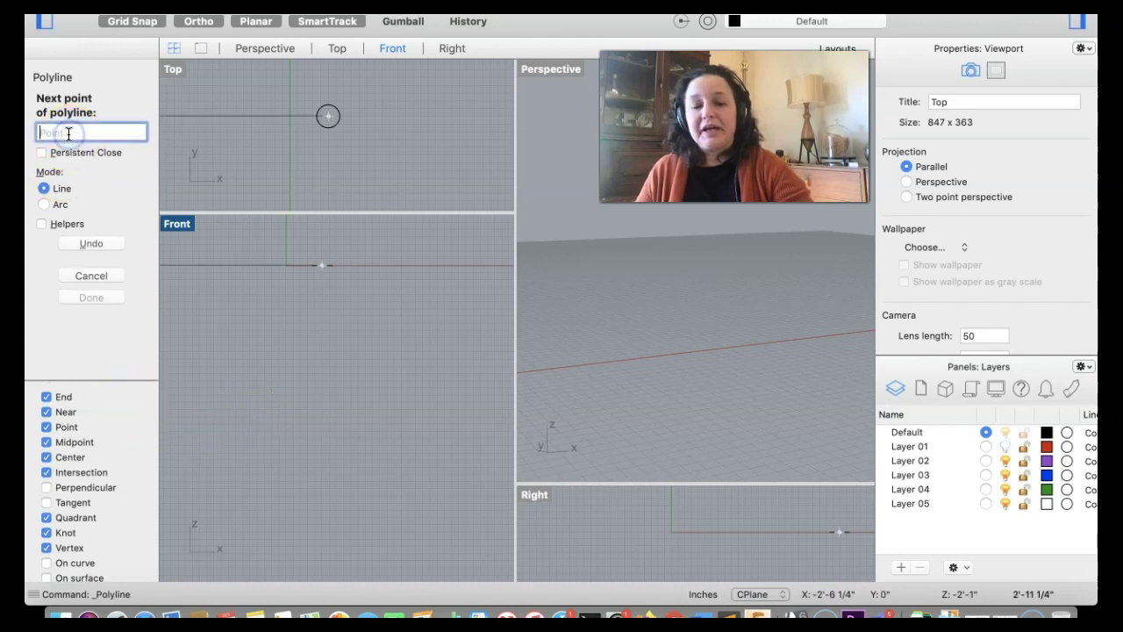
type("-39")
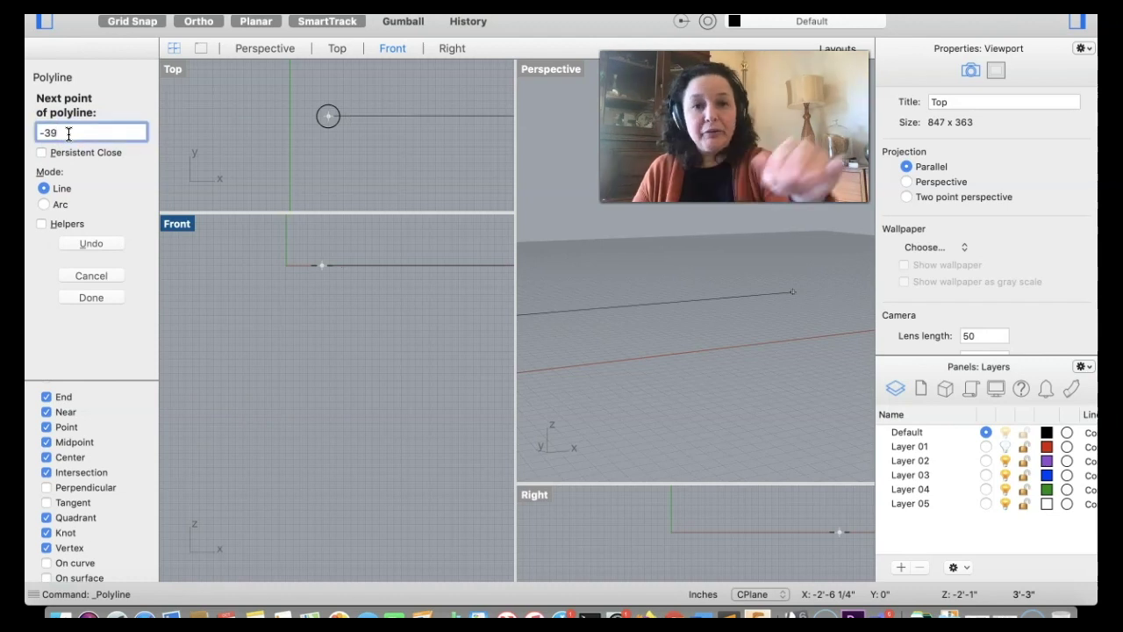
left_click(81, 215)
key("Return")
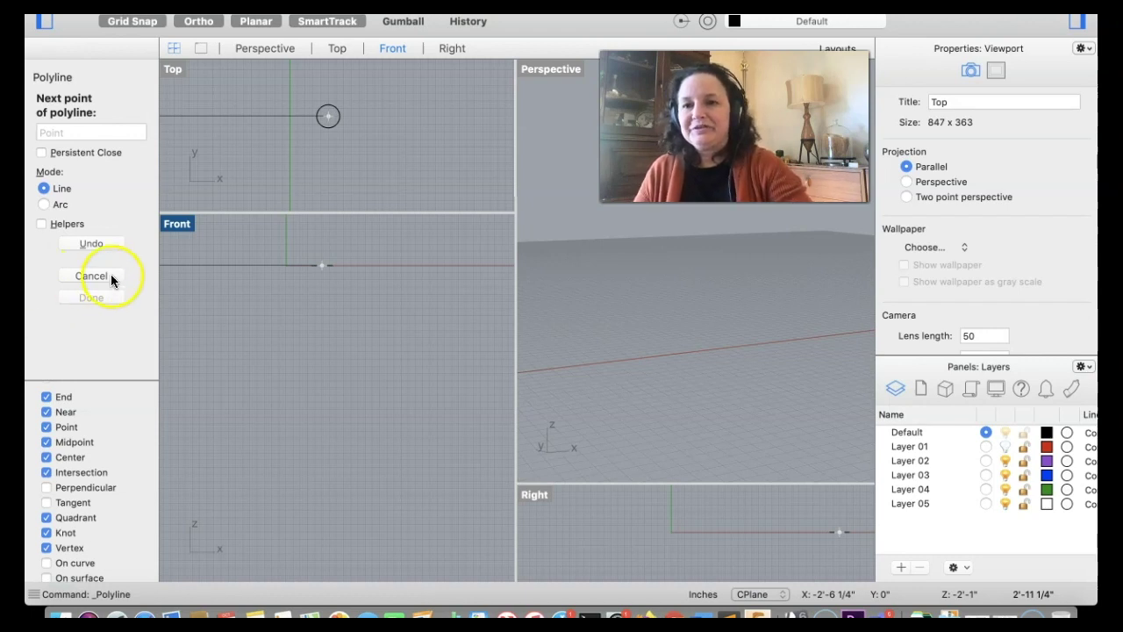
left_click(83, 244)
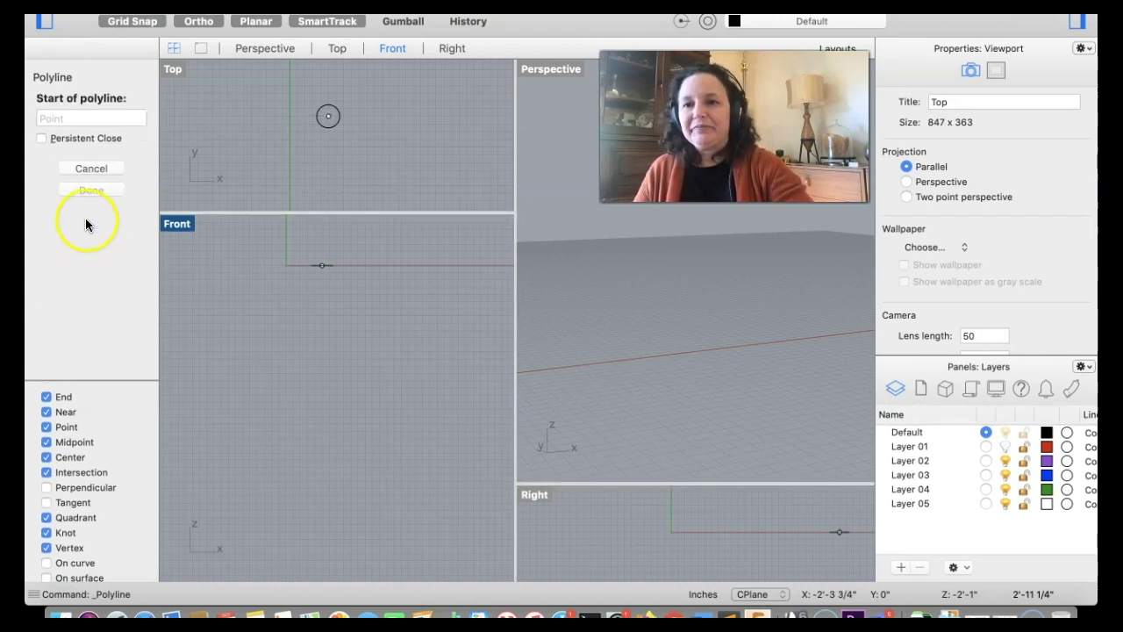
key("Escape")
left_click(249, 277)
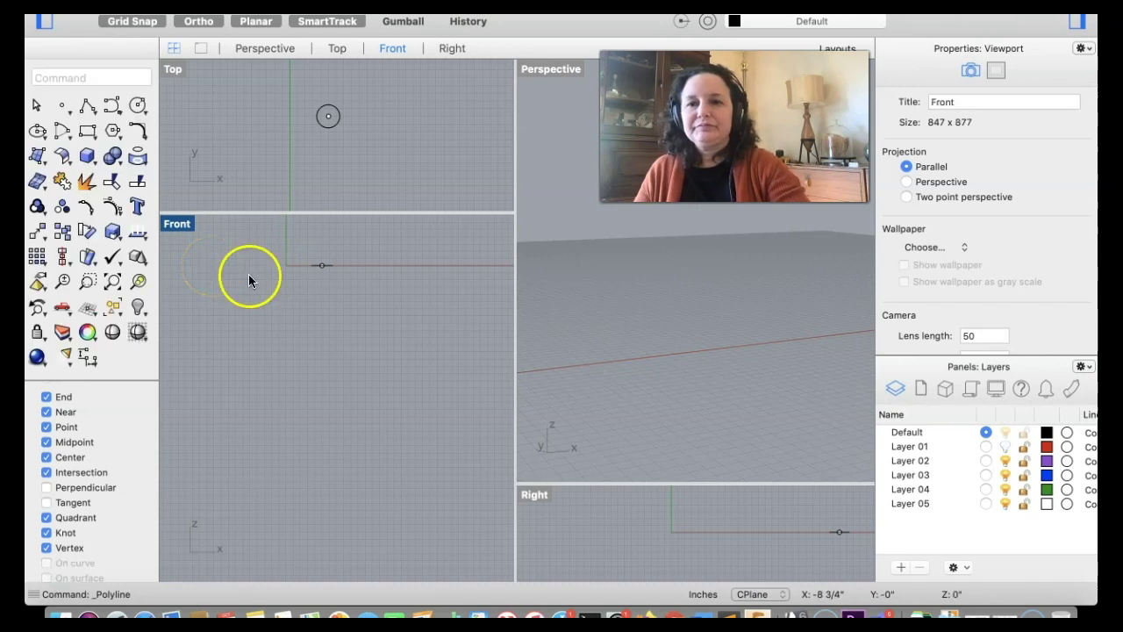
Step: Draw a vertical polyline 3'-3" long downward from the circle in the Front view
left_click_drag(327, 165, 329, 117)
left_click_drag(322, 331, 333, 482)
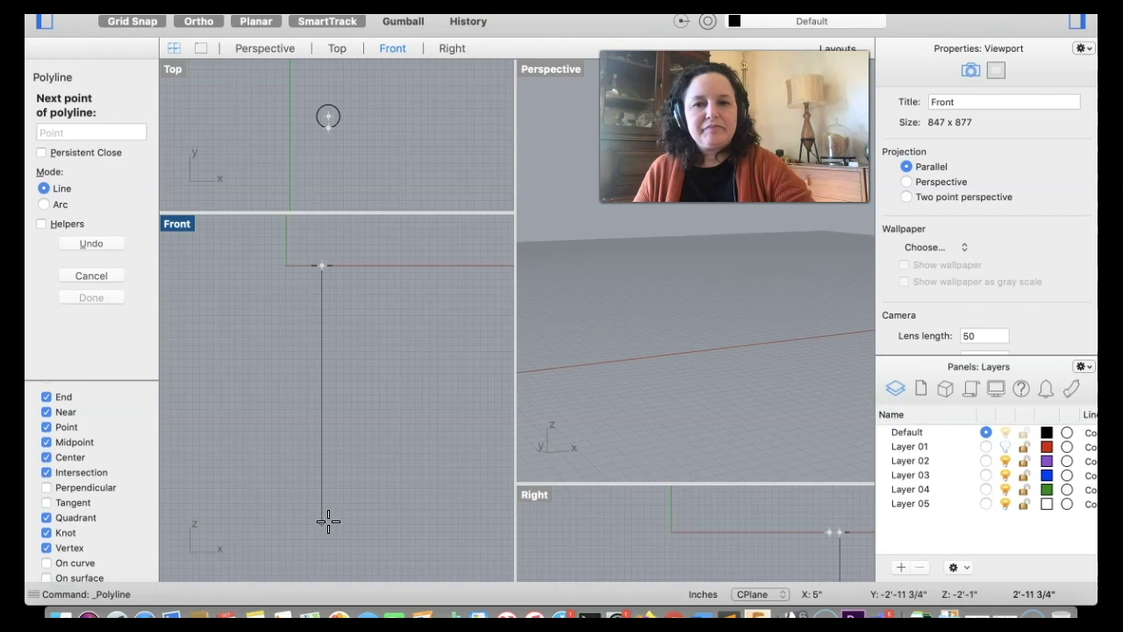
scroll(325, 533, "down", 3)
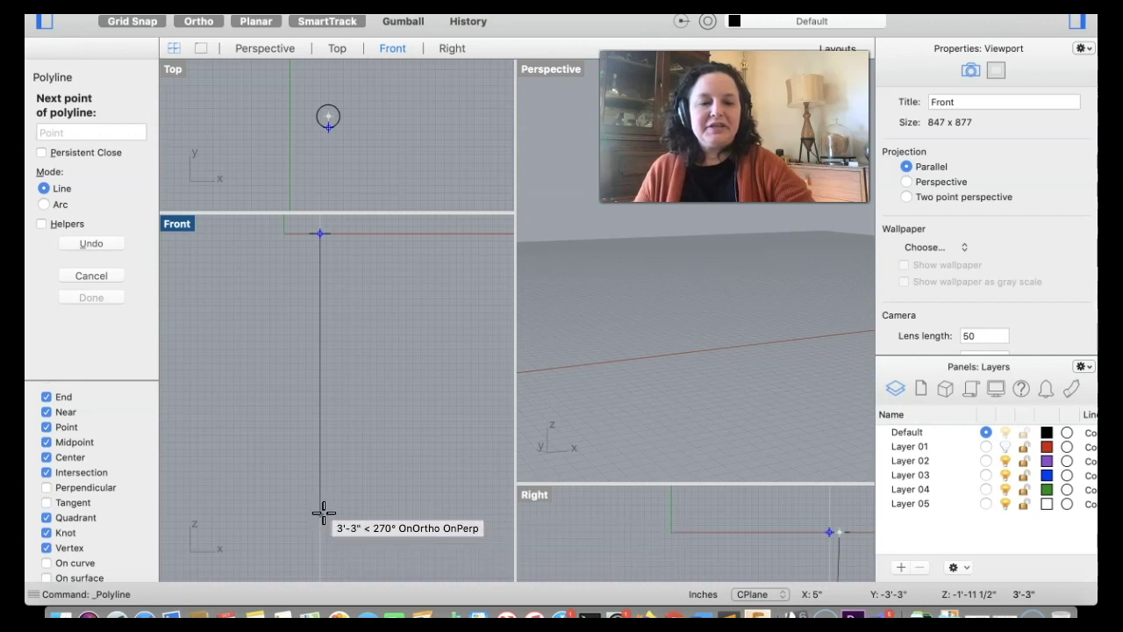
left_click(323, 513)
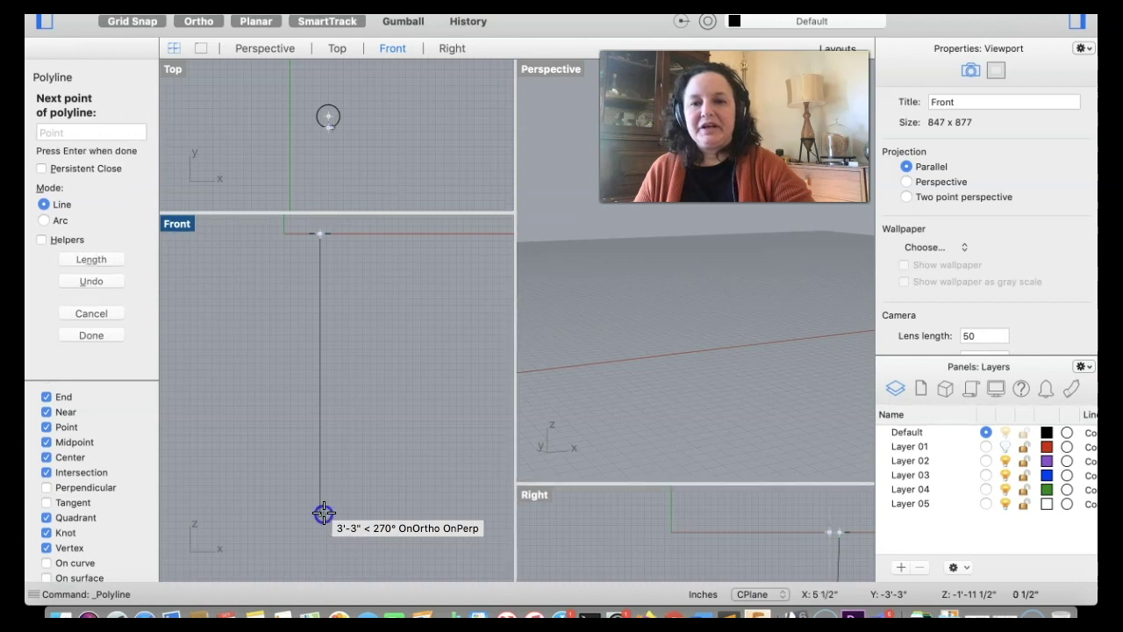
right_click(334, 467)
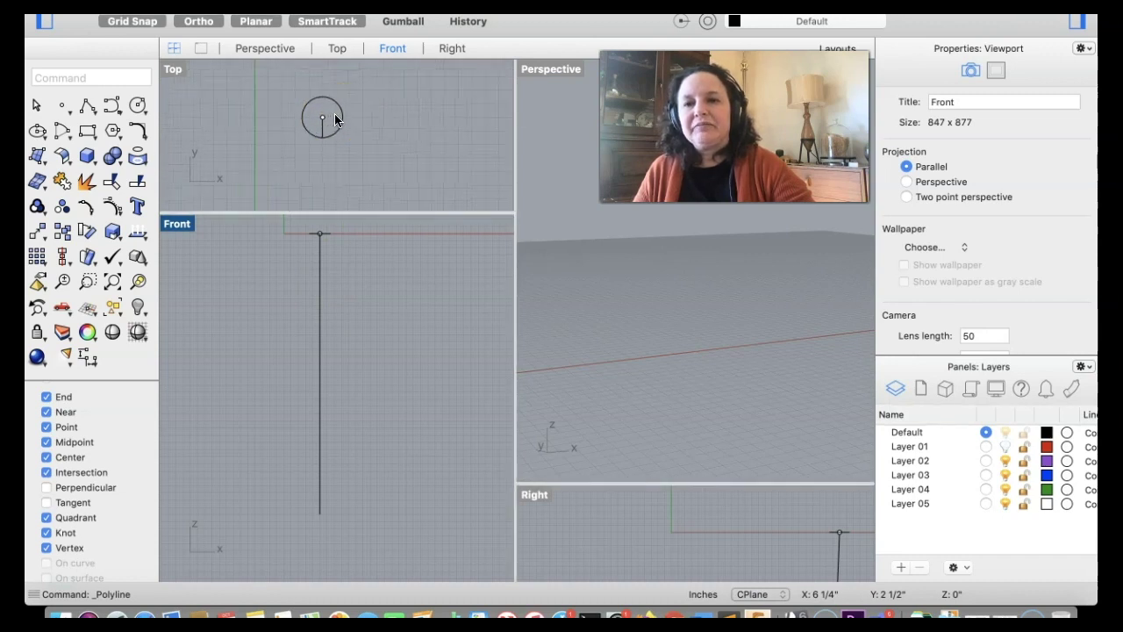
Step: Try to move the polyline's off-centre end from the circle's edge to its centre point in the Top view
left_click(305, 145)
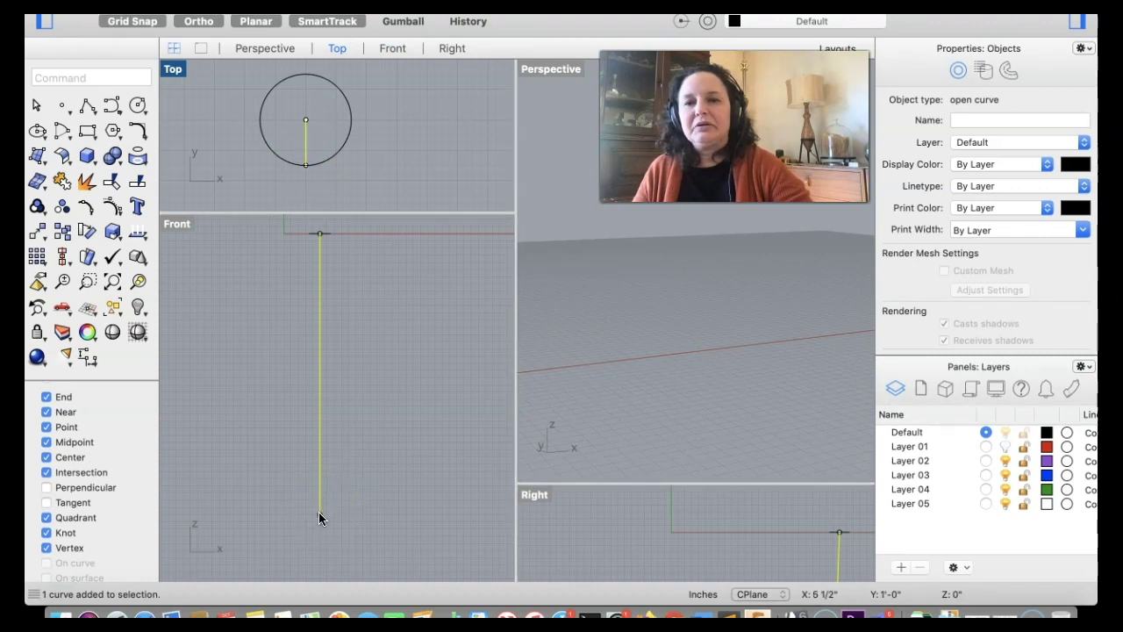
left_click(298, 528)
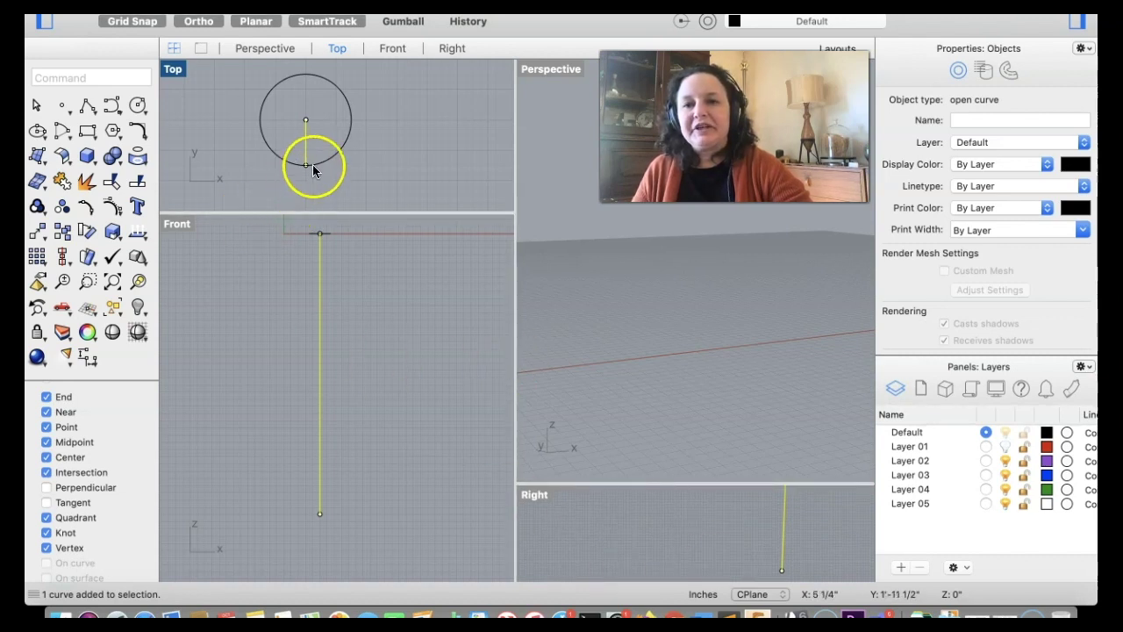
left_click_drag(307, 164, 308, 115)
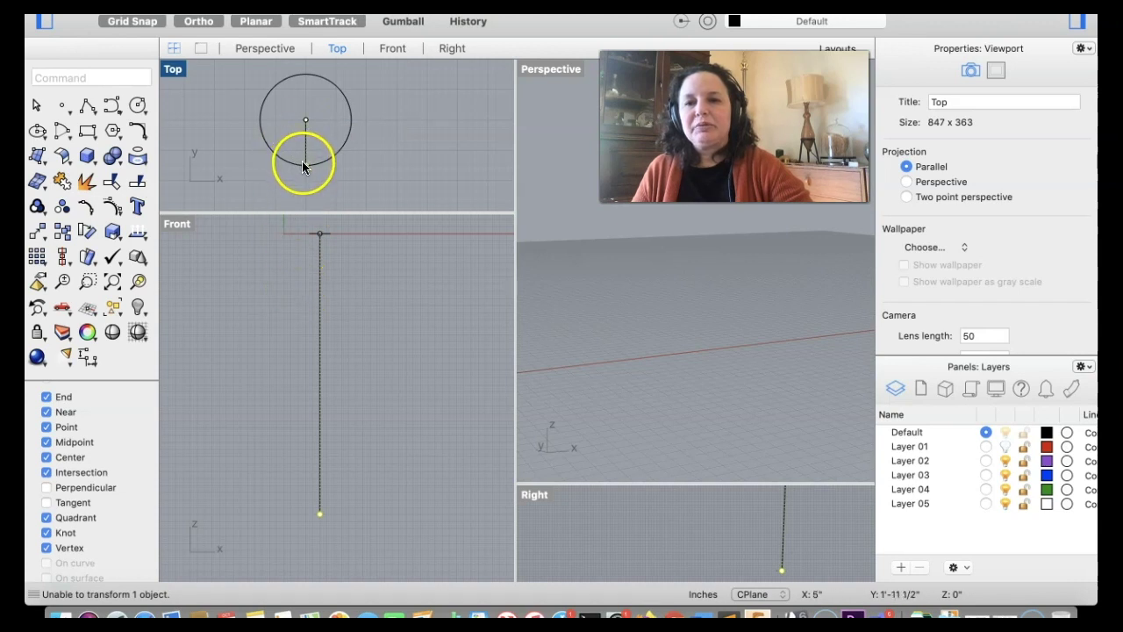
left_click_drag(303, 167, 312, 123)
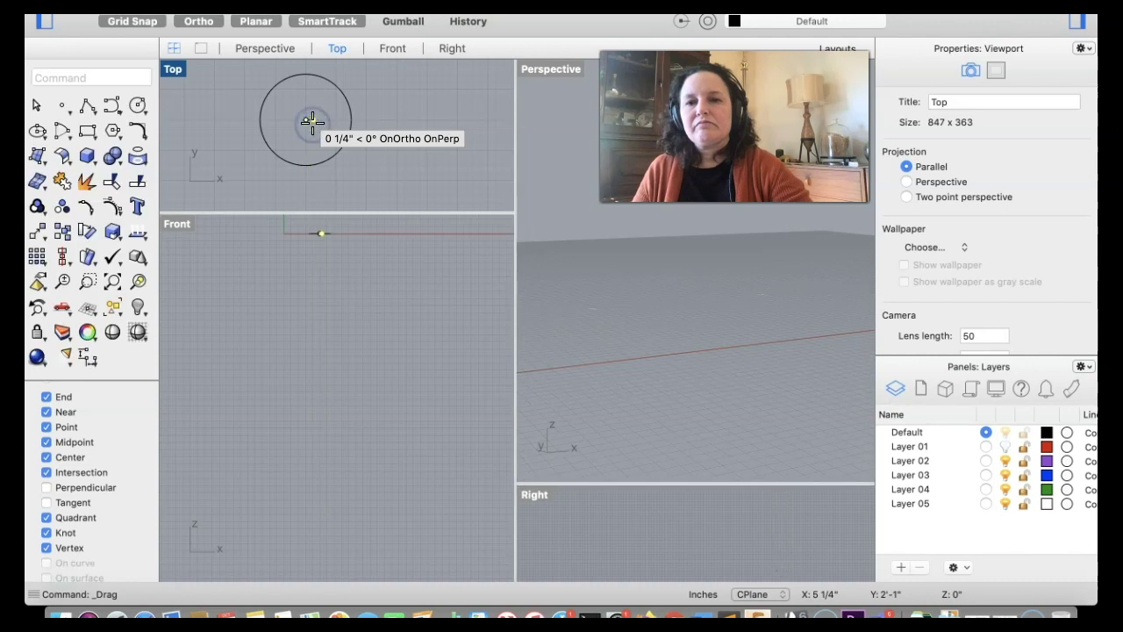
Step: Undo the last drag and the misplaced polyline, leaving only the circle and its centre point
key("super+z")
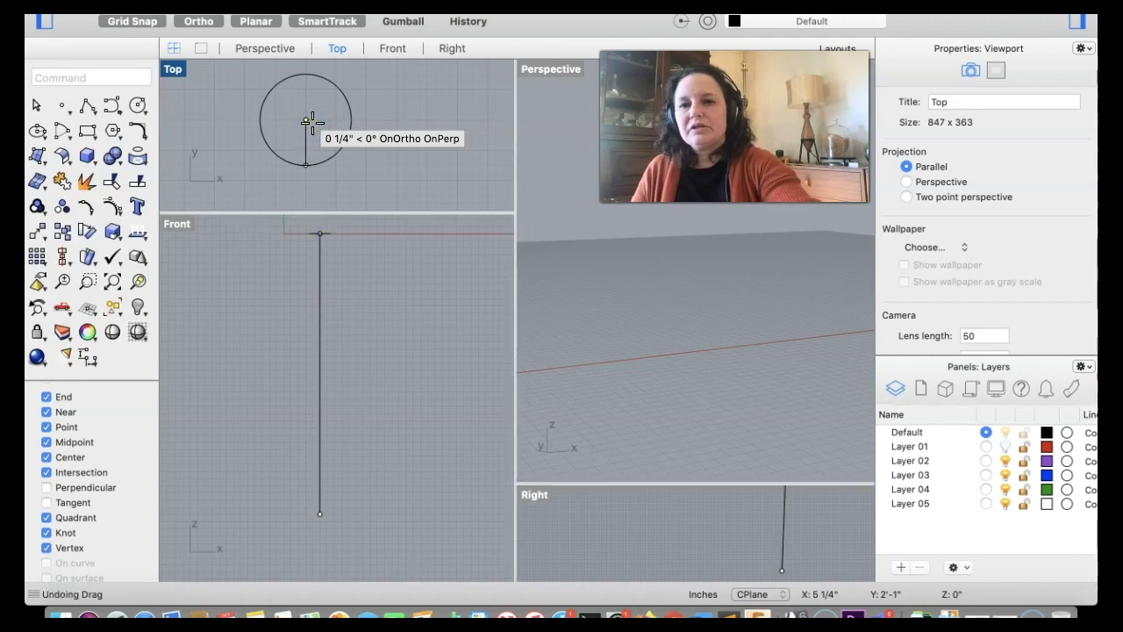
left_click(294, 201)
key("super+z")
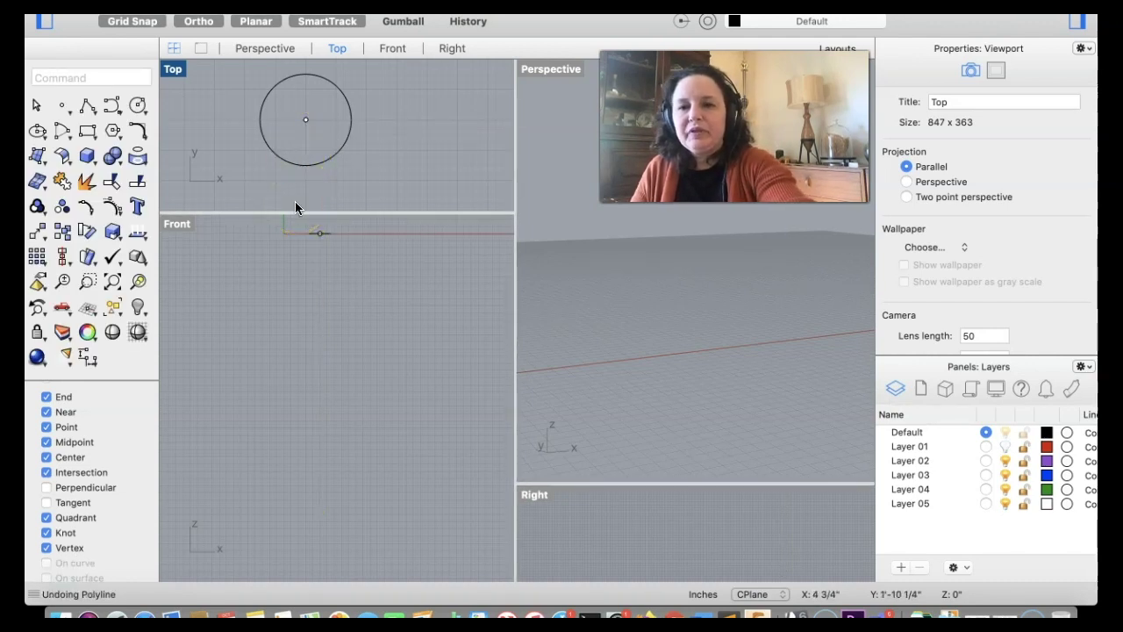
Step: Draw a single line from the circle's centre point, 3'-3" straight down in the Front view
left_click(88, 105)
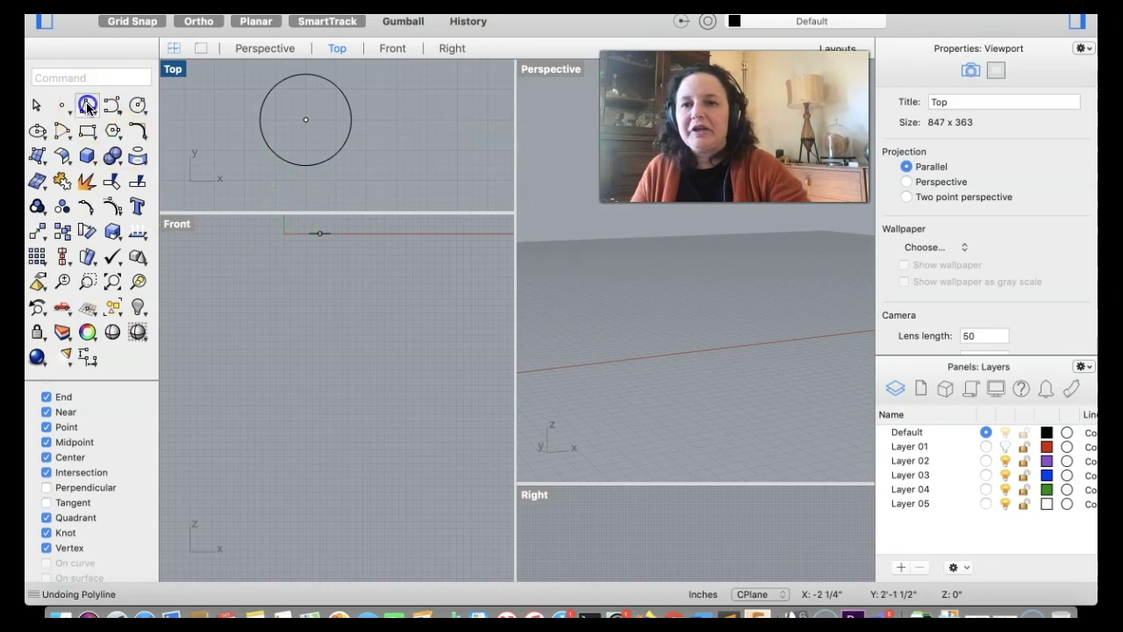
left_click(166, 111)
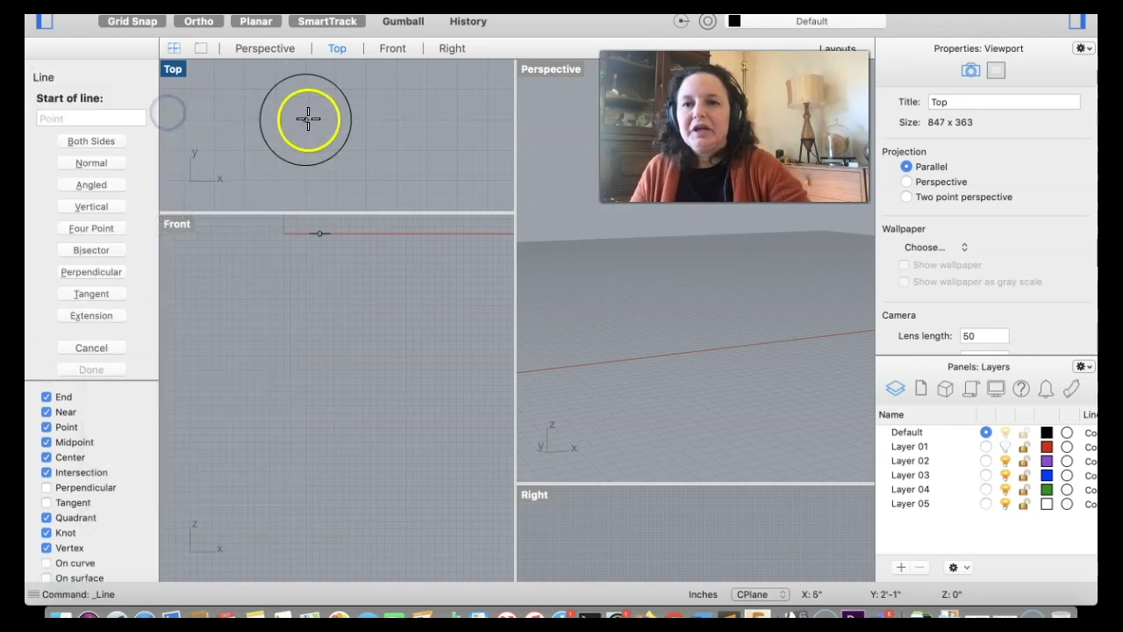
left_click(307, 119)
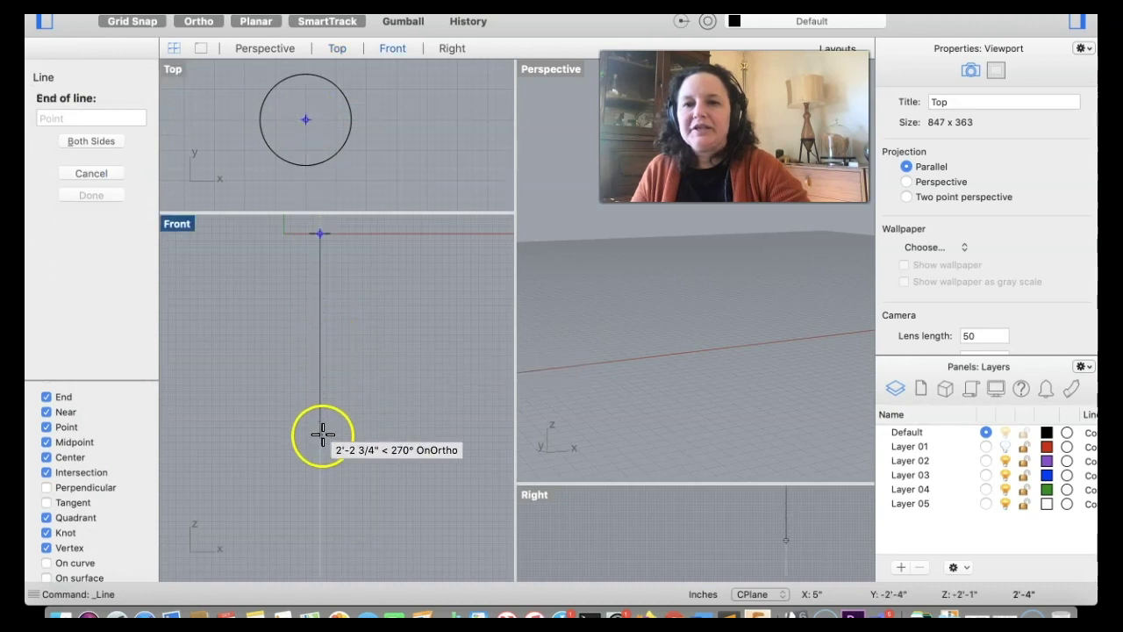
left_click(324, 514)
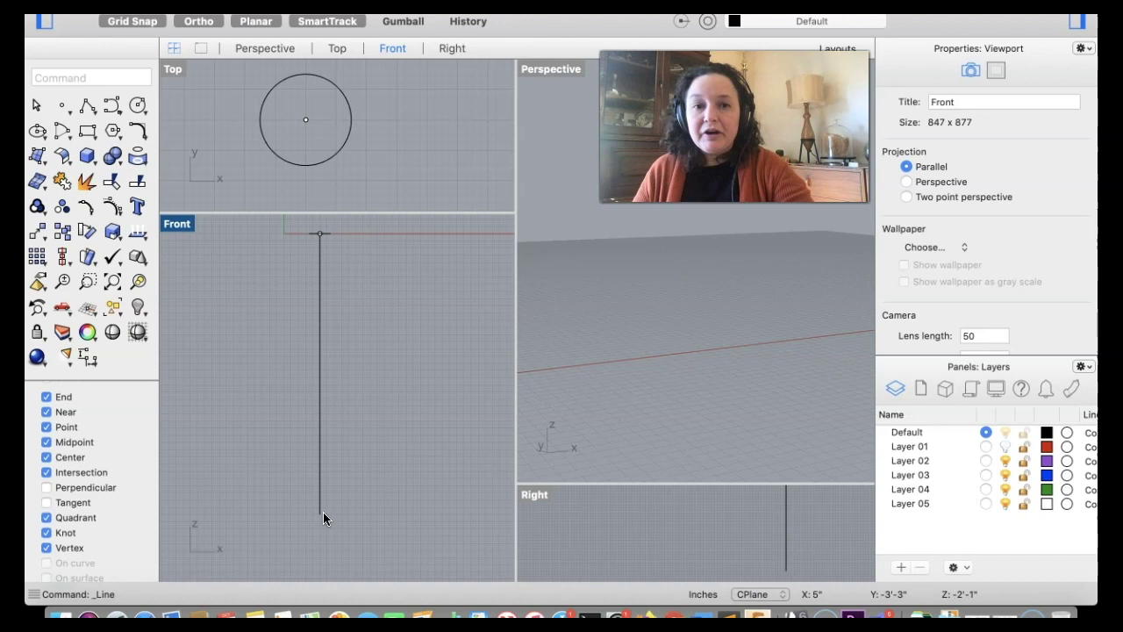
left_click(251, 422)
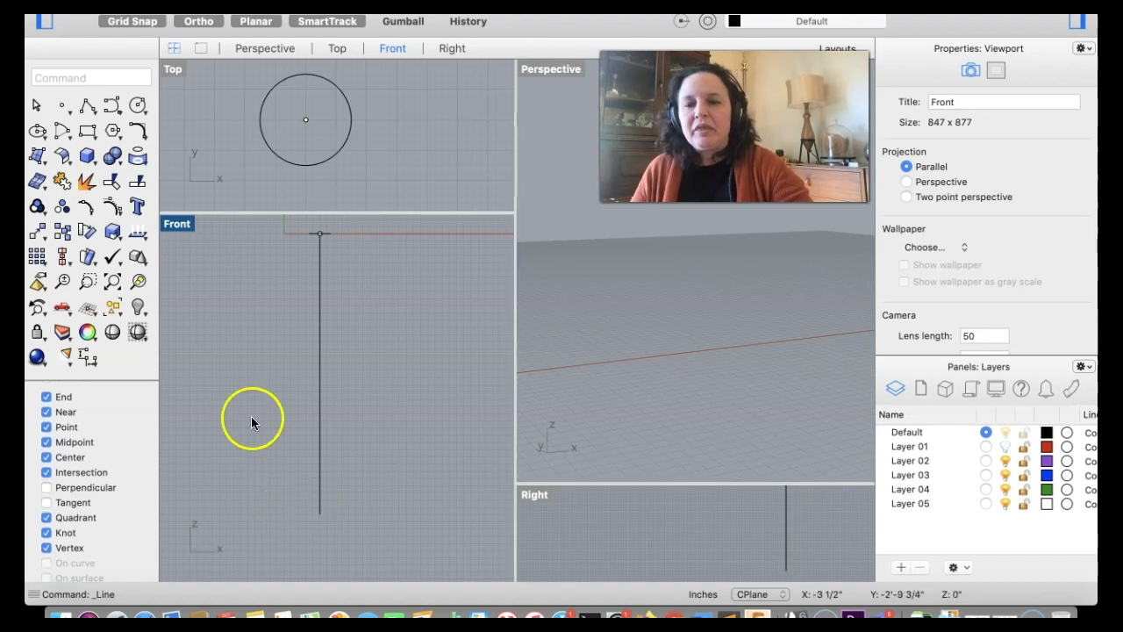
left_click(265, 367)
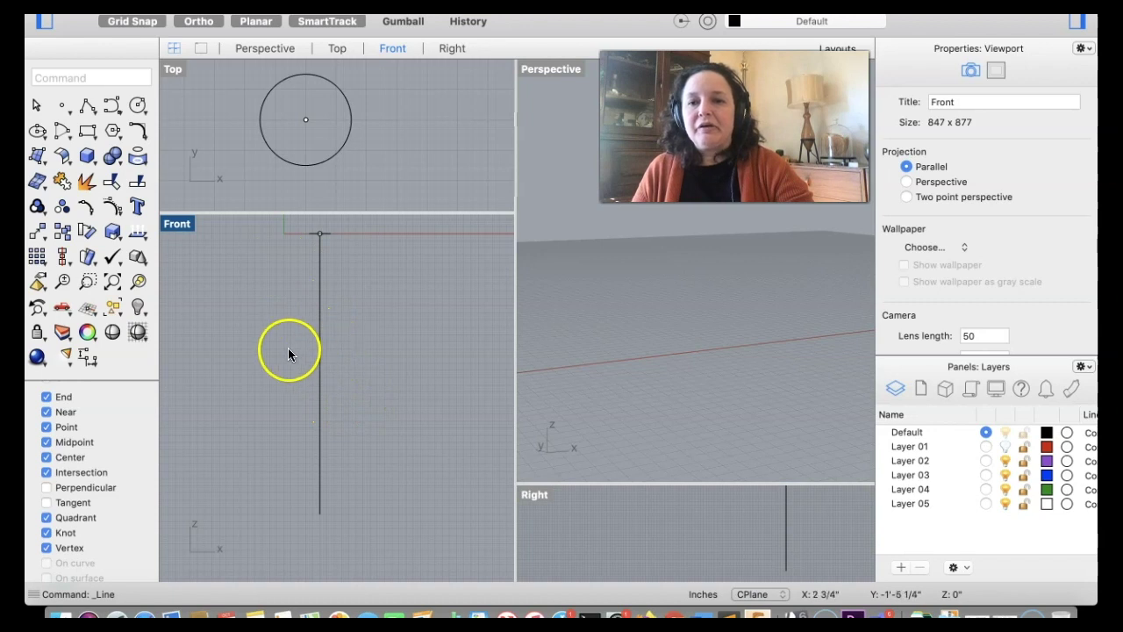
left_click(311, 510)
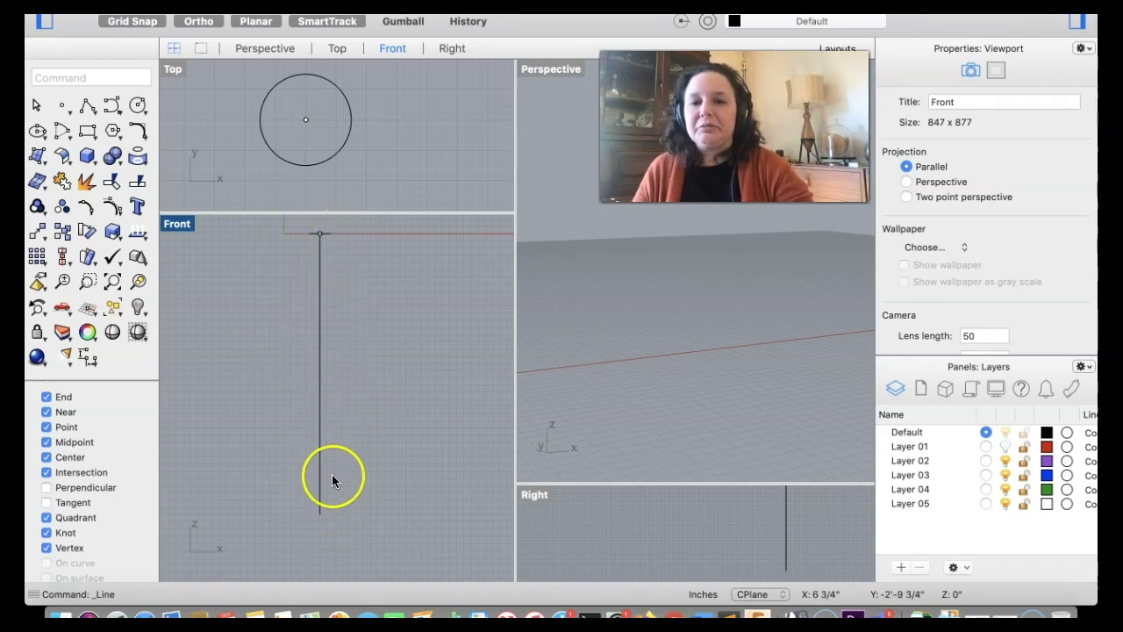
Step: Start a degree 3 curve 1/2 inch beside the vertical line's lower end, at X 5 1/2", Y -3'-3" in the Front view
left_click(113, 105)
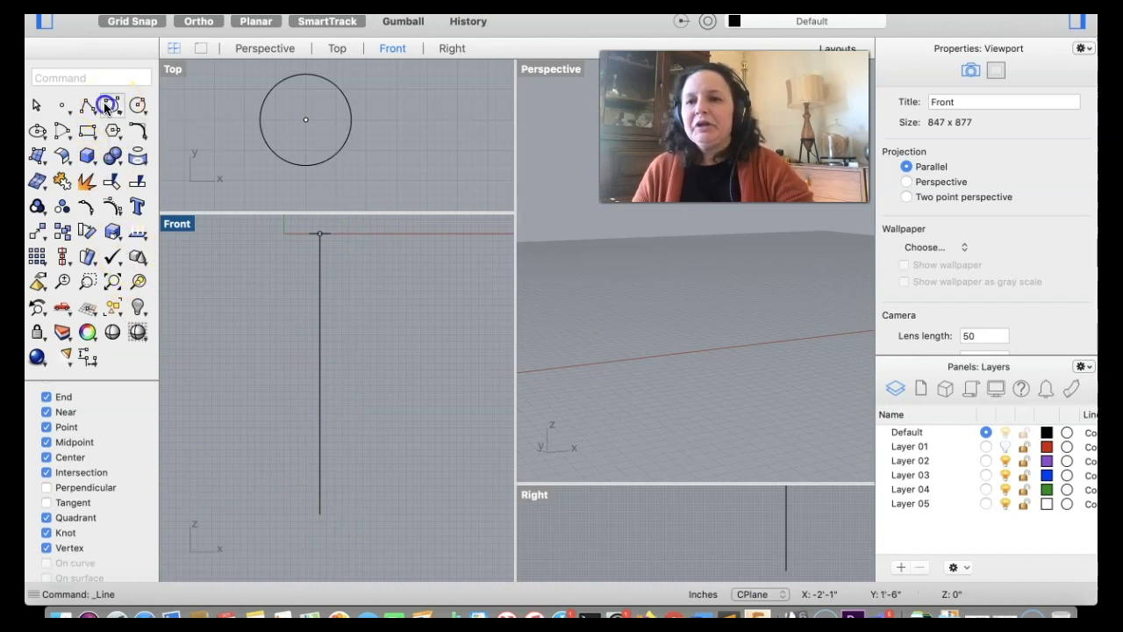
scroll(319, 522, "down", 2)
scroll(323, 509, "down", 1)
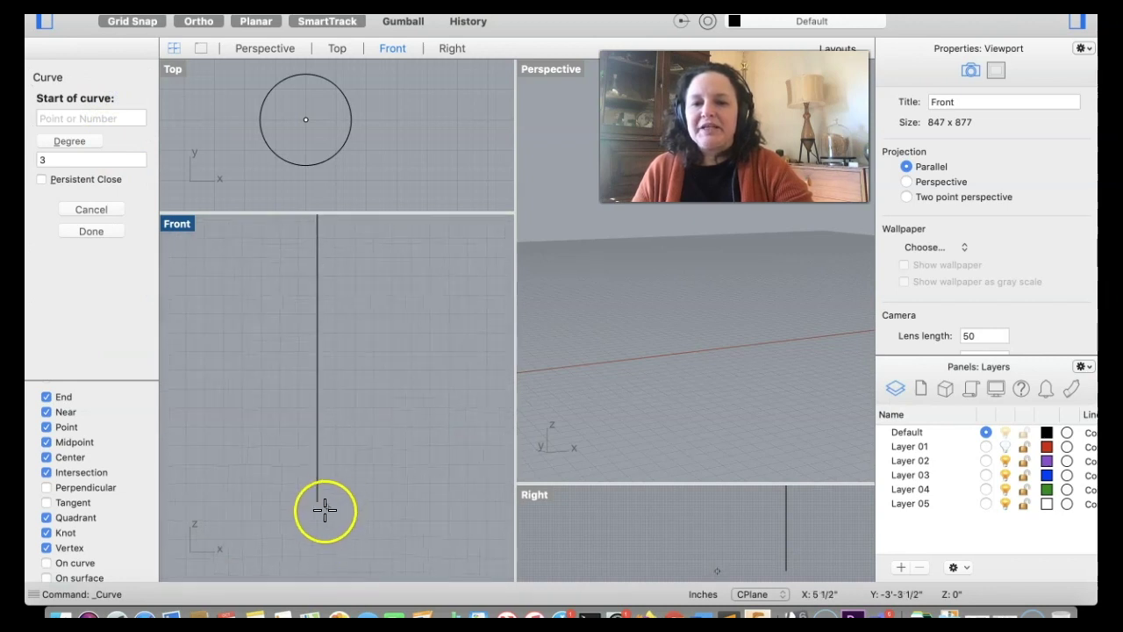
scroll(324, 514, "down", 1)
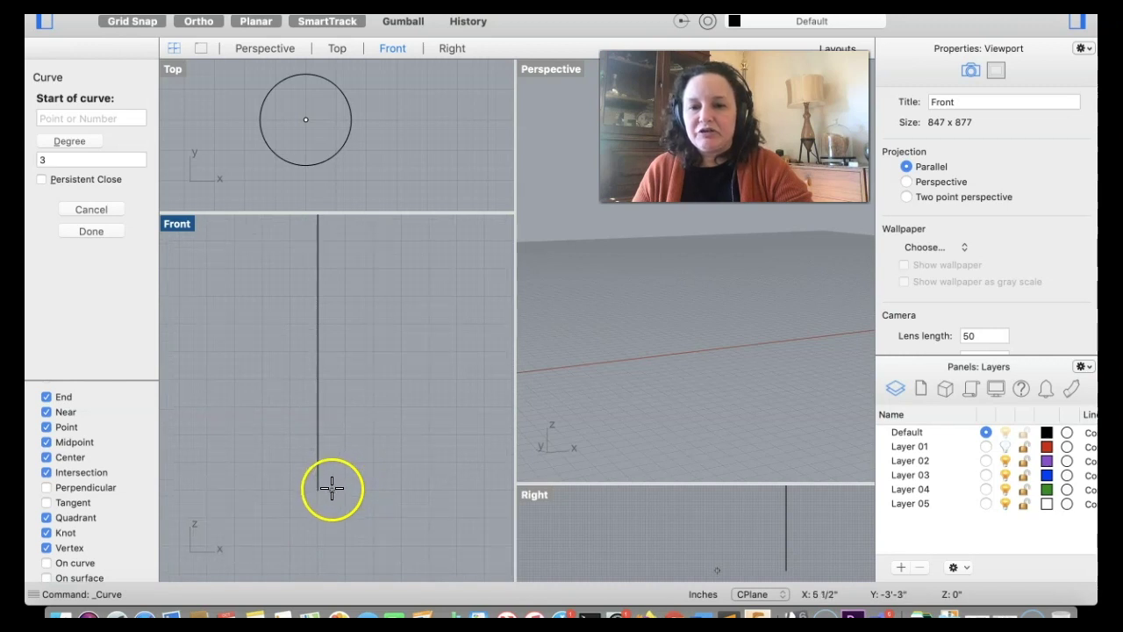
left_click(333, 487)
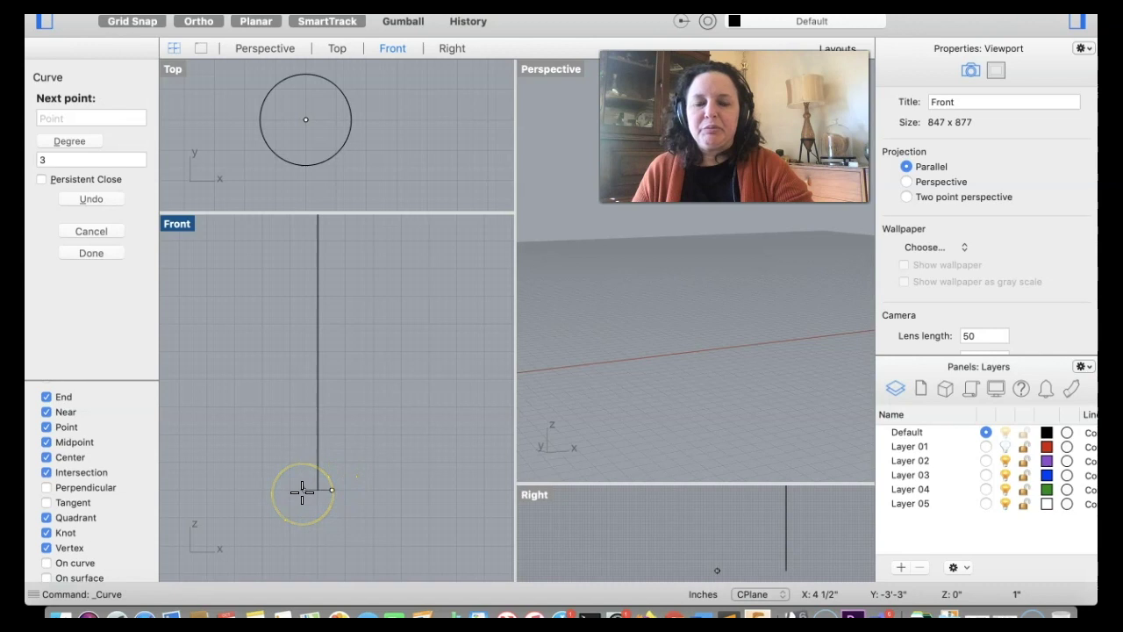
Step: Run the curve through a point on the vertical line at Y -1'-4" and finish it at the circle's edge in the Front view
scroll(301, 492, "up", 5)
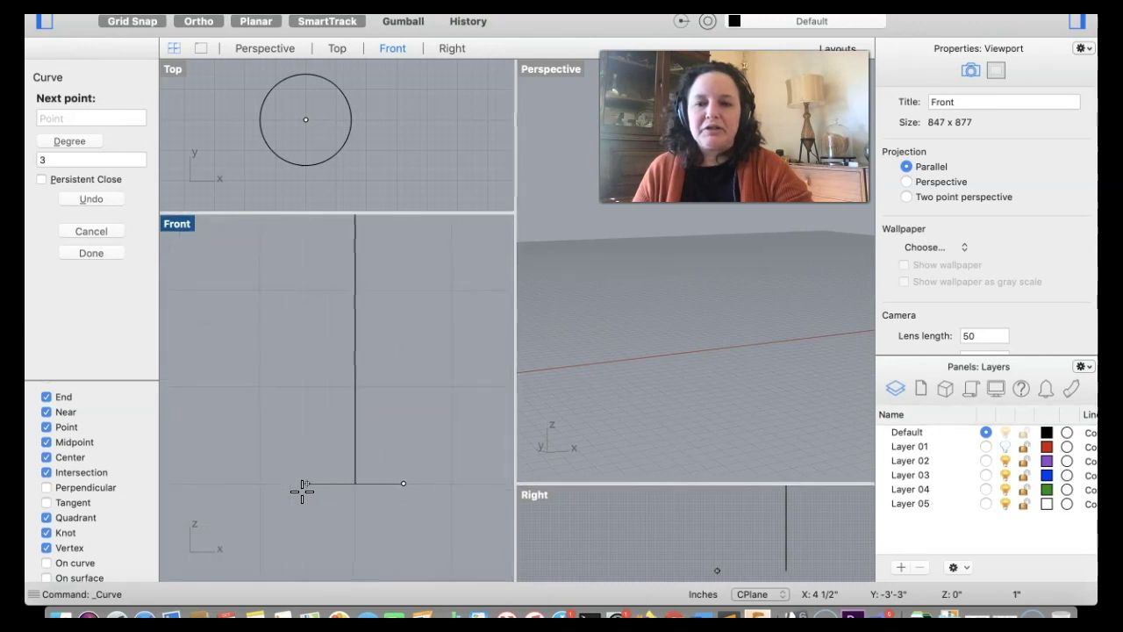
left_click(410, 483)
left_click(447, 342)
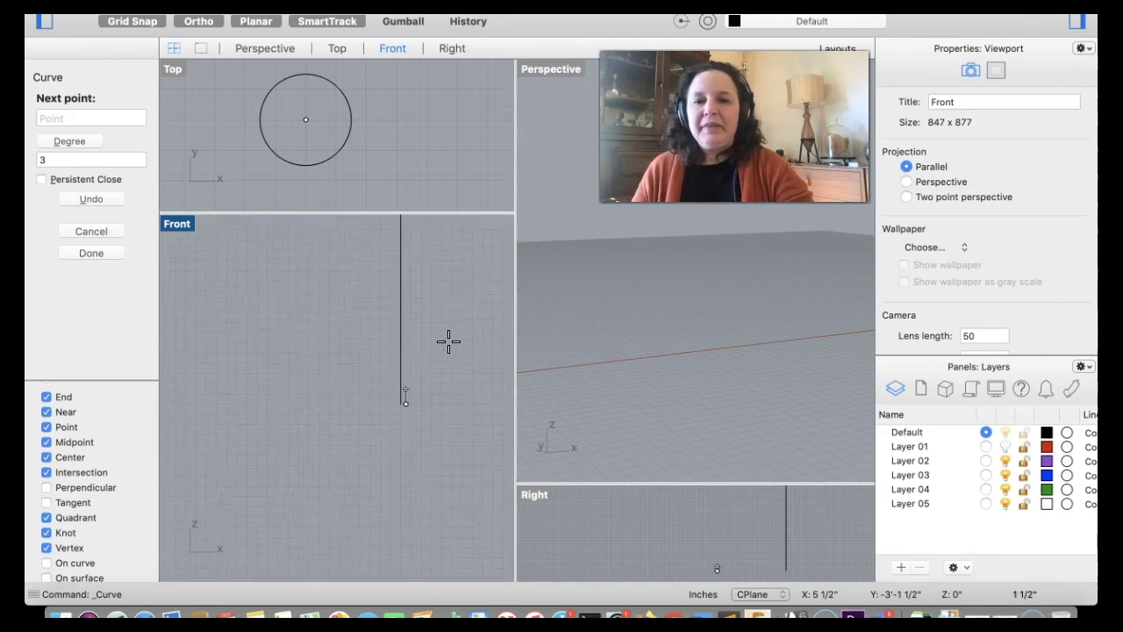
left_click(441, 359)
scroll(419, 430, "down", 4)
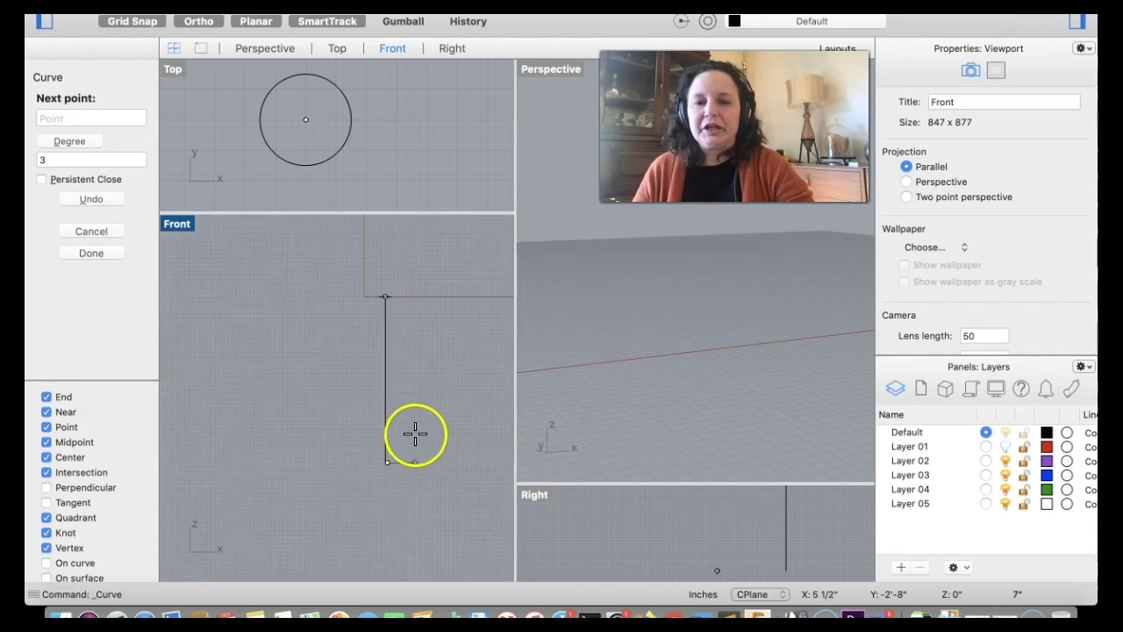
scroll(441, 376, "up", 3)
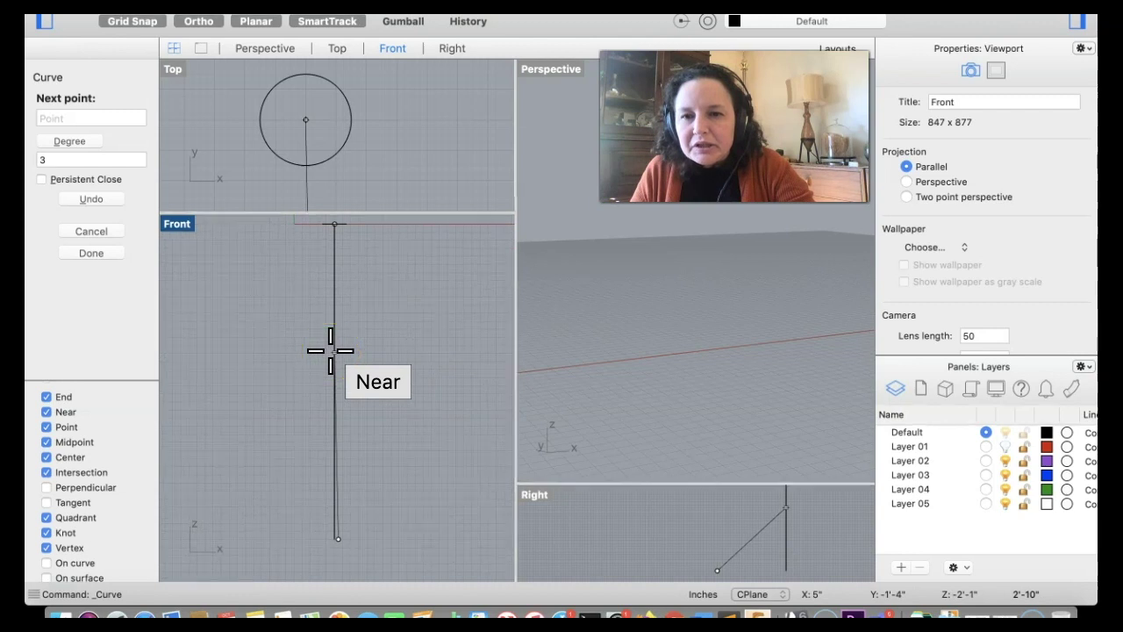
left_click(331, 350)
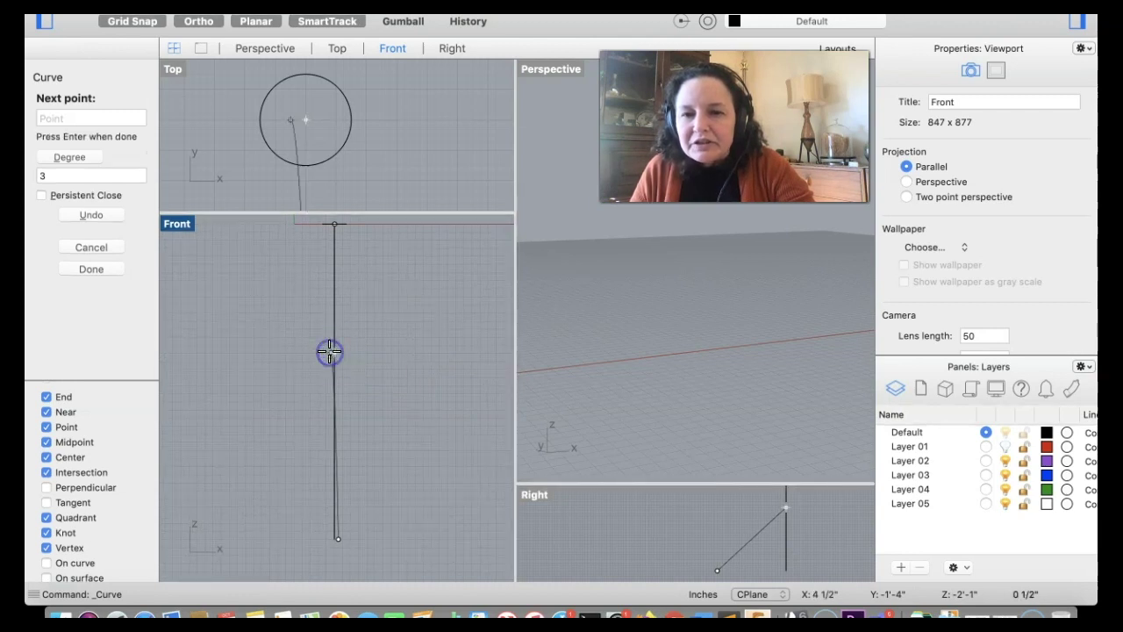
left_click(351, 223)
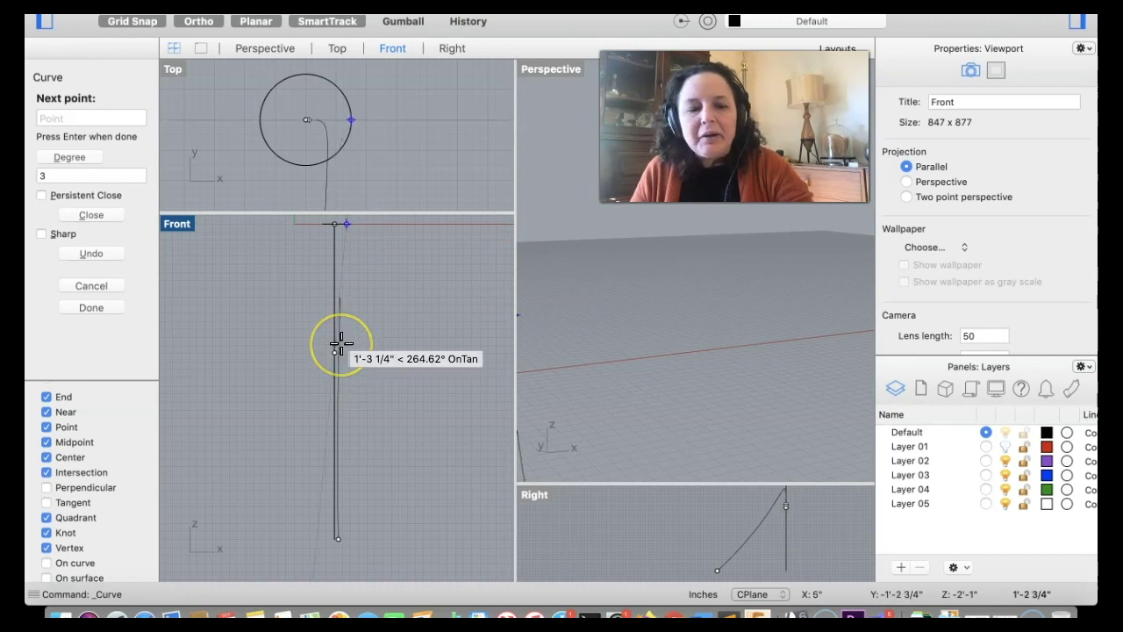
right_click(341, 344)
left_click(354, 535)
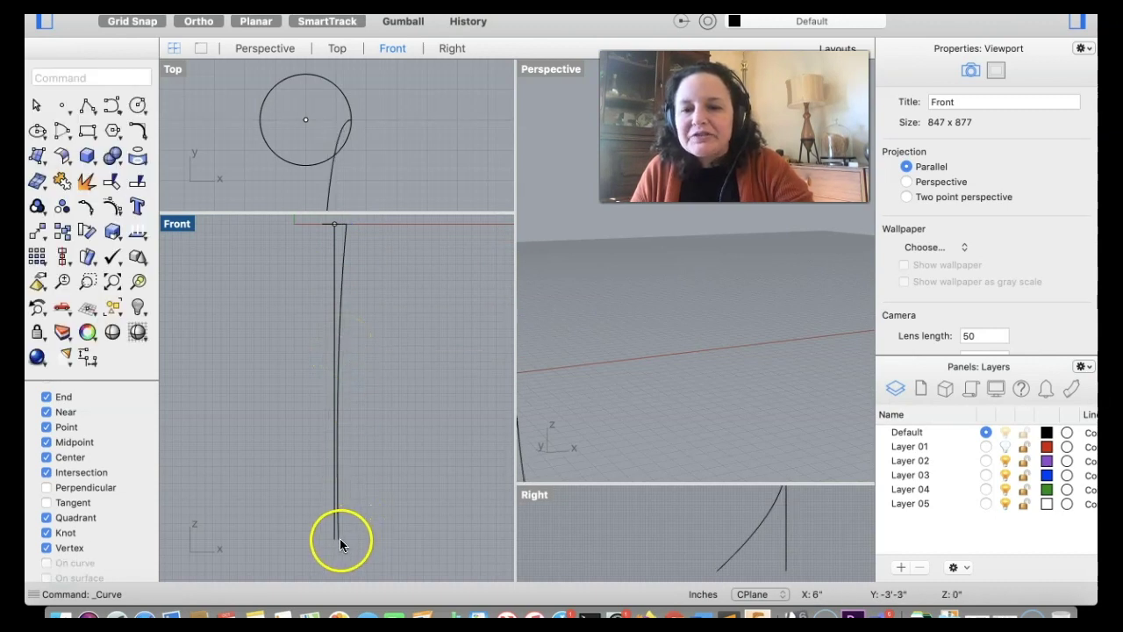
Step: Try to move the misplaced lower end of the profile curve onto the circle's centre point in the Top view
left_click(339, 538)
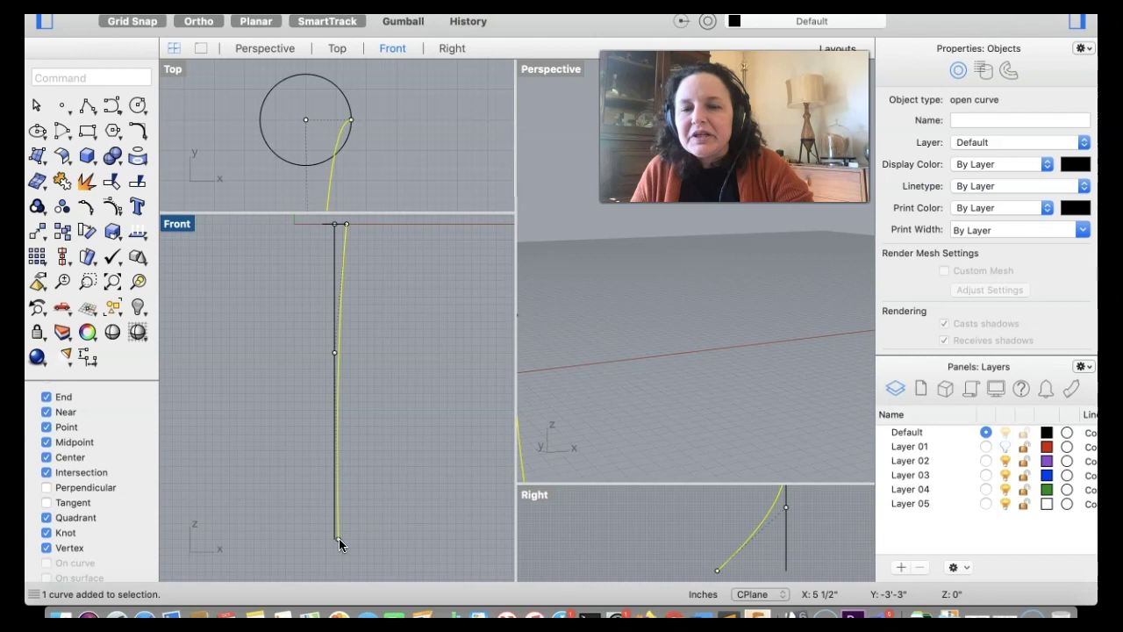
scroll(338, 123, "down", 3)
scroll(337, 123, "down", 3)
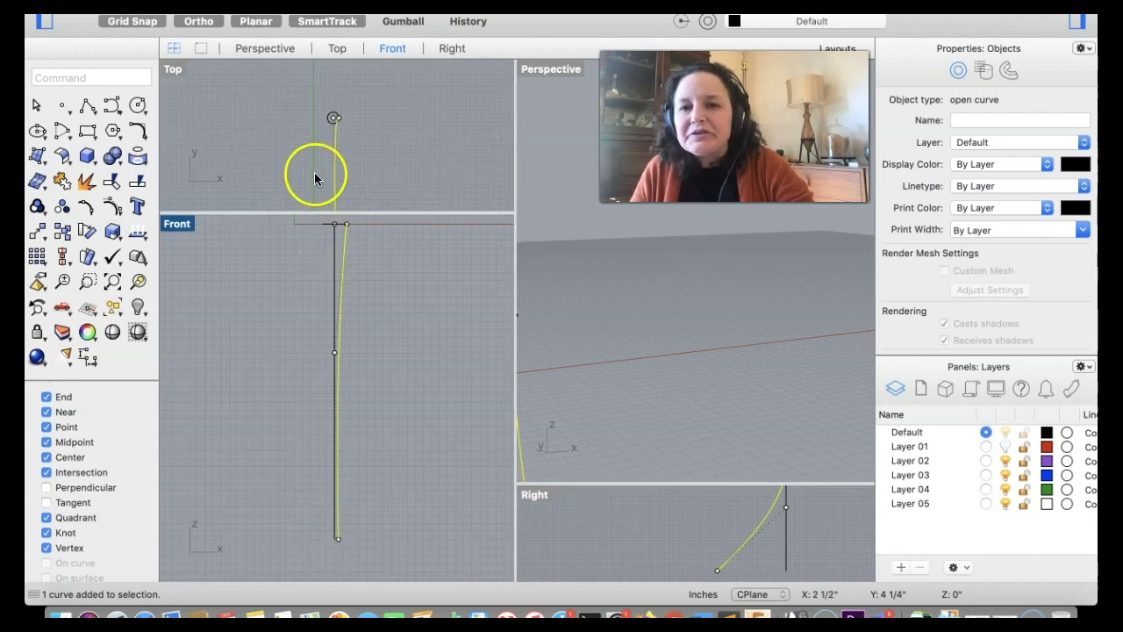
left_click_drag(378, 211, 318, 527)
left_click(338, 480)
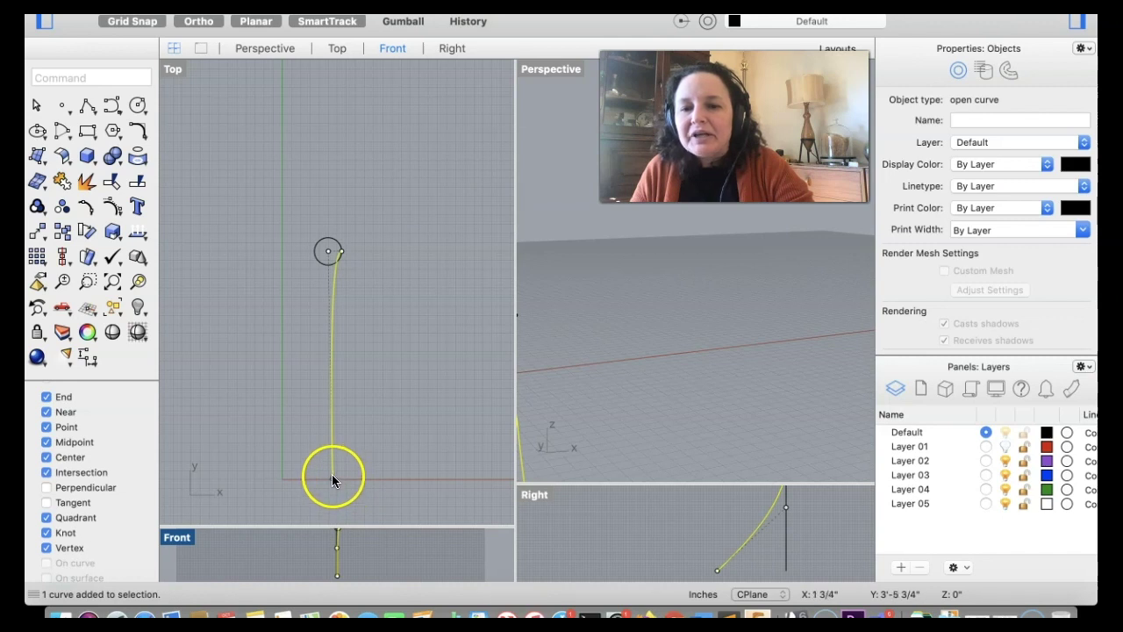
left_click(332, 478)
left_click_drag(333, 474, 327, 251)
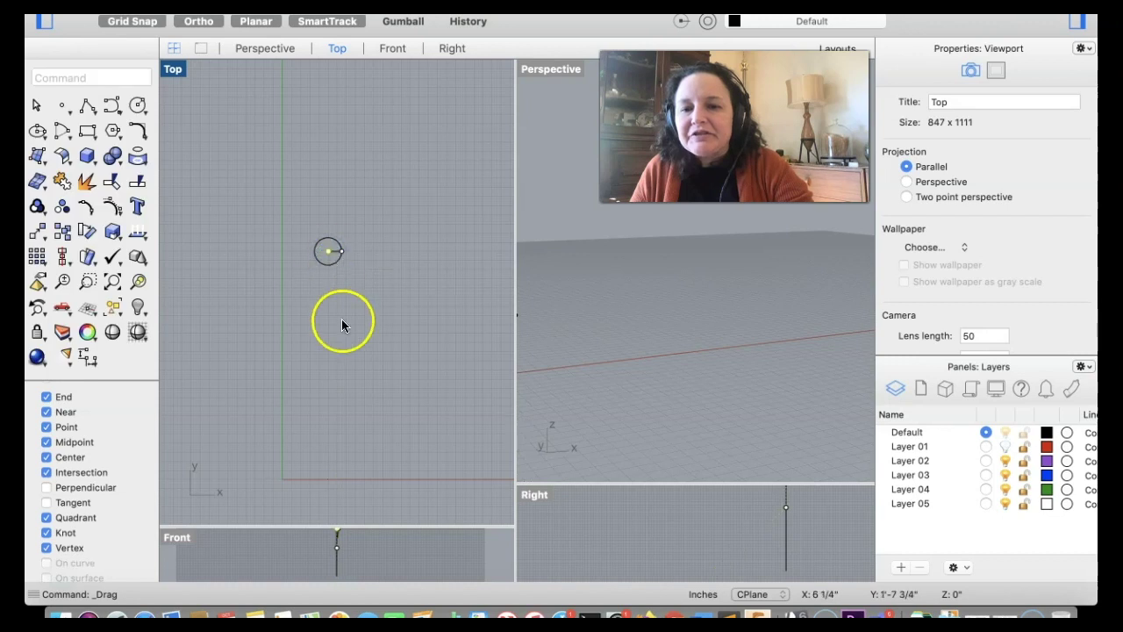
scroll(329, 402, "down", 5)
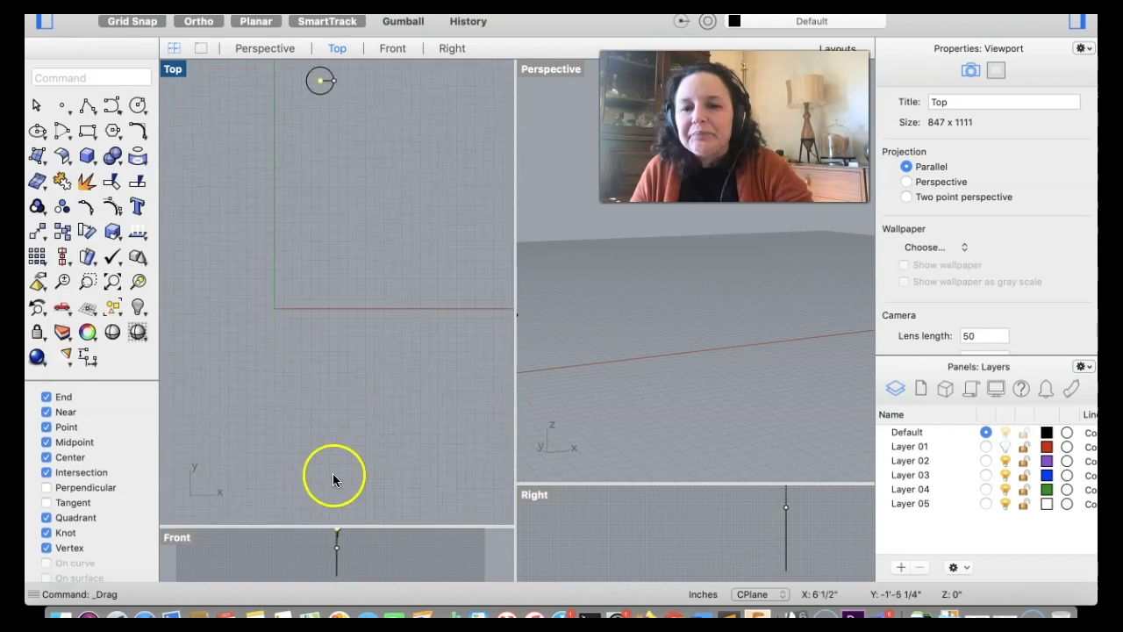
left_click_drag(363, 526, 359, 453)
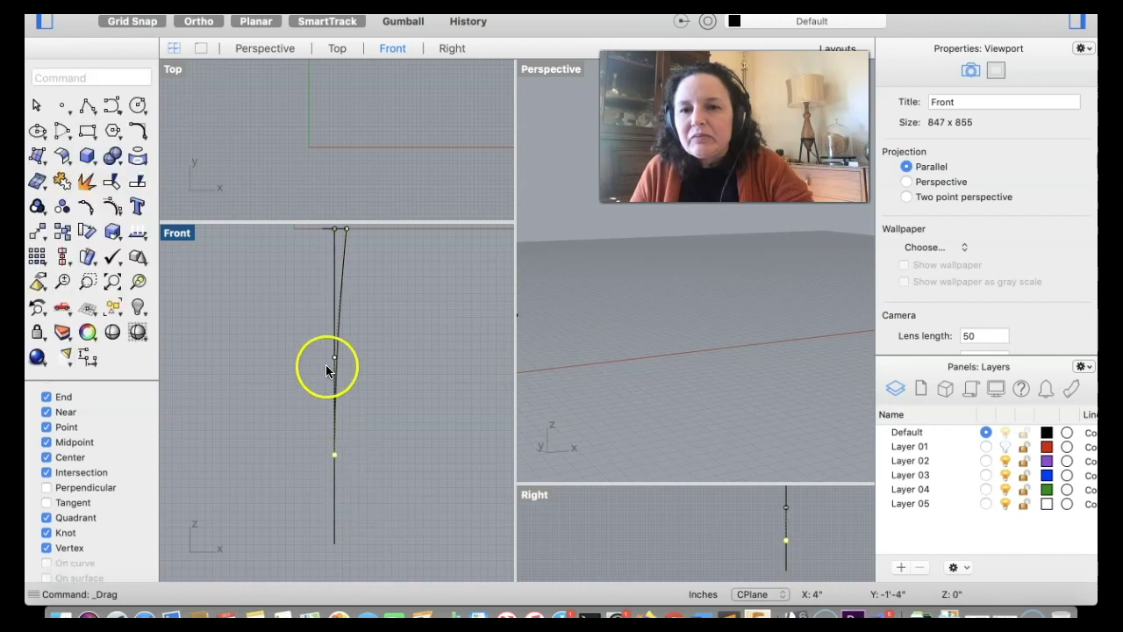
left_click_drag(334, 229, 395, 284)
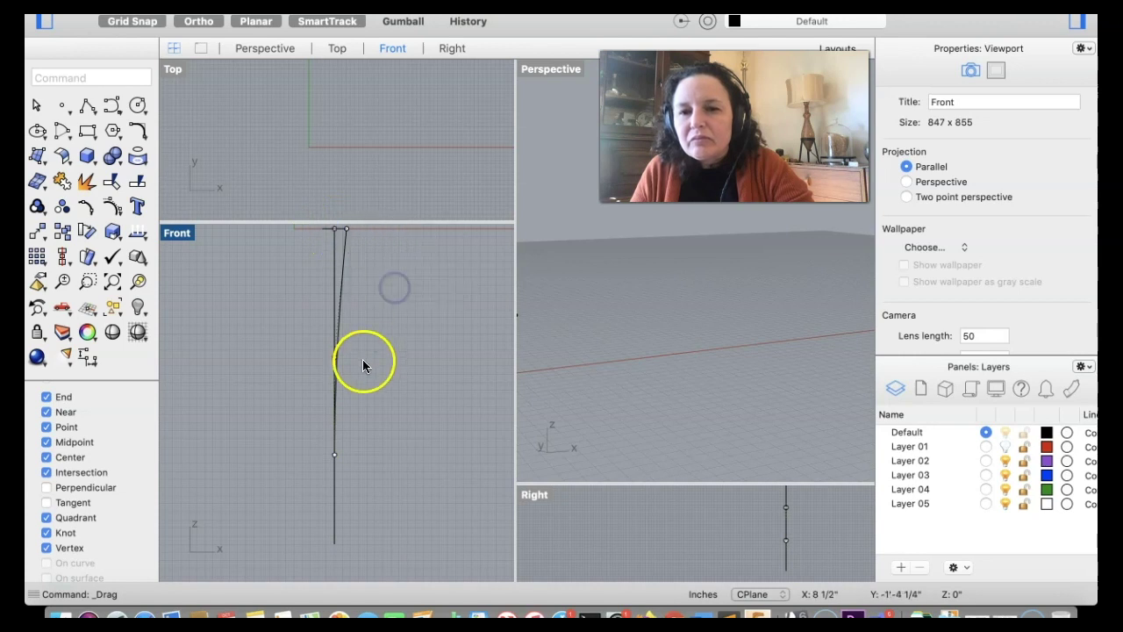
Step: Undo the last drag and the misplaced profile curve, leaving the circle and the vertical line
key("super+z")
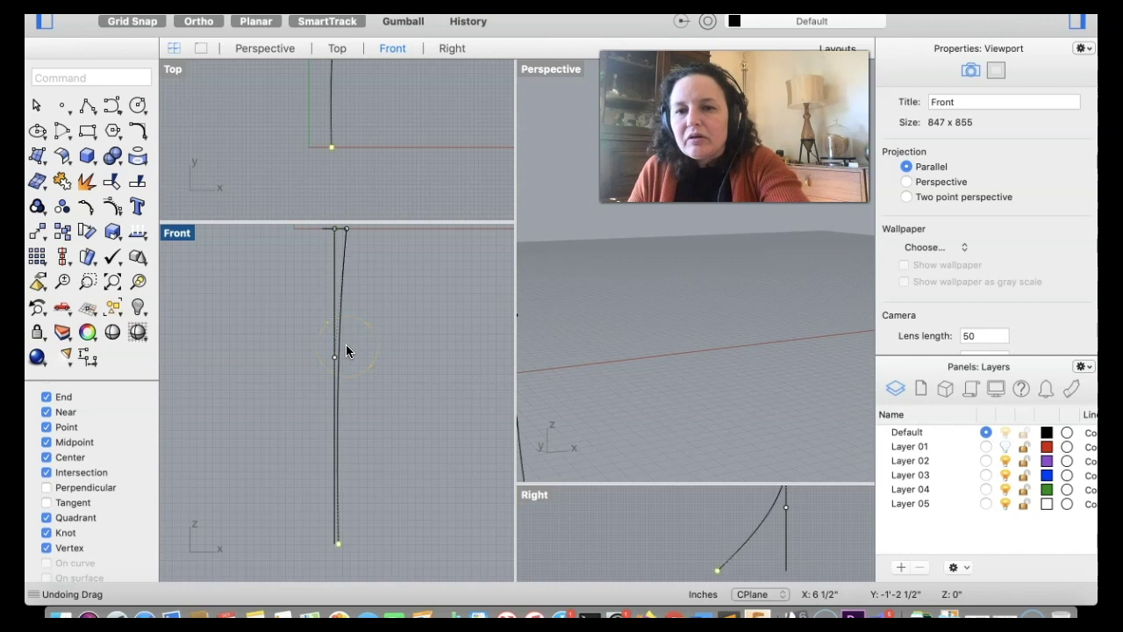
left_click(342, 363)
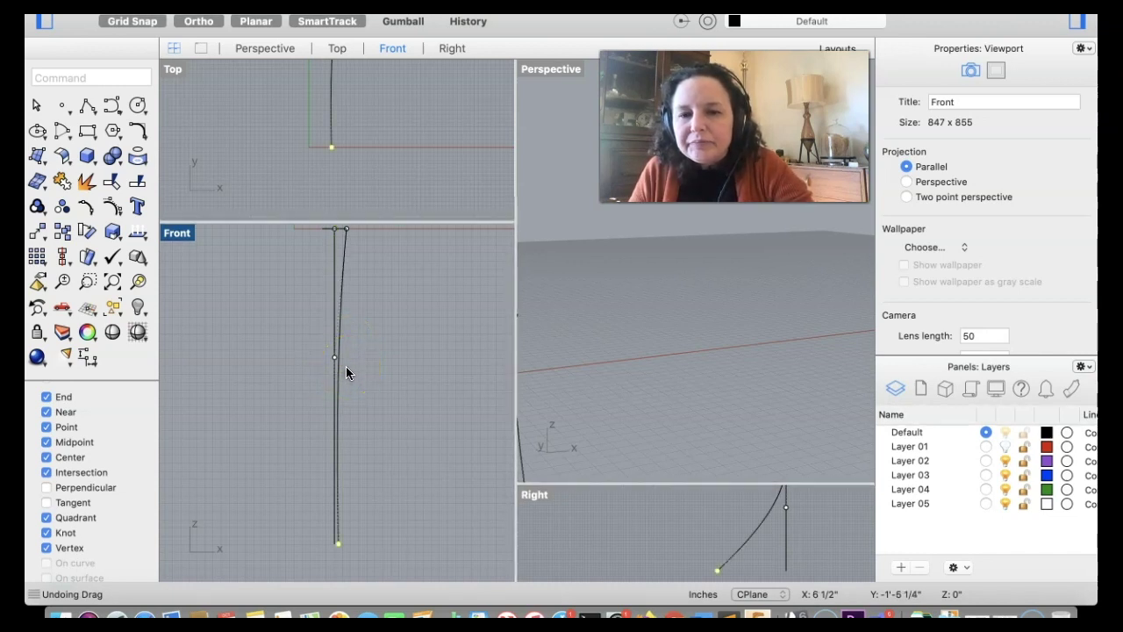
key("super+z")
left_click(347, 352)
Step: Start a degree 3 curve at the circle's quadrant at X 6 1/2", Y 2'-1", with its second point on the vertical line slightly above the middle
left_click(82, 102)
left_click(112, 108)
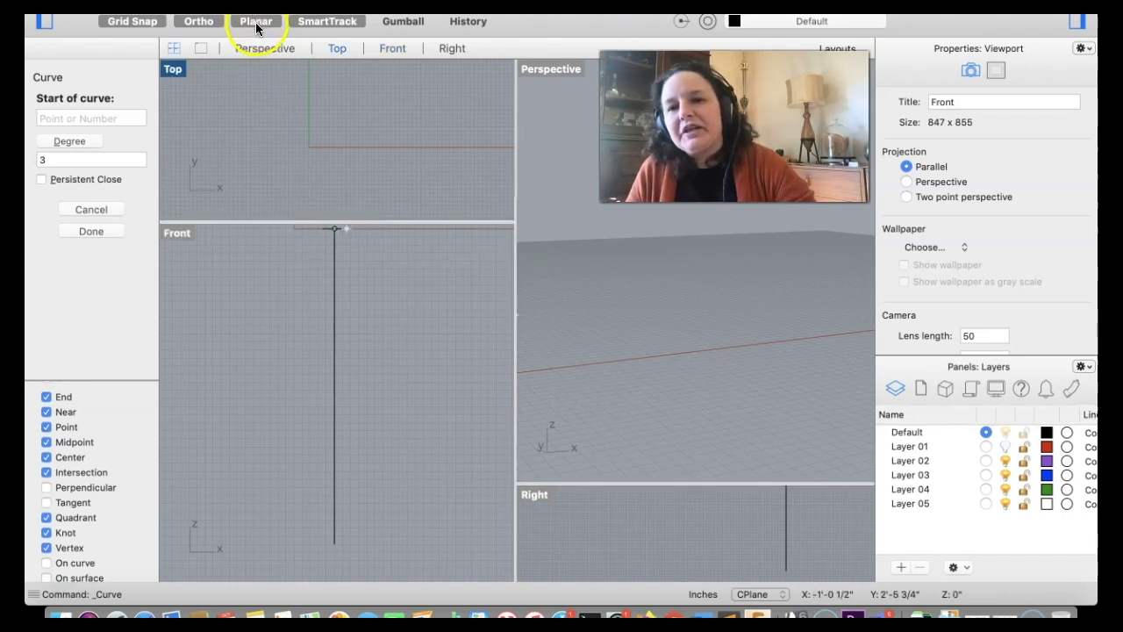
left_click(259, 27)
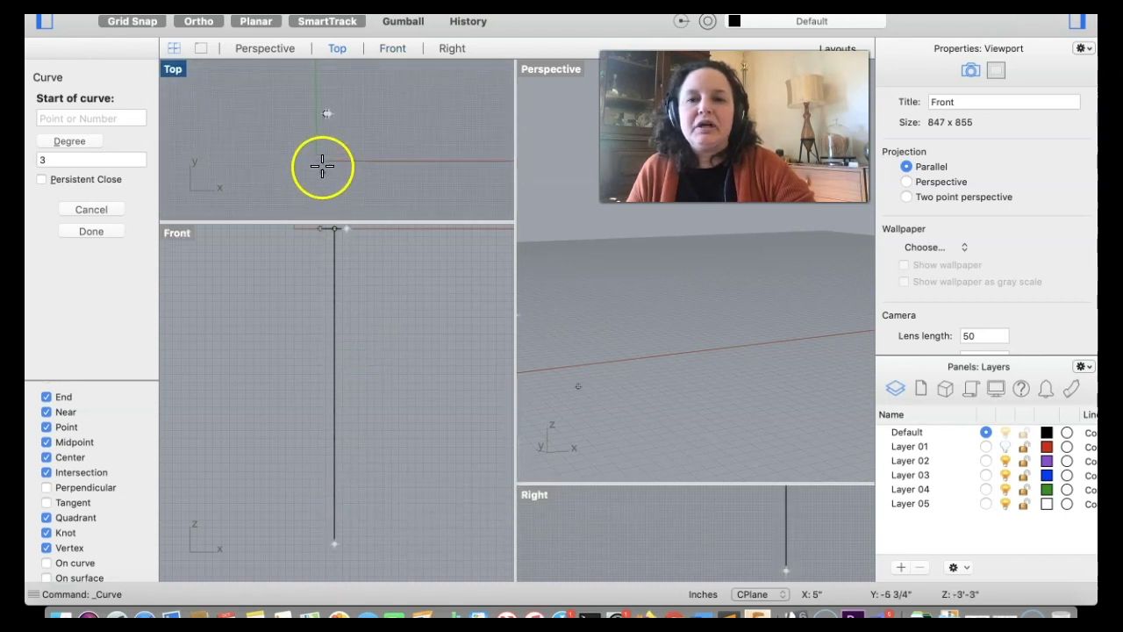
left_click(326, 118)
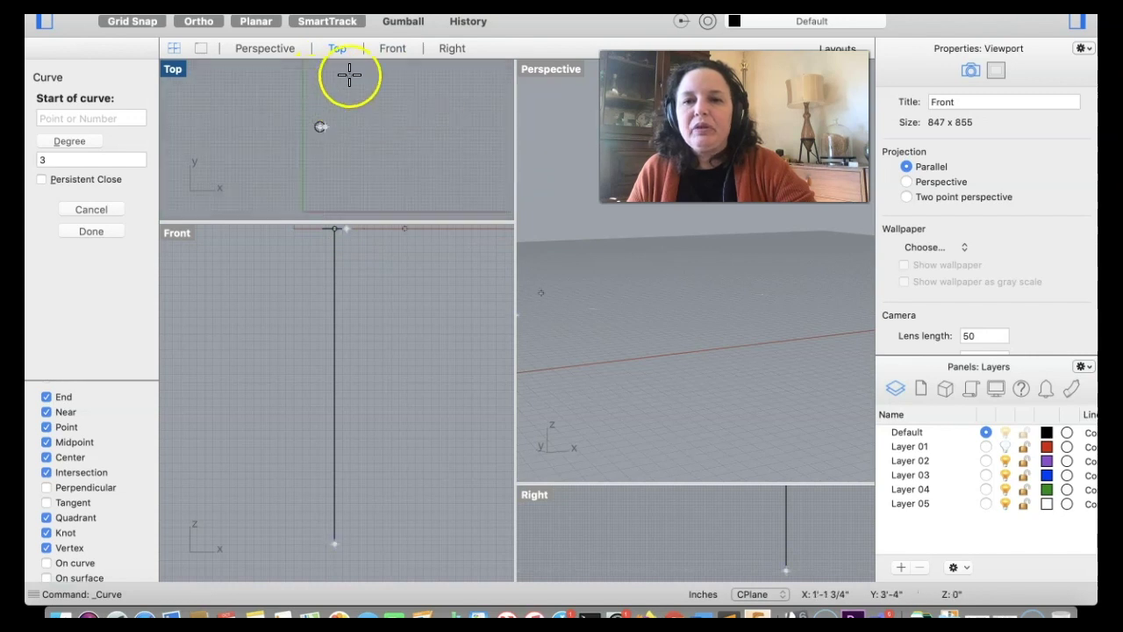
scroll(329, 128, "up", 3)
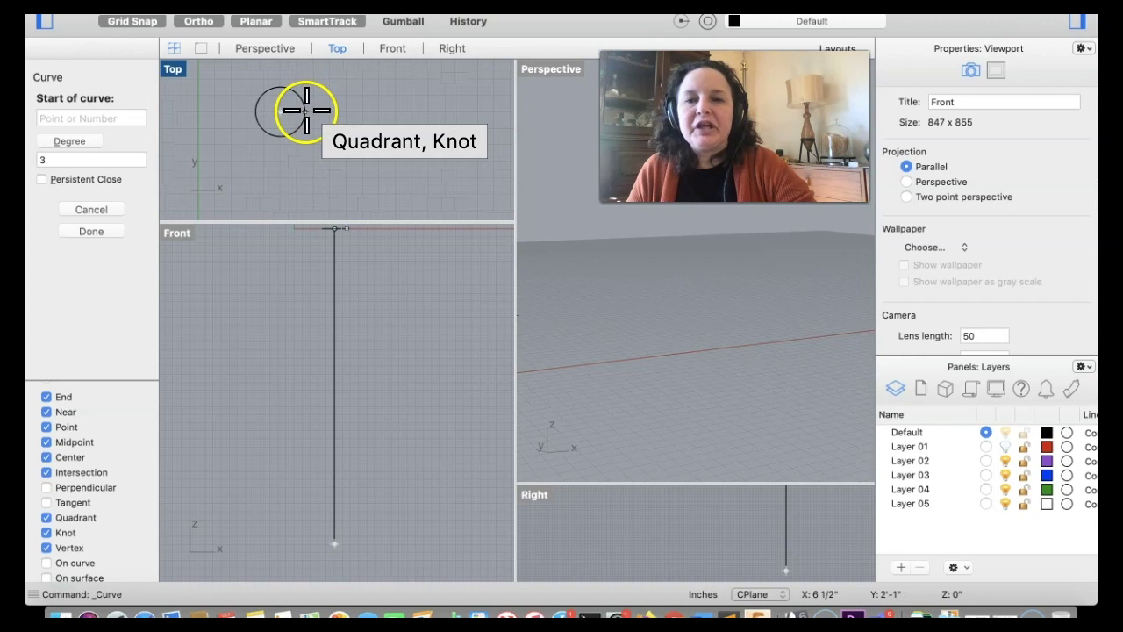
left_click(306, 111)
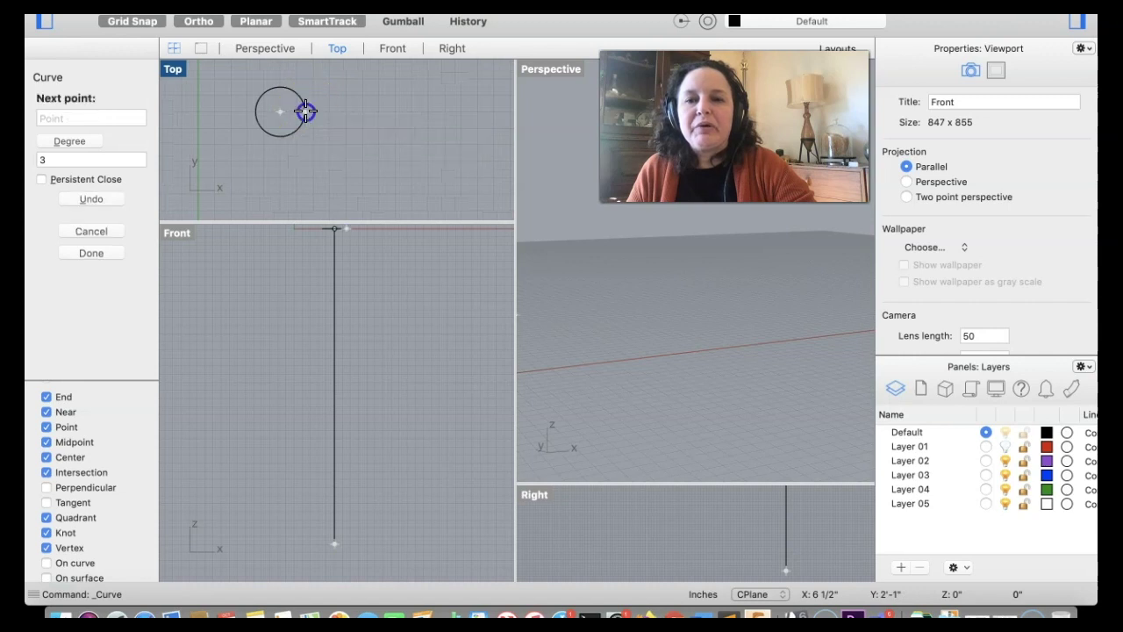
left_click(334, 360)
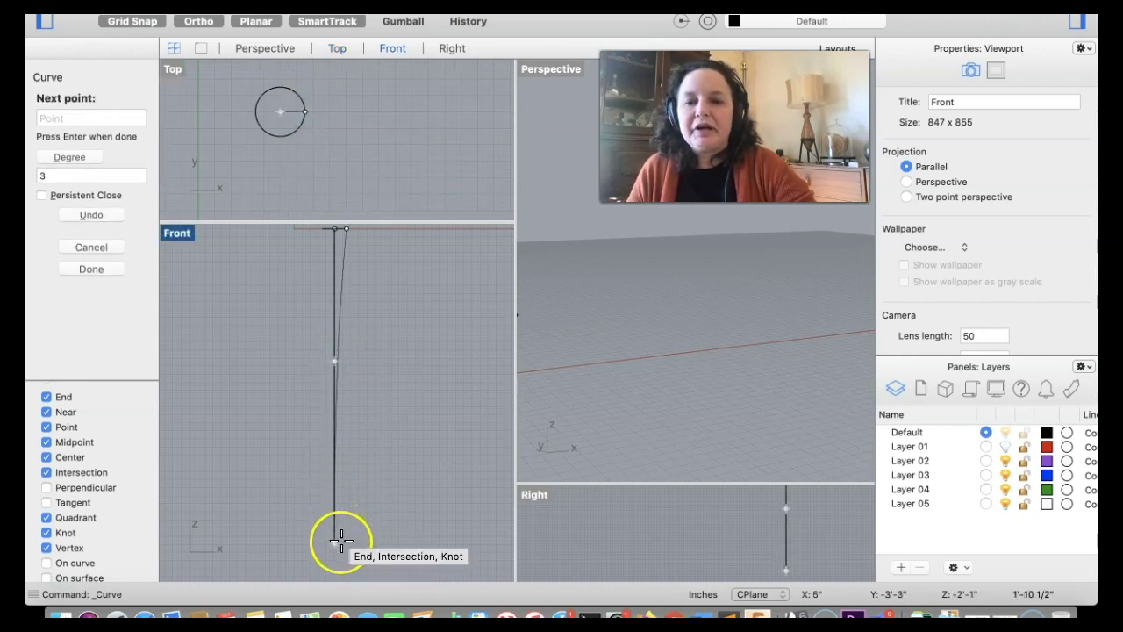
Step: Disable Ortho and end the curve 1/2 inch beside the vertical line's lower end, at X 5 1/2", Y -3'-3" in the Front view
scroll(343, 539, "up", 3)
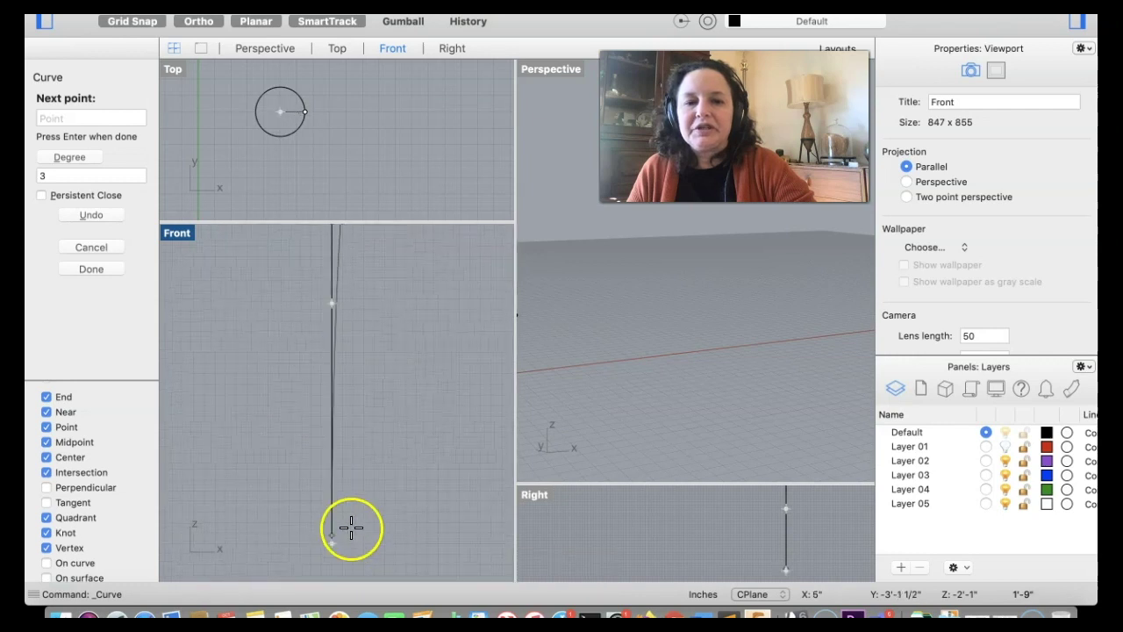
scroll(336, 544, "up", 3)
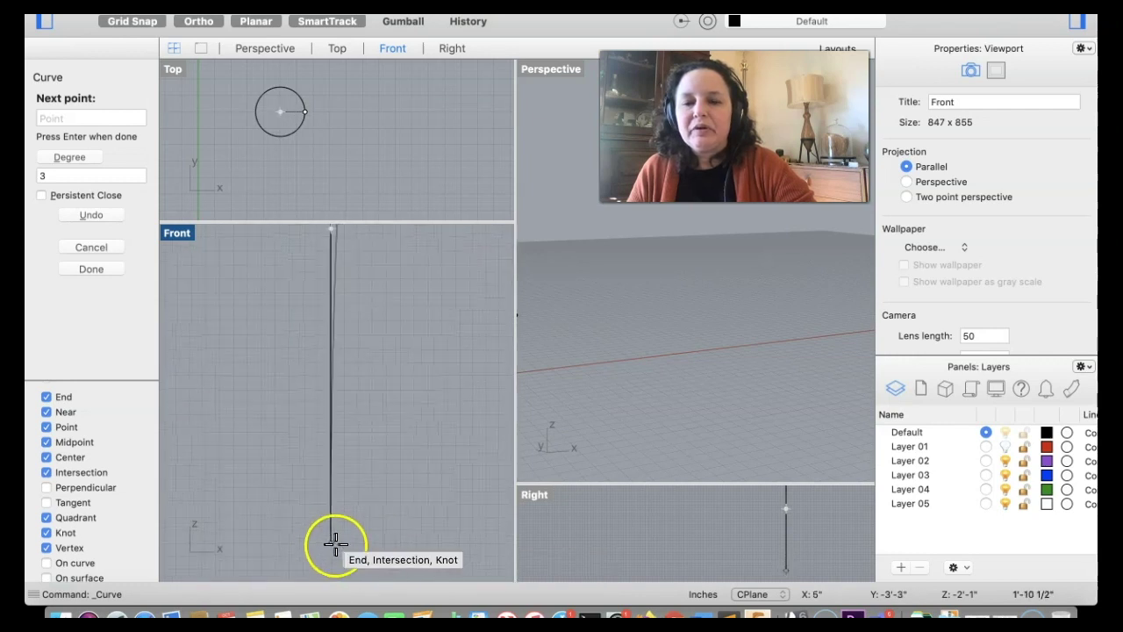
scroll(337, 541, "up", 2)
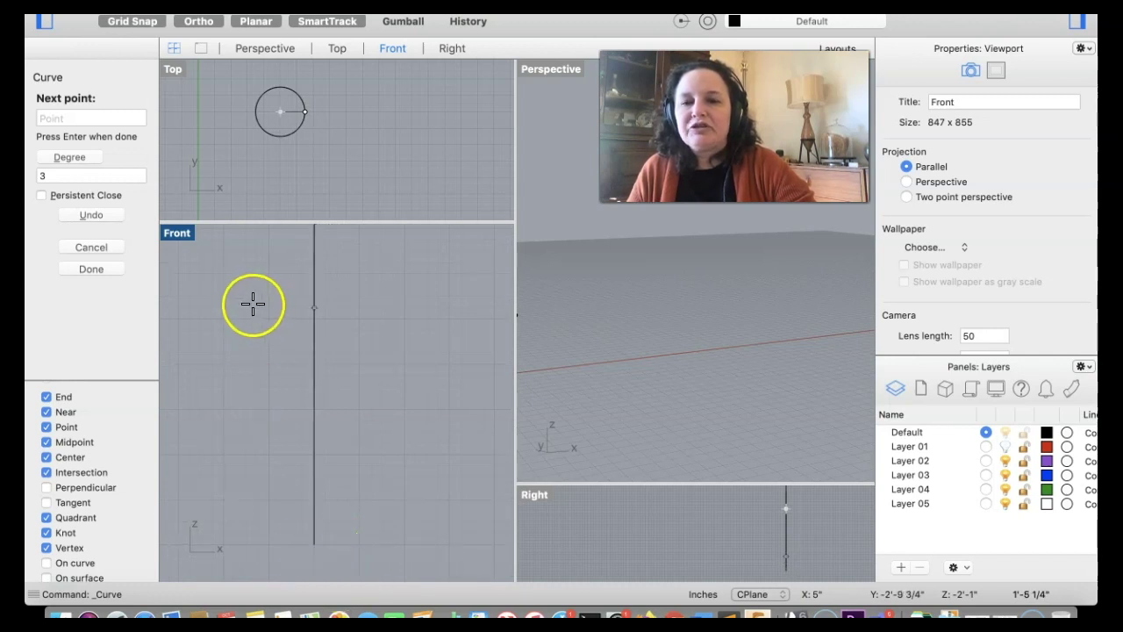
left_click(207, 21)
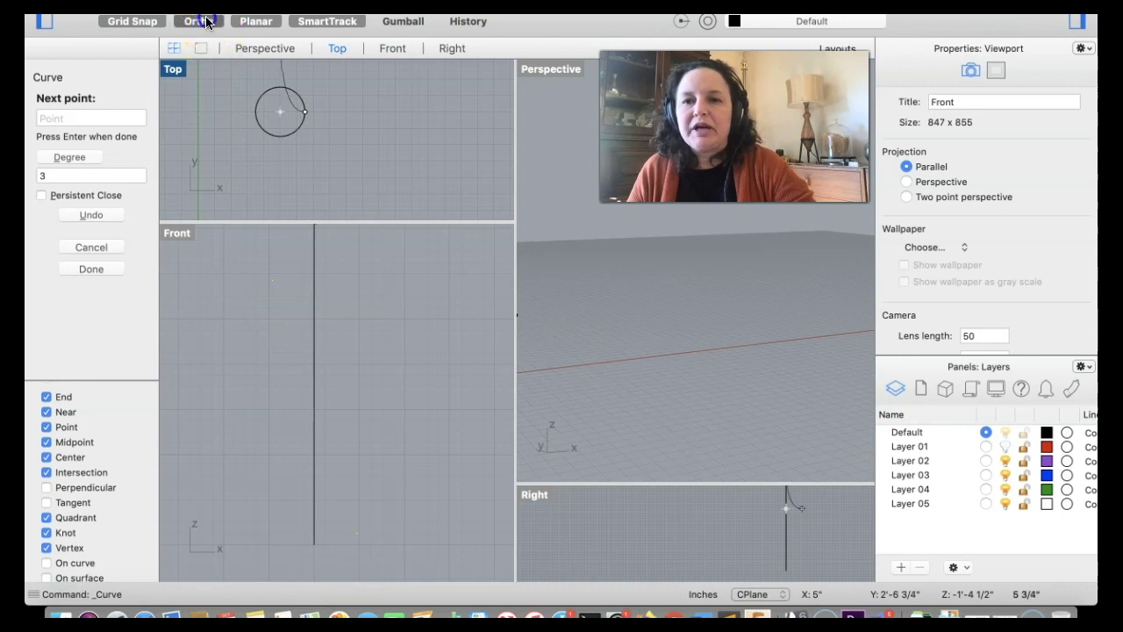
left_click(333, 543)
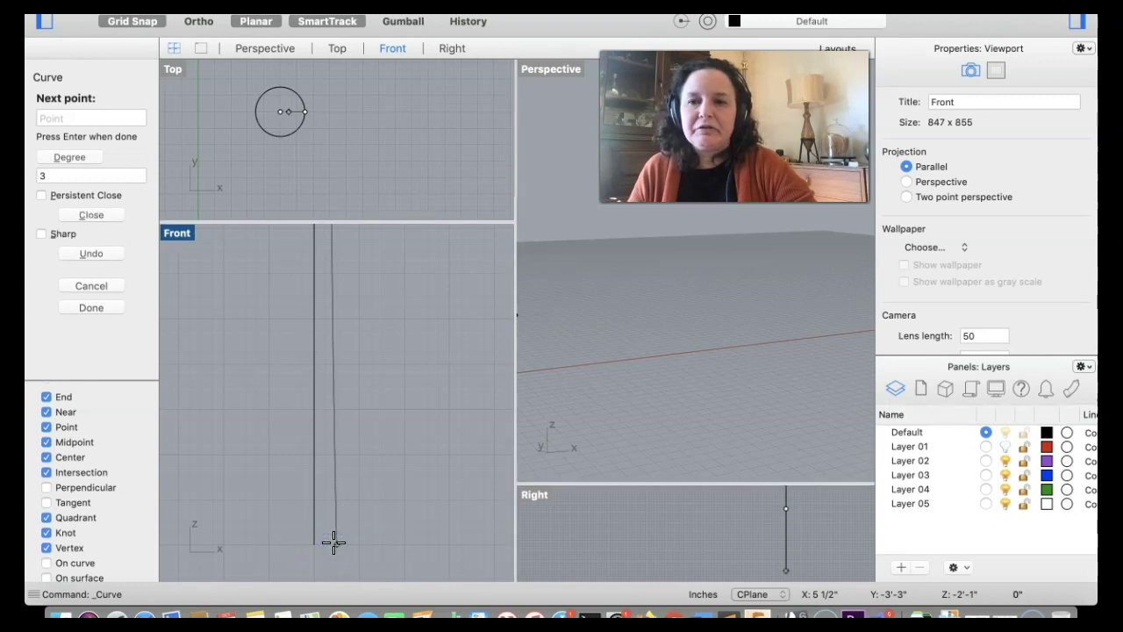
key("Return")
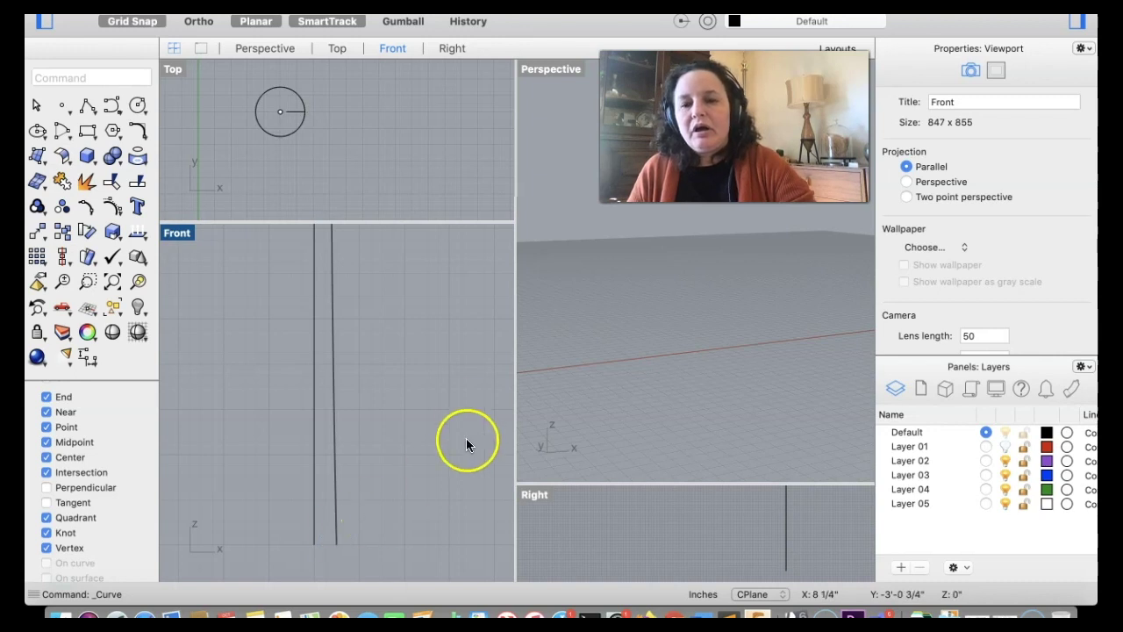
Step: Try to revolve the profile curve full circle about an axis from the circle's centre to a point below the vertical line in the Front view
scroll(400, 553, "down", 2)
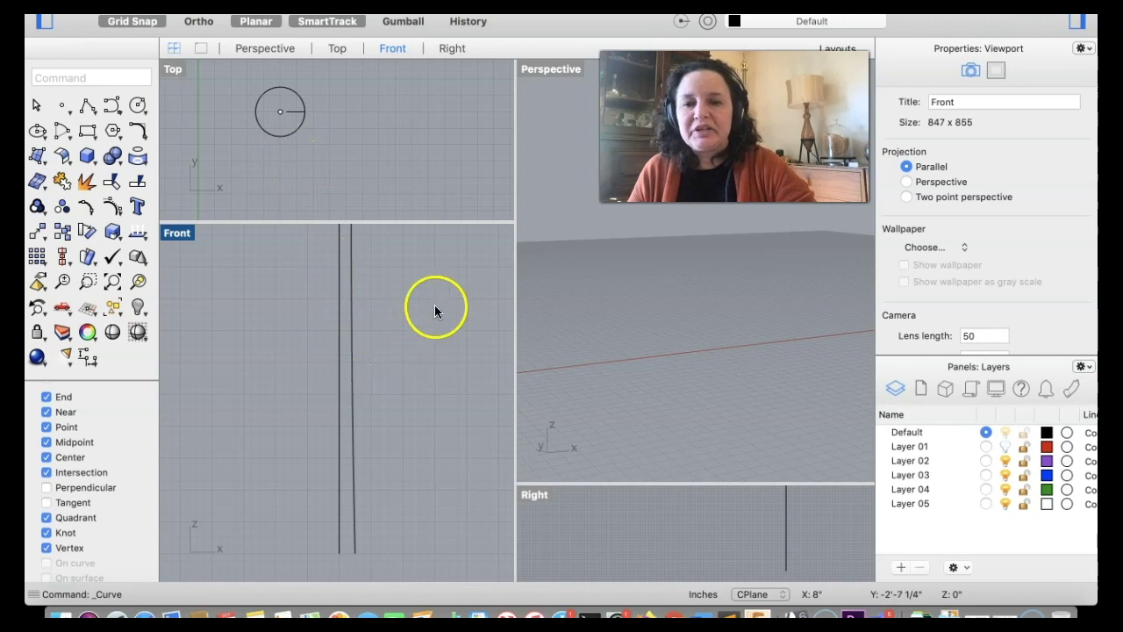
scroll(434, 304, "down", 5)
scroll(430, 320, "up", 2)
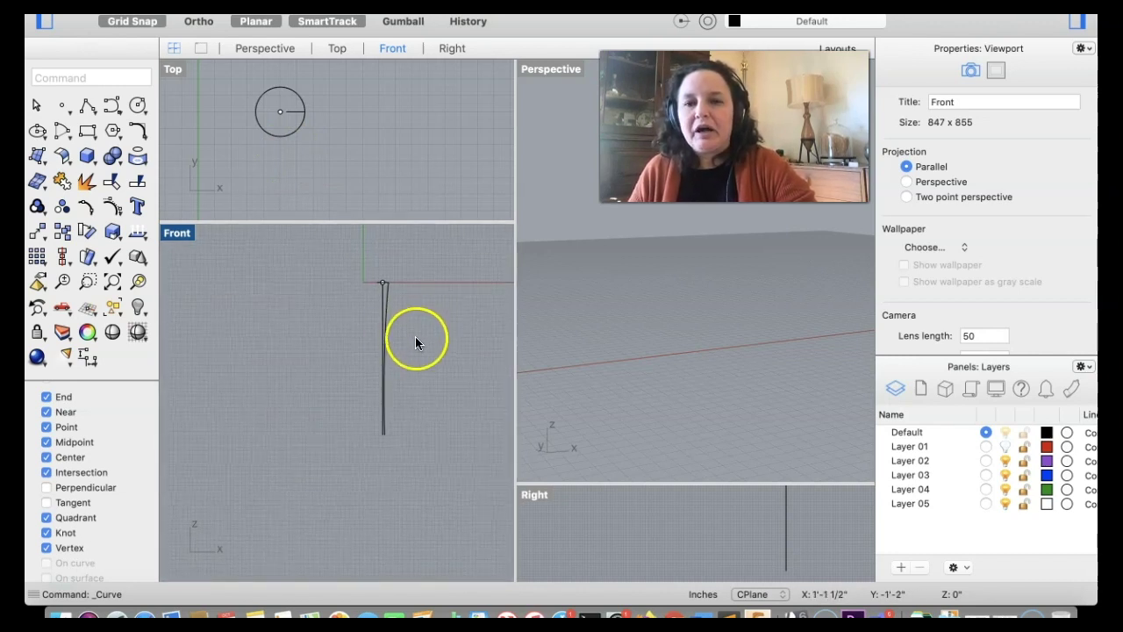
scroll(416, 337, "up", 3)
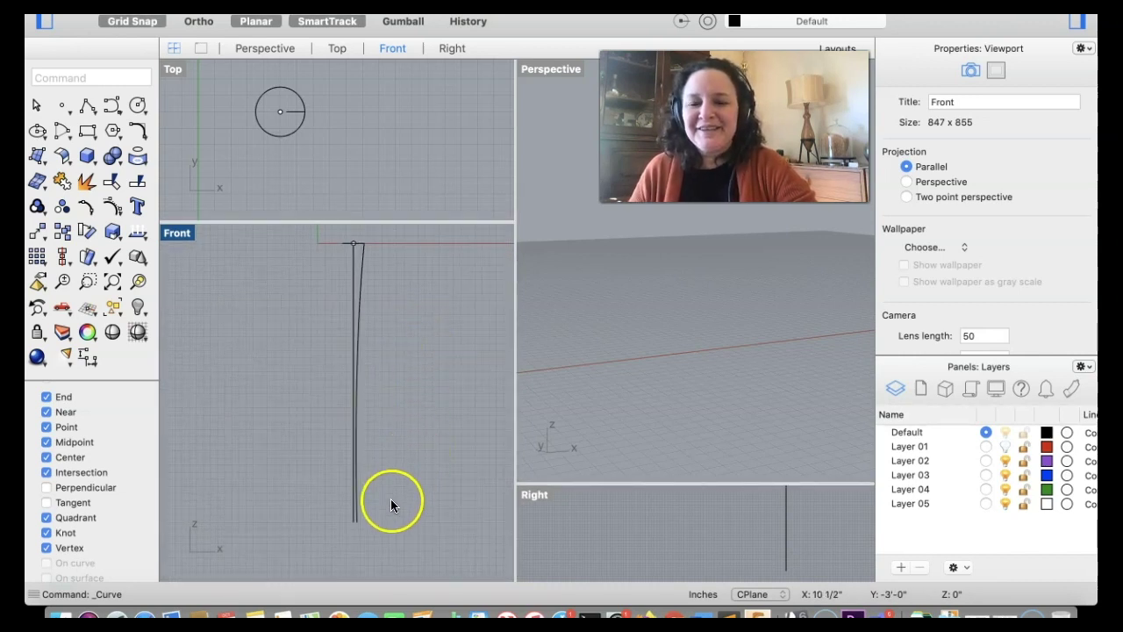
left_click(364, 269)
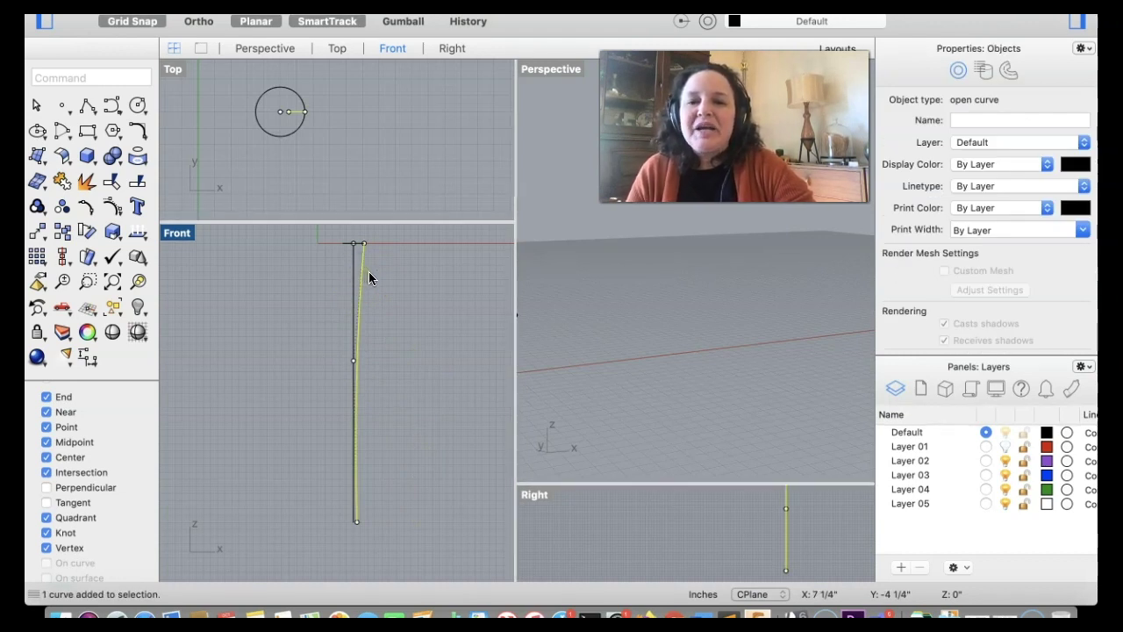
left_click(371, 228)
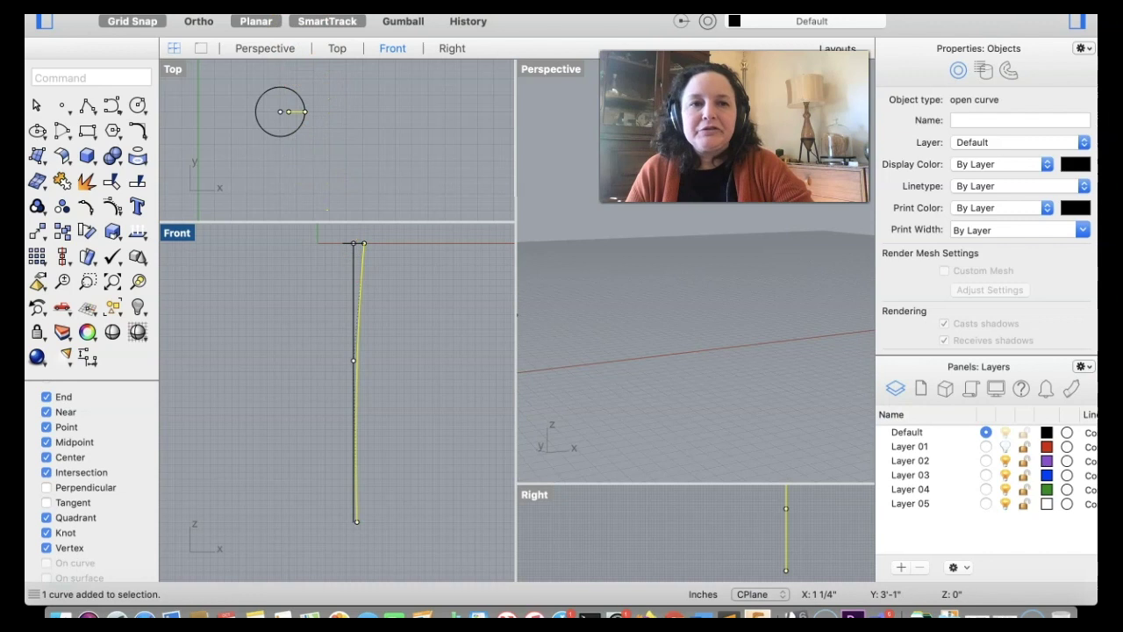
left_click(326, 2)
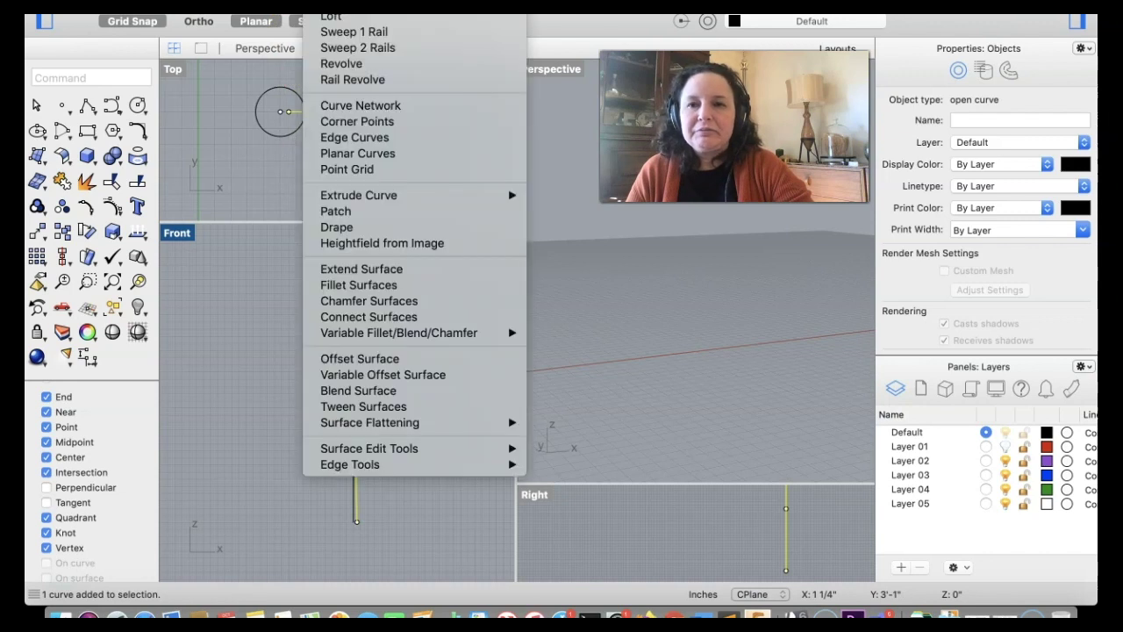
left_click(342, 64)
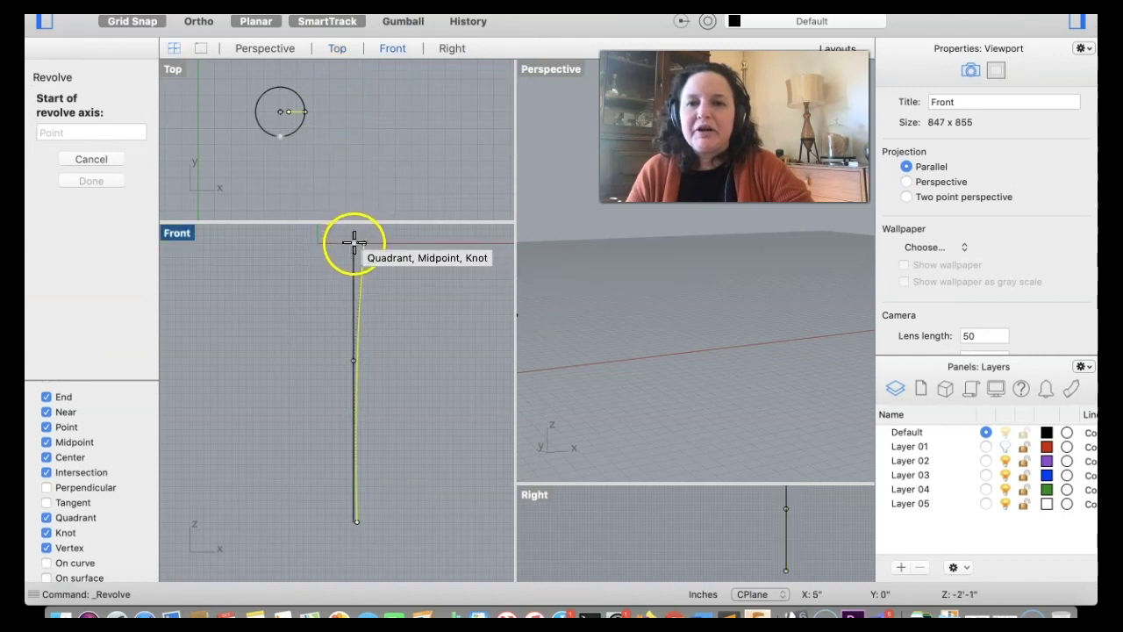
left_click(279, 111)
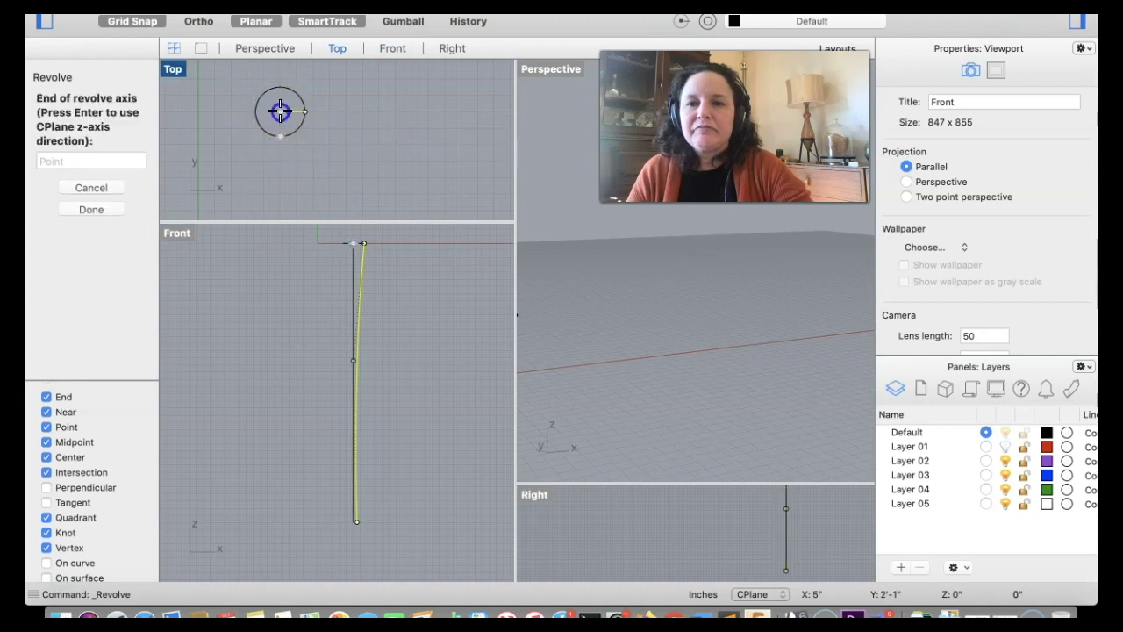
left_click(355, 561)
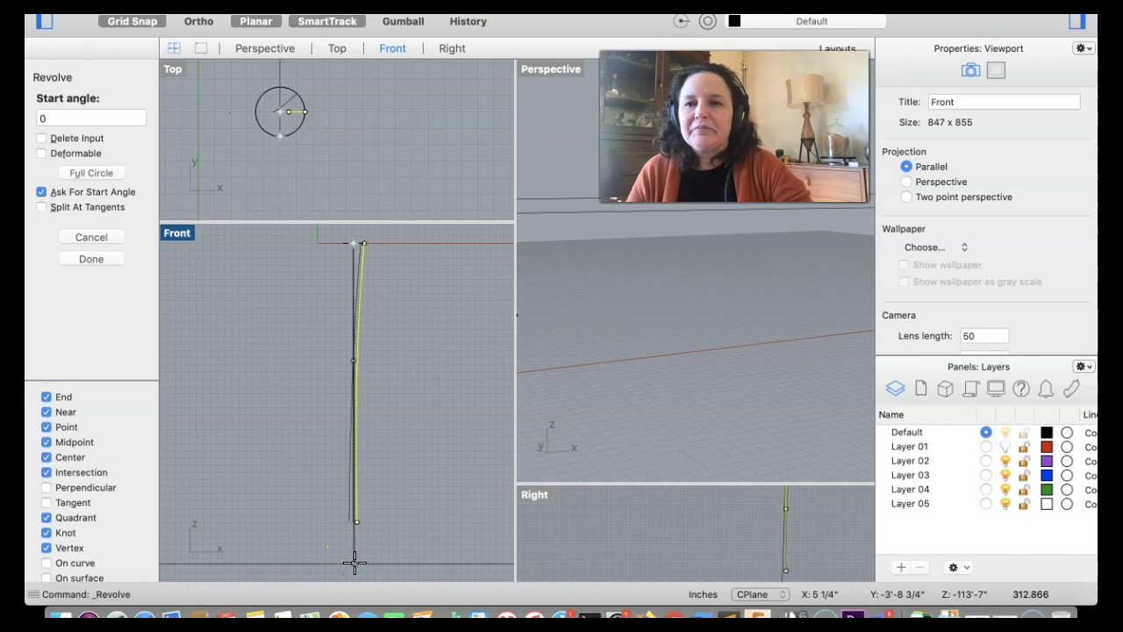
left_click(87, 172)
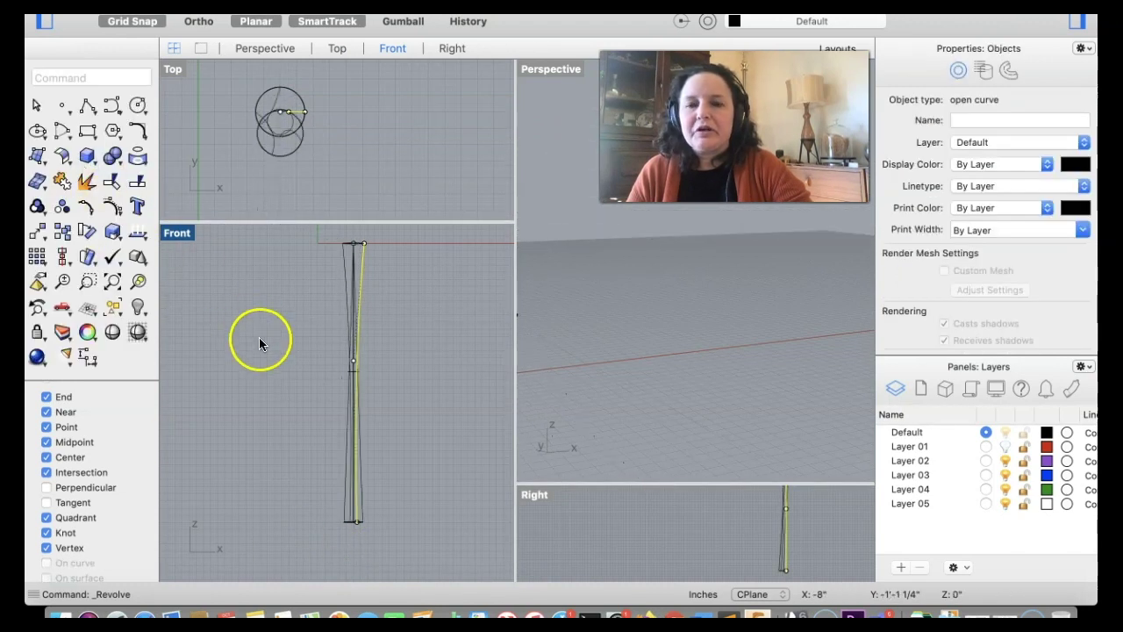
Step: Undo the misaligned revolve and clear the selection
left_click(317, 435)
left_click(290, 145)
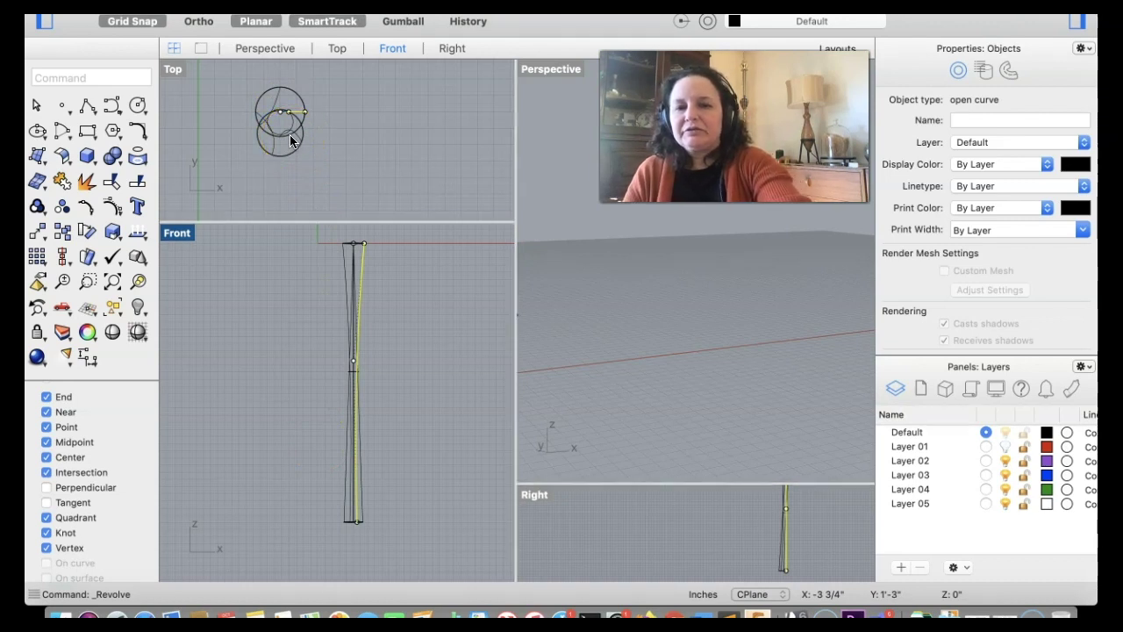
key("super+z")
left_click(298, 140)
left_click(274, 345)
left_click(299, 420)
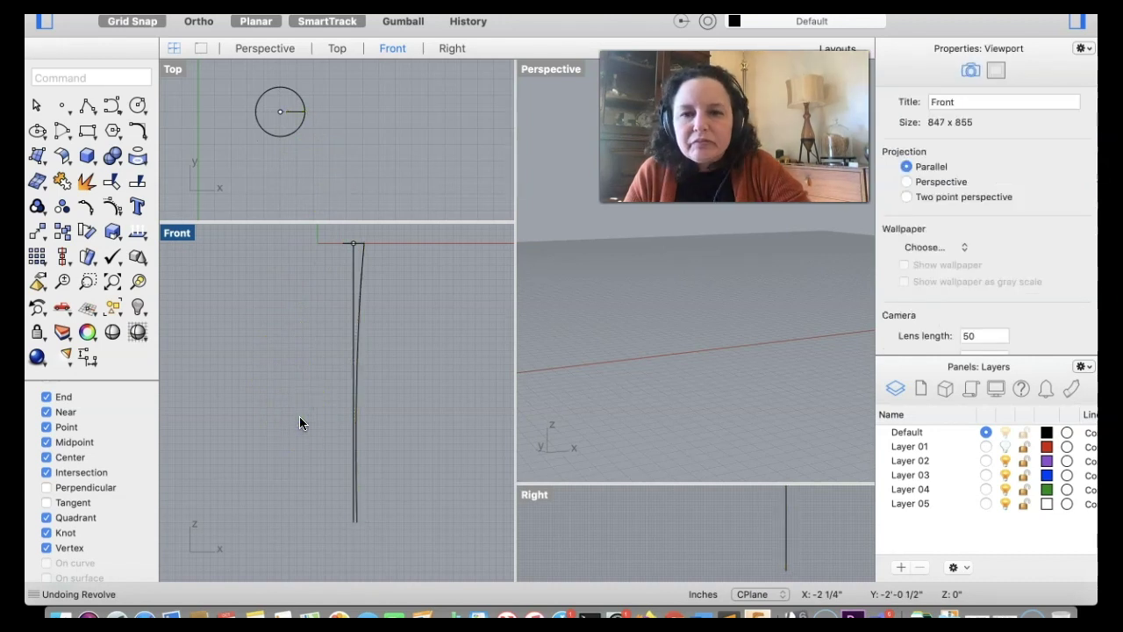
Step: Revolve the profile curve full circle about an axis from the circle's centre to a point on the vertical line near its lower end
left_click(366, 301)
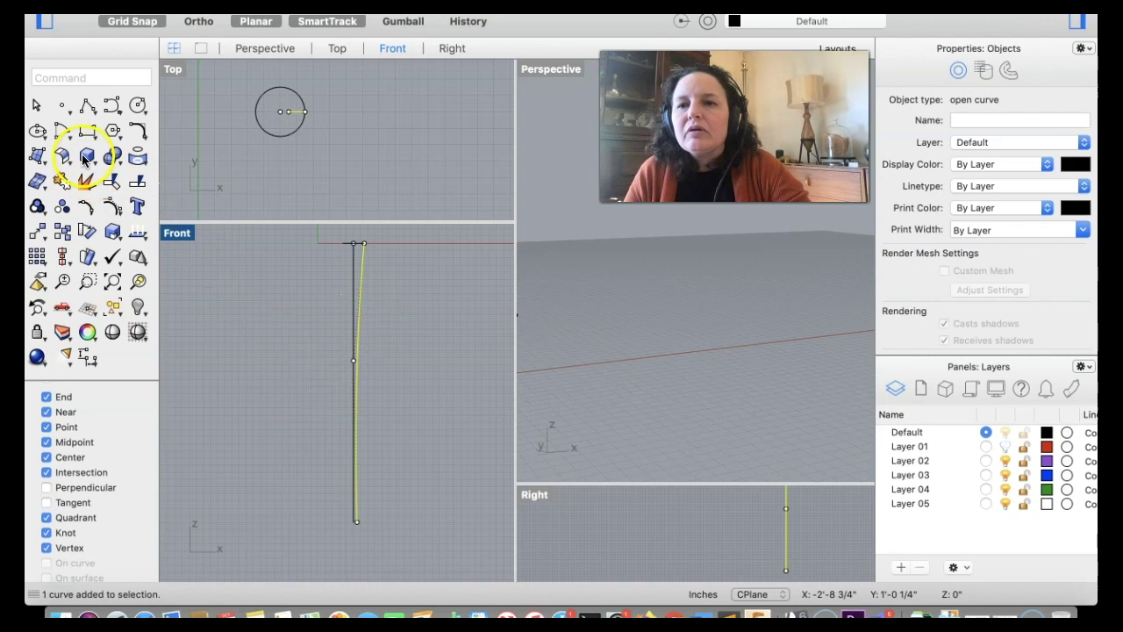
left_click(329, 7)
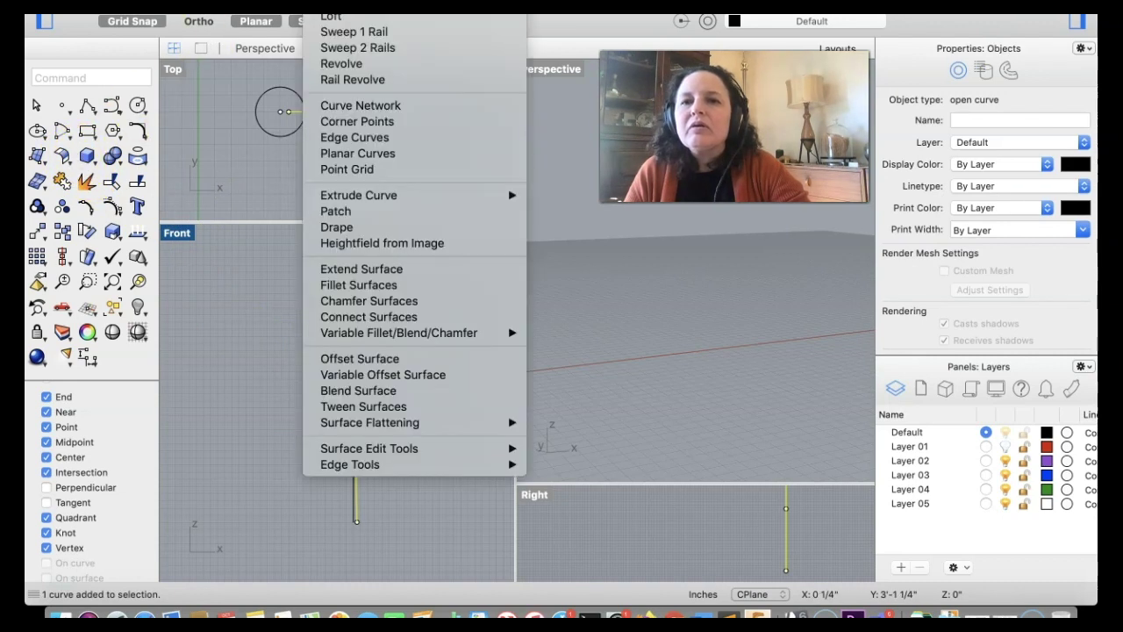
left_click(341, 64)
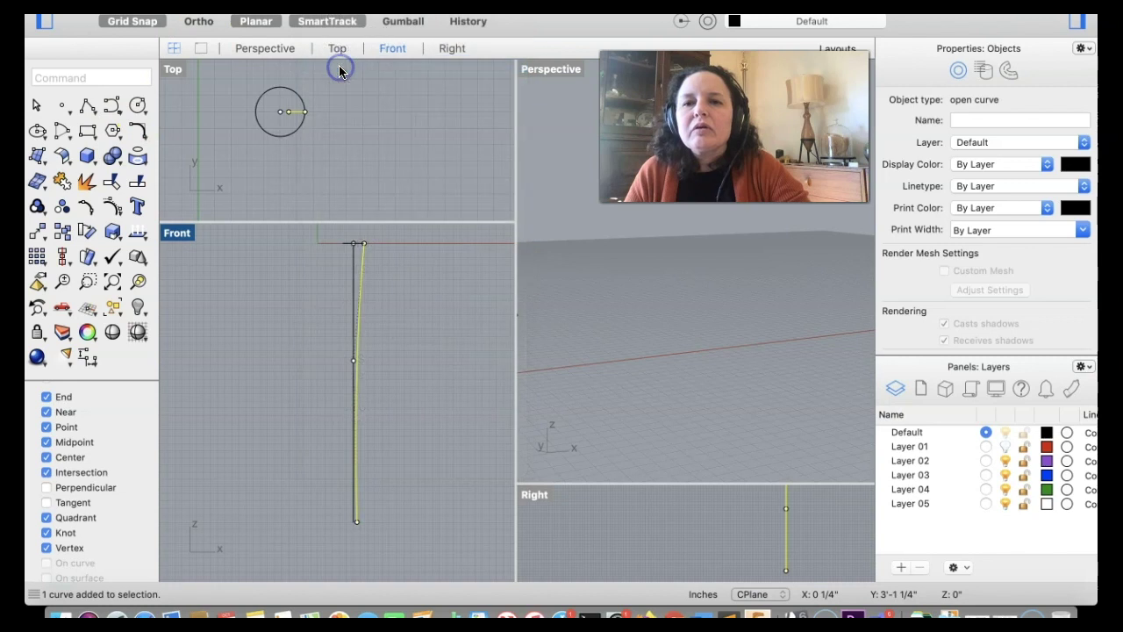
left_click(279, 110)
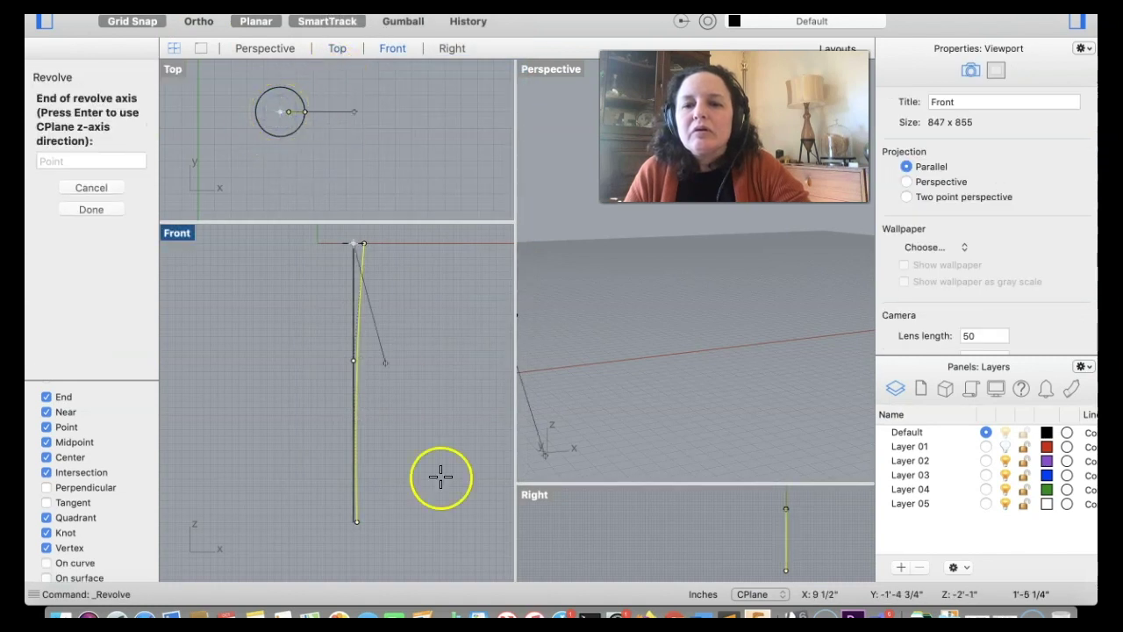
left_click(354, 511)
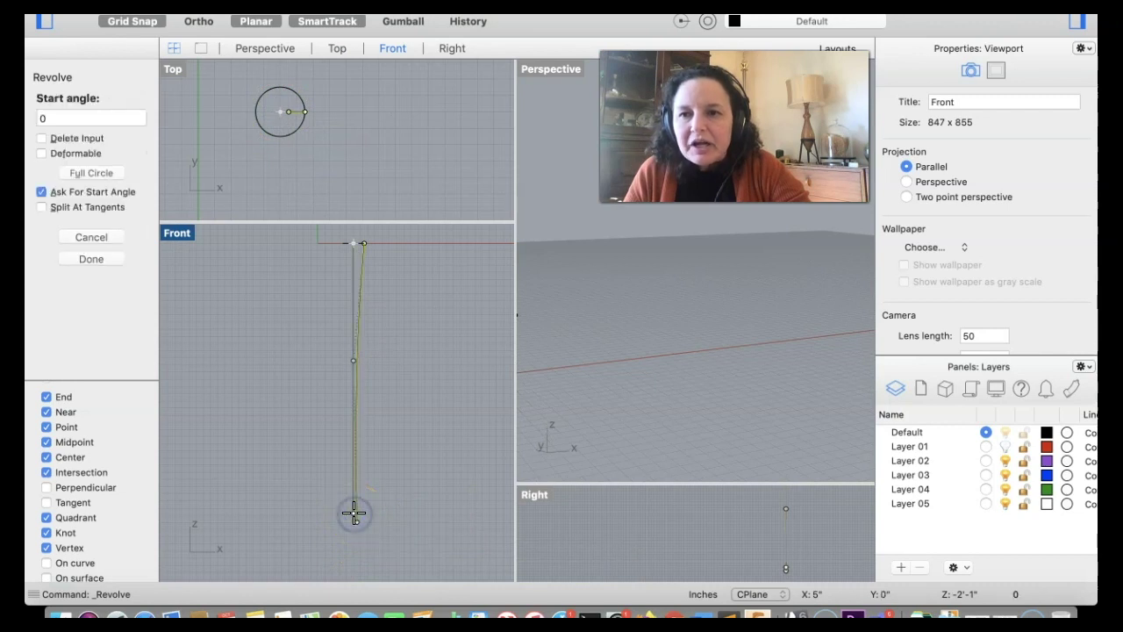
left_click(91, 173)
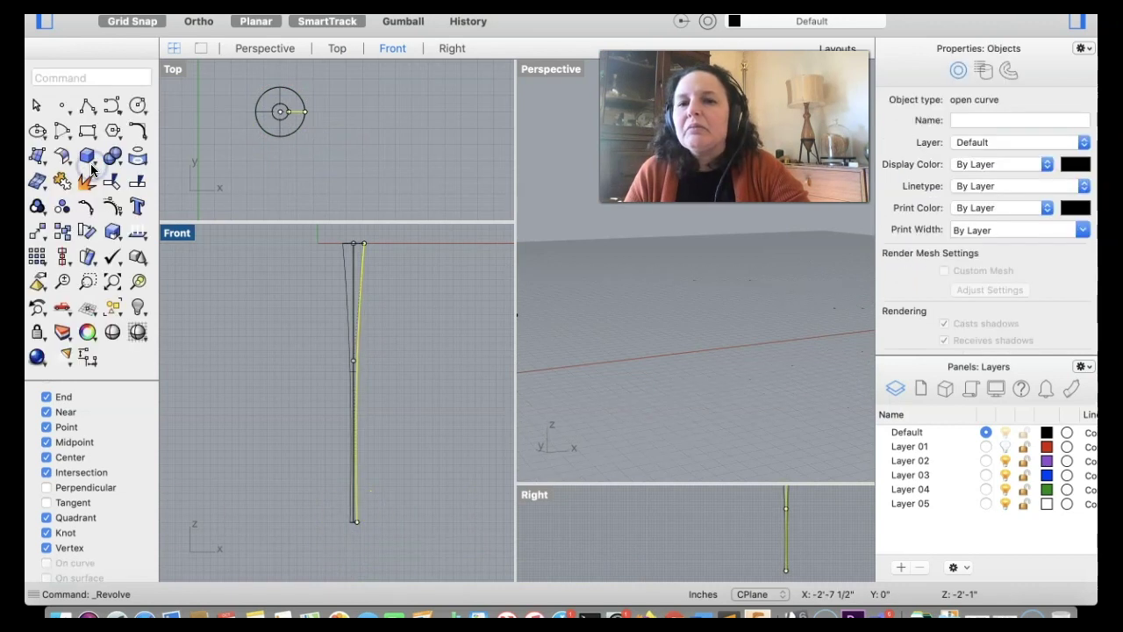
Step: Select the revolved leg surface and cap its planar holes to close it into a solid
scroll(410, 324, "down", 4)
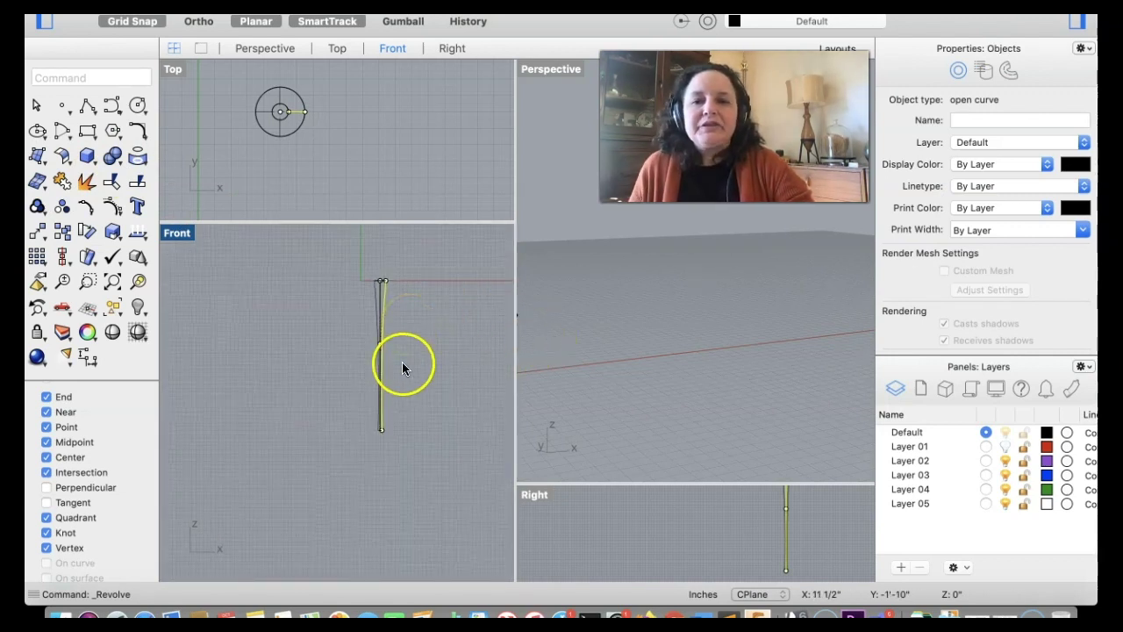
left_click(404, 348)
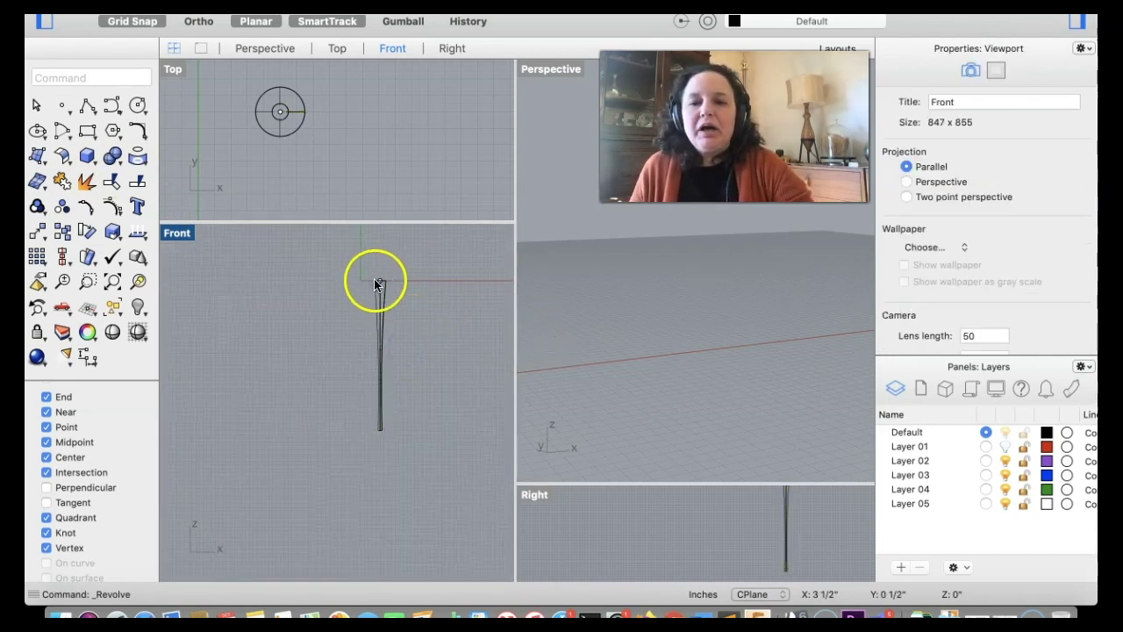
left_click(379, 293)
left_click(433, 334)
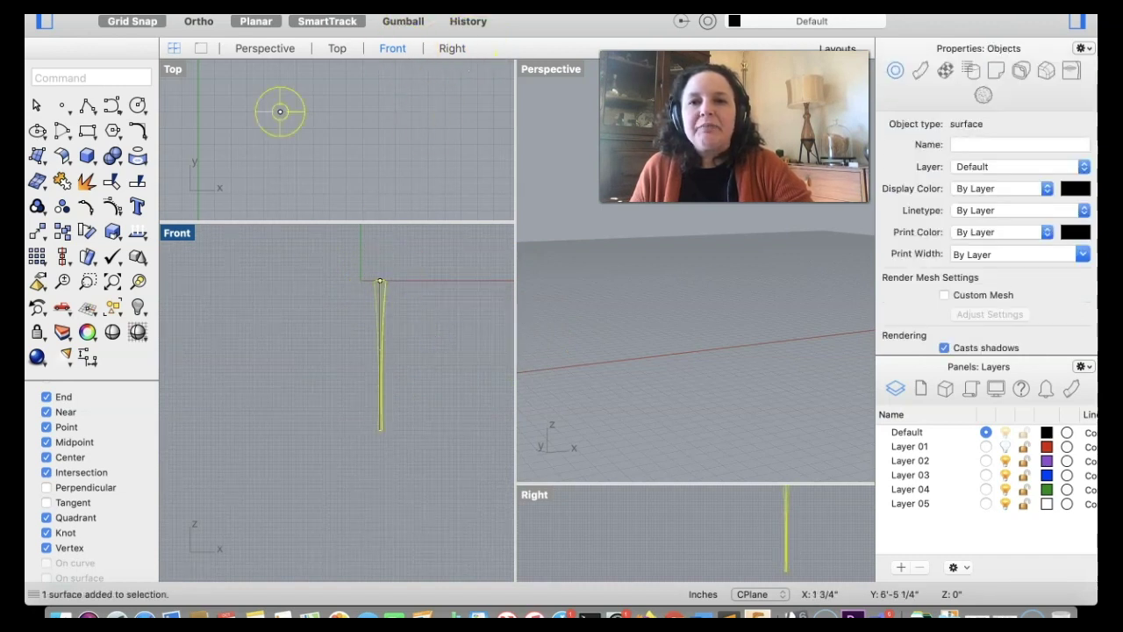
left_click(379, 7)
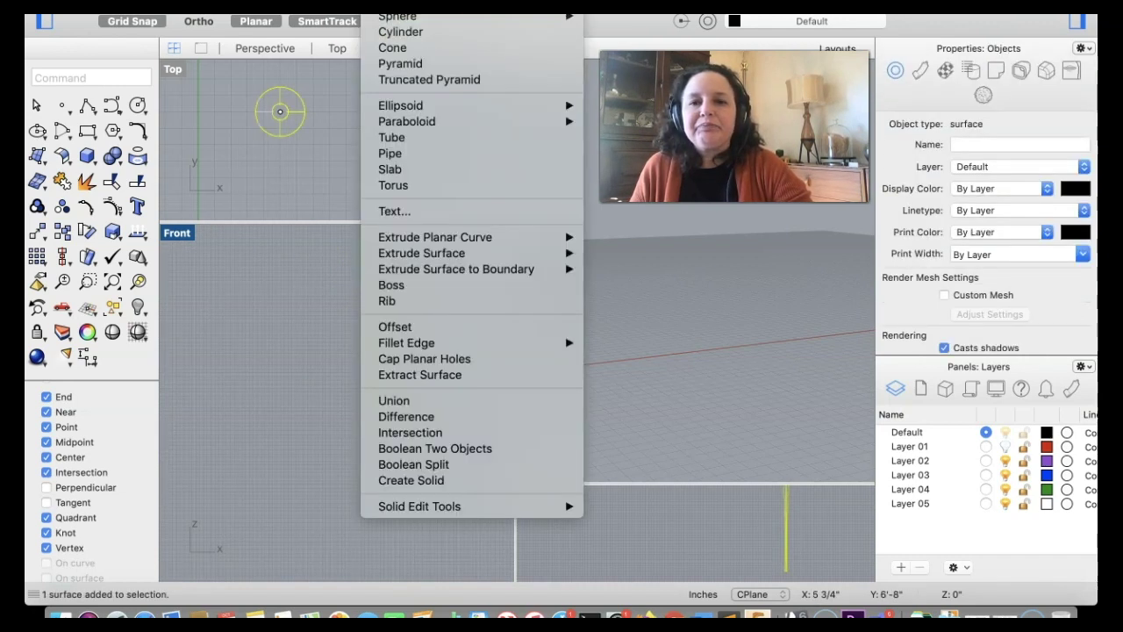
left_click(434, 360)
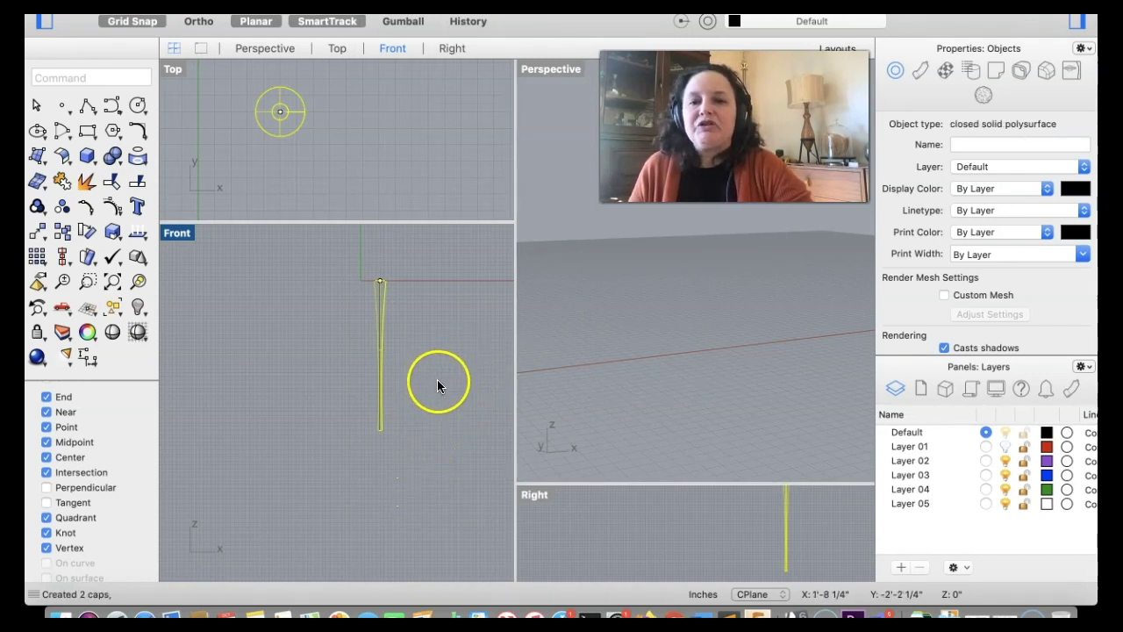
Step: Turn on Layer 01 and enlarge the Top view so the rectangles and the leg at their corner fit in it
scroll(437, 386, "right", 5)
scroll(437, 386, "up", 2)
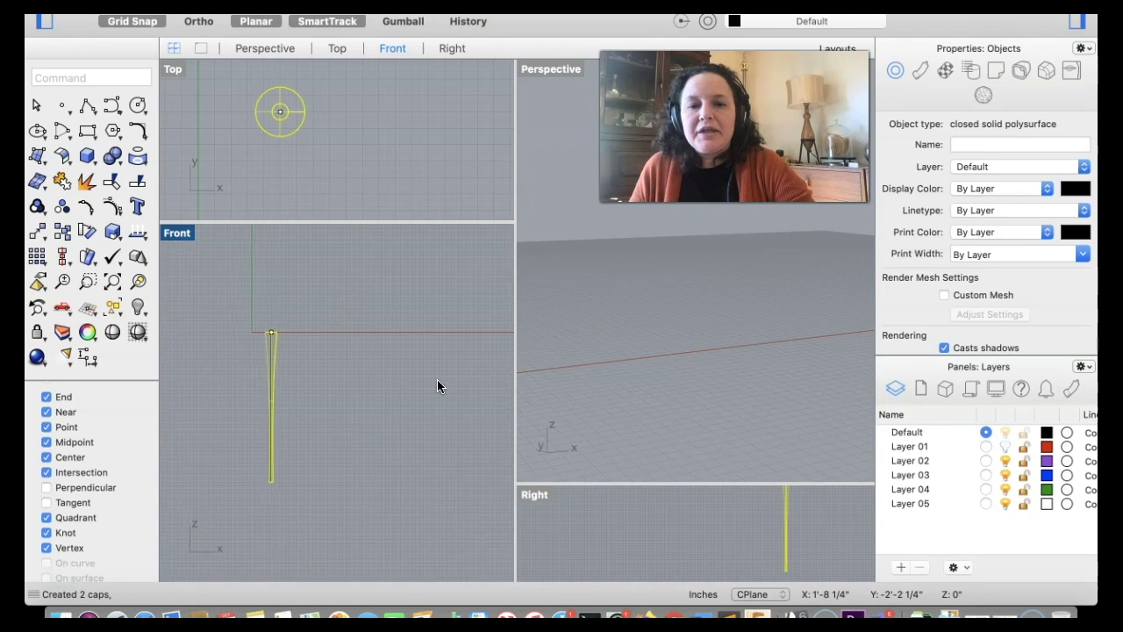
left_click(1005, 447)
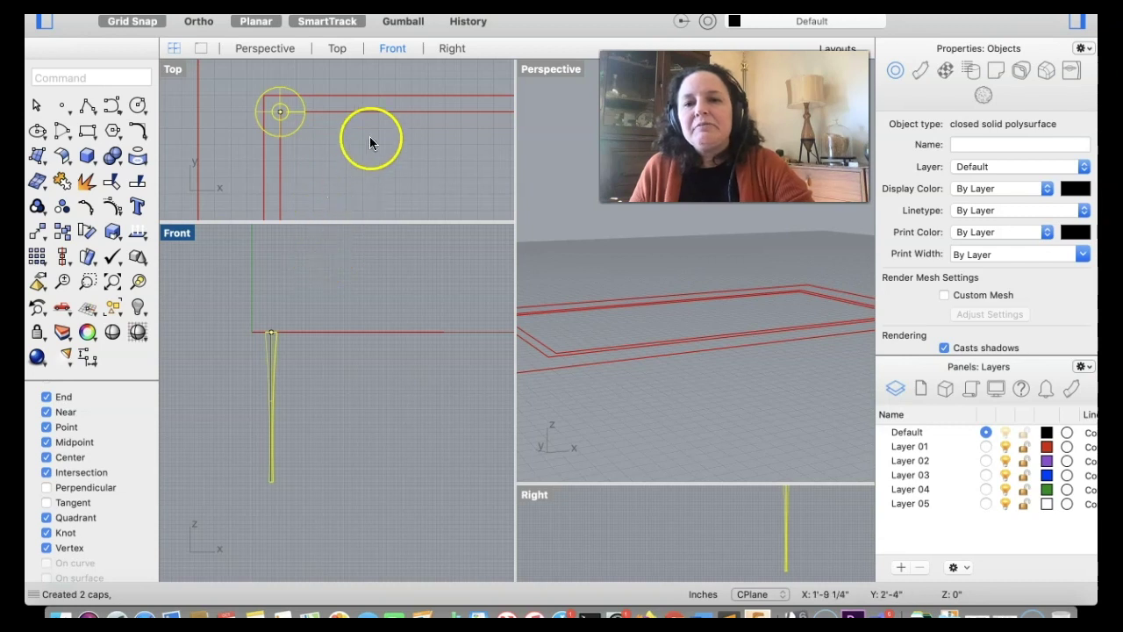
left_click_drag(329, 221, 287, 415)
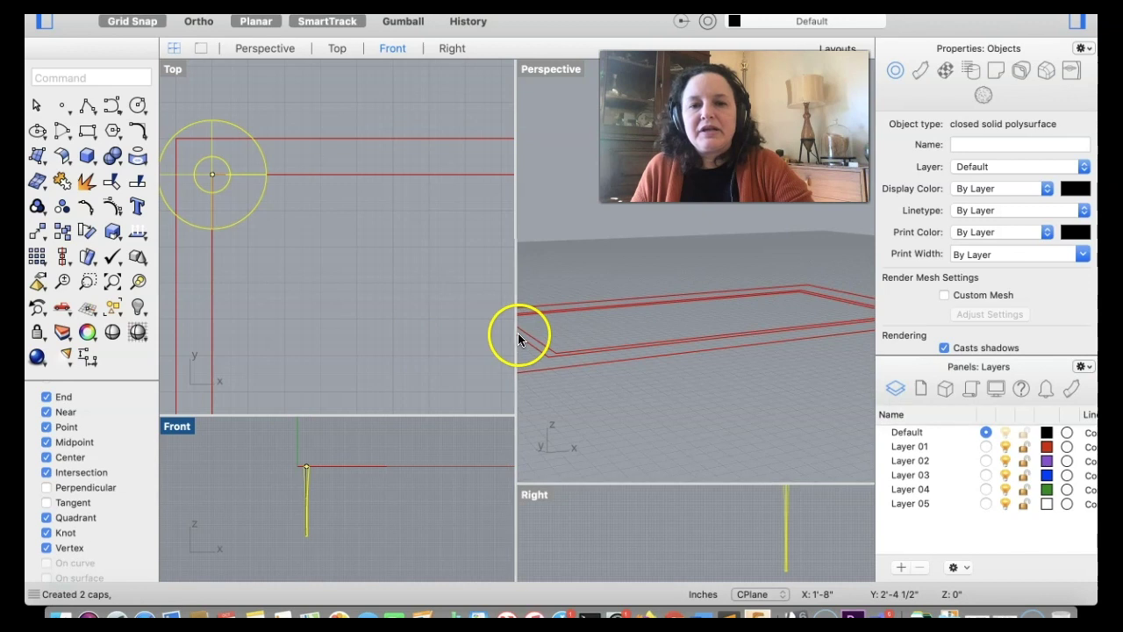
left_click_drag(517, 335, 650, 357)
scroll(454, 283, "down", 5)
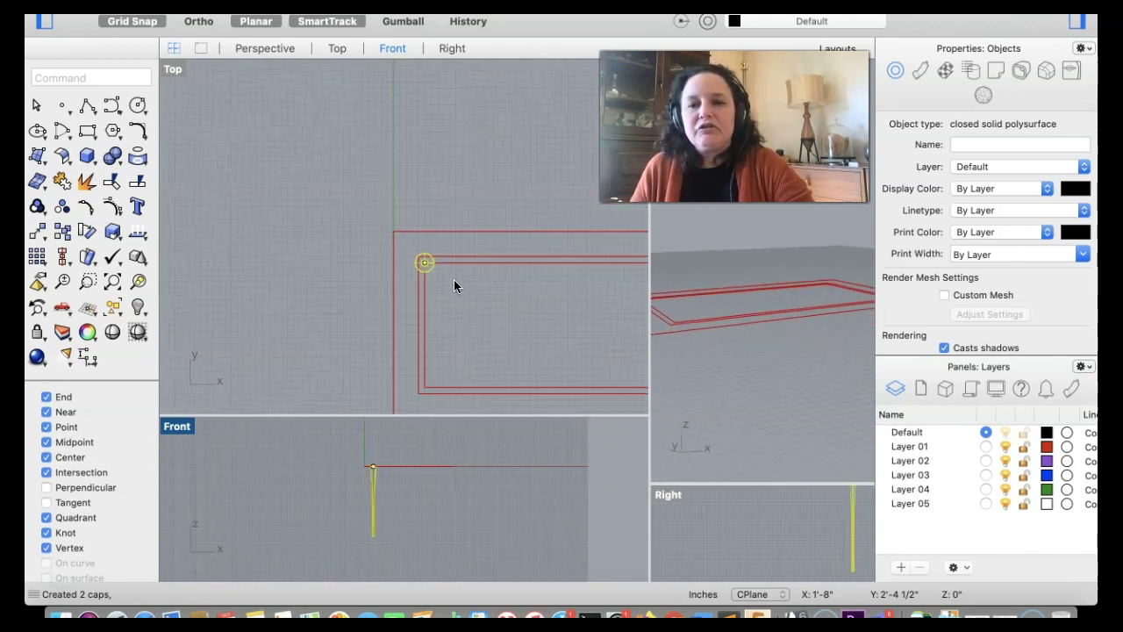
scroll(454, 285, "down", 5)
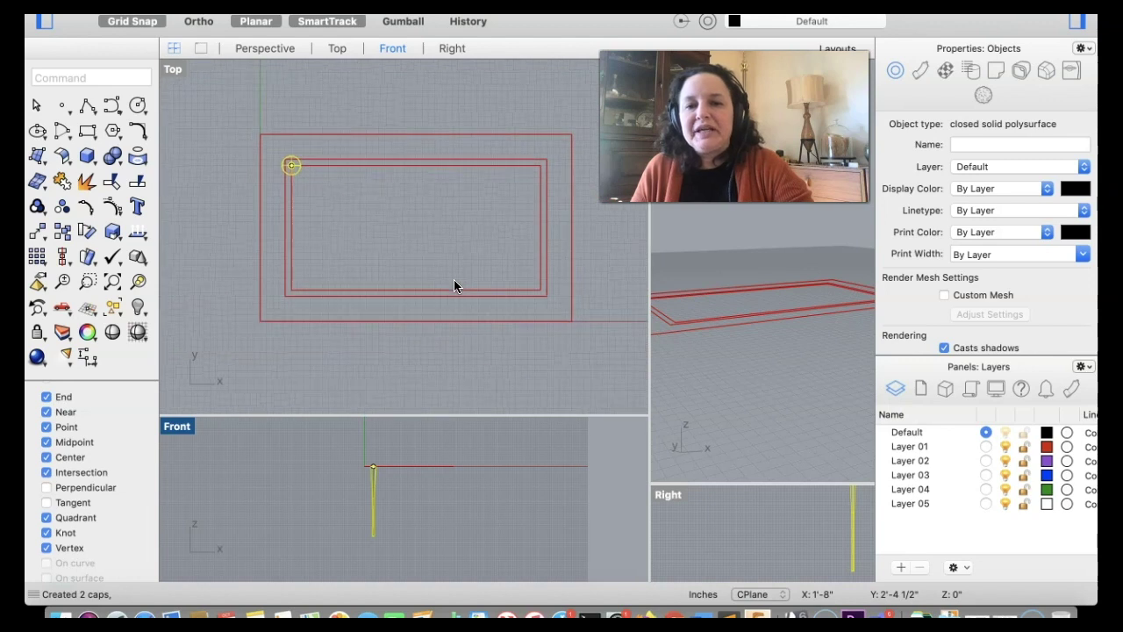
left_click(341, 233)
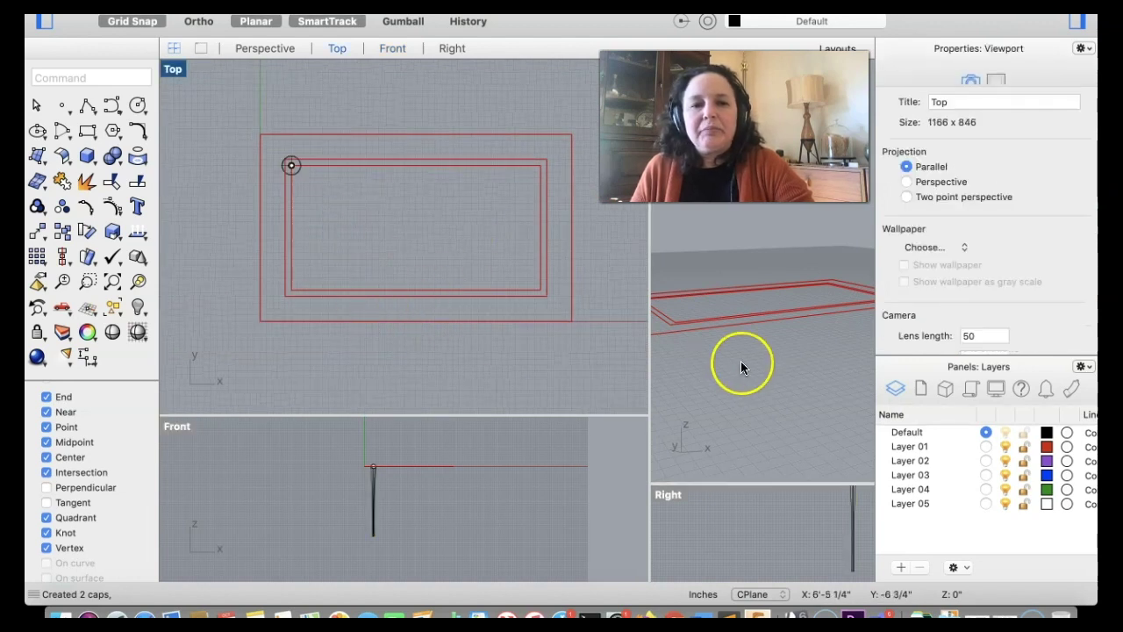
Step: Copy the solid leg from its top centre point to the other three corners of the innermost rectangle
scroll(741, 367, "up", 5)
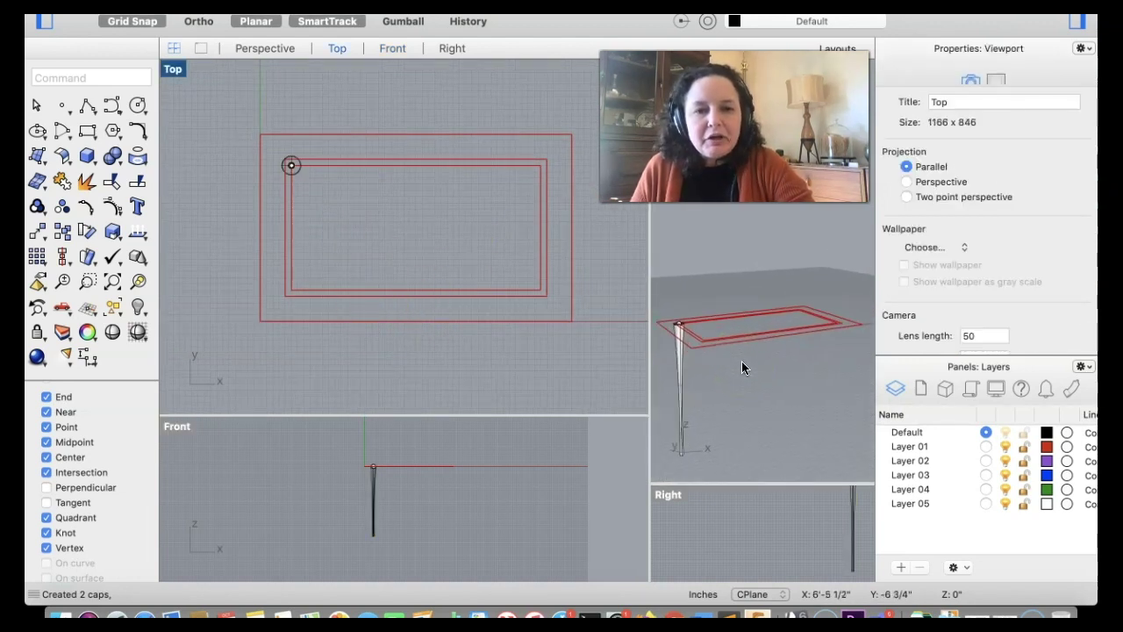
scroll(742, 367, "up", 8)
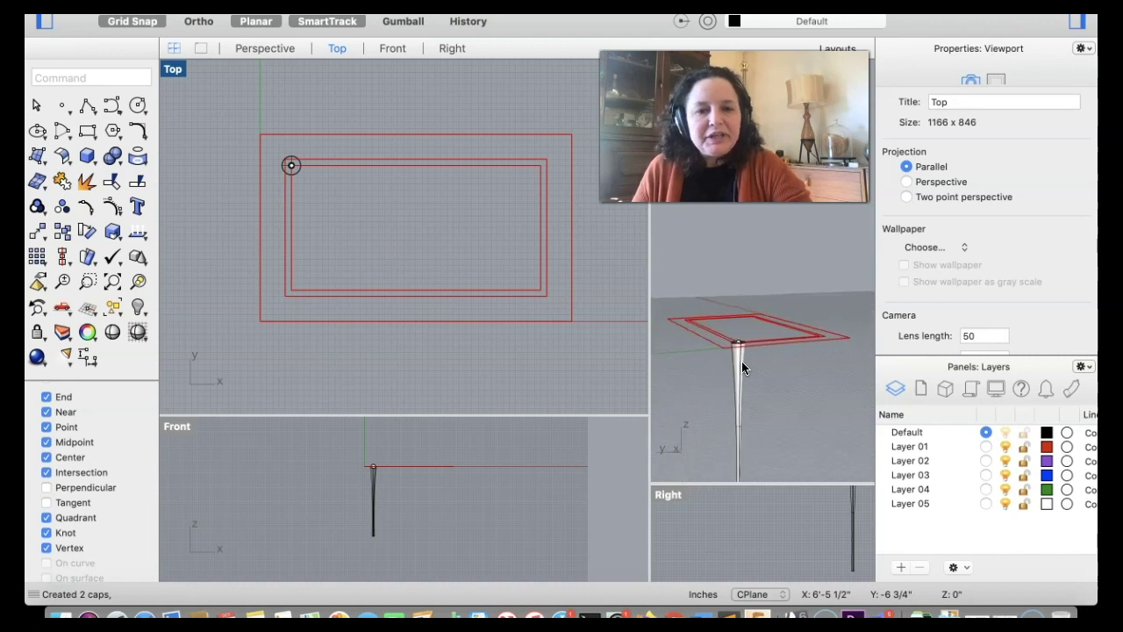
scroll(741, 367, "up", 8)
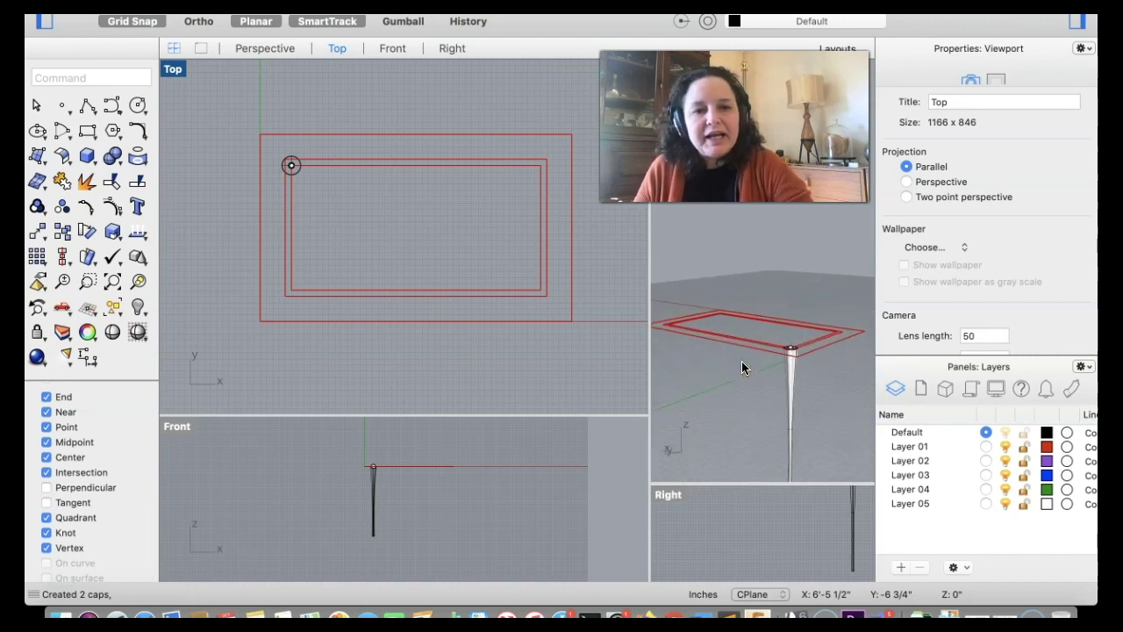
scroll(742, 367, "up", 6)
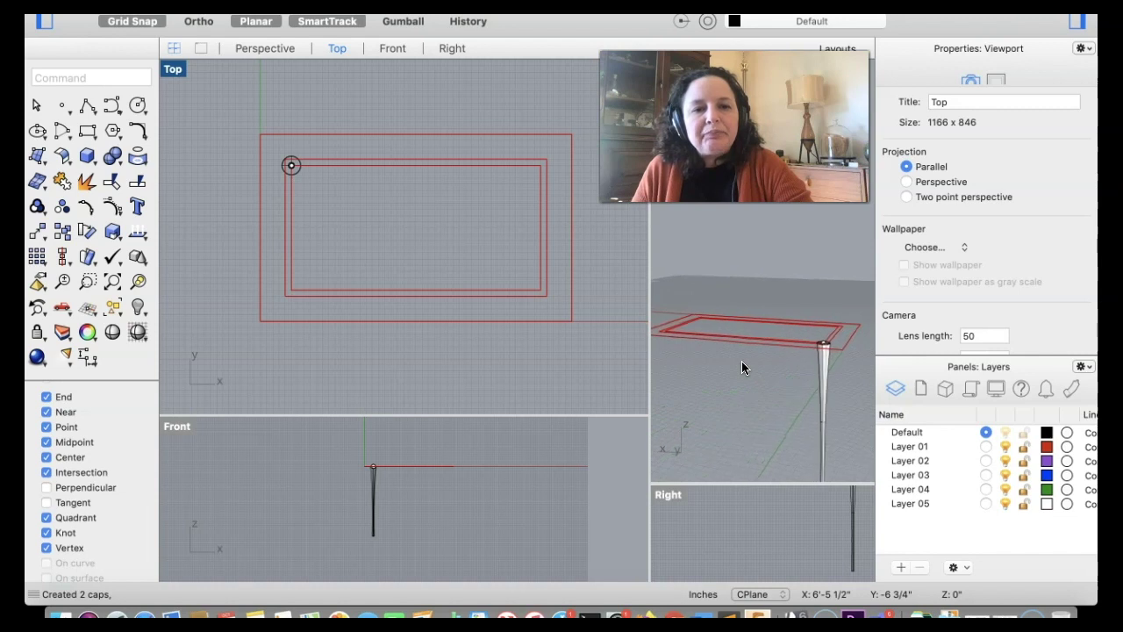
left_click(292, 166)
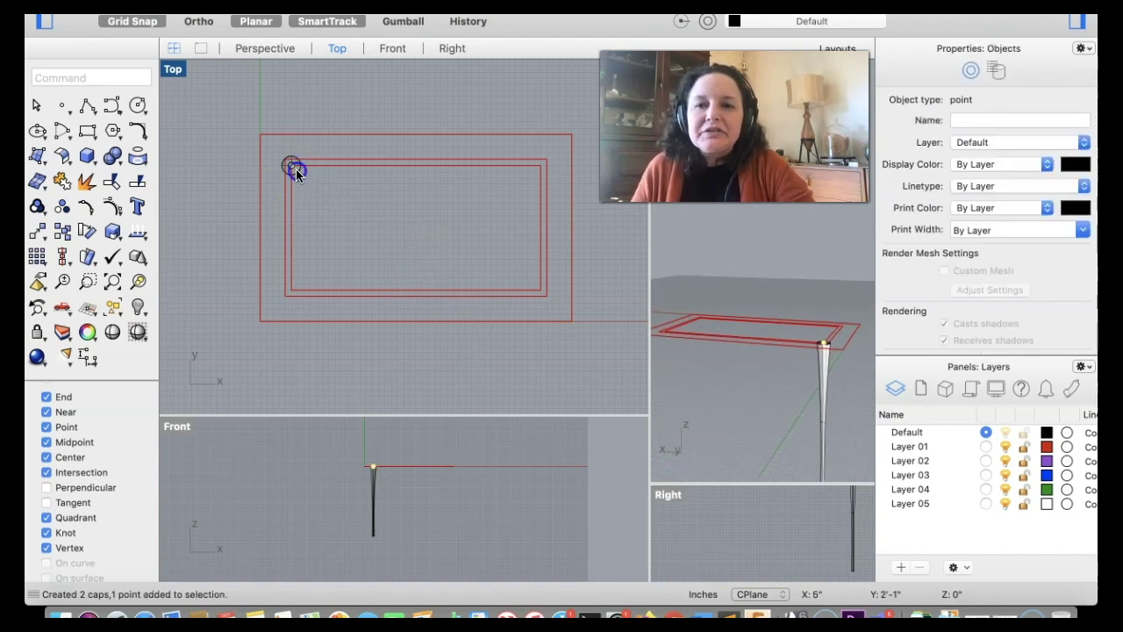
left_click(296, 167)
left_click_drag(296, 175, 354, 218)
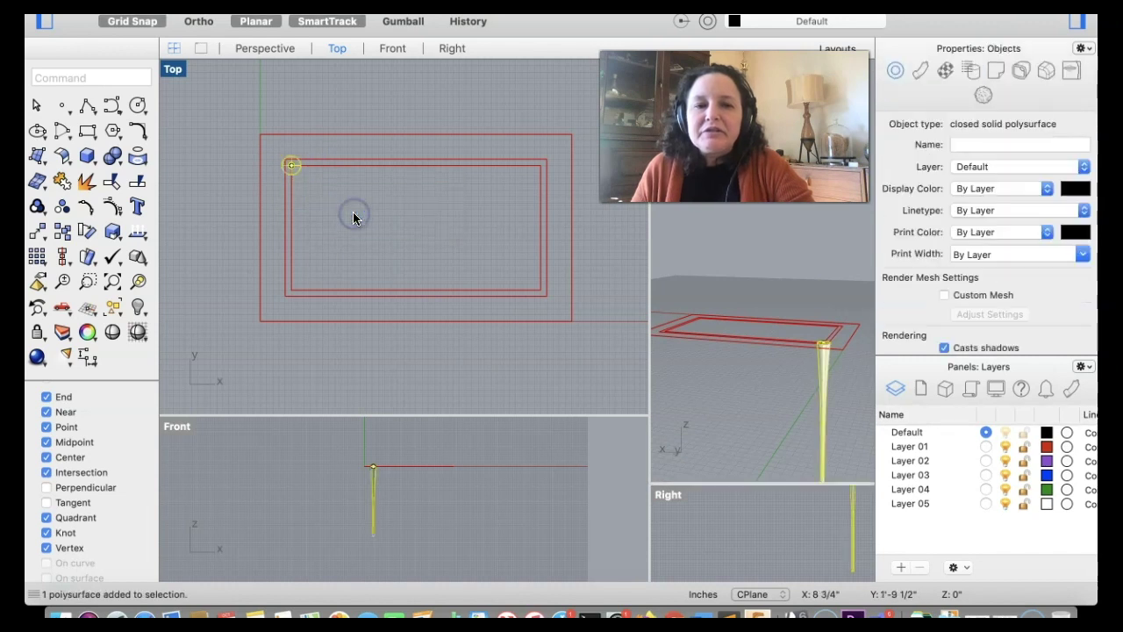
left_click(59, 232)
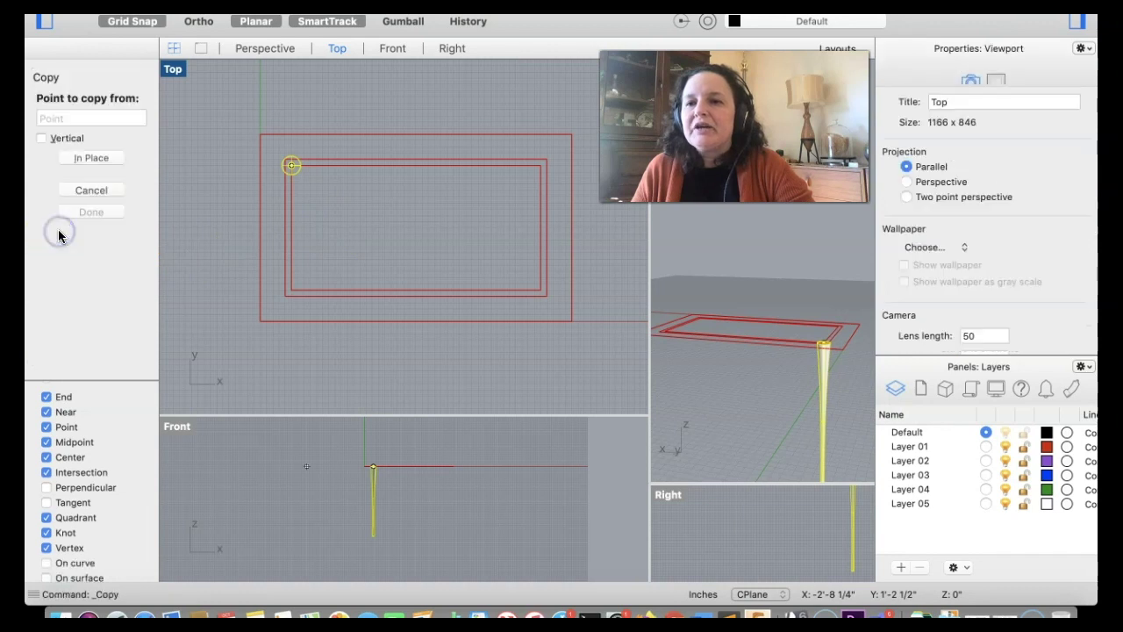
left_click(292, 164)
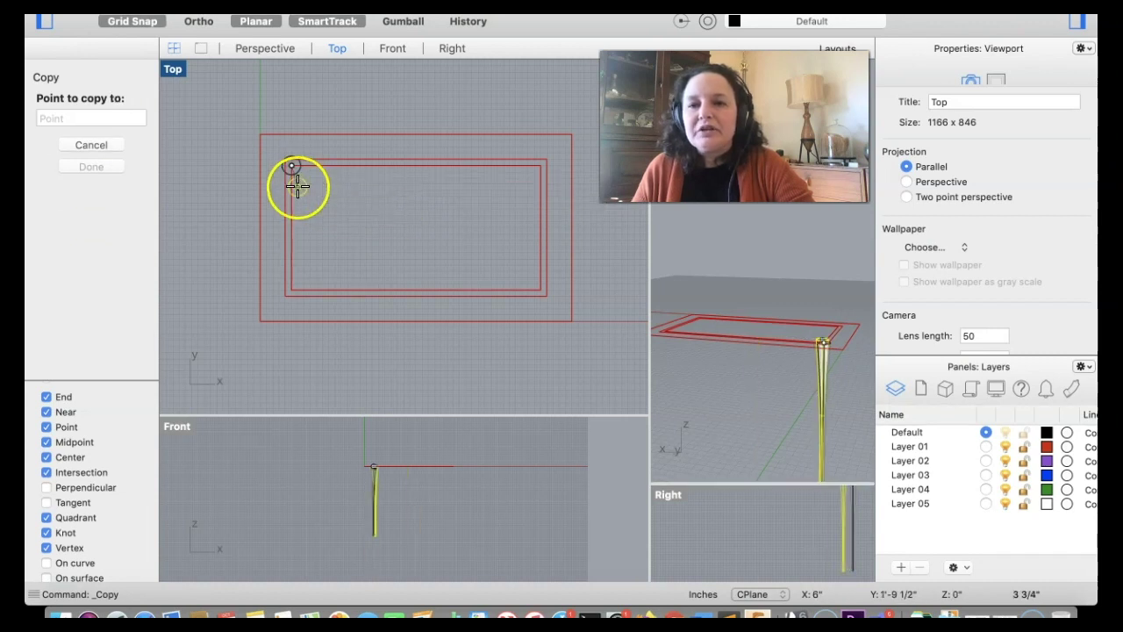
left_click(539, 165)
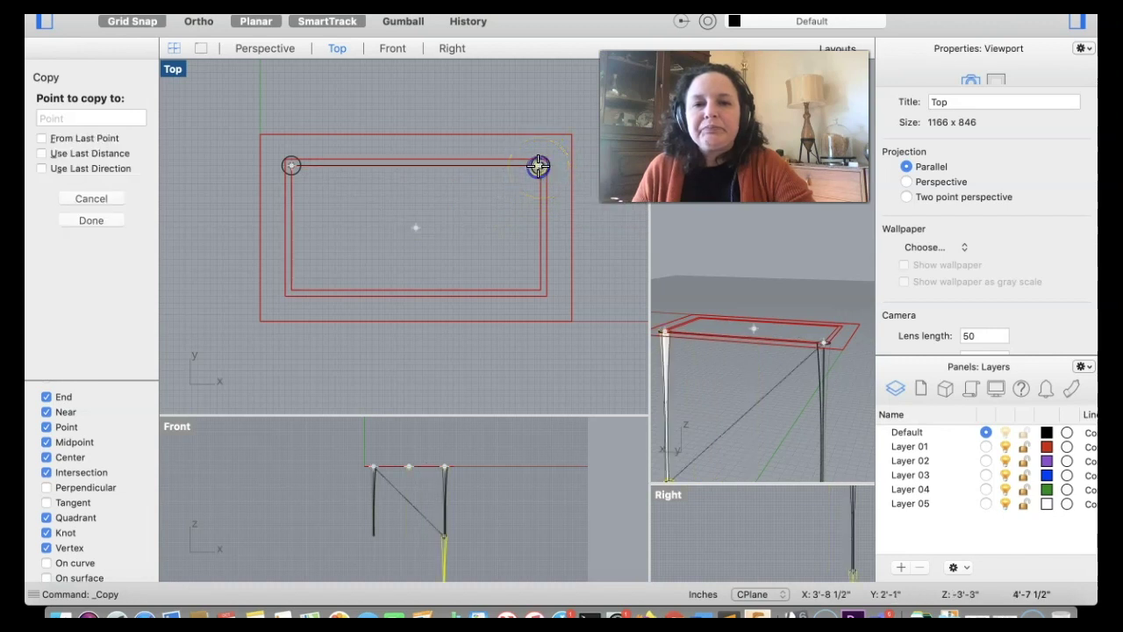
left_click(541, 288)
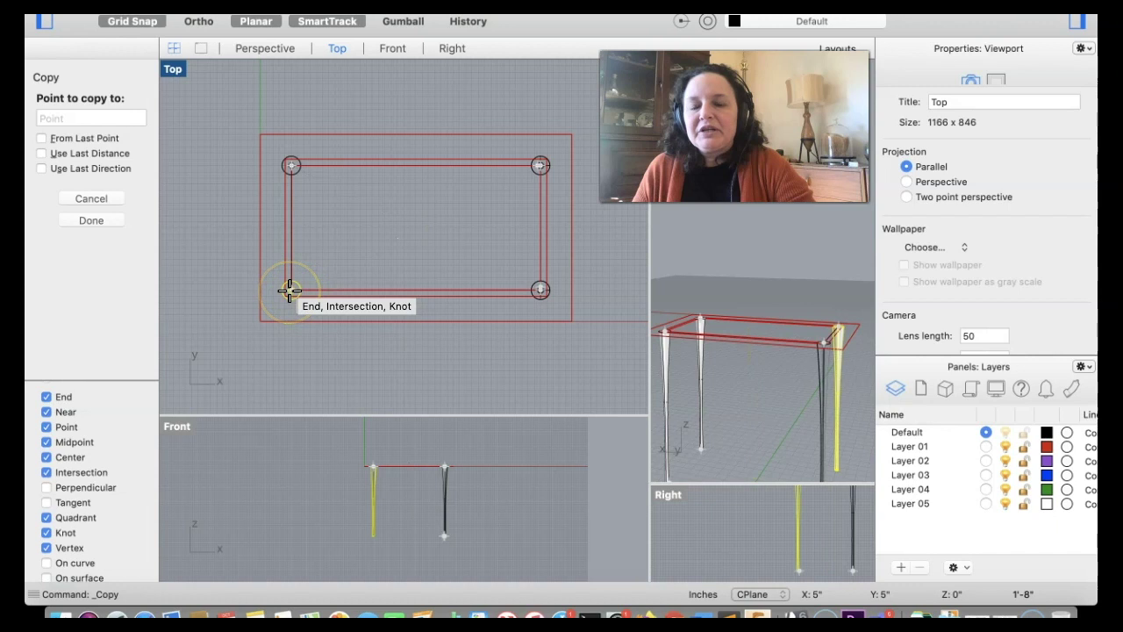
left_click(290, 291)
left_click(290, 290)
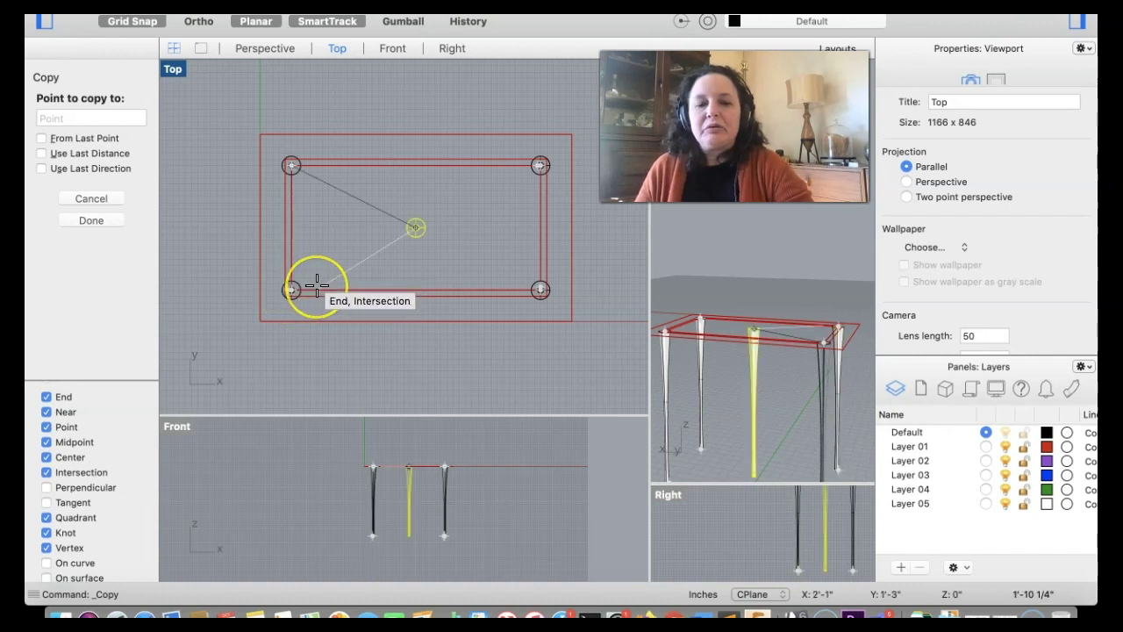
key("Return")
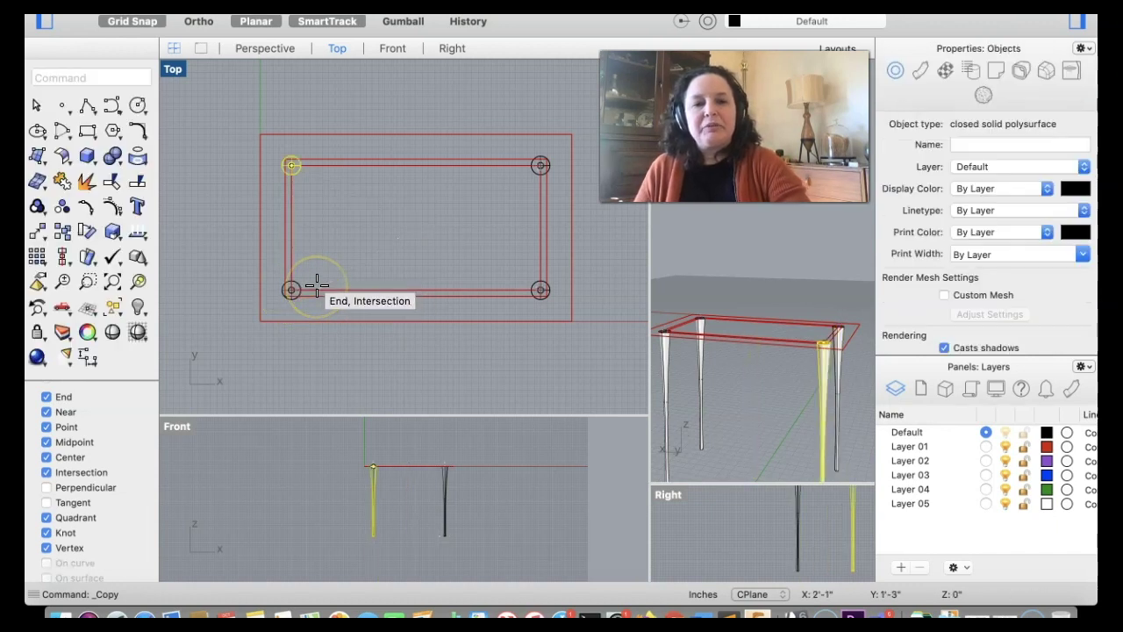
left_click(429, 357)
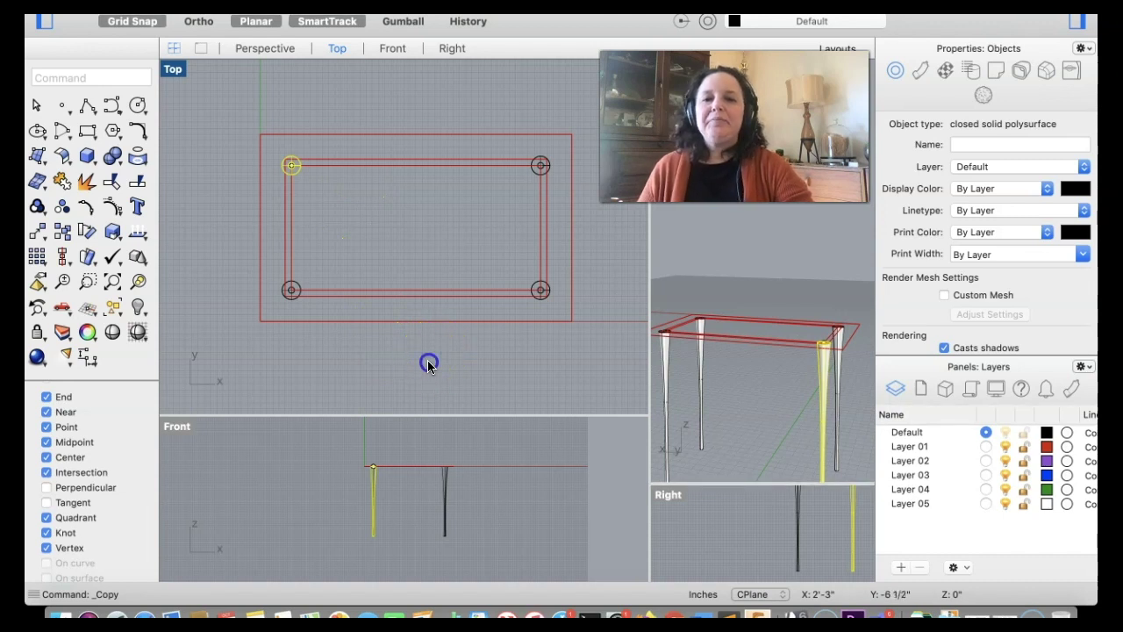
Step: Extrude the two inner rectangles together straight down 5 inches as a solid to form the apron between the legs
left_click(428, 298)
left_click(429, 290)
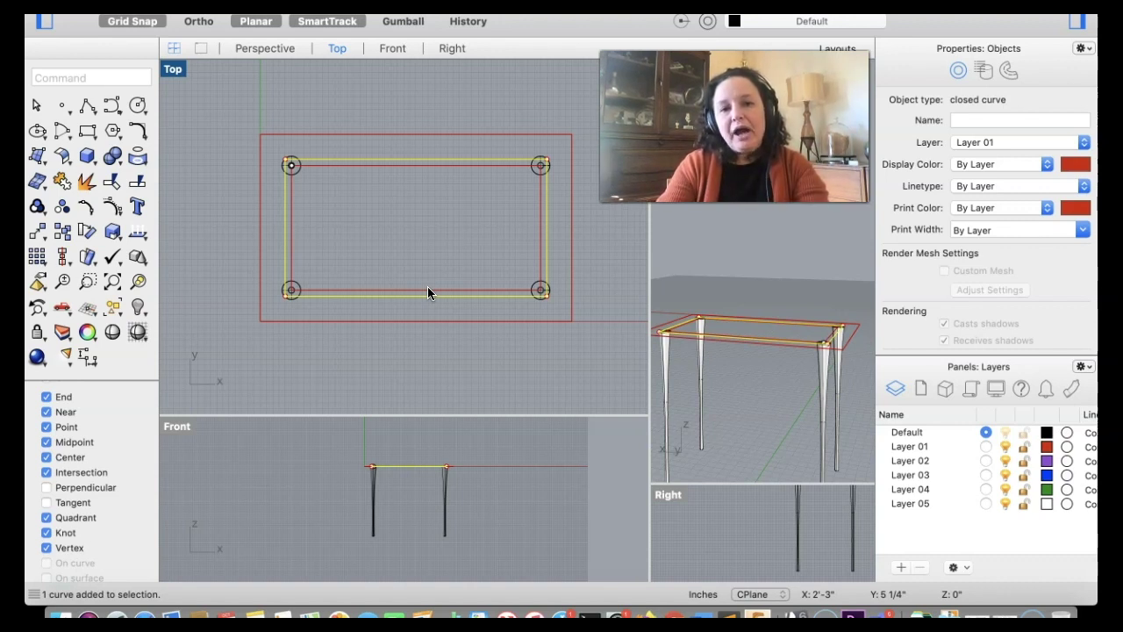
left_click(427, 288, "shift")
left_click(441, 168, "shift")
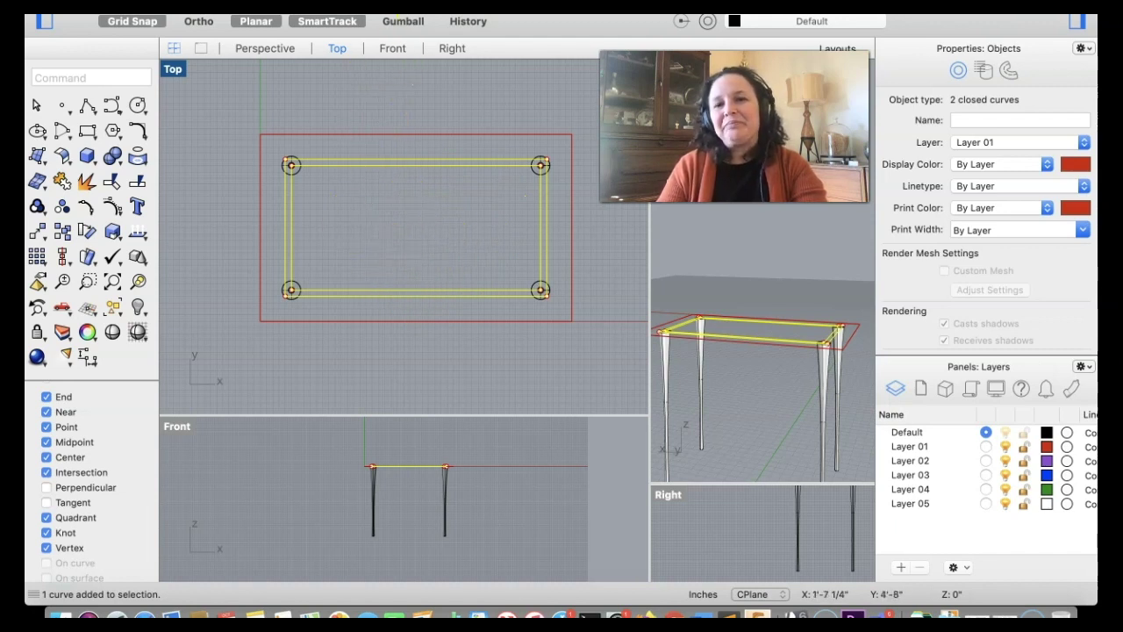
left_click(386, 7)
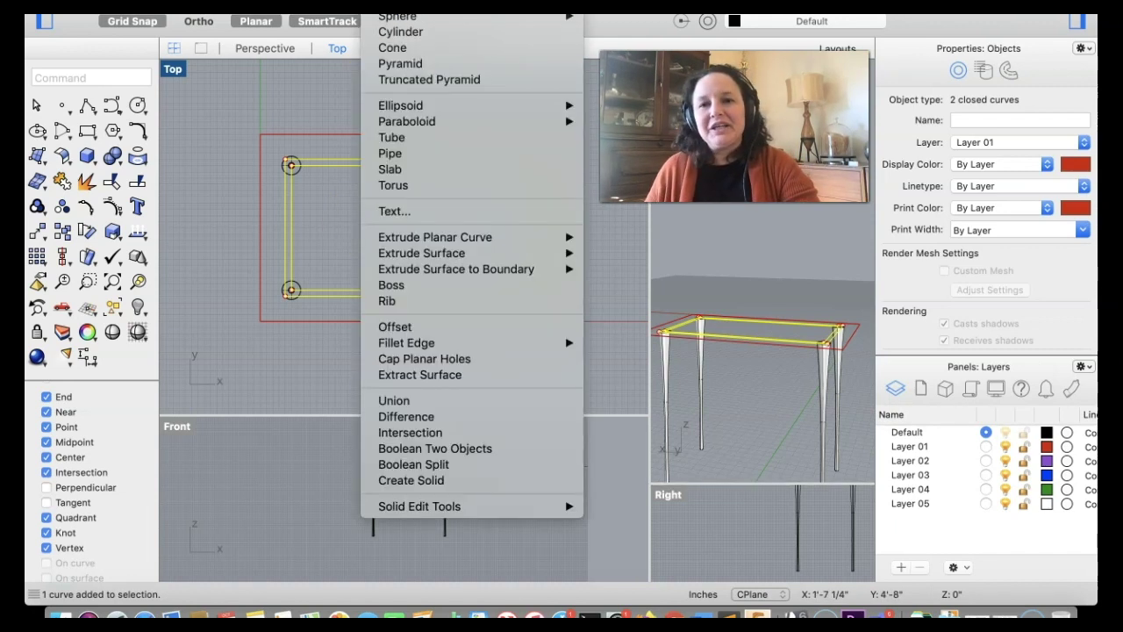
mouse_move(532, 235)
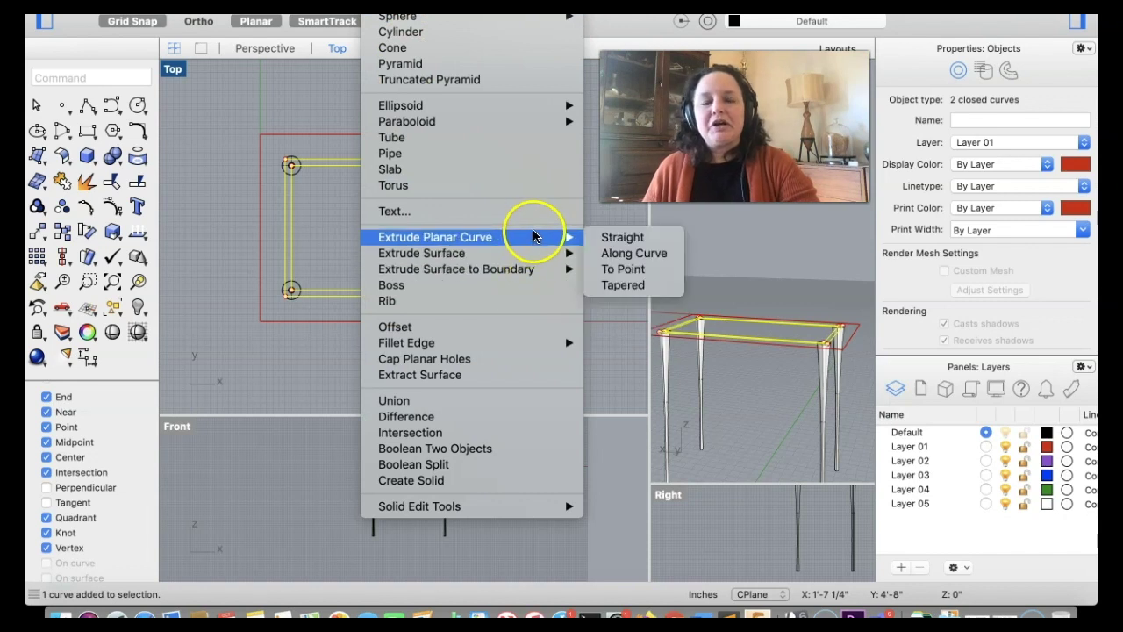
left_click(602, 241)
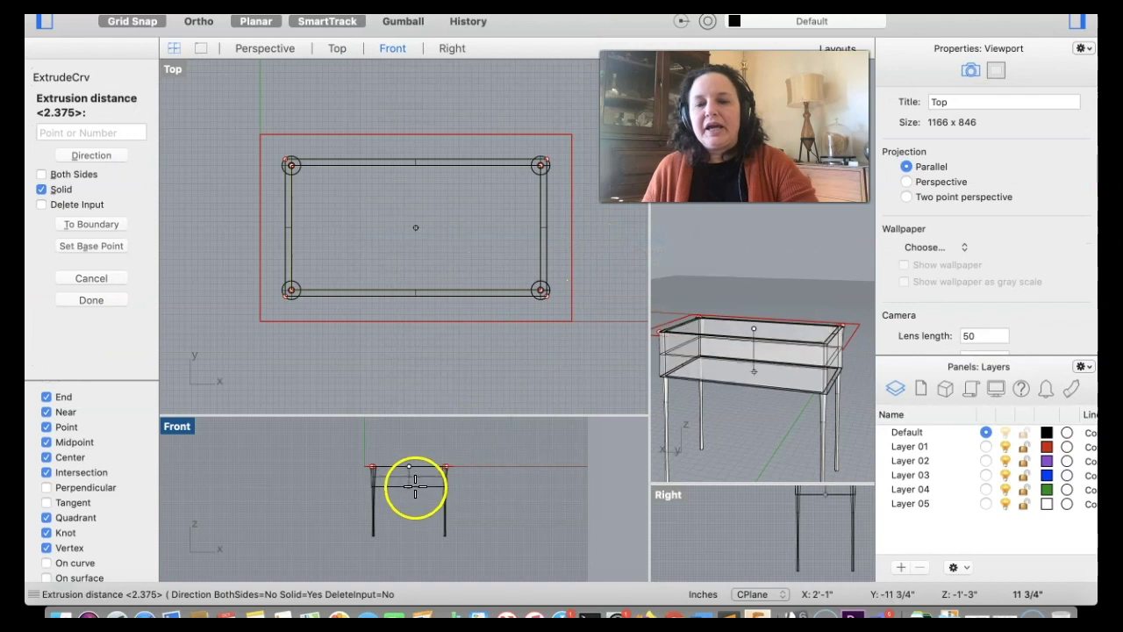
scroll(410, 478, "up", 5)
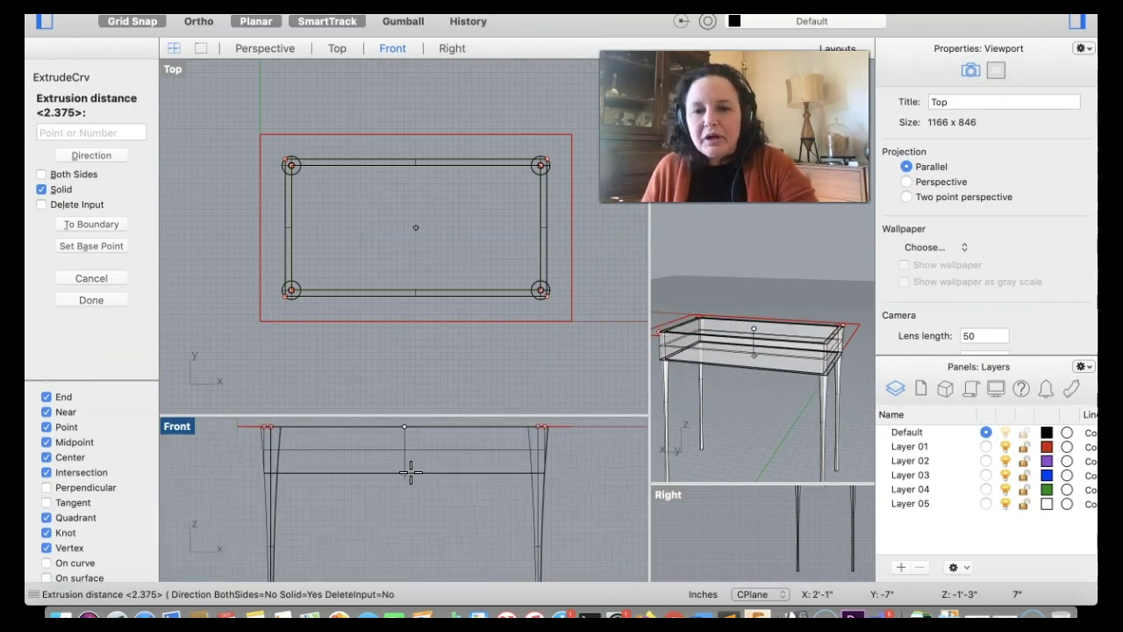
scroll(411, 478, "up", 5)
scroll(410, 472, "up", 4)
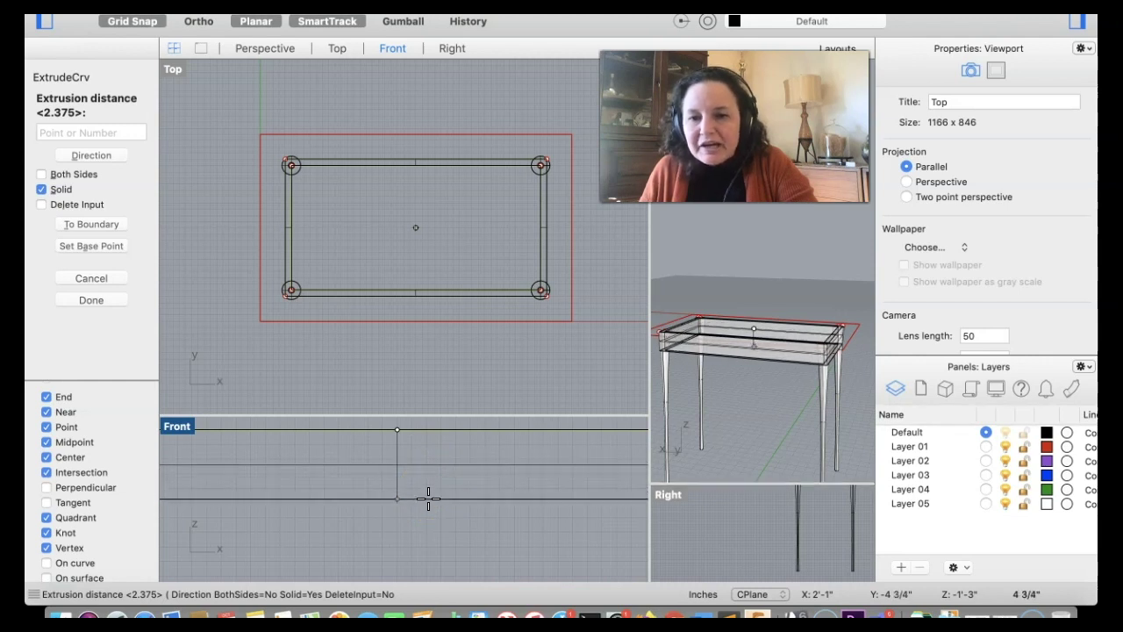
left_click(426, 502)
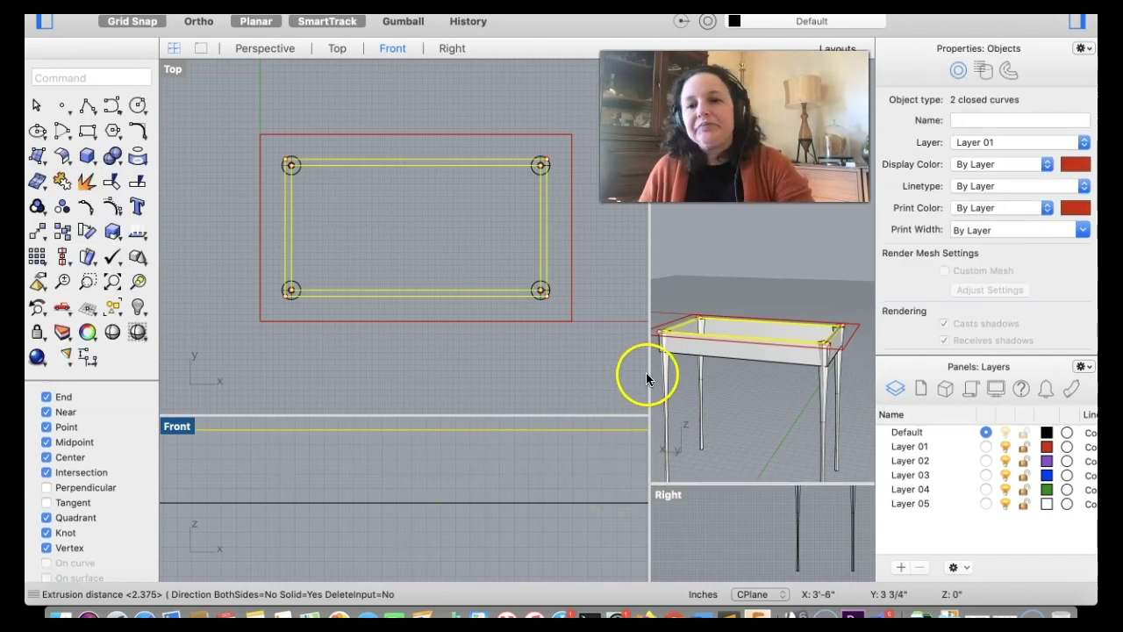
left_click(522, 353)
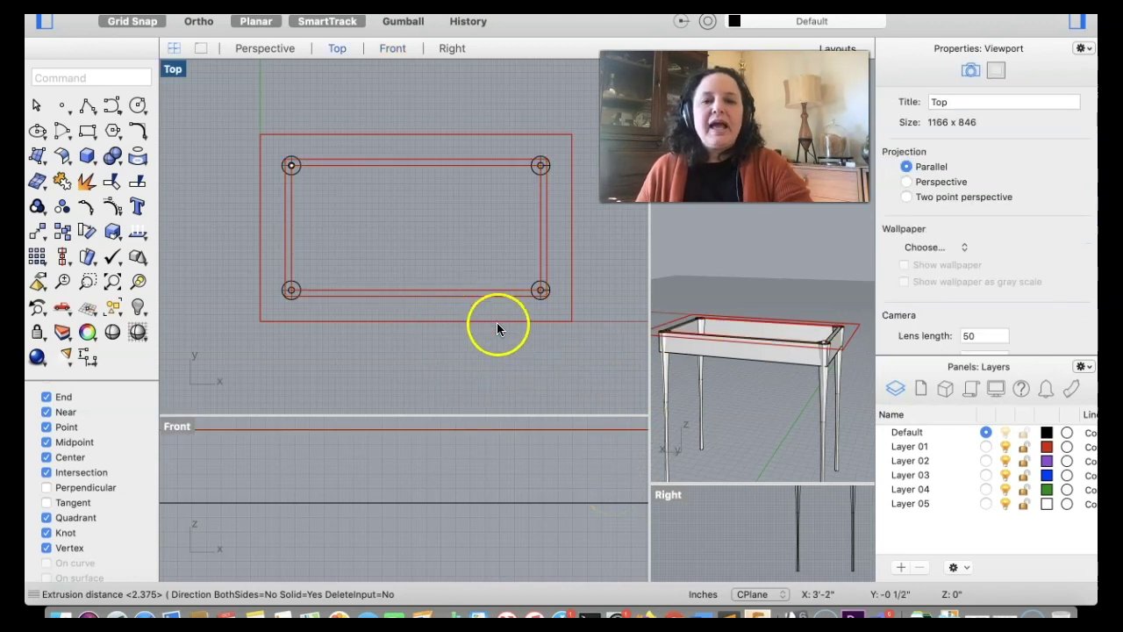
Step: Extrude the outer rectangle straight up 2 inches as an open surface, with the Solid option off, for the tabletop edge
left_click(572, 305)
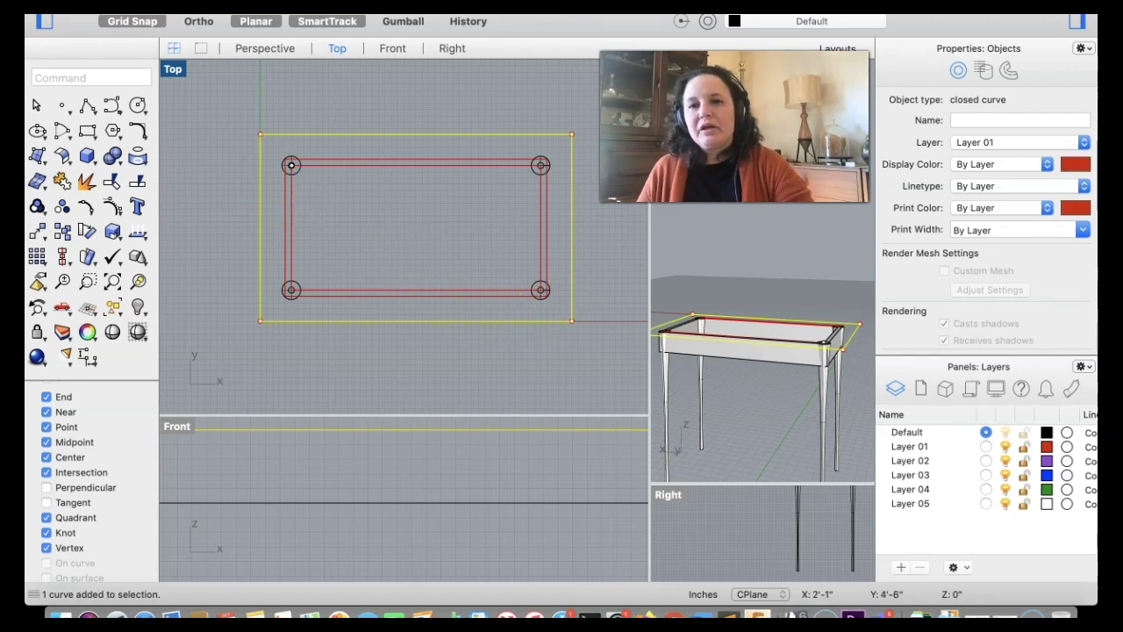
left_click(334, 7)
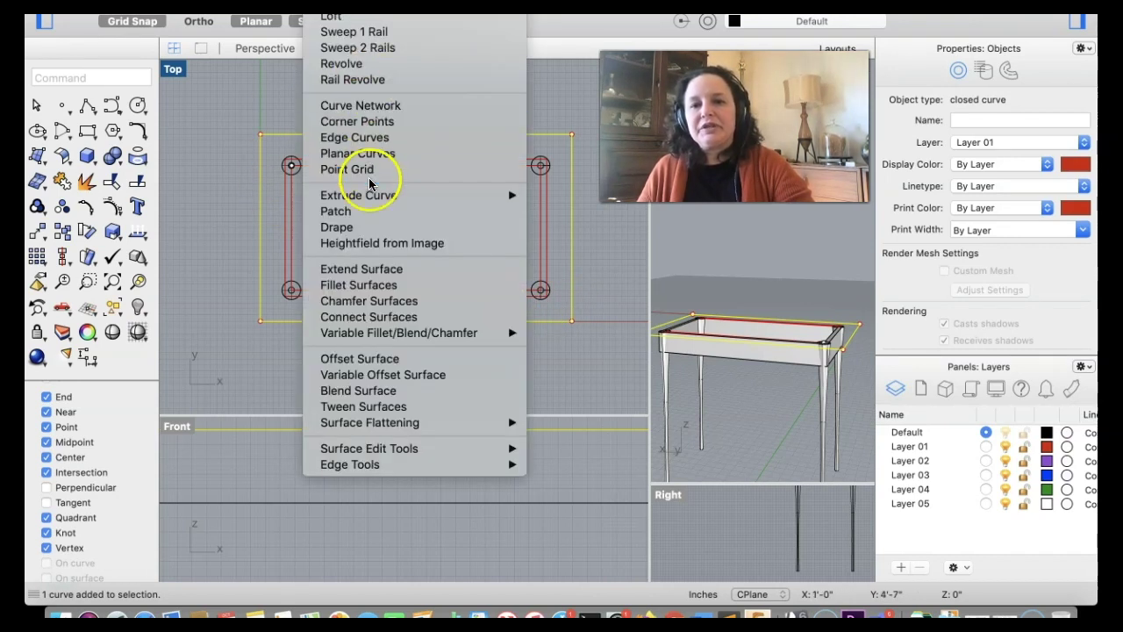
mouse_move(375, 194)
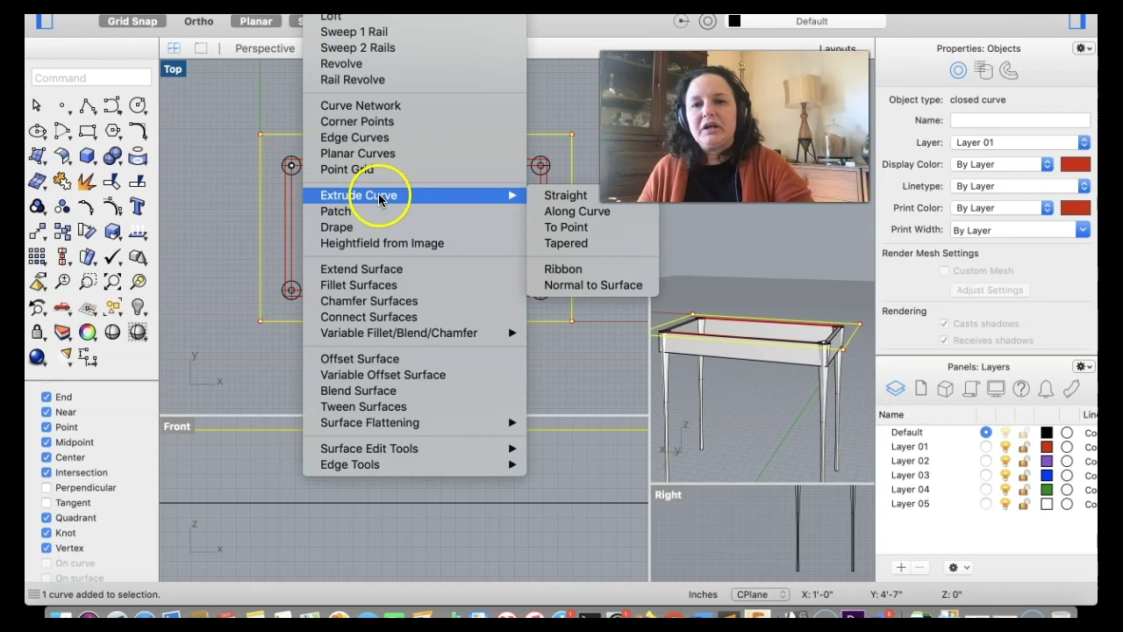
left_click(551, 194)
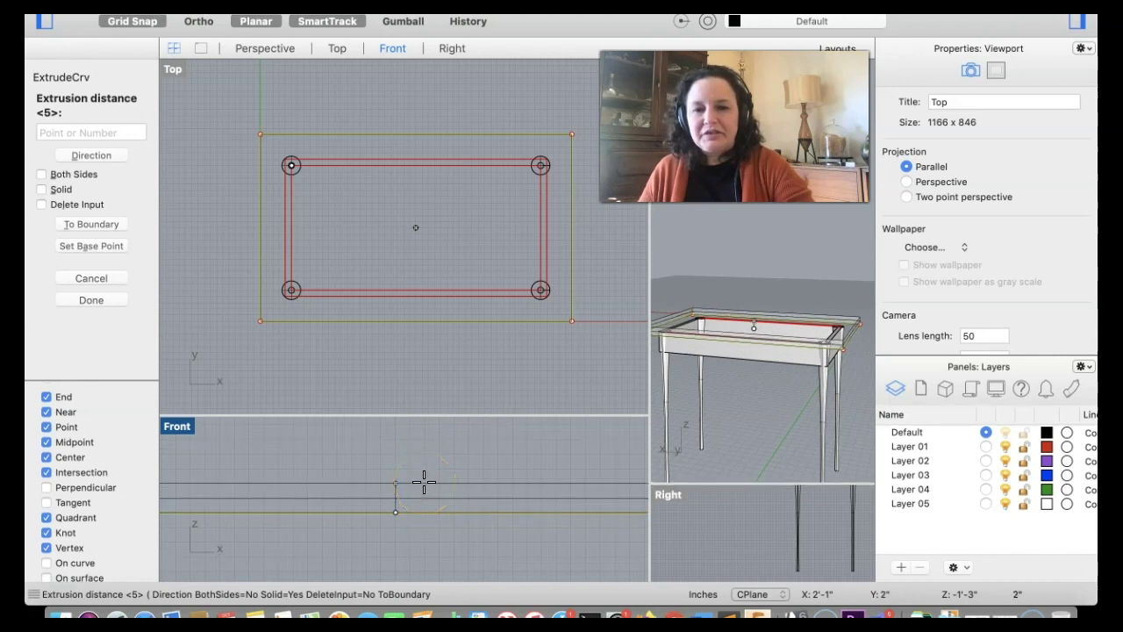
left_click(423, 482)
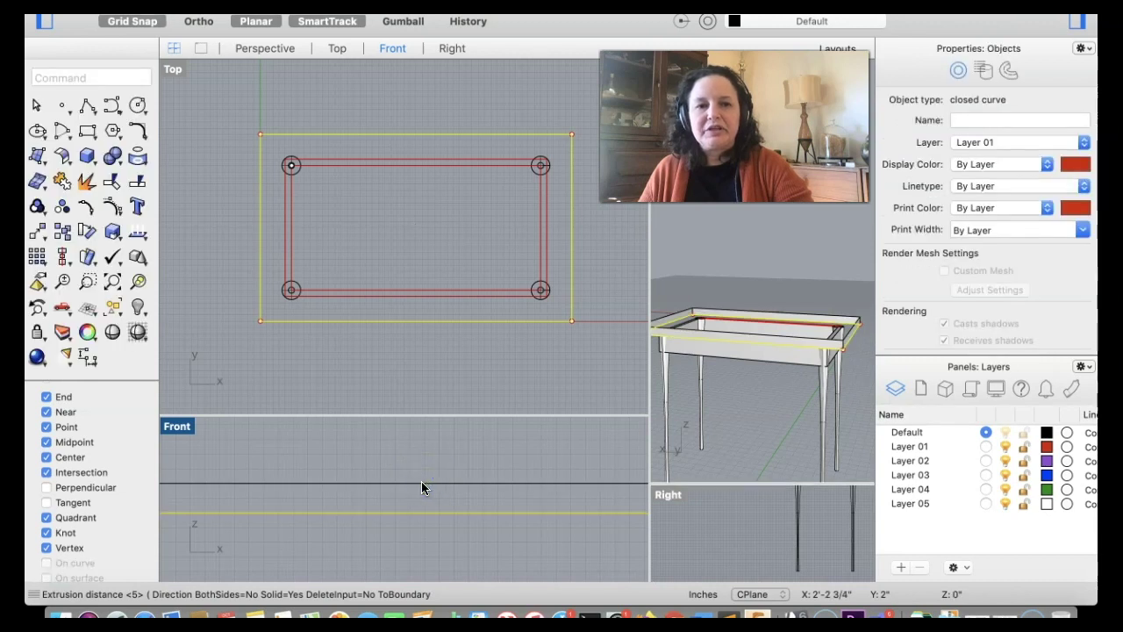
Step: Cap the planar holes of the extruded tabletop edge to close it into a solid
scroll(745, 400, "up", 5)
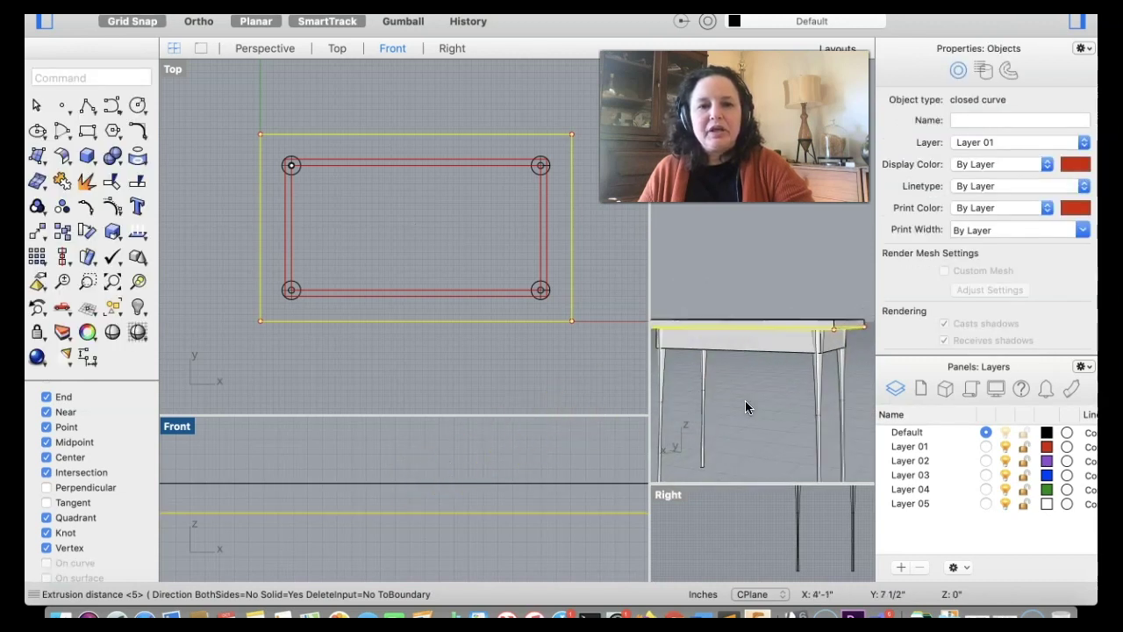
scroll(745, 400, "down", 5)
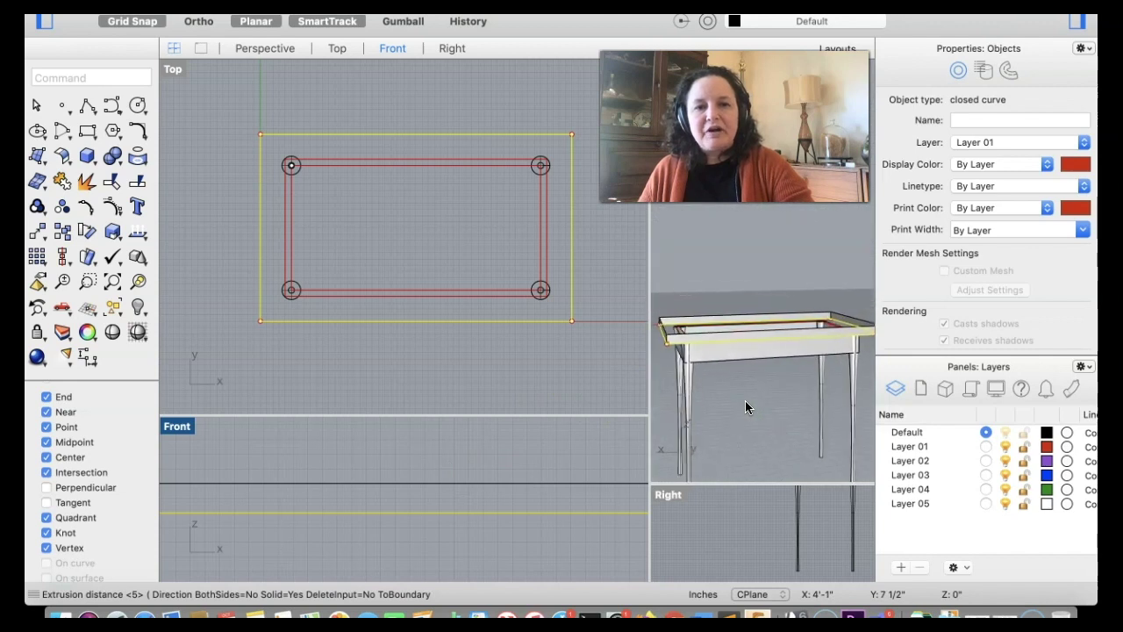
scroll(745, 400, "right", 5)
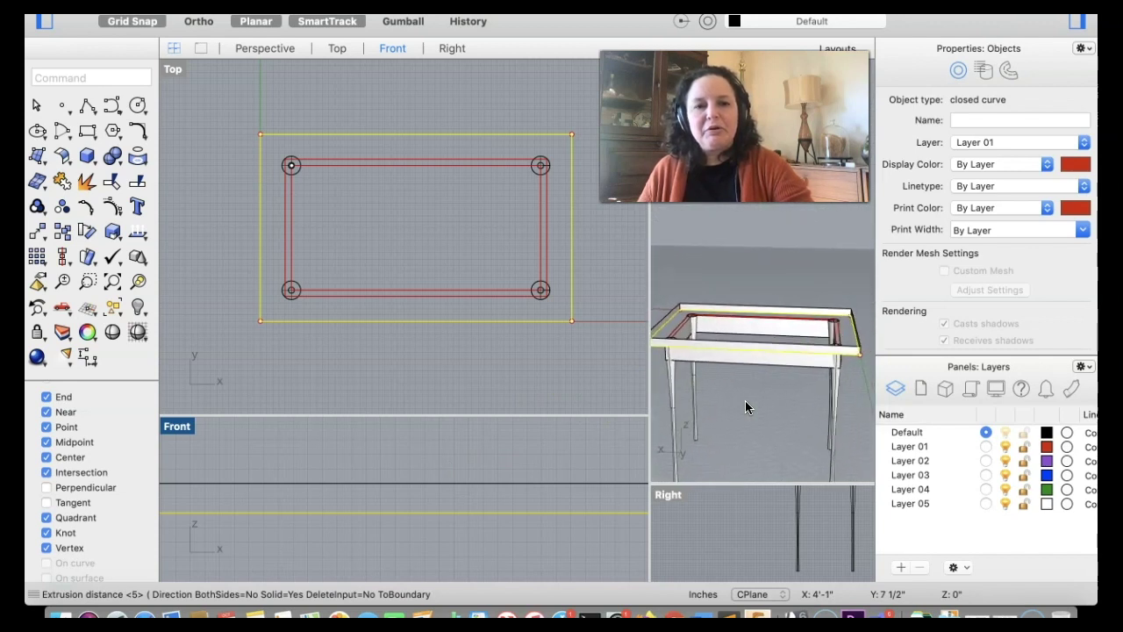
scroll(701, 375, "down", 3)
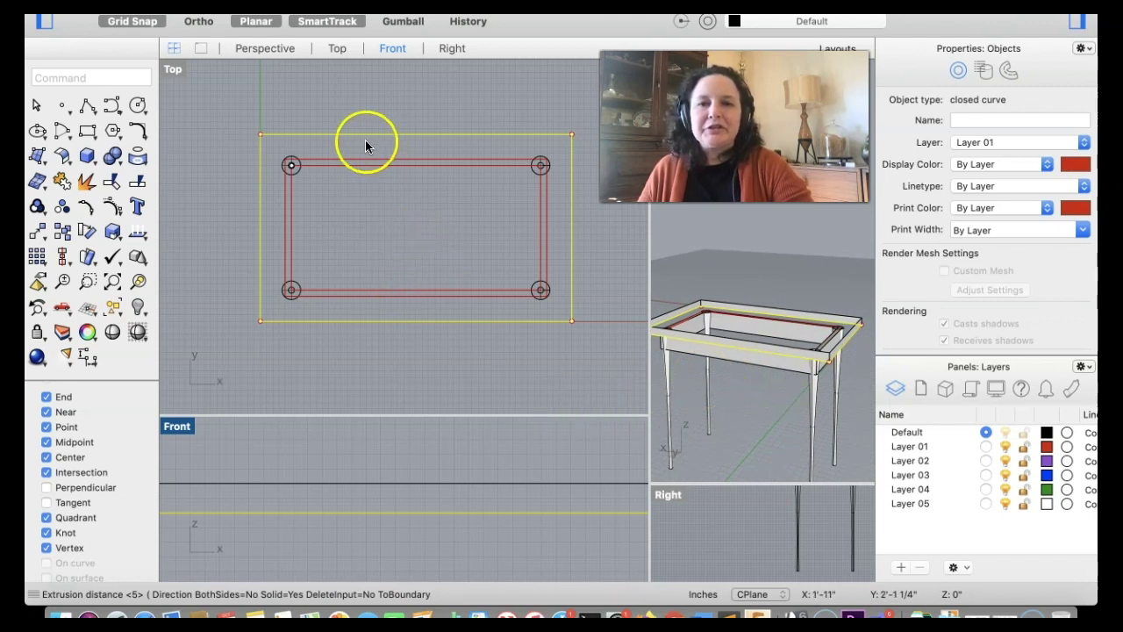
middle_click(291, 165)
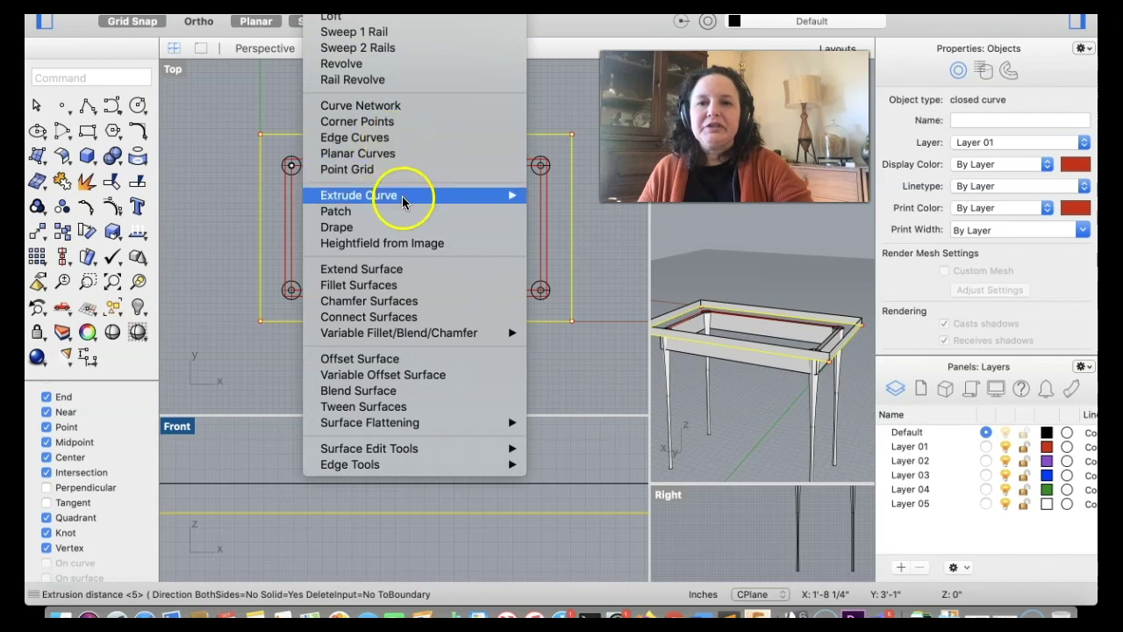
mouse_move(421, 200)
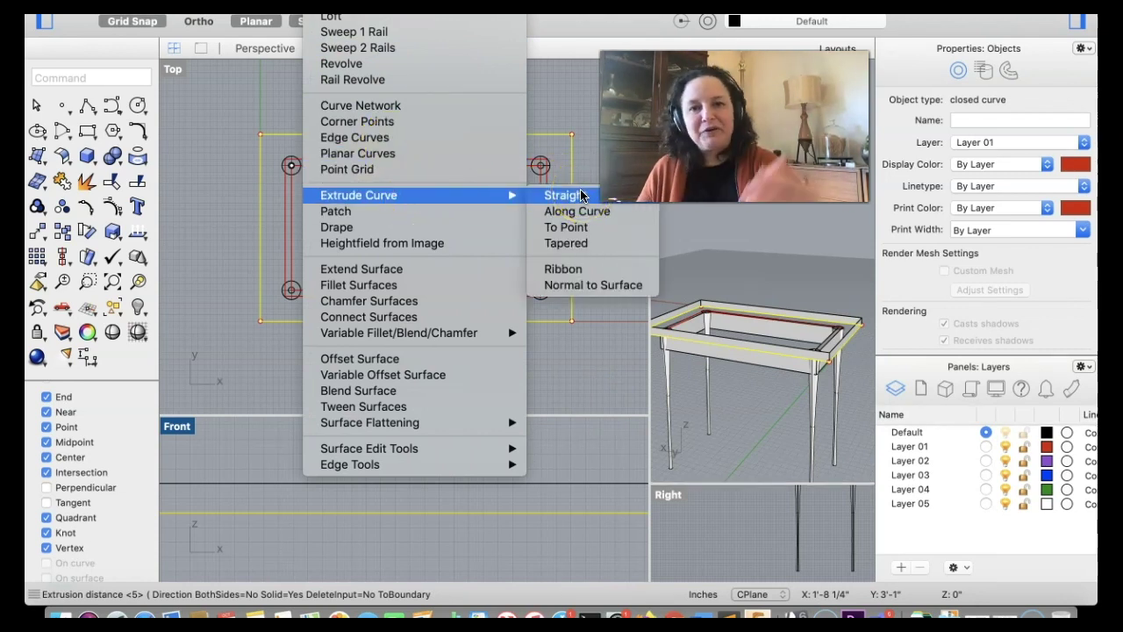
mouse_move(386, 8)
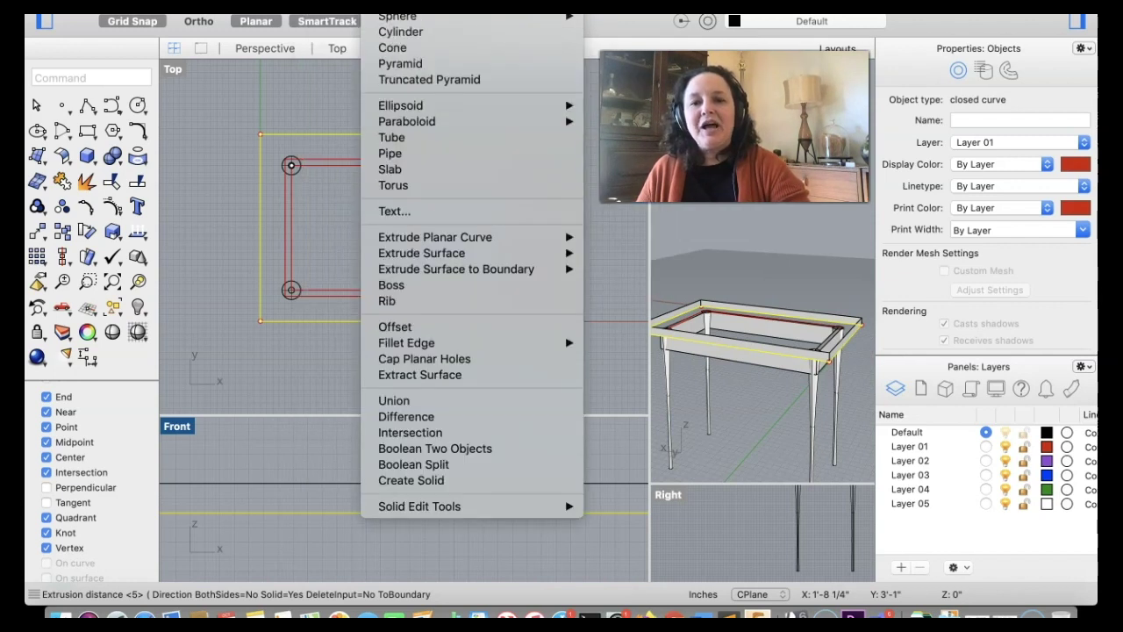
mouse_move(471, 238)
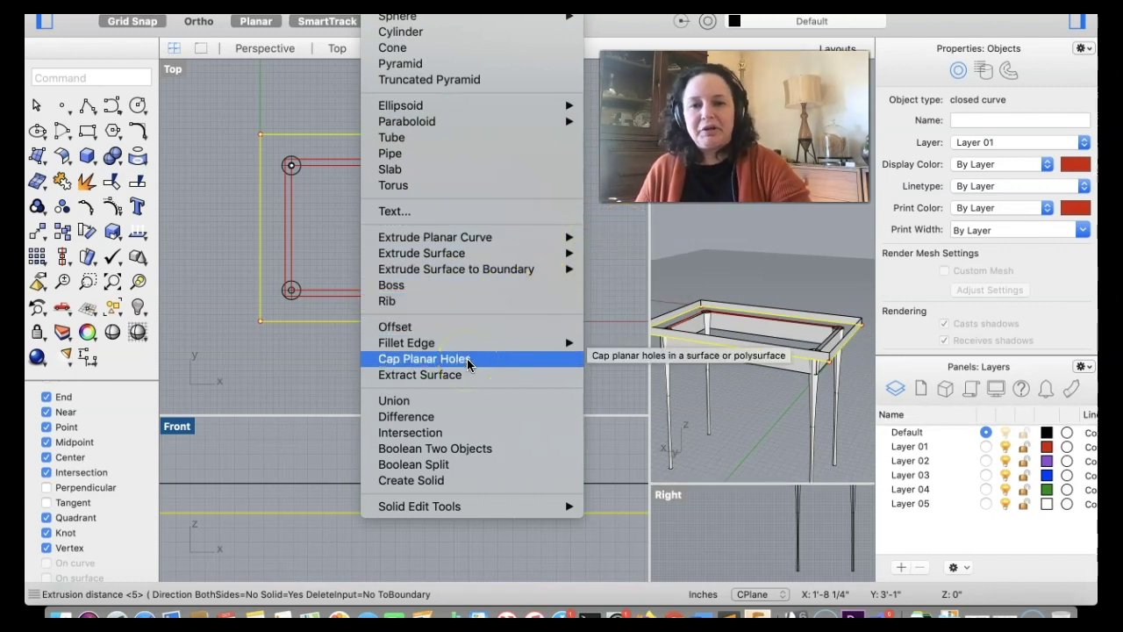
left_click(468, 362)
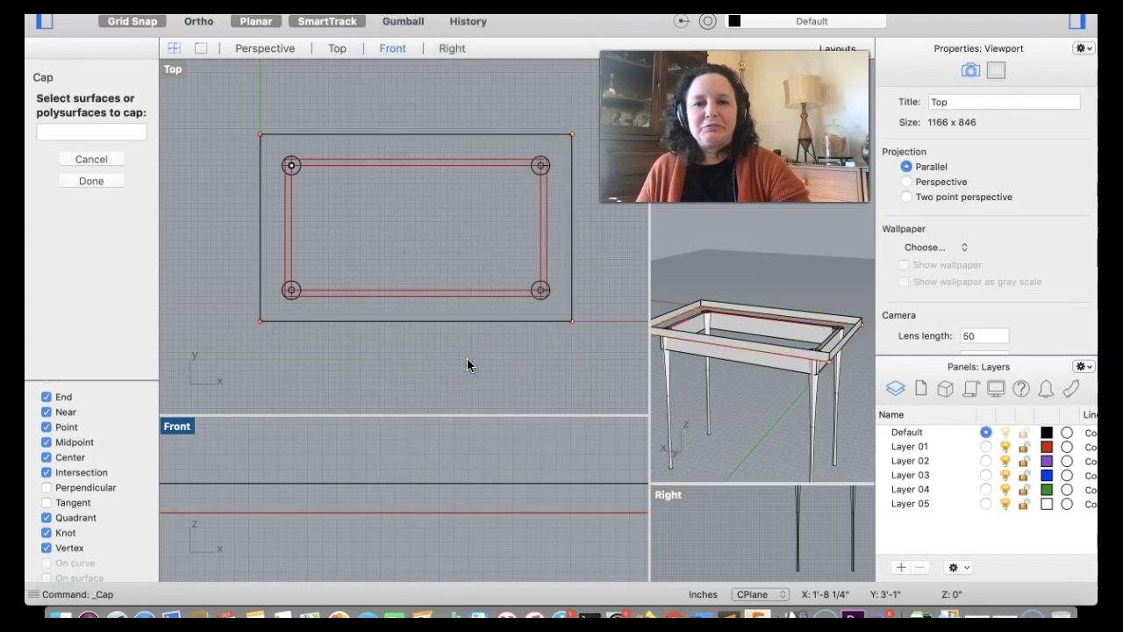
left_click(574, 212)
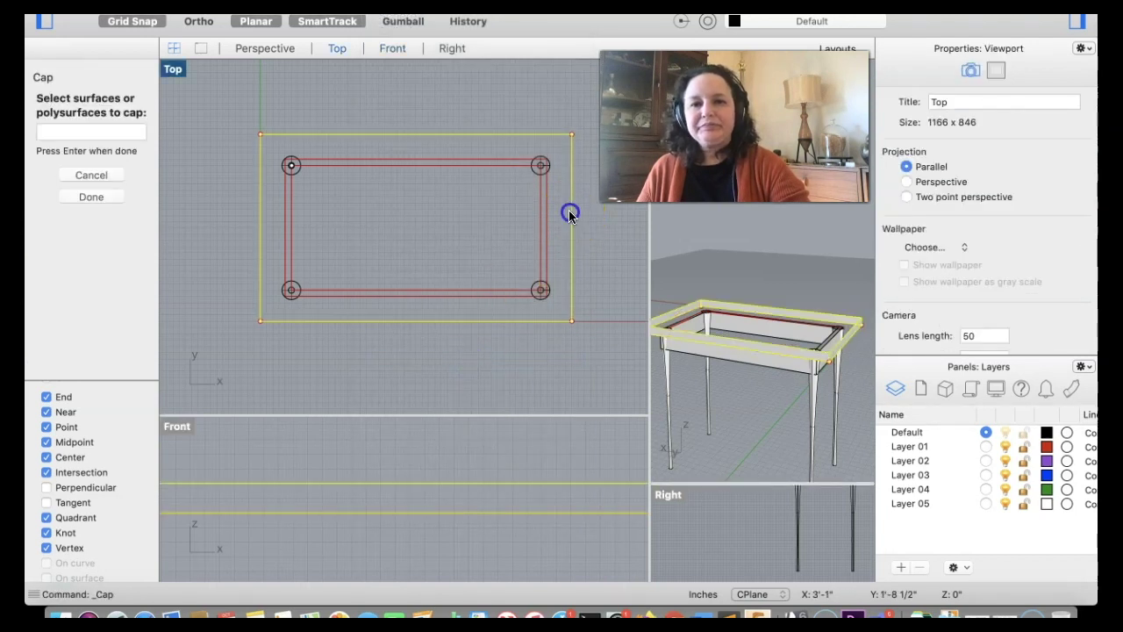
key("Return")
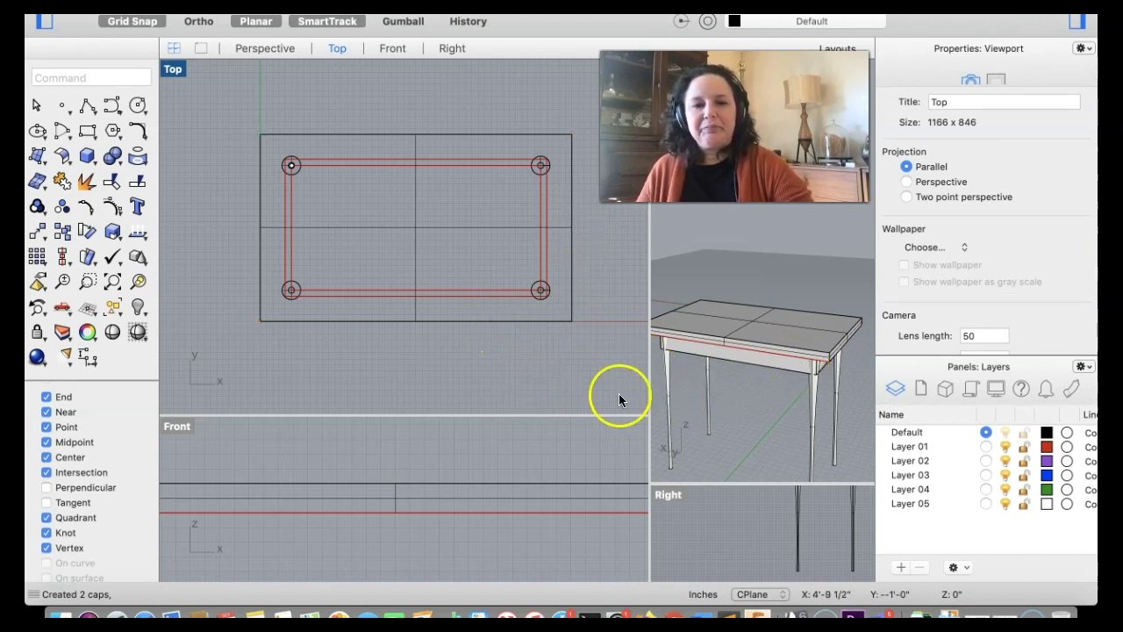
Step: Enlarge the Perspective view and examine from underneath how the apron runs through the leg at the corner
left_click_drag(651, 369, 446, 366)
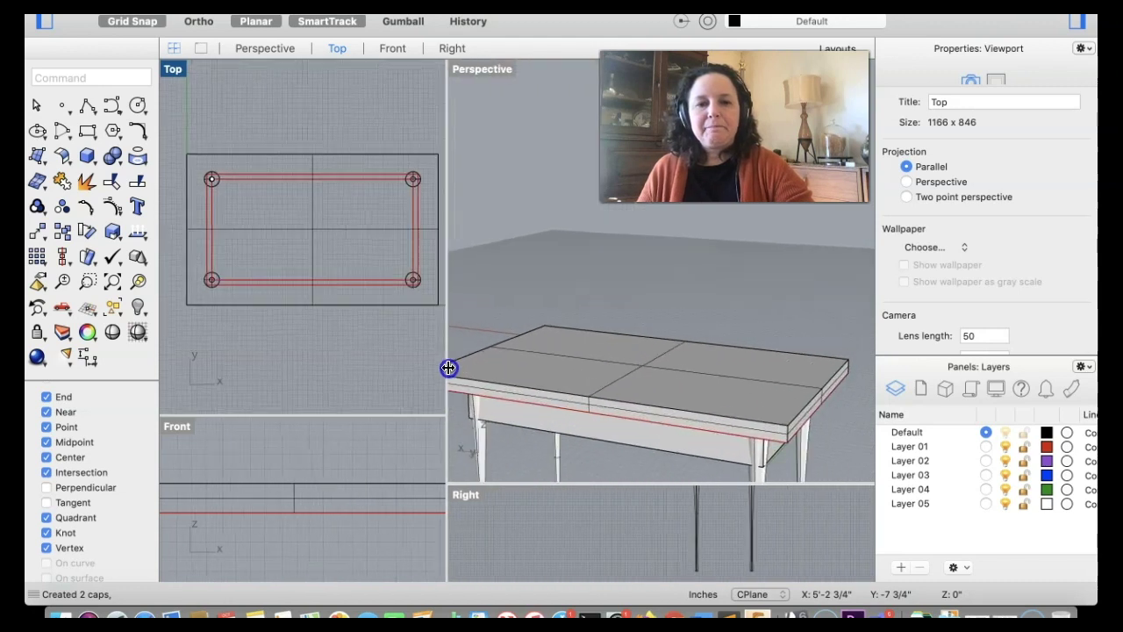
right_click_drag(801, 329, 749, 322)
left_click(772, 339)
scroll(748, 323, "up", 10)
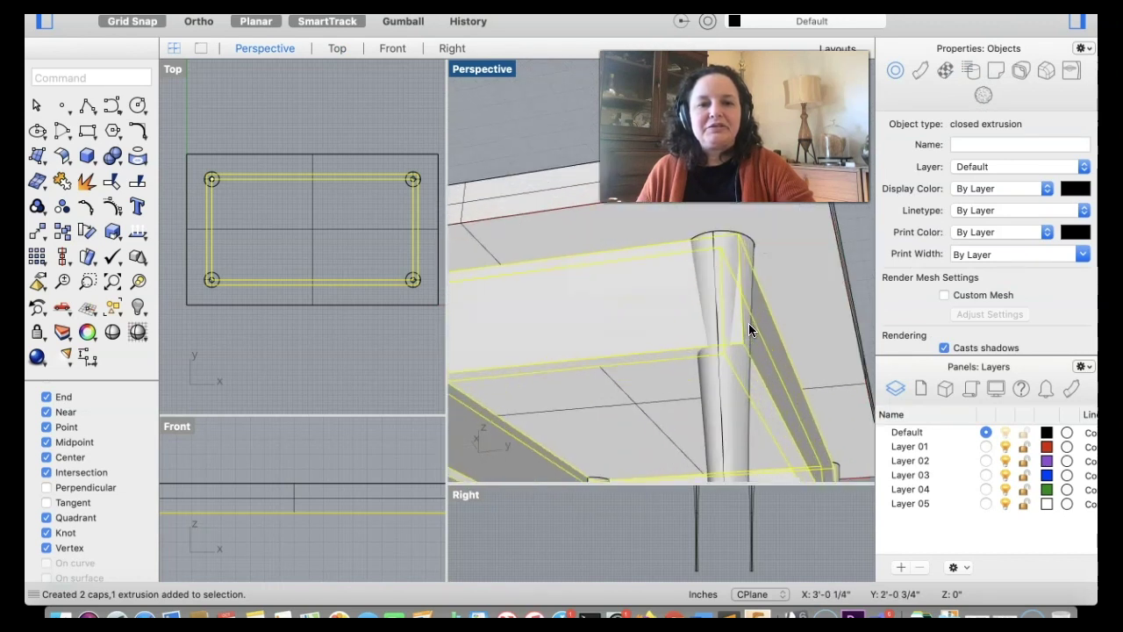
scroll(749, 324, "down", 6)
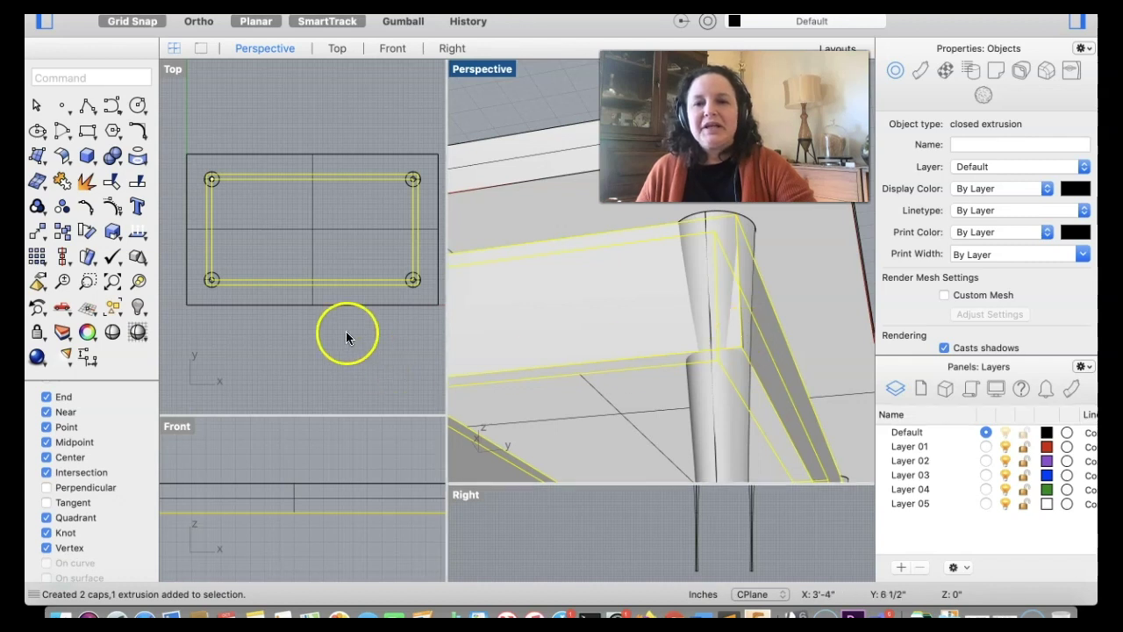
left_click(359, 297)
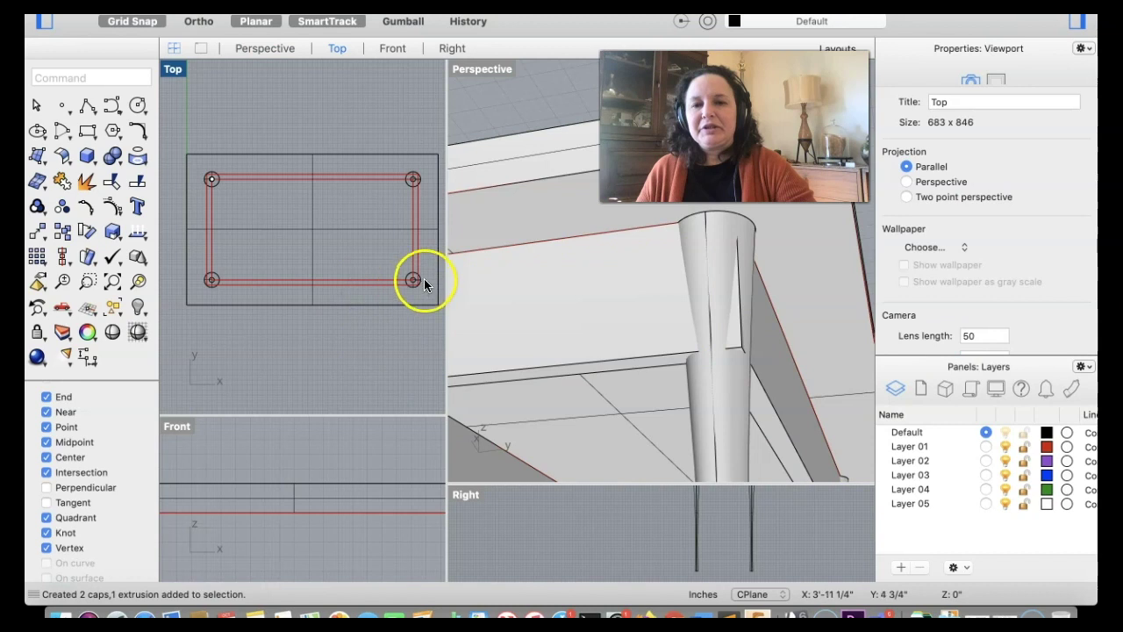
left_click(358, 207)
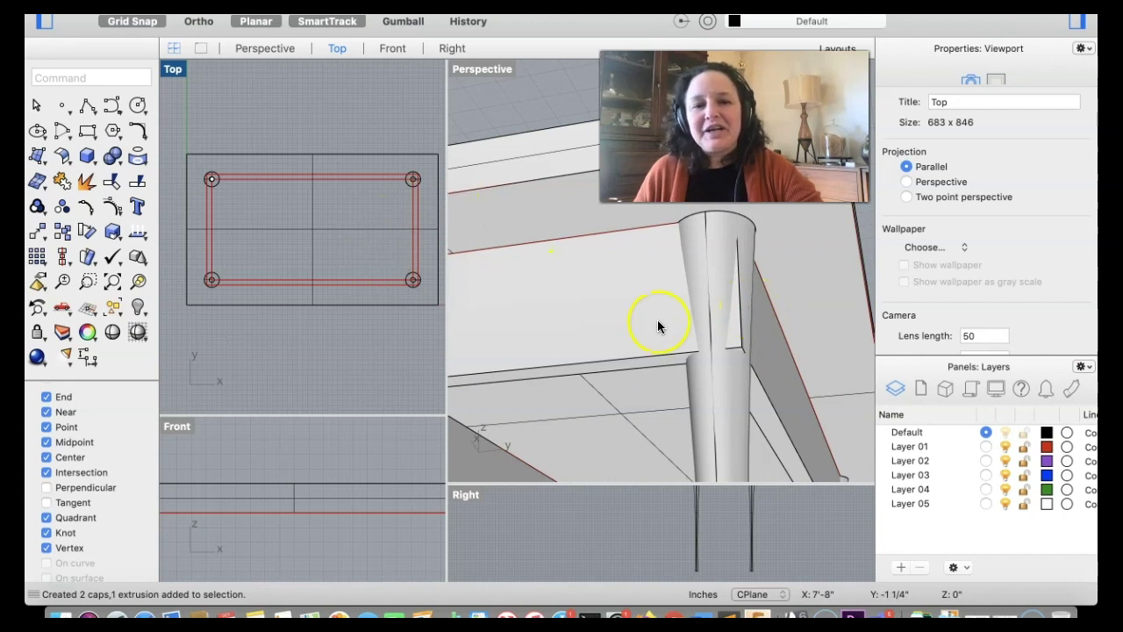
left_click(698, 363)
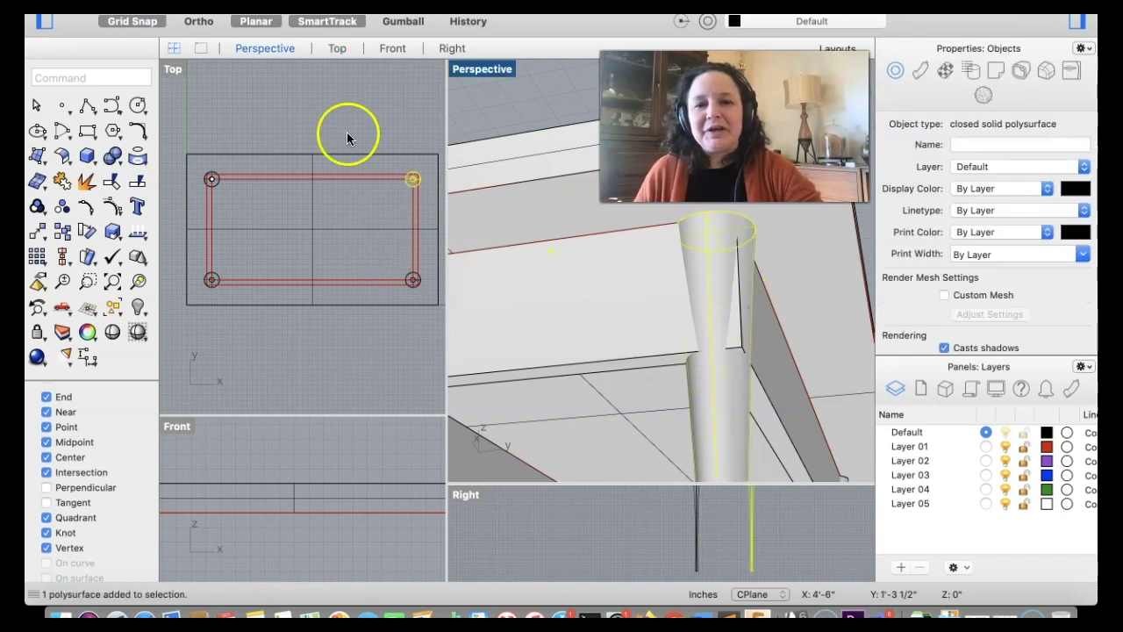
left_click(374, 217)
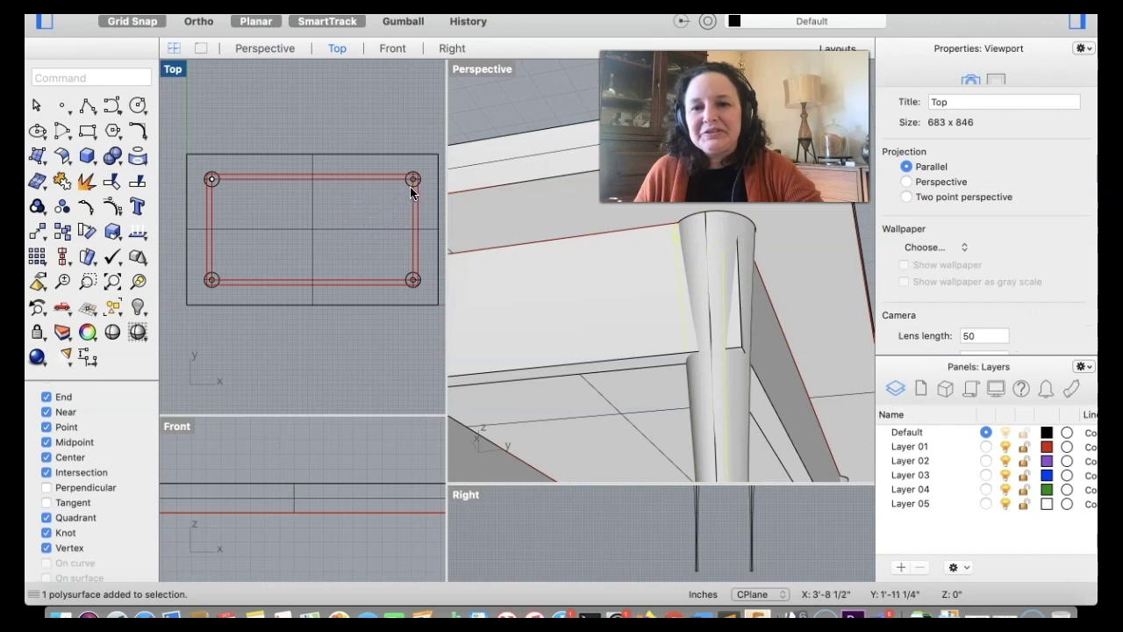
Step: Try moving the leg at the rectangle's upper-right corner in plan slightly outward, undo the move and clear the selection
left_click_drag(409, 186, 419, 180)
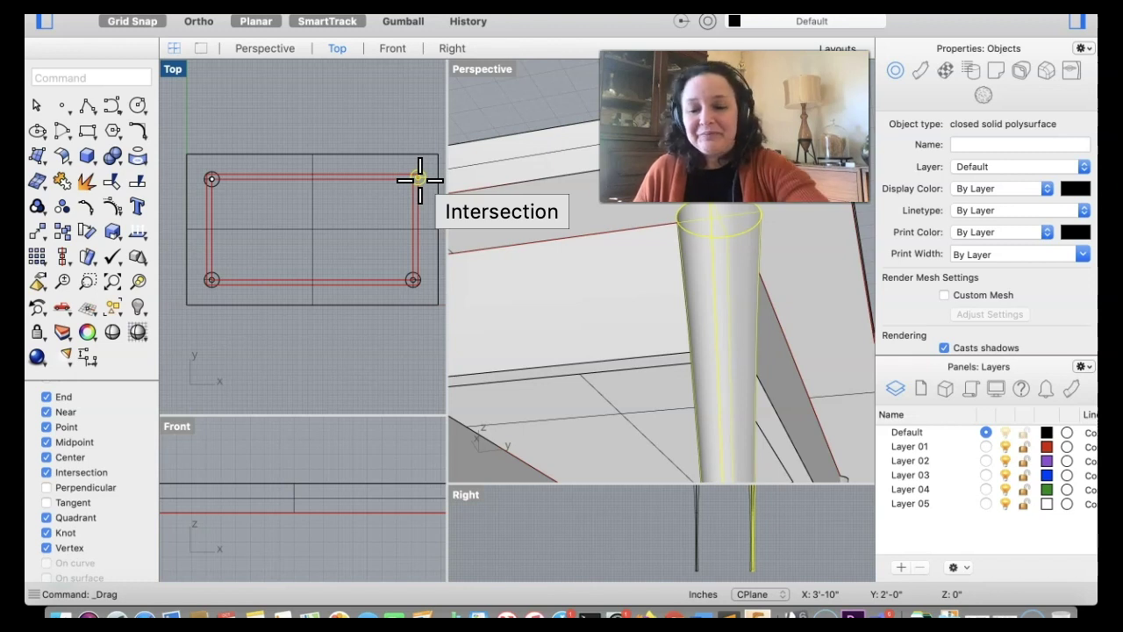
key("super+z")
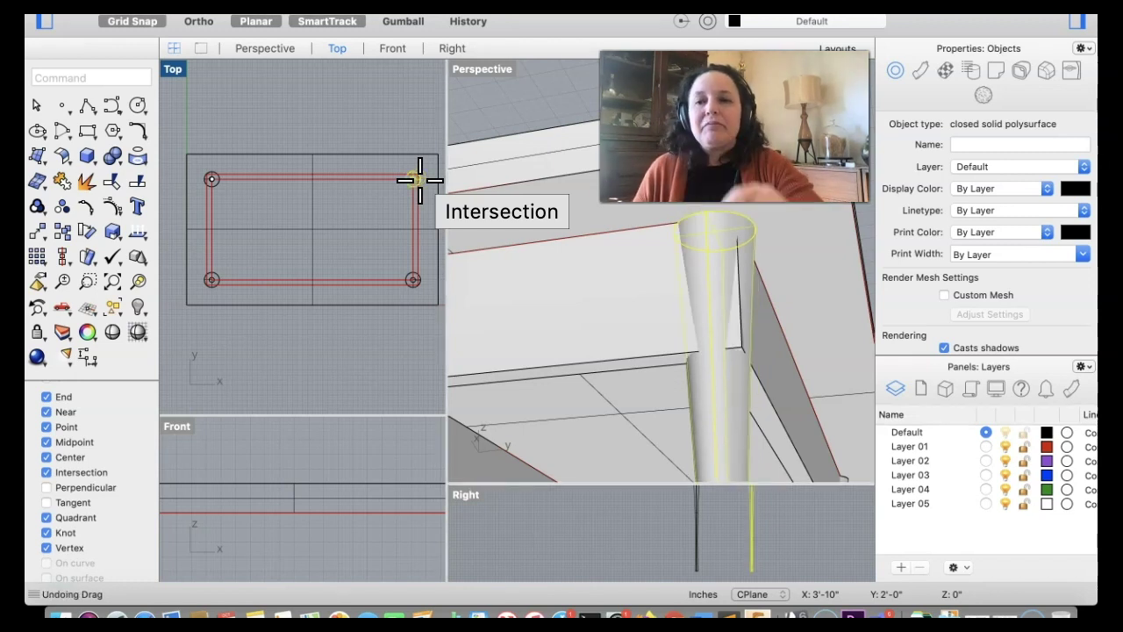
left_click(322, 359)
left_click(380, 386)
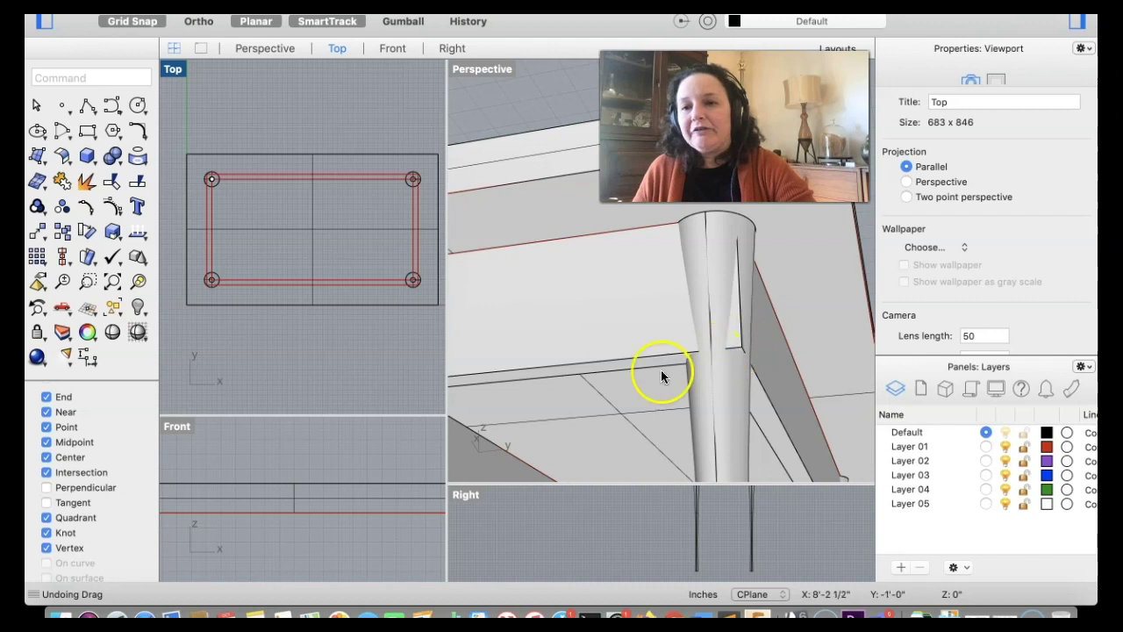
Step: Trim away the apron portions that overlap the leg at the upper-right corner in plan, using that leg as the cutting object
left_click(110, 183)
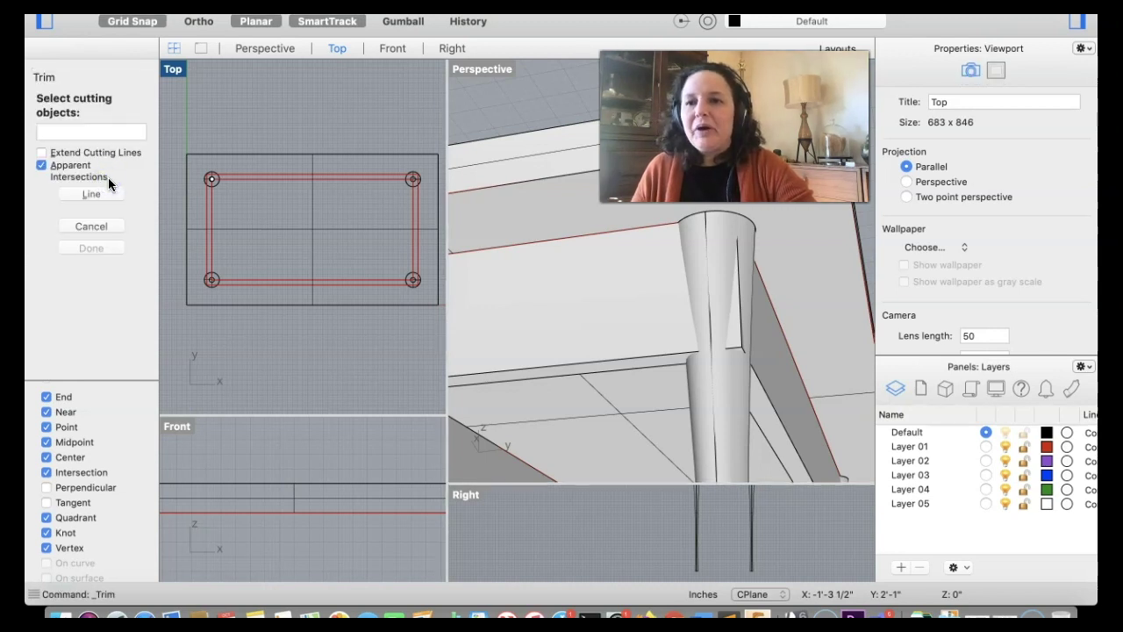
left_click(68, 151)
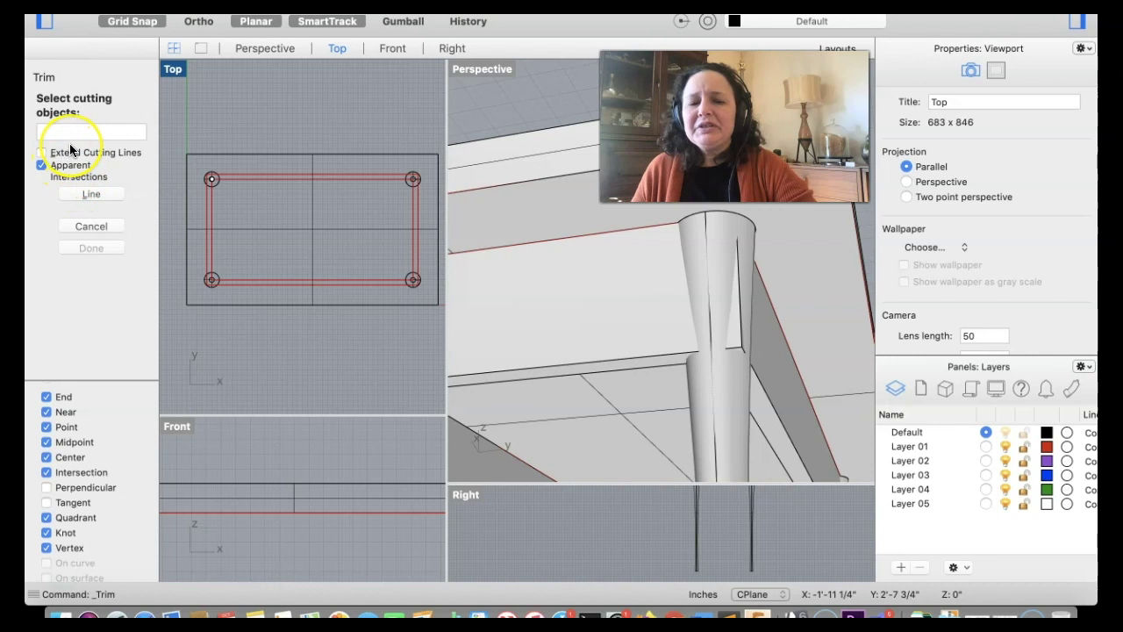
left_click(485, 217)
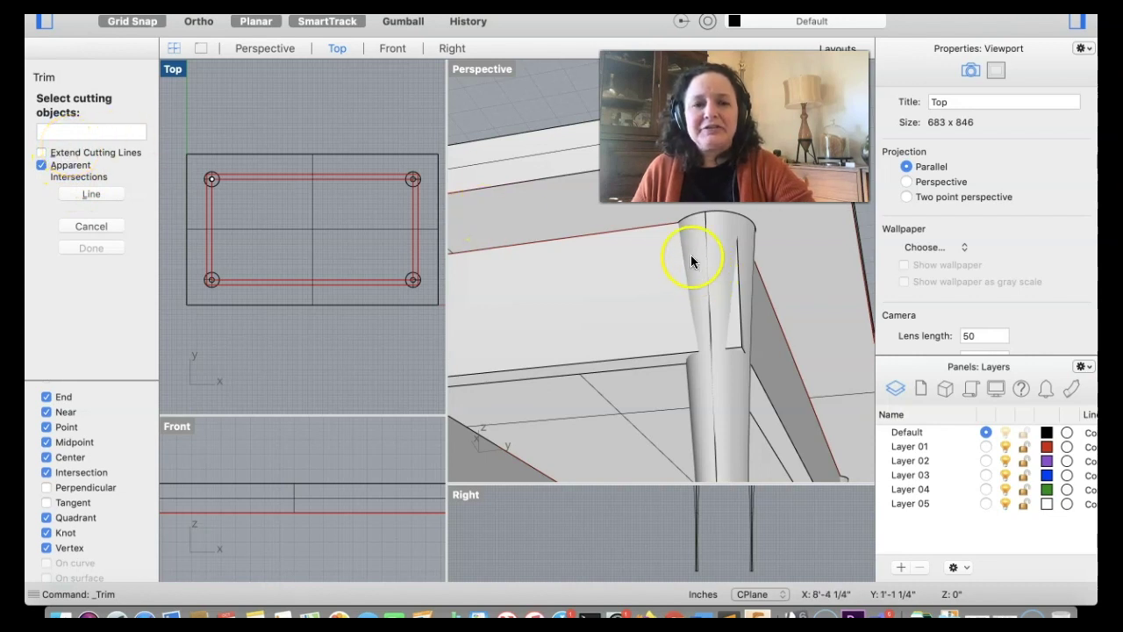
left_click(711, 225)
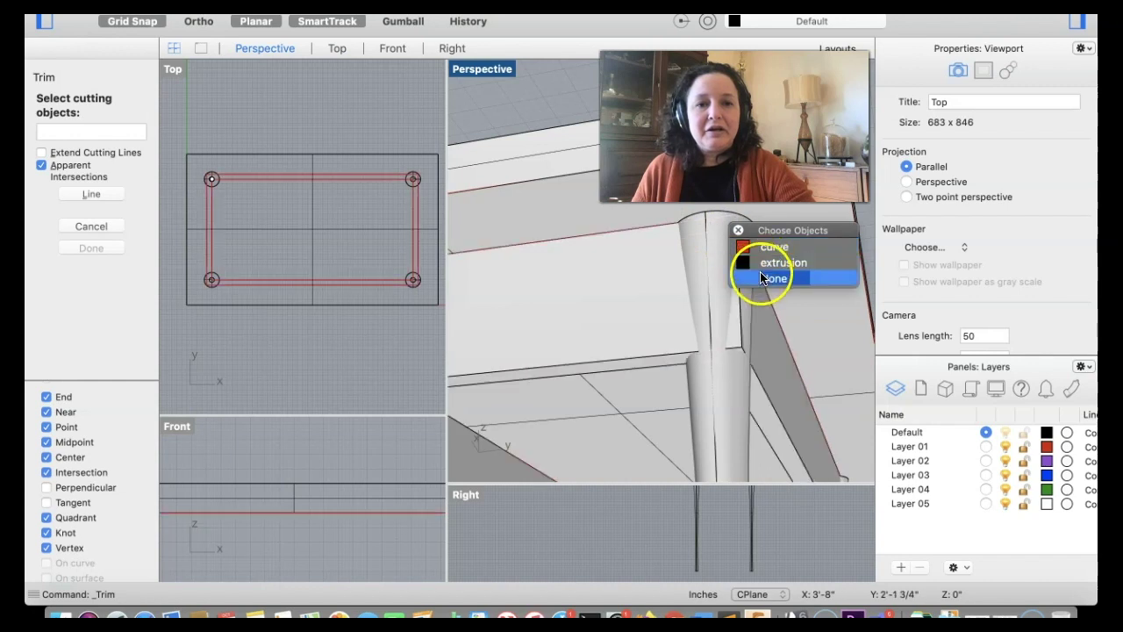
left_click(764, 279)
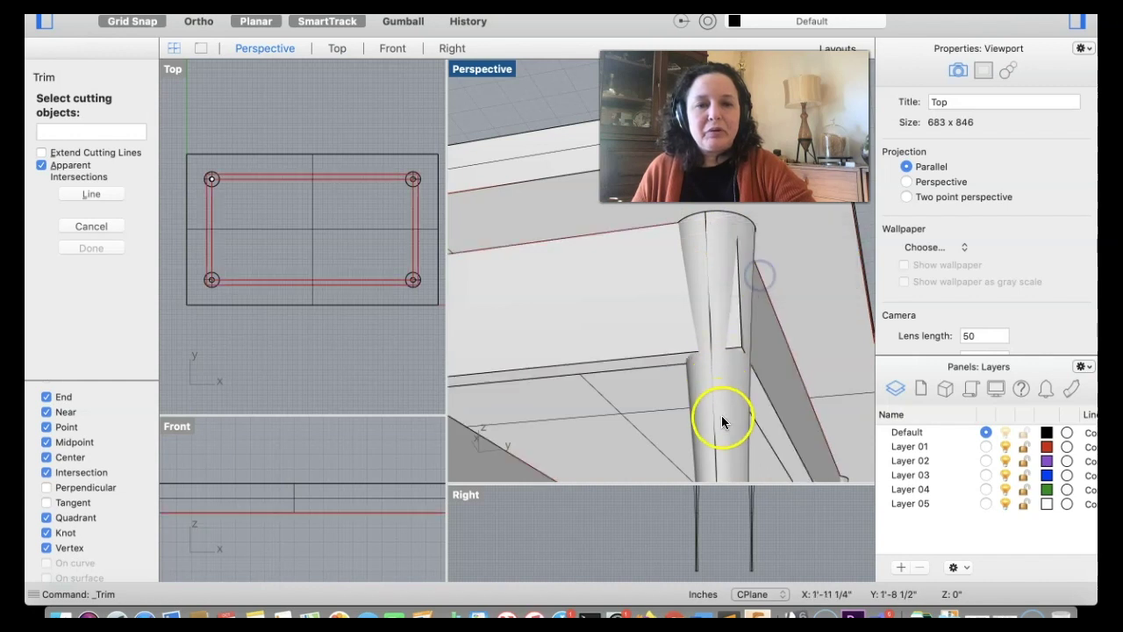
left_click(406, 185)
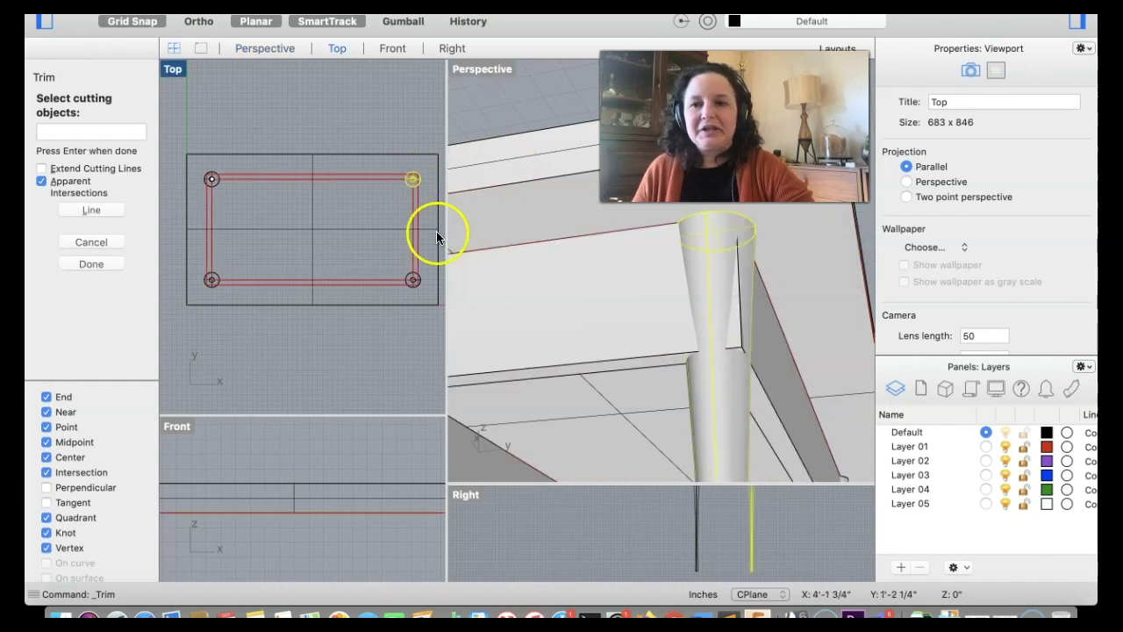
key("Return")
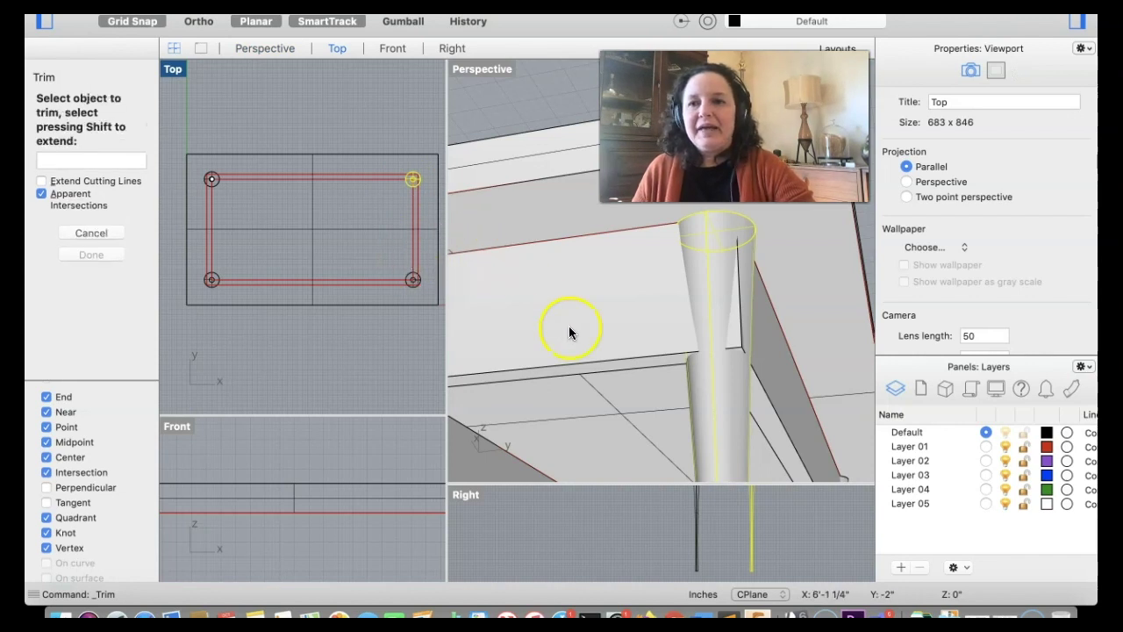
left_click(734, 332)
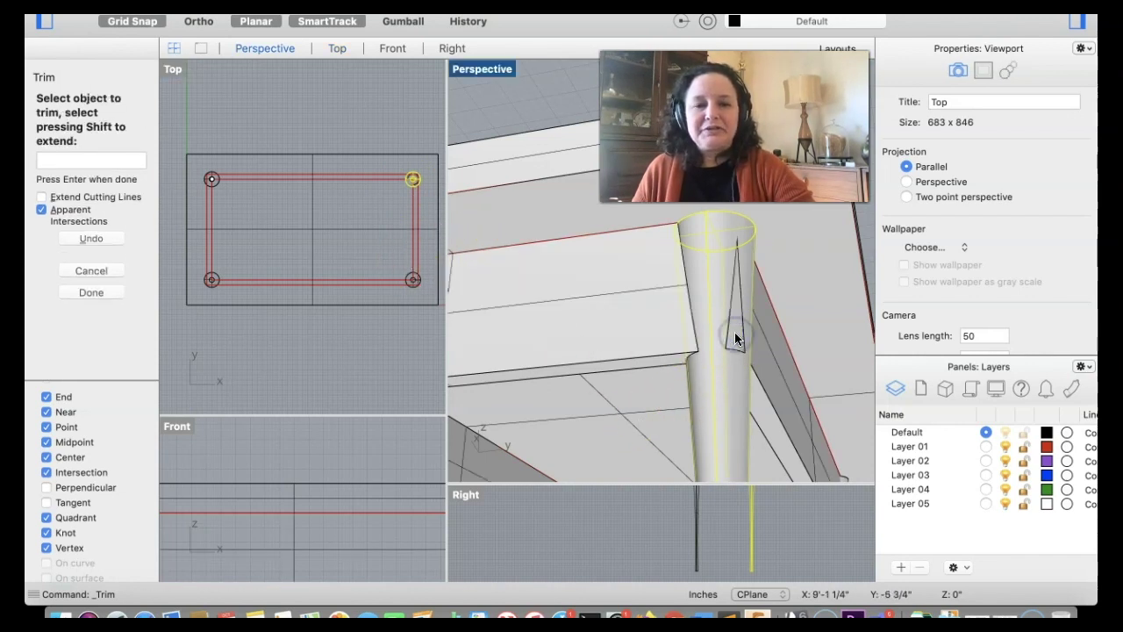
left_click(558, 91)
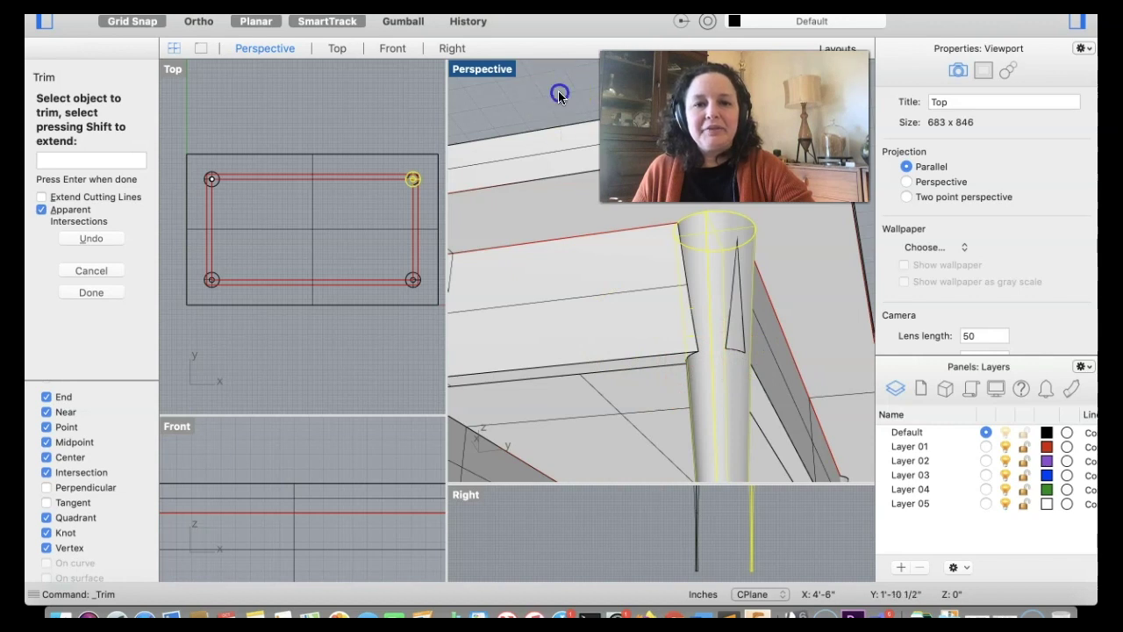
left_click(734, 349)
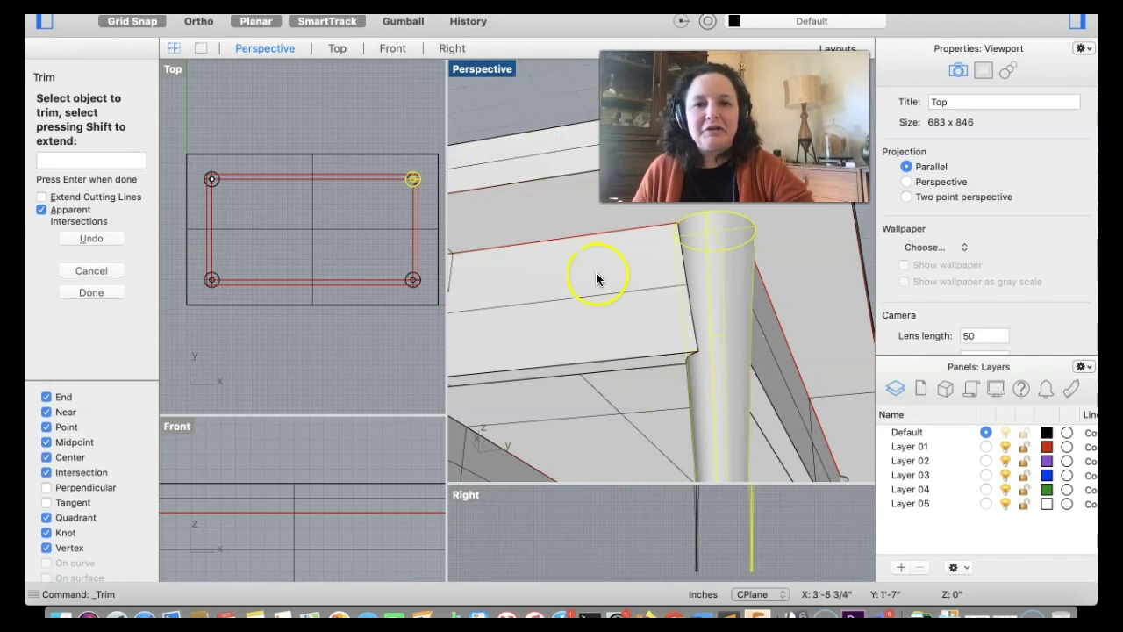
left_click(84, 272)
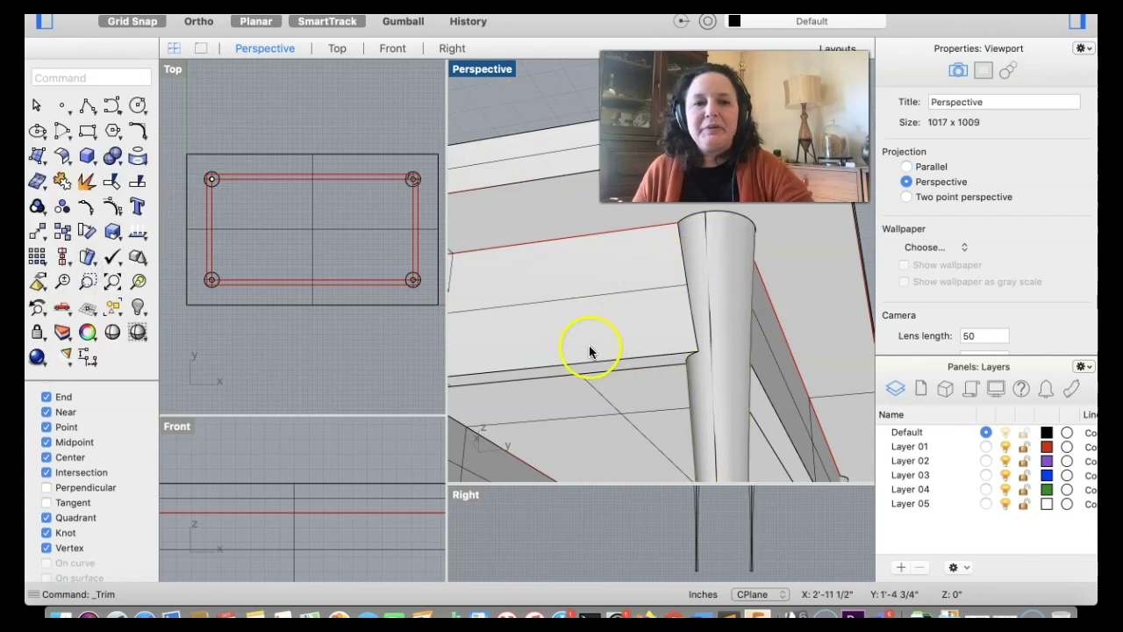
Step: Examine the trimmed apron and legs around the whole table in the Perspective view, from underneath and from above
scroll(721, 417, "right", 5)
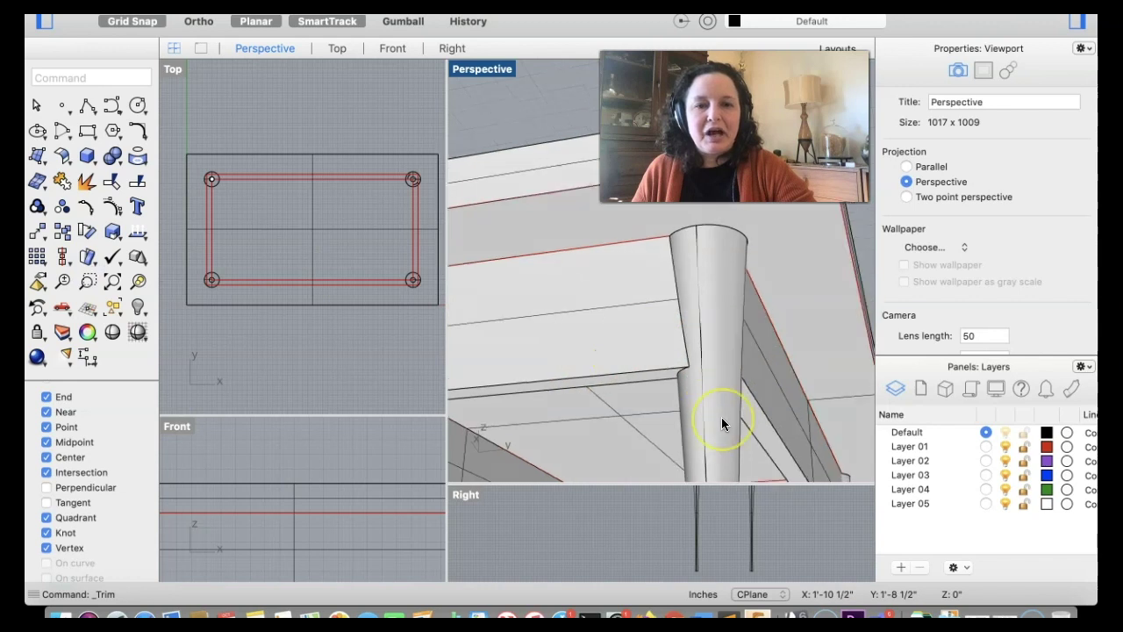
scroll(721, 417, "down", 5)
left_click(719, 422)
scroll(718, 422, "up", 5)
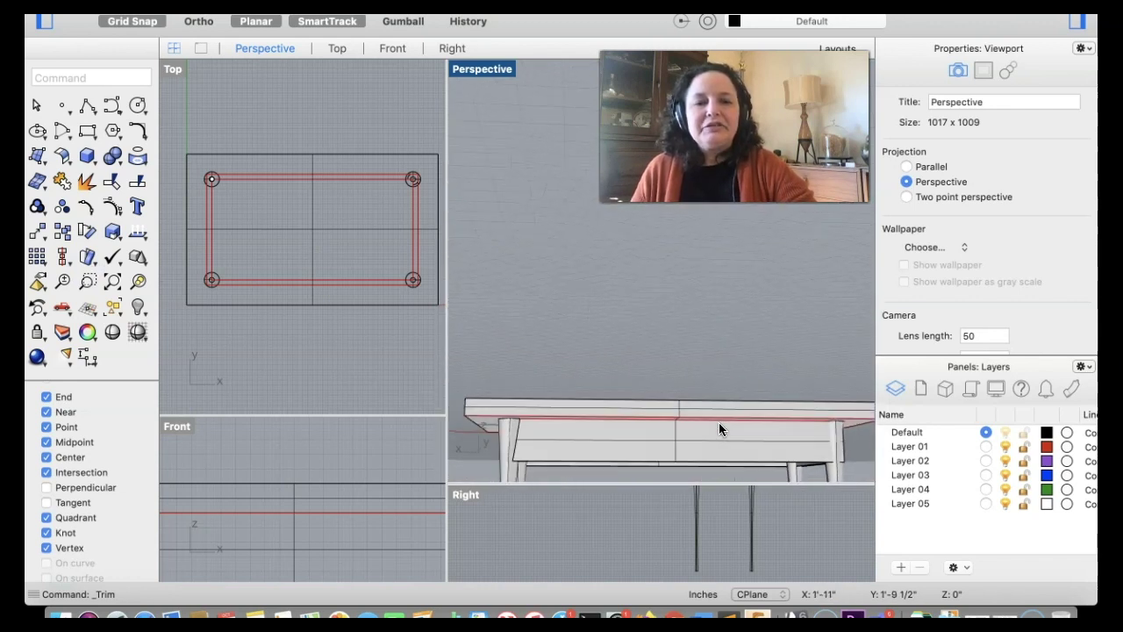
scroll(719, 422, "right", 5)
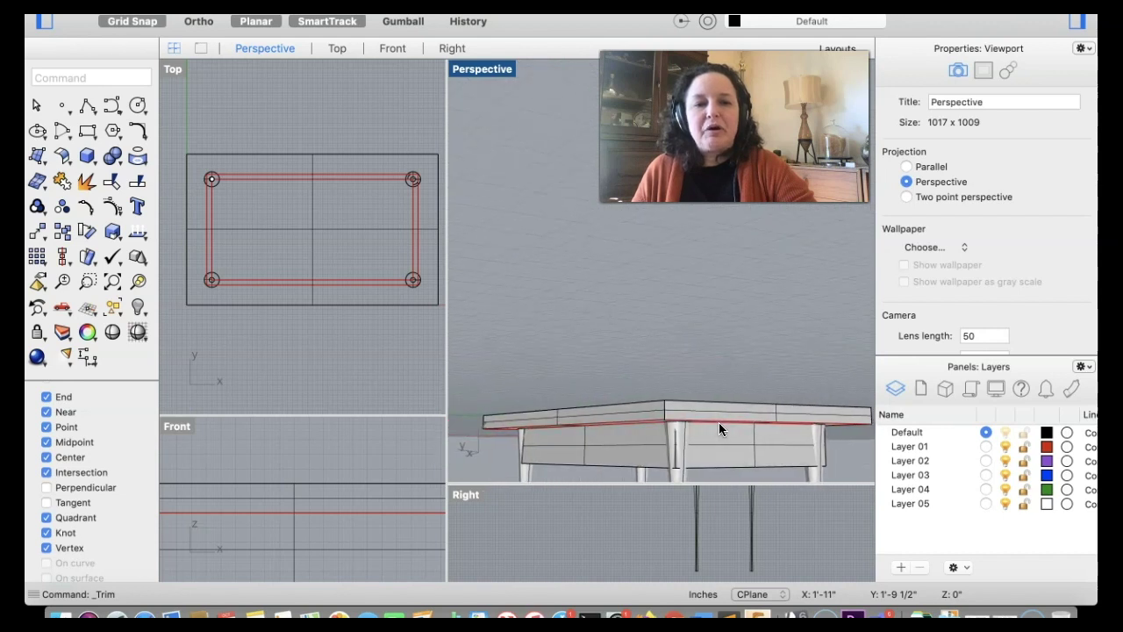
scroll(719, 422, "up", 5)
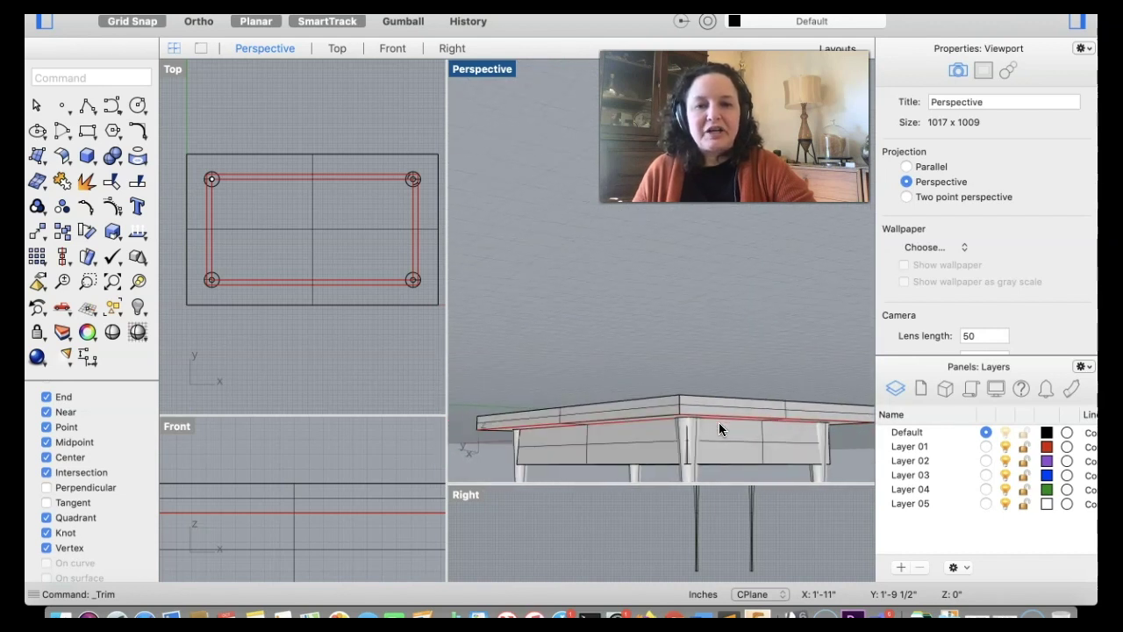
scroll(719, 426, "down", 5)
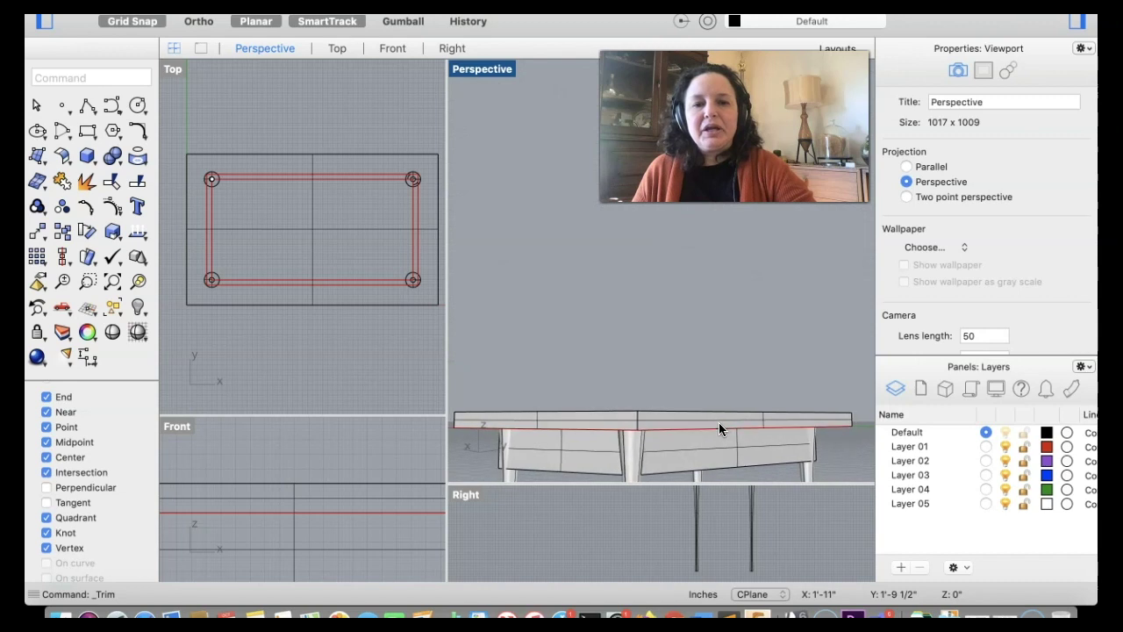
scroll(719, 428, "down", 5)
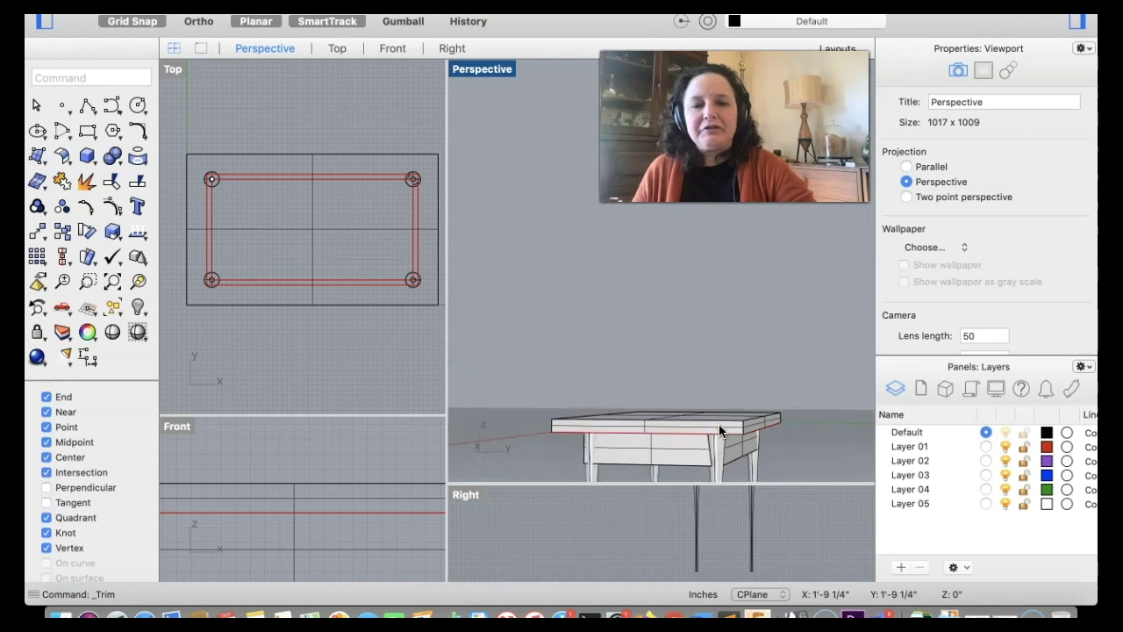
scroll(718, 425, "up", 5)
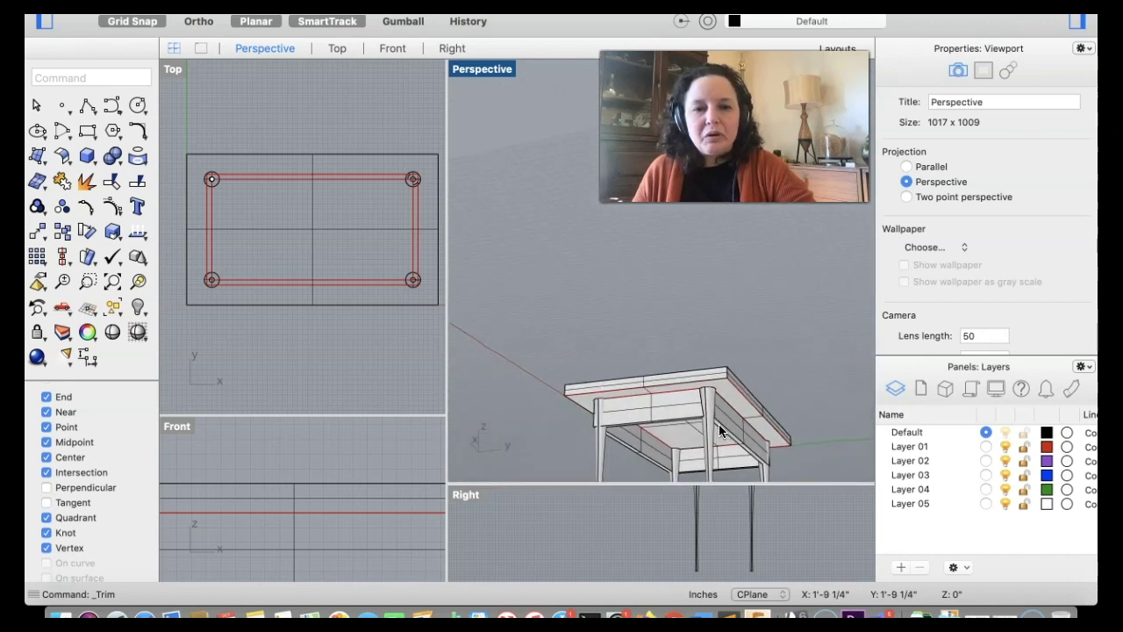
scroll(718, 430, "right", 5)
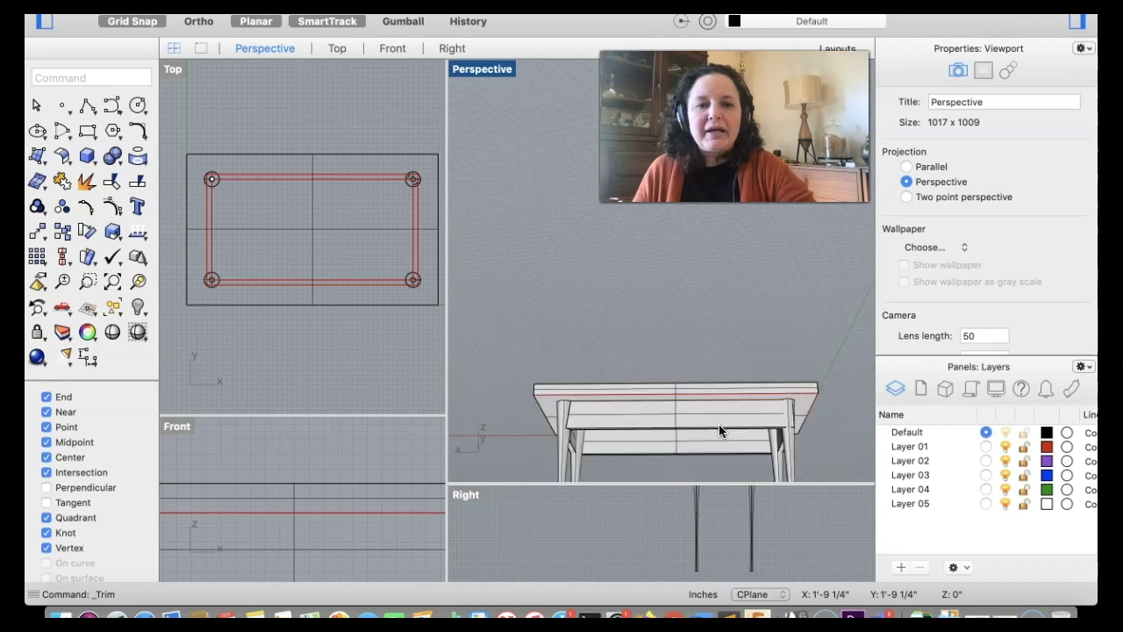
scroll(719, 430, "down", 5)
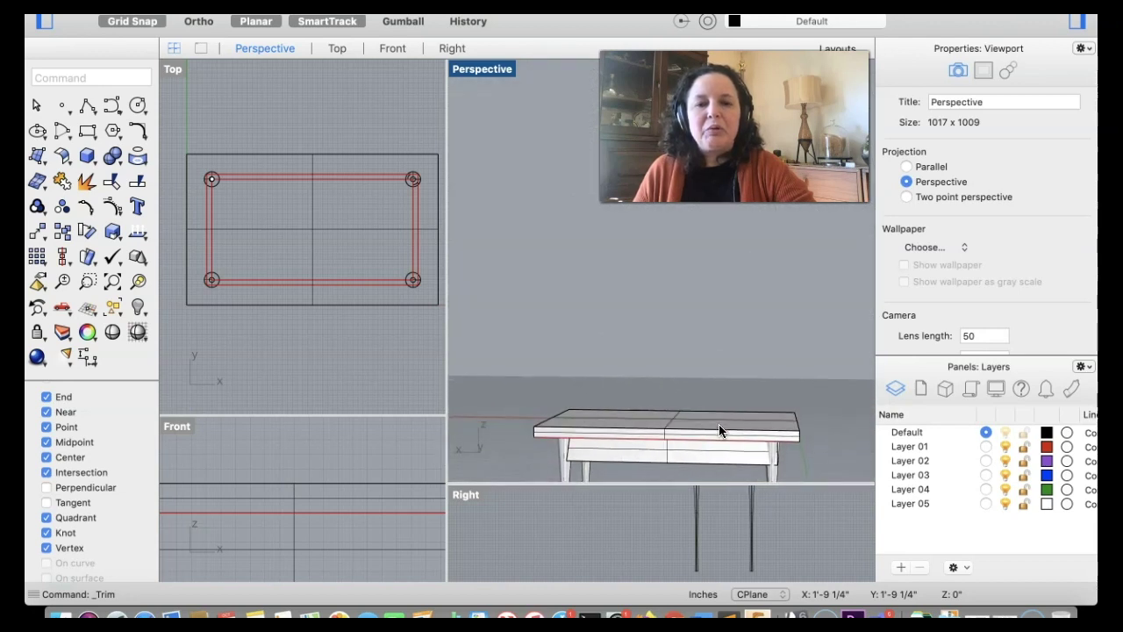
scroll(718, 430, "up", 5)
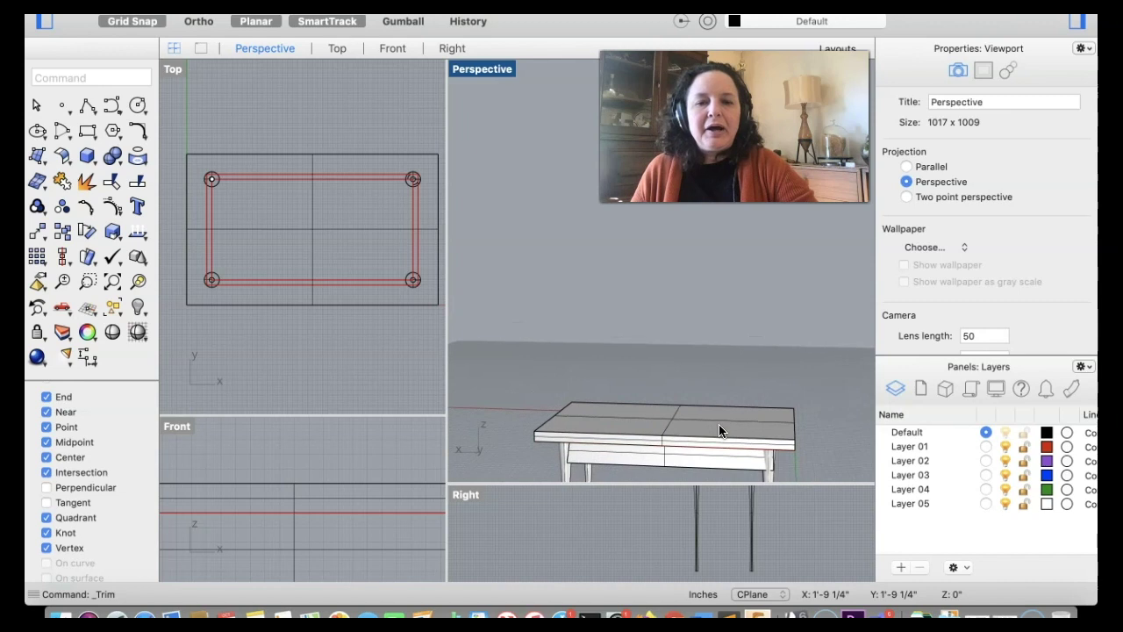
scroll(718, 430, "down", 2)
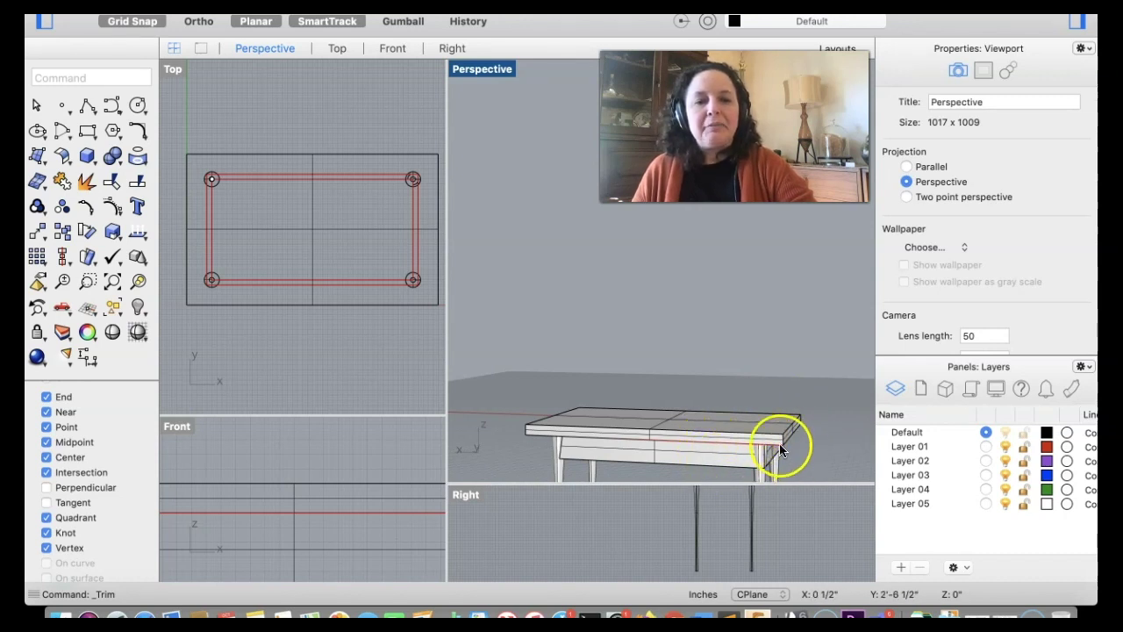
left_click(624, 464)
left_click(503, 448)
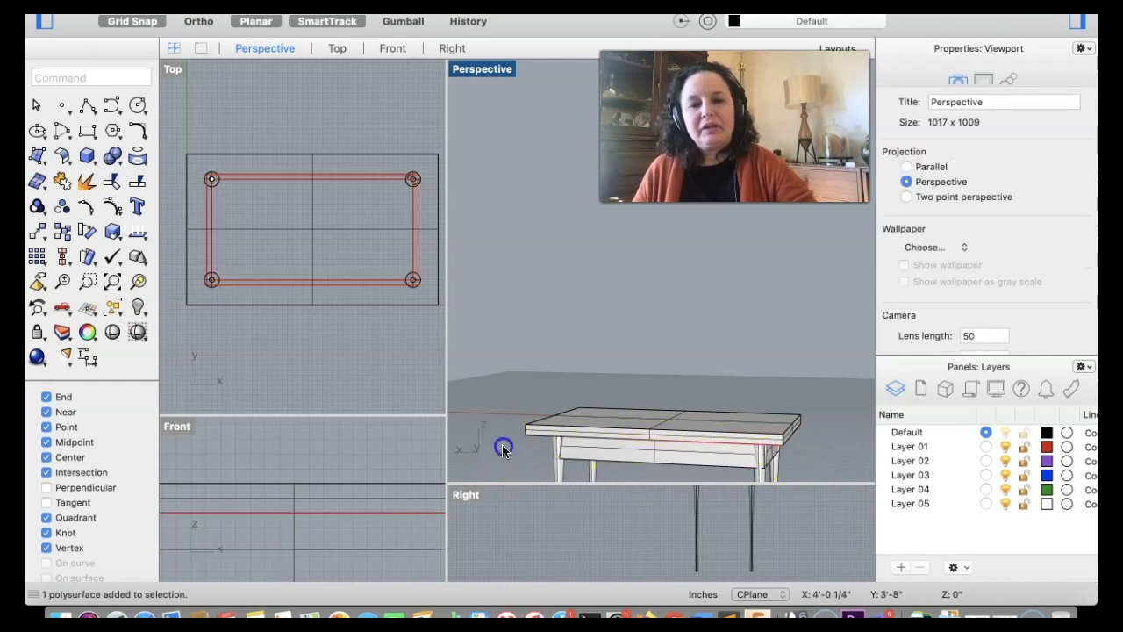
scroll(678, 439, "down", 2)
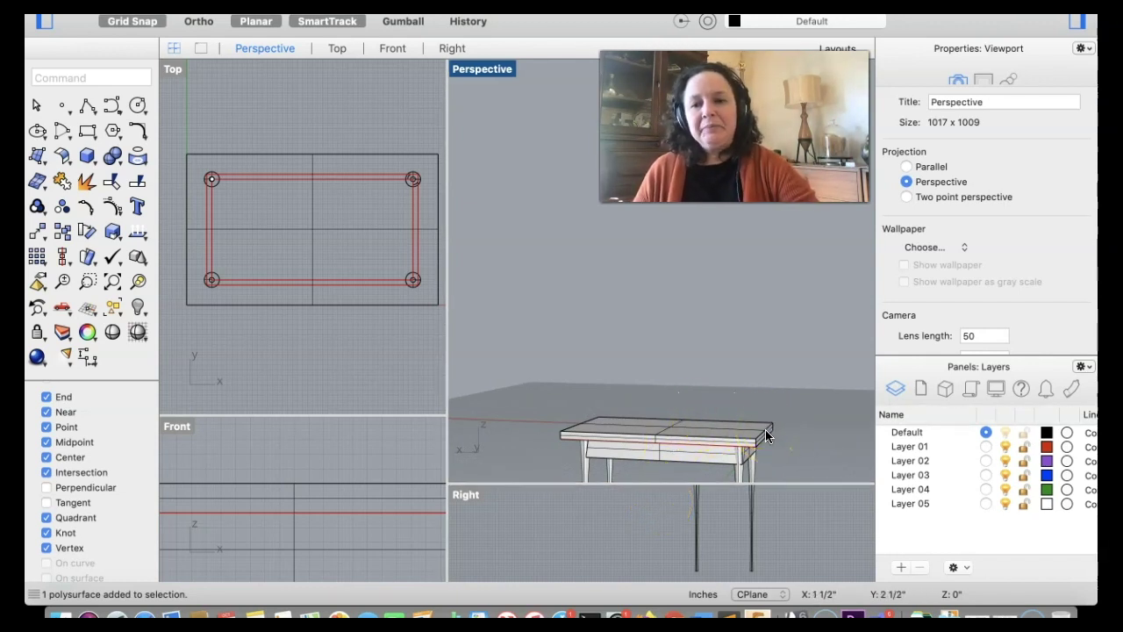
scroll(766, 435, "down", 3)
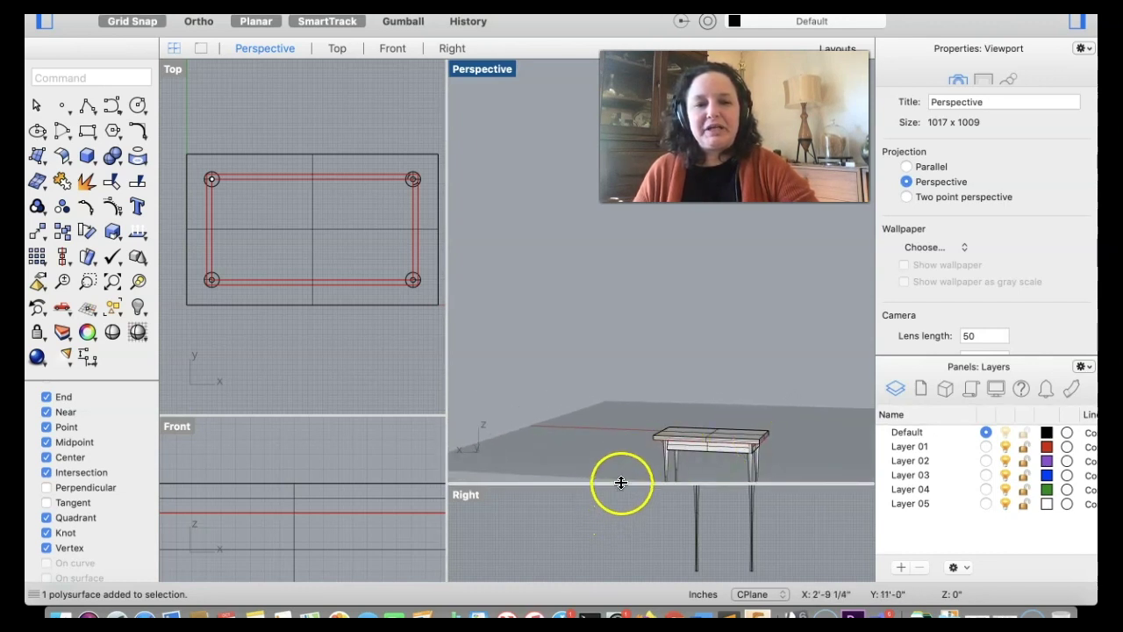
Step: Extend the Perspective viewport down over the Right viewport, zoom it to all the table geometry and view the table from above
left_click_drag(623, 484, 610, 583)
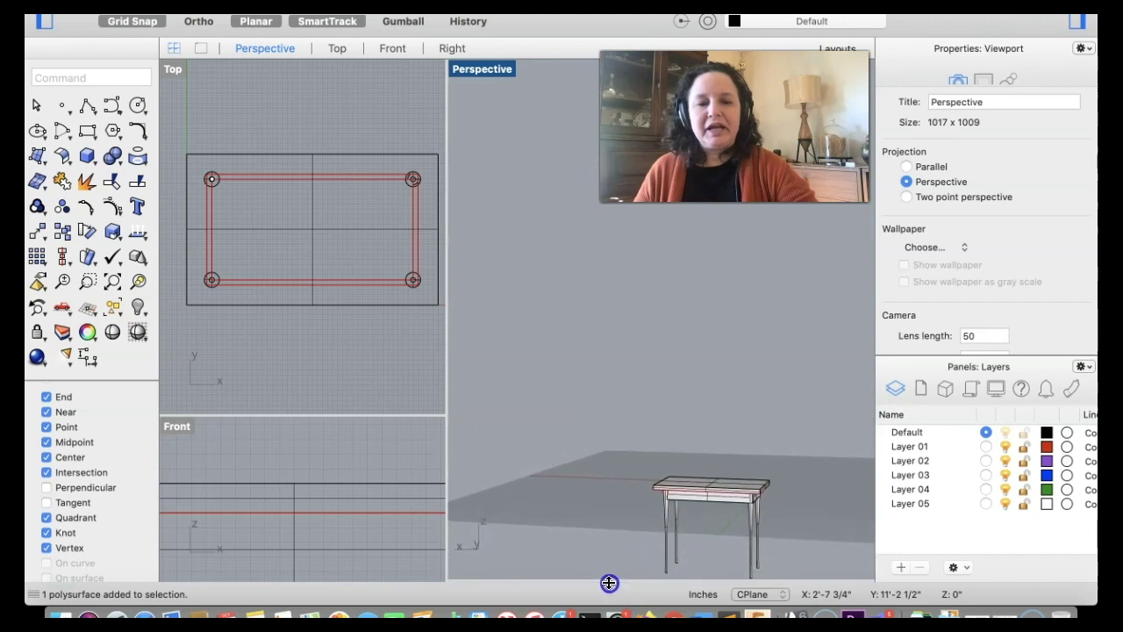
scroll(700, 495, "down", 3)
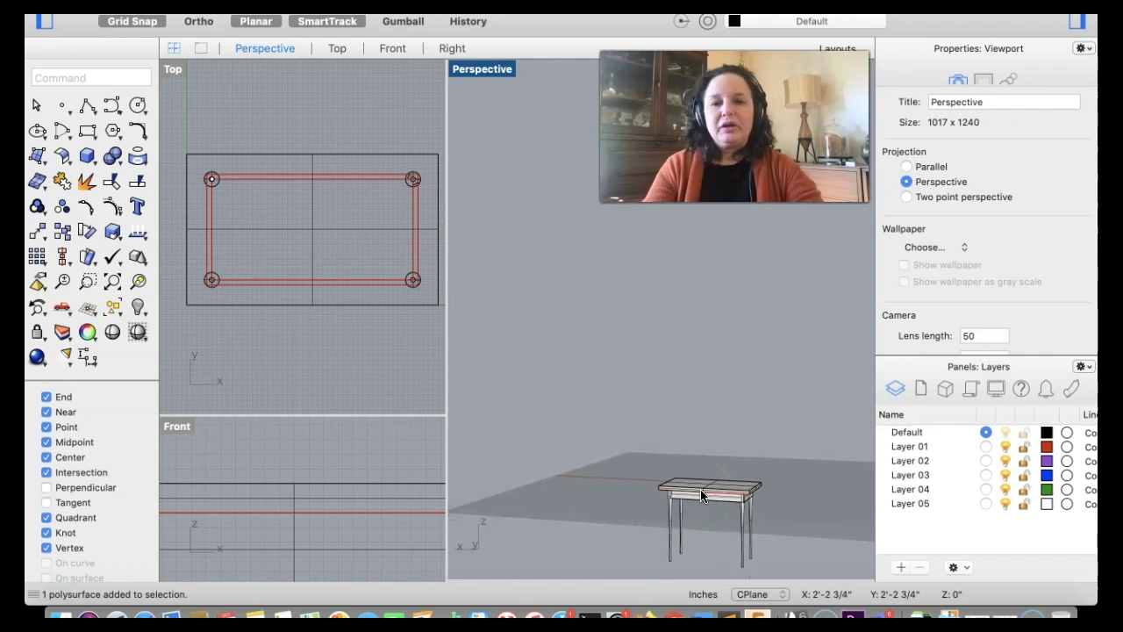
scroll(700, 495, "down", 3)
scroll(701, 495, "down", 5)
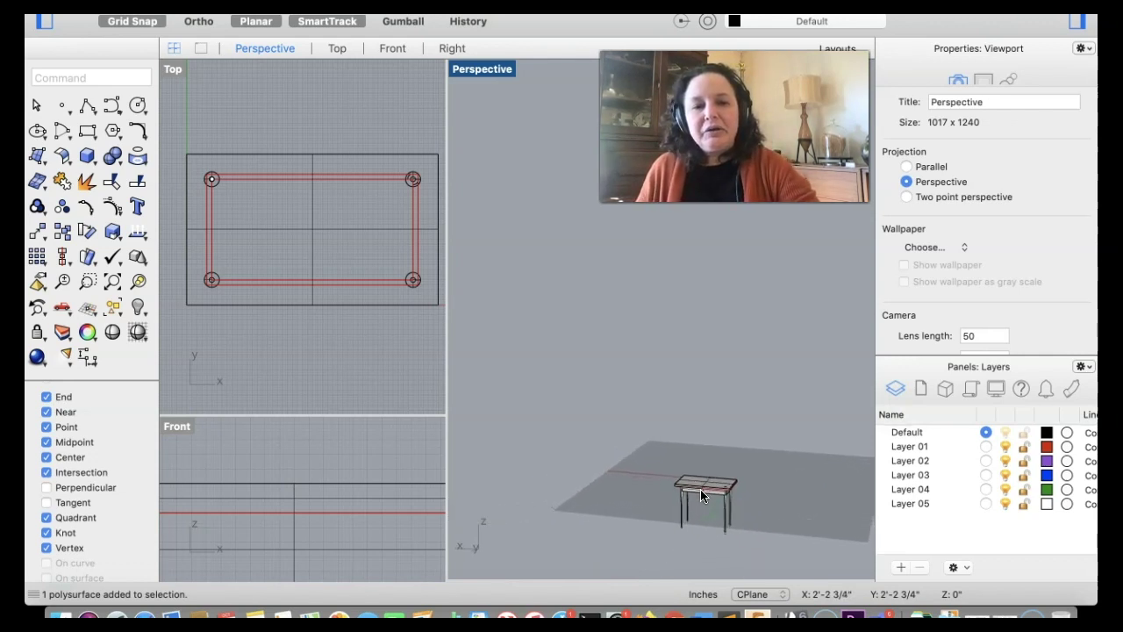
scroll(700, 494, "left", 10)
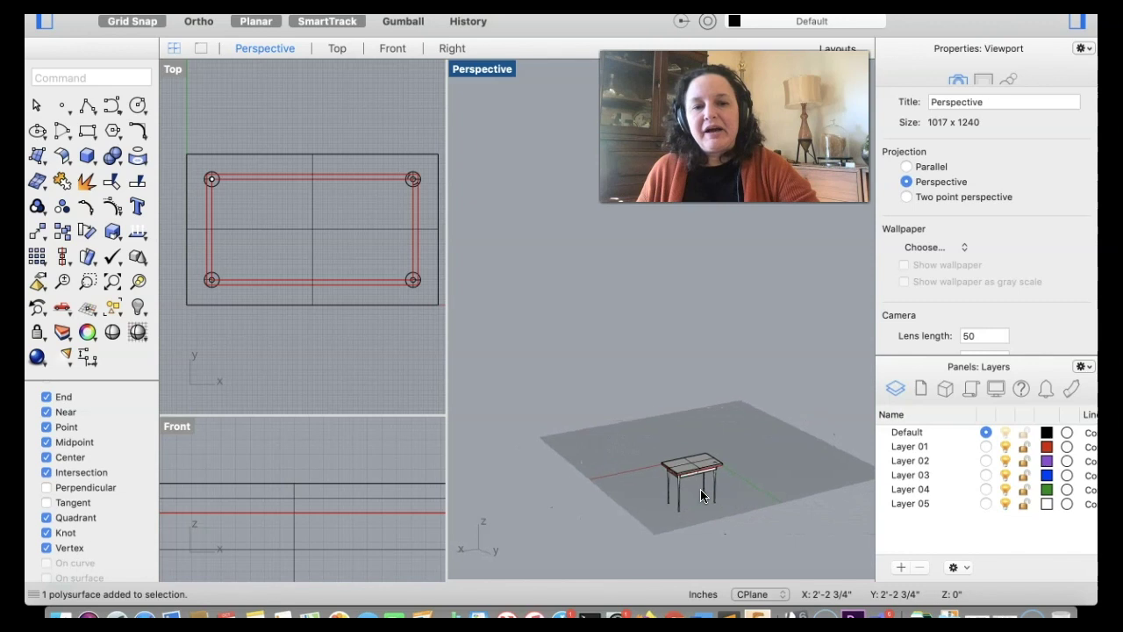
left_click(671, 496)
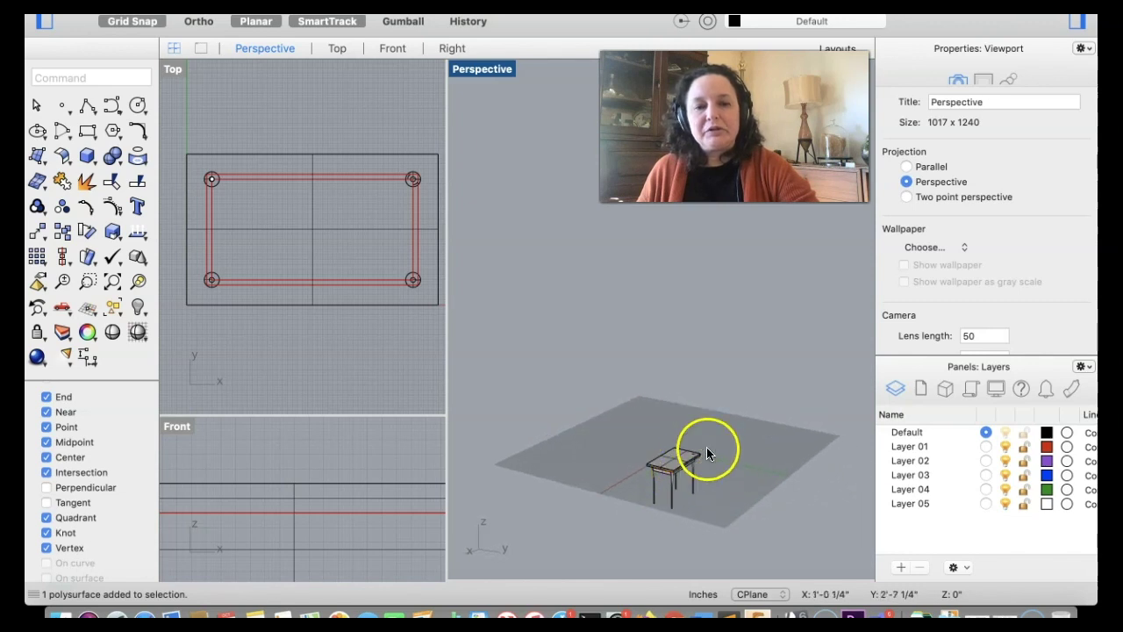
left_click(647, 484)
key("super+a")
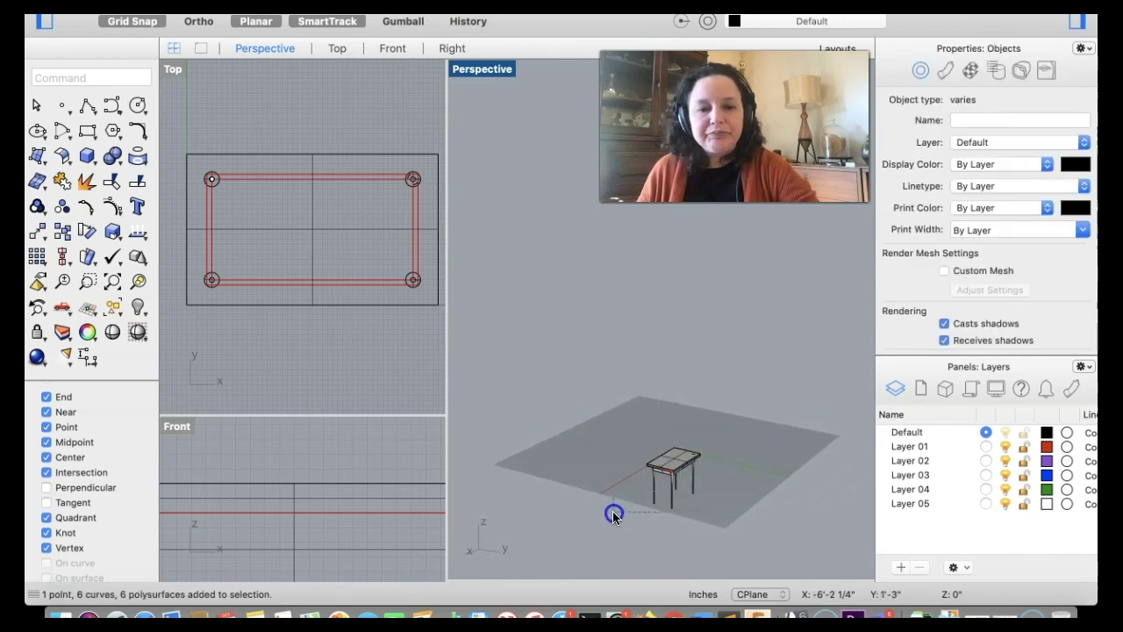
left_click(134, 286)
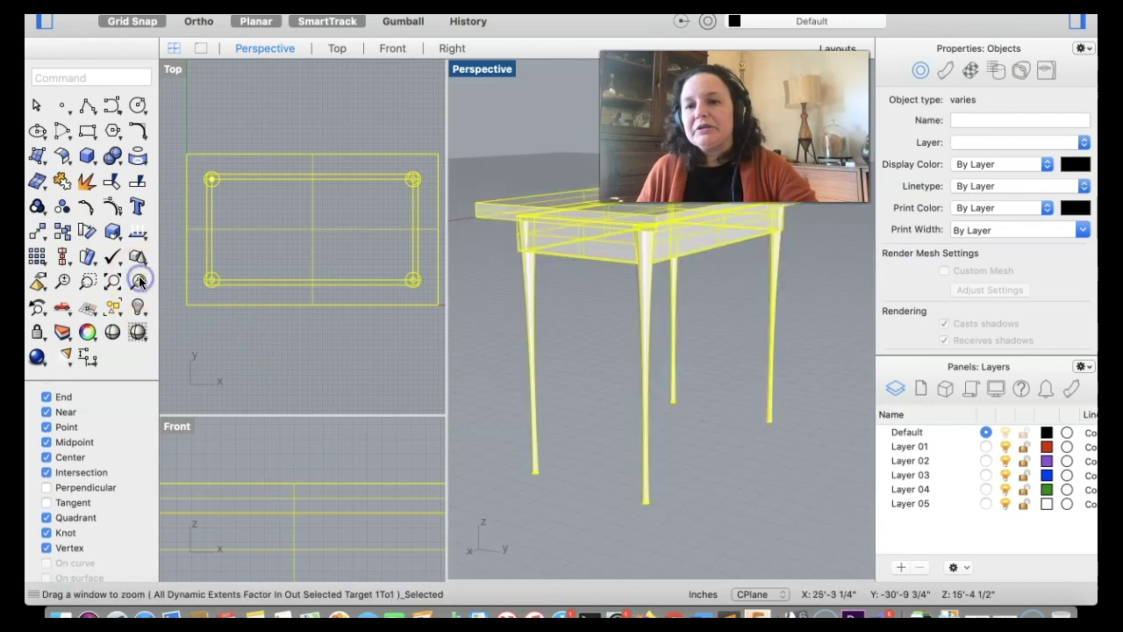
right_click_drag(629, 281, 629, 281)
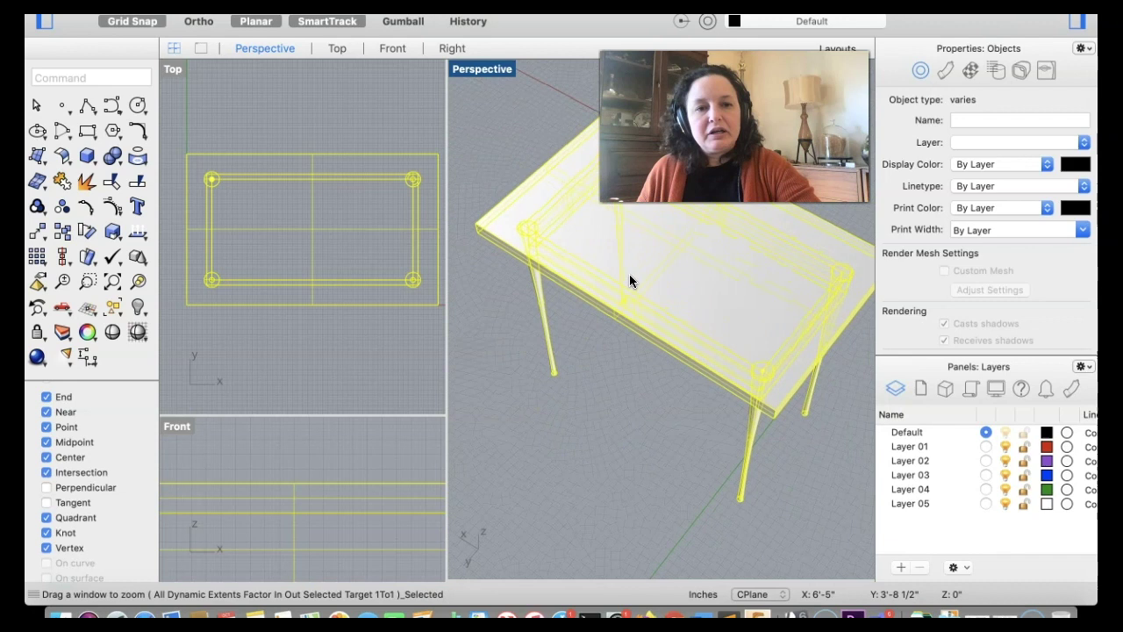
left_click(651, 431)
right_click_drag(667, 543, 671, 479)
Step: Select all the table geometry and rename Layer 02 as table
key("super+a")
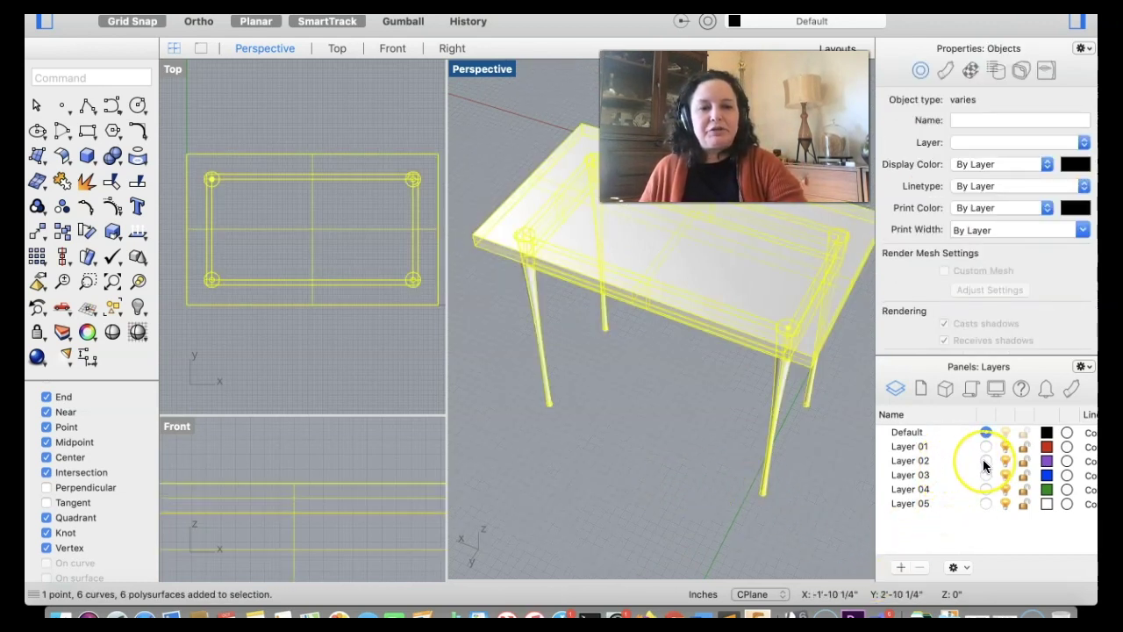
left_click(927, 460)
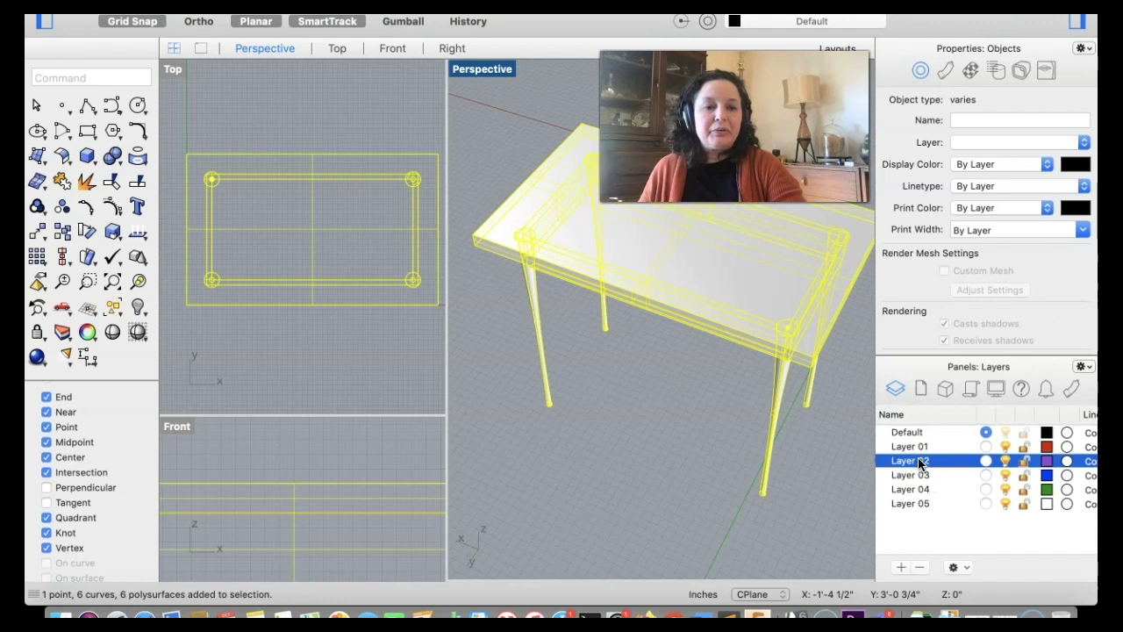
left_click(918, 460)
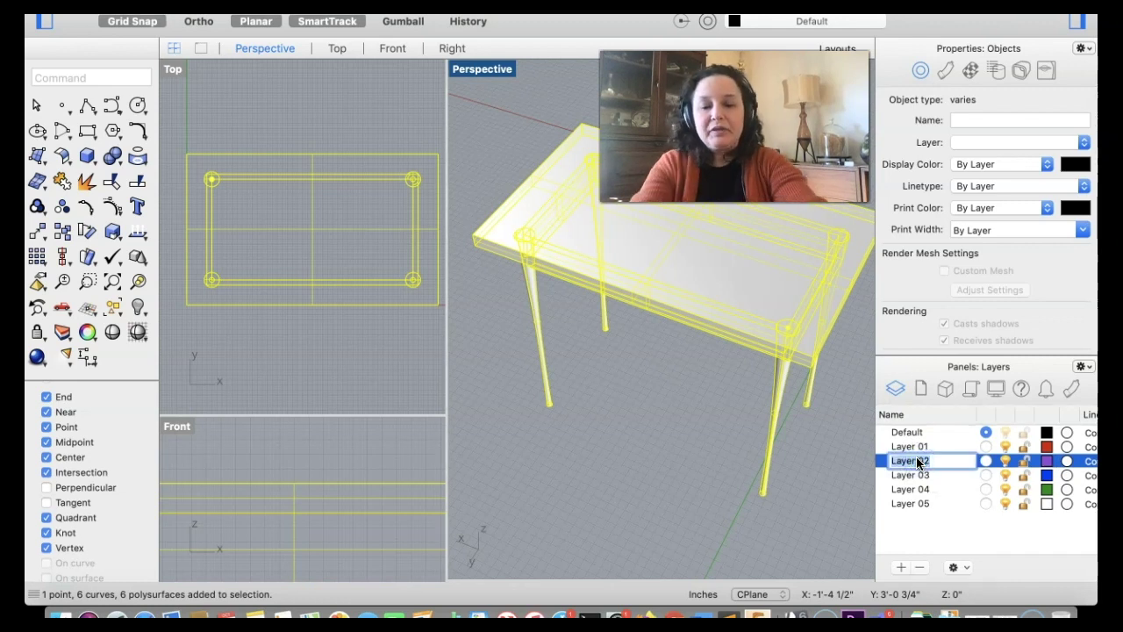
type("table")
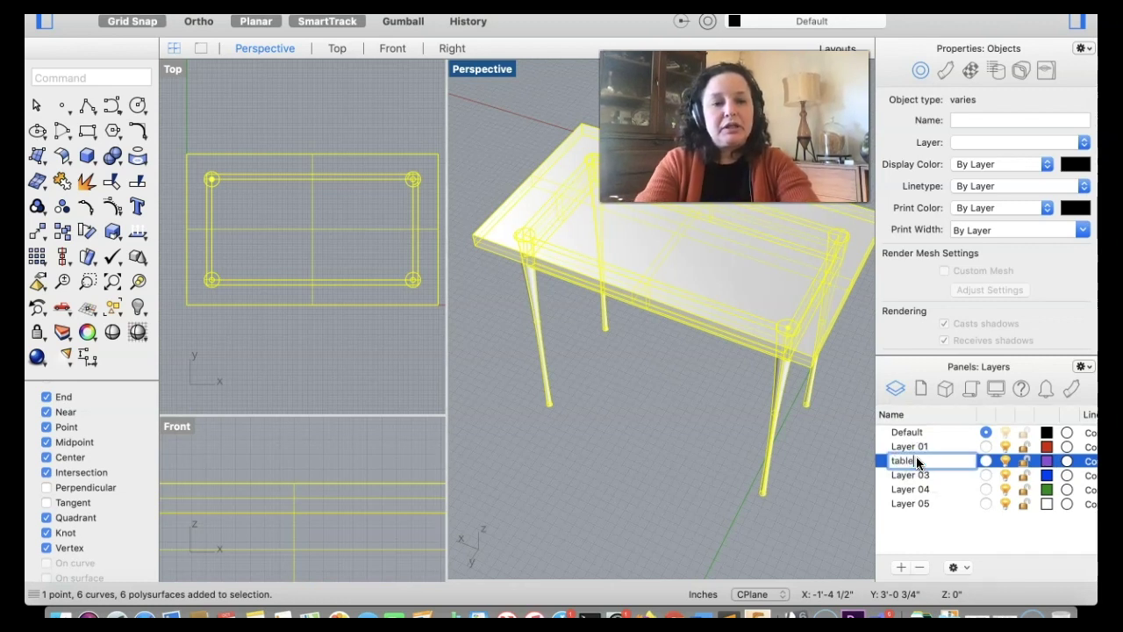
left_click(939, 475)
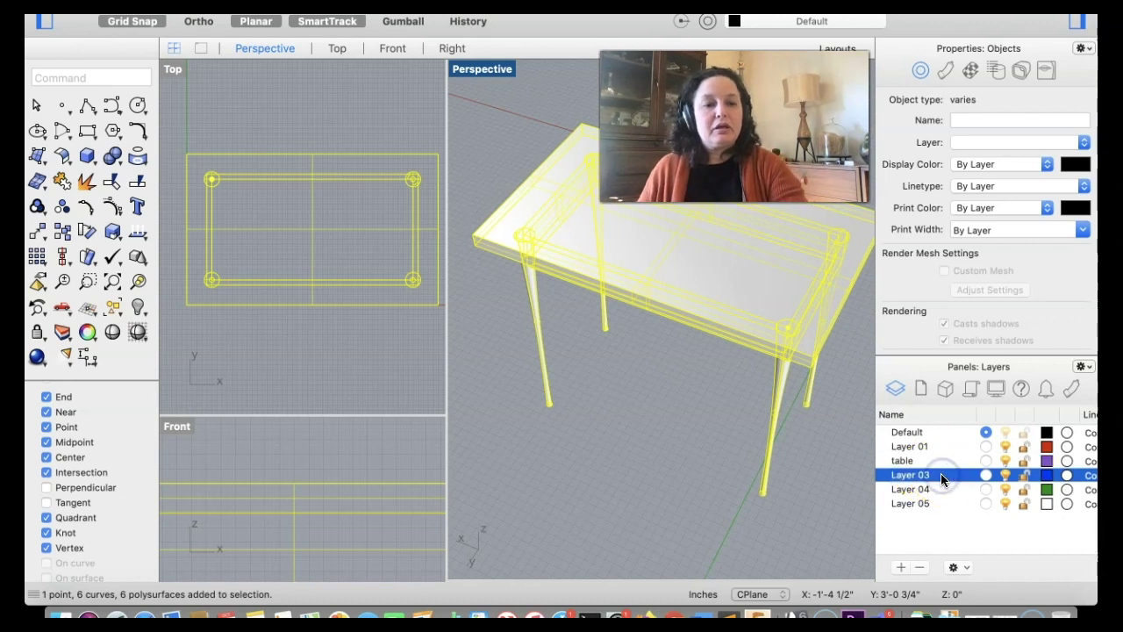
Step: Move all the selected curves, the point and the solids to the table layer
left_click(928, 462)
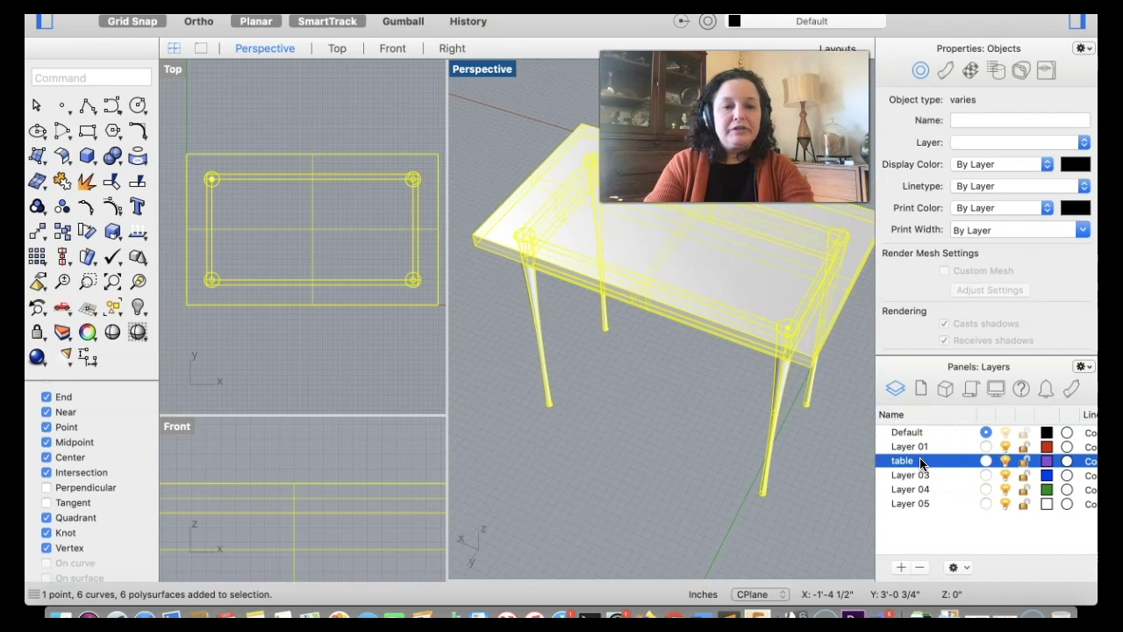
right_click(921, 464)
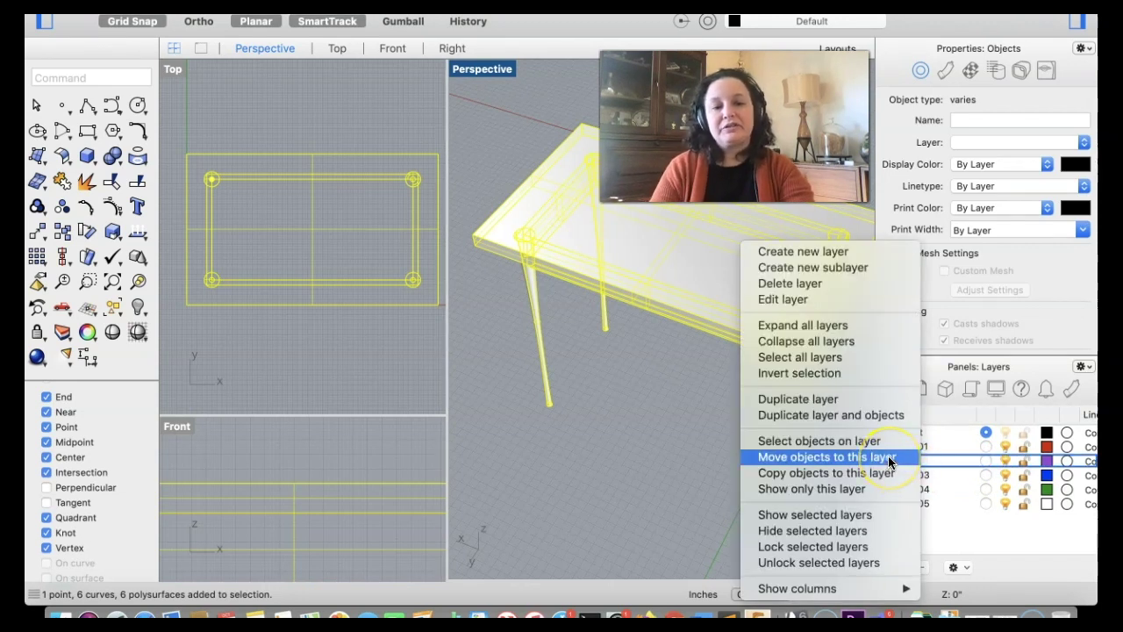
left_click(889, 457)
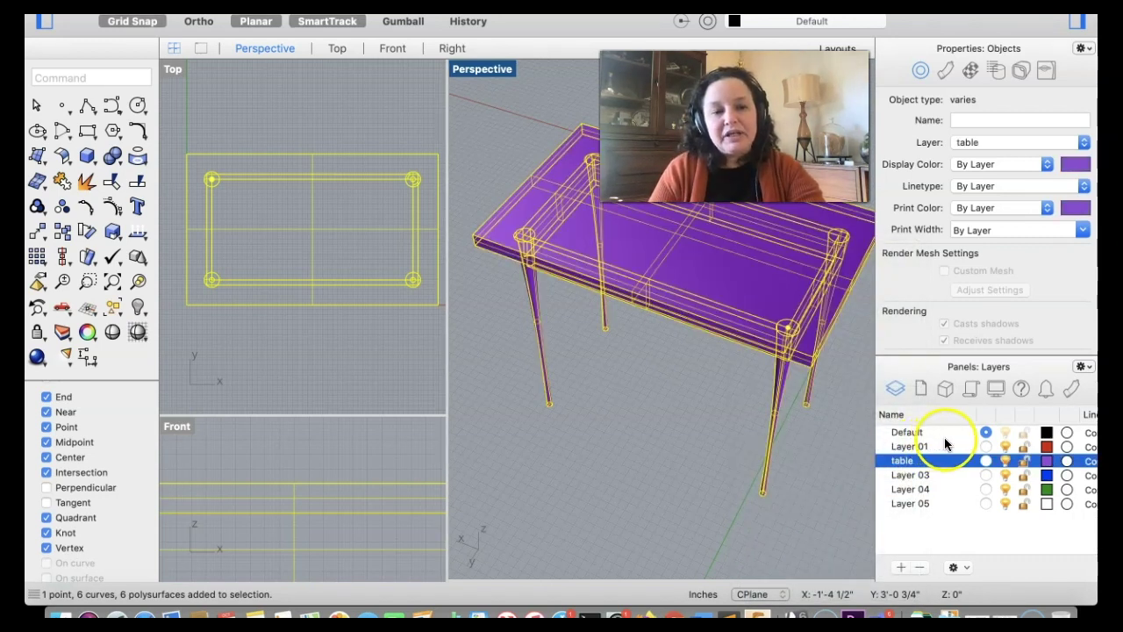
Step: Hide the table layer and resize the viewports so that Top and Front are wider and Front is taller
left_click(1004, 463)
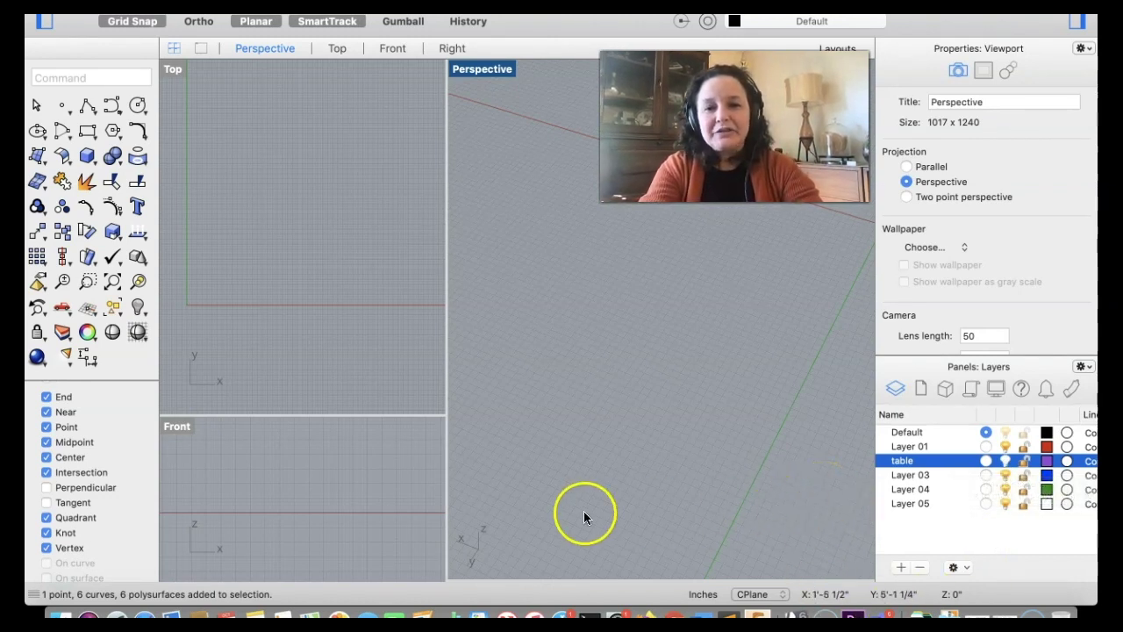
left_click_drag(447, 375, 660, 379)
left_click_drag(614, 415, 633, 357)
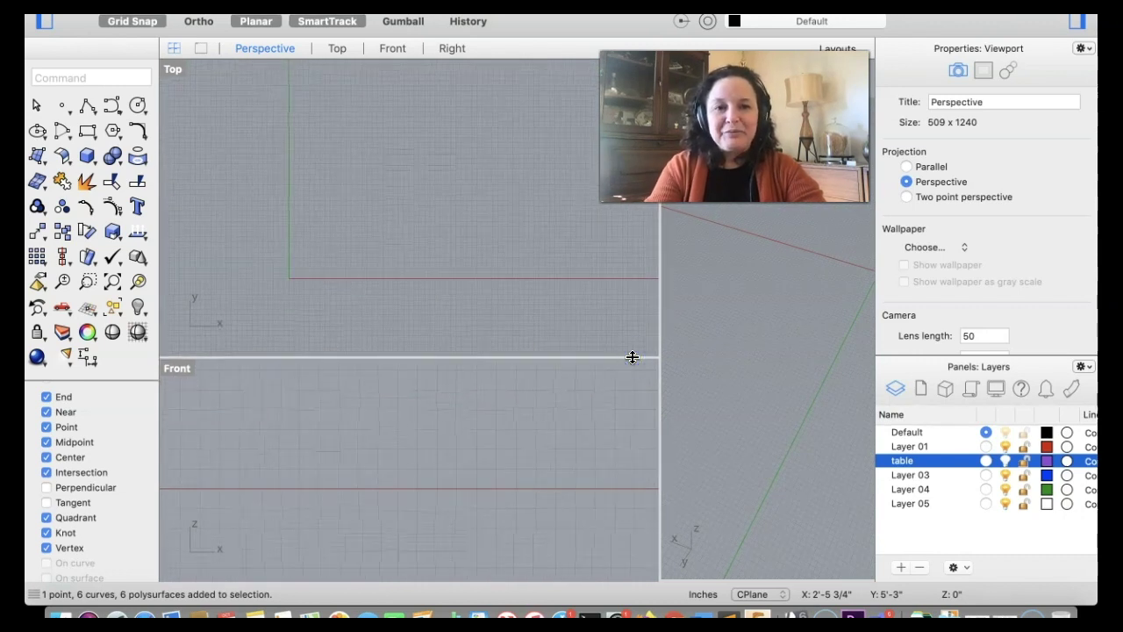